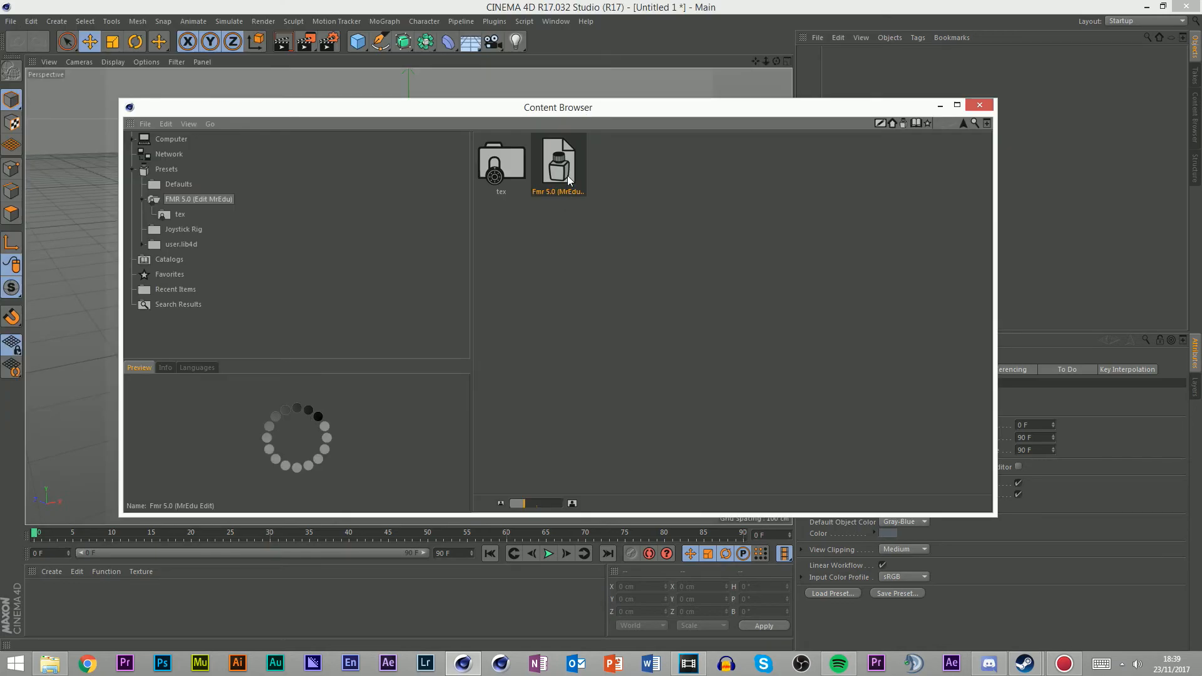
Close the Content Browser and delete the Fmr 5.0 (MrEdu Edit) rig from the scene
left_click(979, 107)
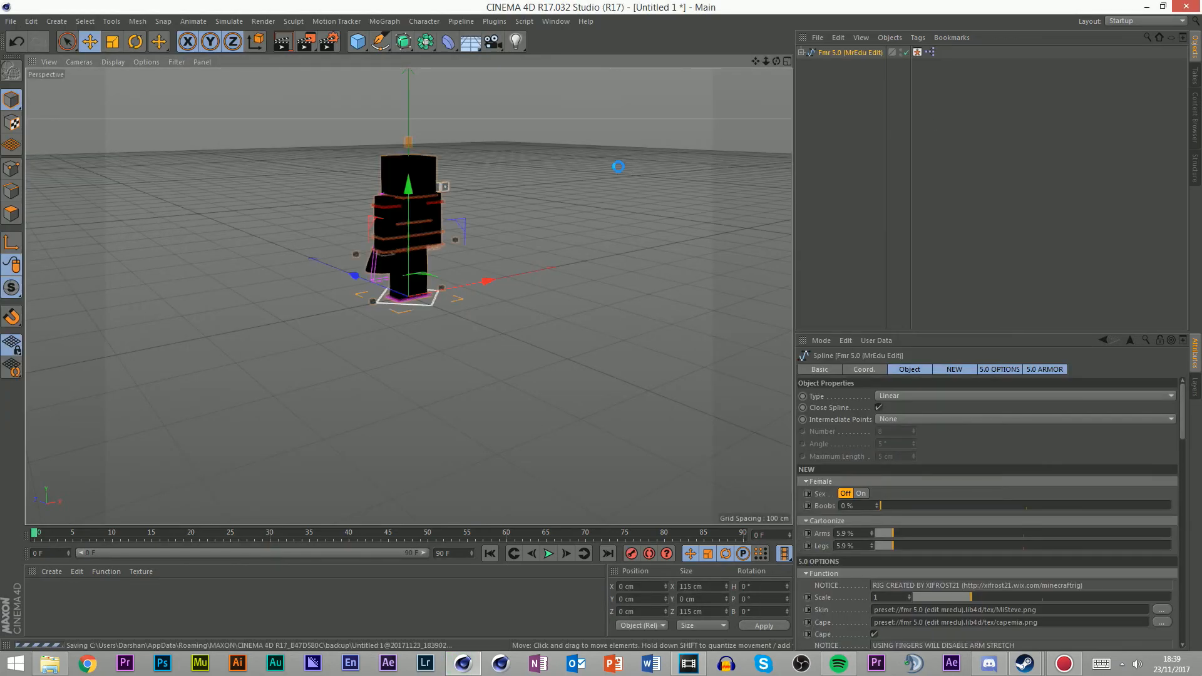
left_click(602, 173)
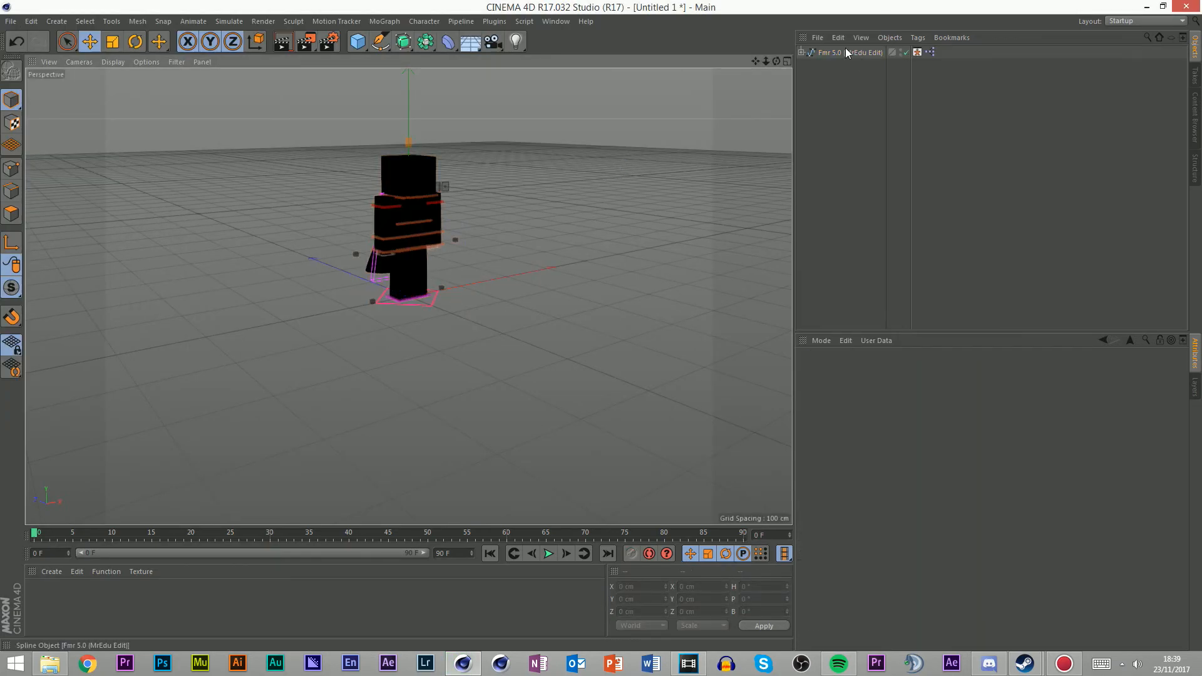
left_click(843, 52)
key("Delete")
Load the Questy Edit mousey rig from the Questy Mousey Rig preset and close the Content Browser
key("shift+F8")
double_click(574, 172)
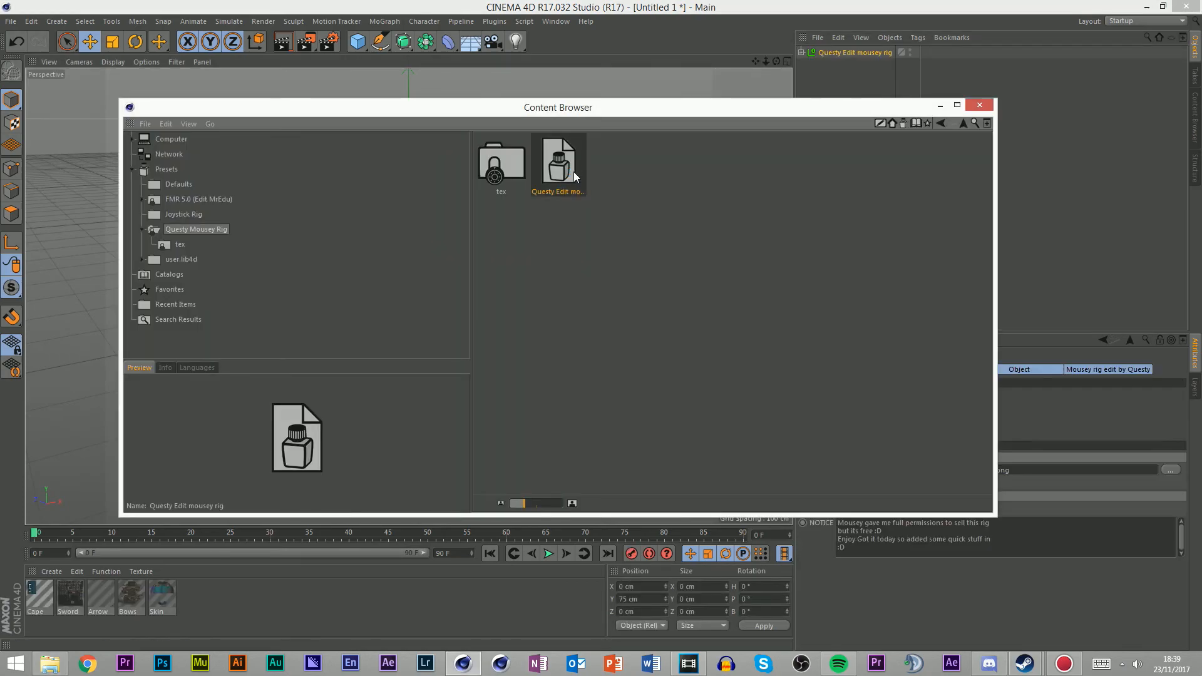
left_click(980, 105)
left_click(539, 137)
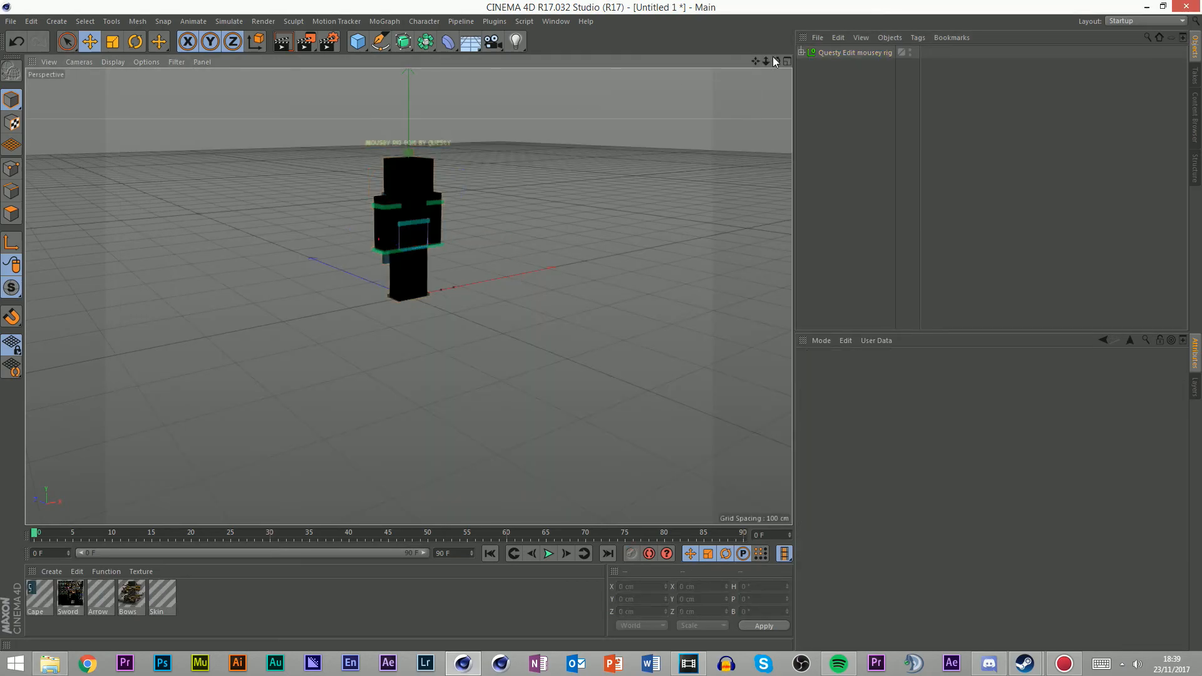
Examine the loaded rig's body and its controllers from several angles and distances
left_click_drag(766, 61, 807, 63)
scroll(450, 207, "up", 5)
left_click_drag(397, 316, 376, 320)
key("ctrl+z")
left_click(403, 464)
scroll(412, 288, "down", 5)
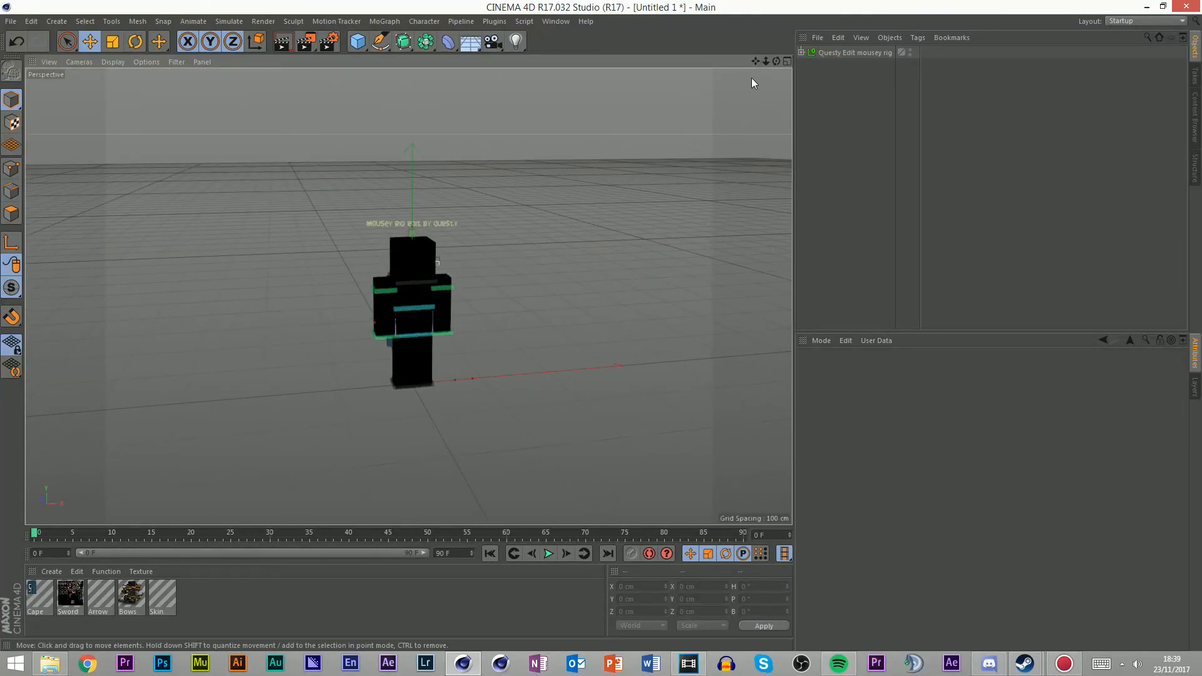
left_click(851, 52)
left_click(904, 223)
left_click_drag(776, 60, 725, 102)
left_click(418, 375)
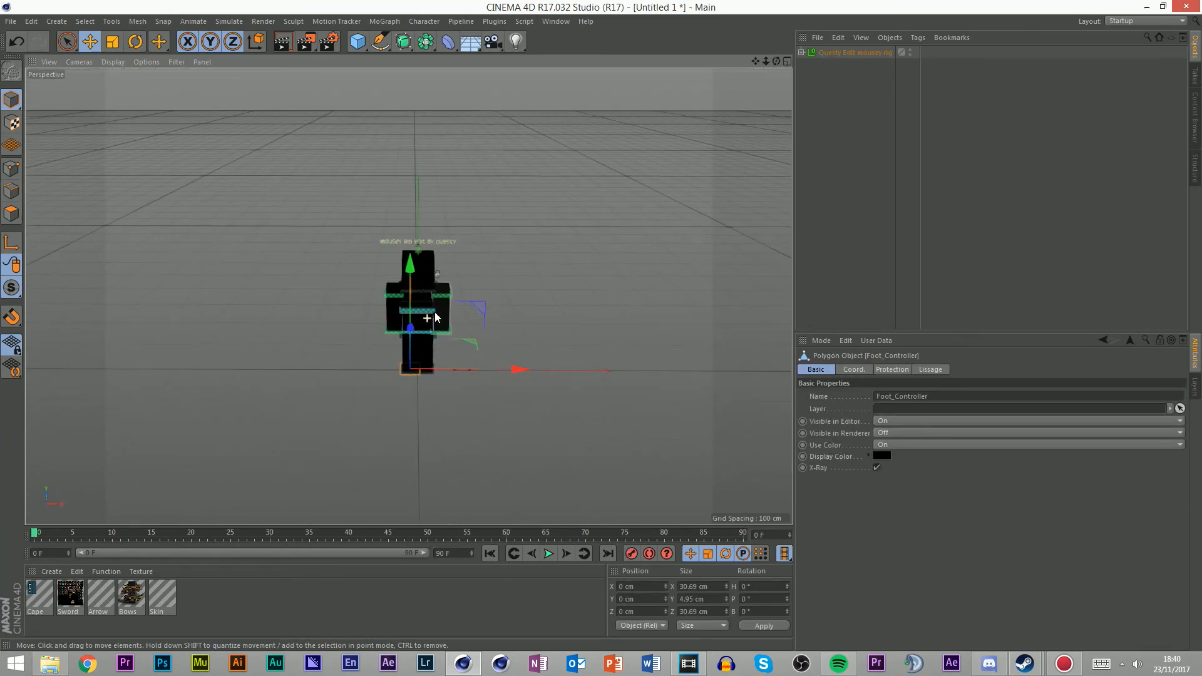
scroll(435, 317, "up", 3)
left_click(520, 310)
left_click_drag(763, 70, 777, 67)
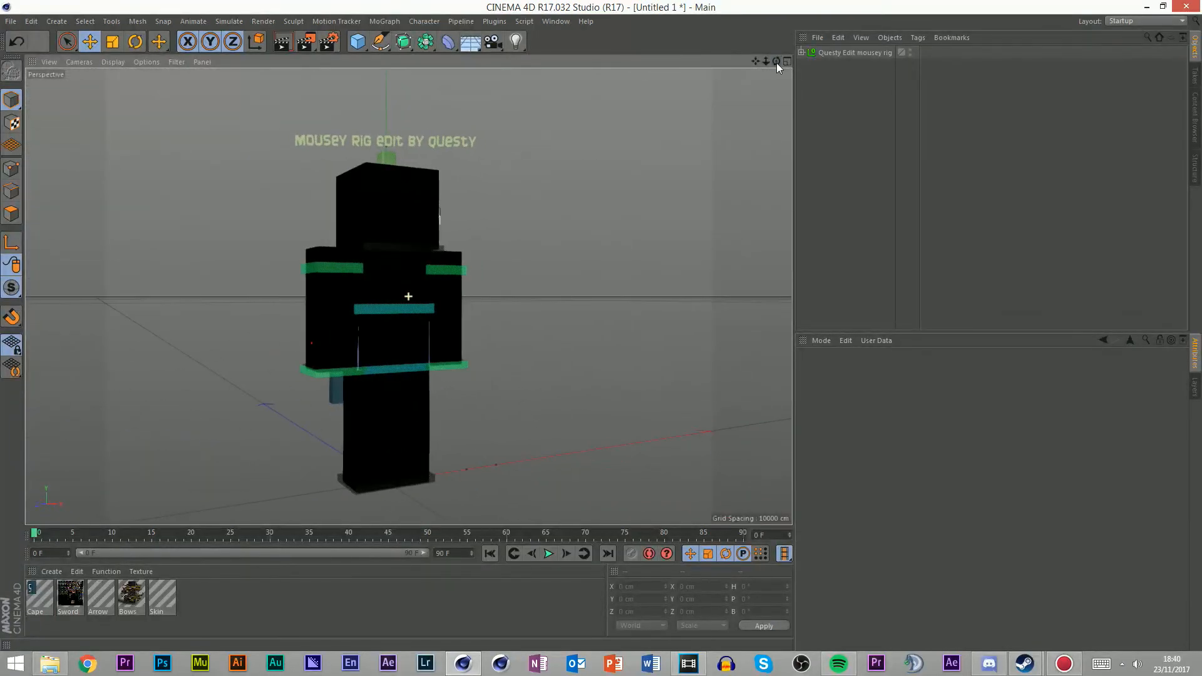
Try moving the rig's hand and shoulder controllers on one arm and undo each move
left_click_drag(314, 376, 495, 354)
key("ctrl+z")
left_click(342, 269)
left_click_drag(343, 286, 343, 284)
key("ctrl+z")
left_click(313, 371)
left_click_drag(312, 374, 258, 371)
key("ctrl+z")
left_click_drag(770, 60, 770, 62)
left_click(569, 218)
scroll(353, 361, "up", 2)
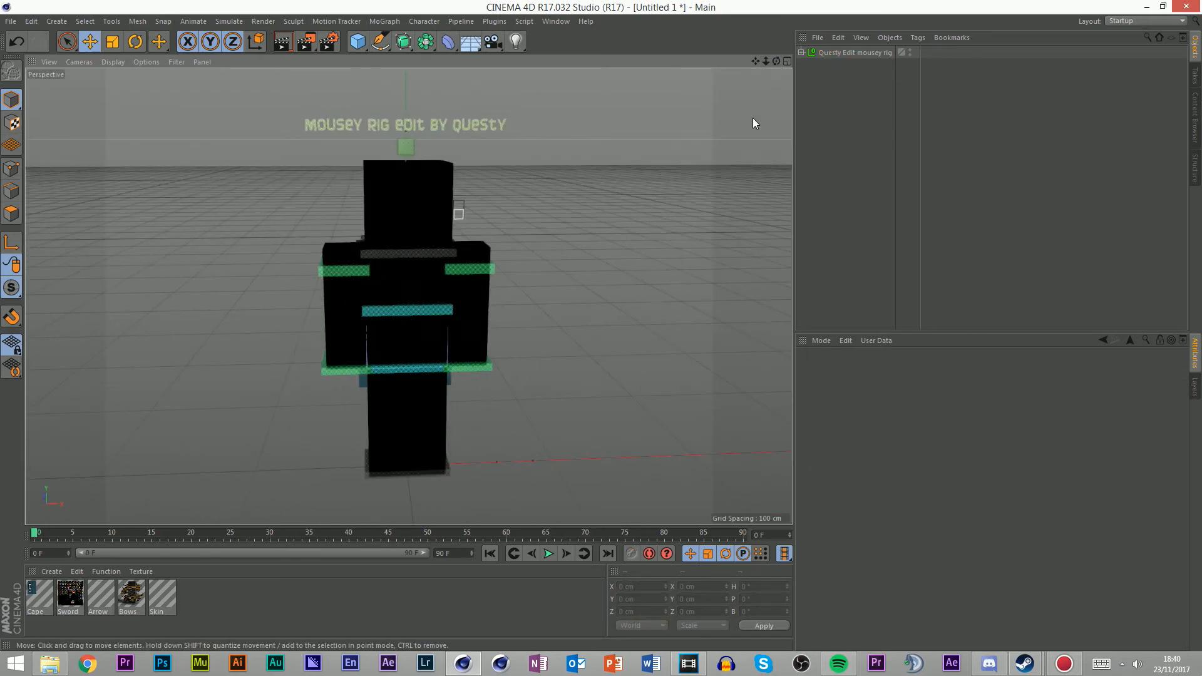
Try moving the hand controller outward from the body in a front view and undo the move
mouse_move(776, 60)
left_mouse_down()
mouse_move(757, 75)
mouse_move(768, 58)
left_mouse_up()
scroll(499, 232, "down", 3)
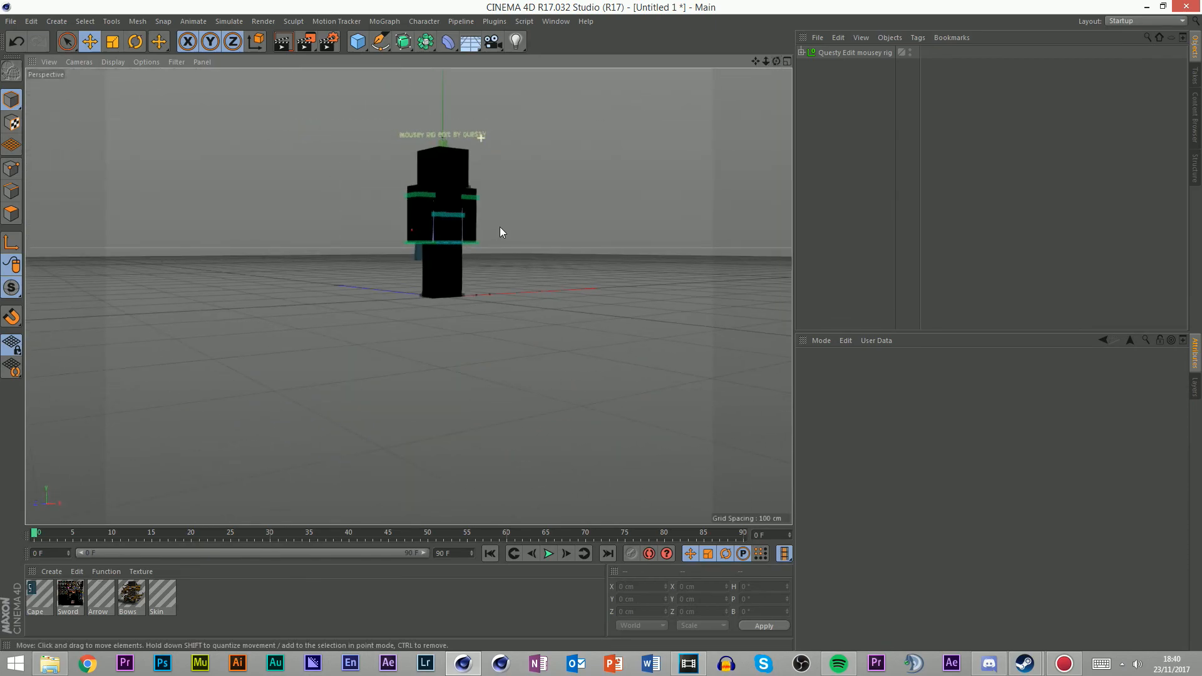
scroll(472, 165, "up", 4)
left_click_drag(736, 105, 407, 294, "alt")
left_click(322, 332)
left_click_drag(322, 332, 268, 347)
key("ctrl+z")
left_click(745, 83)
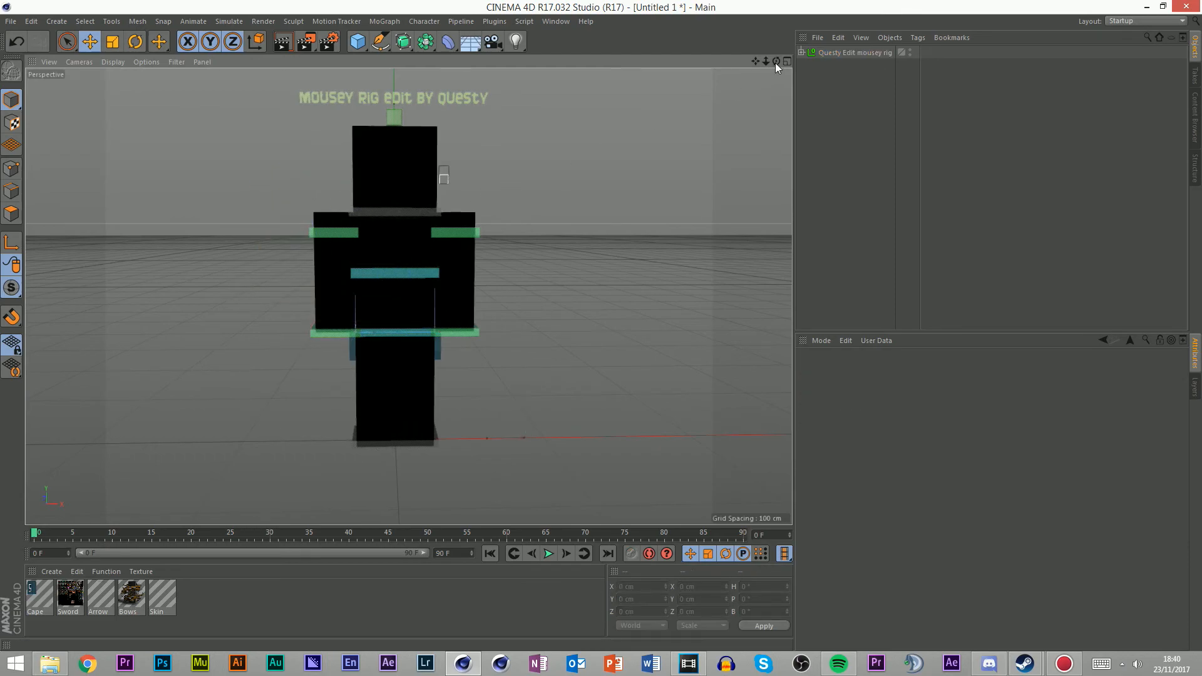
Try moving the hand controller and the foot controller of the rig and undo both moves
left_click_drag(591, 225, 544, 234, "alt")
left_click(316, 232)
left_click(321, 338)
left_click_drag(303, 321, 459, 295)
key("ctrl+z")
left_click(383, 441)
left_click_drag(383, 441, 414, 424)
key("ctrl+z")
left_click(397, 172)
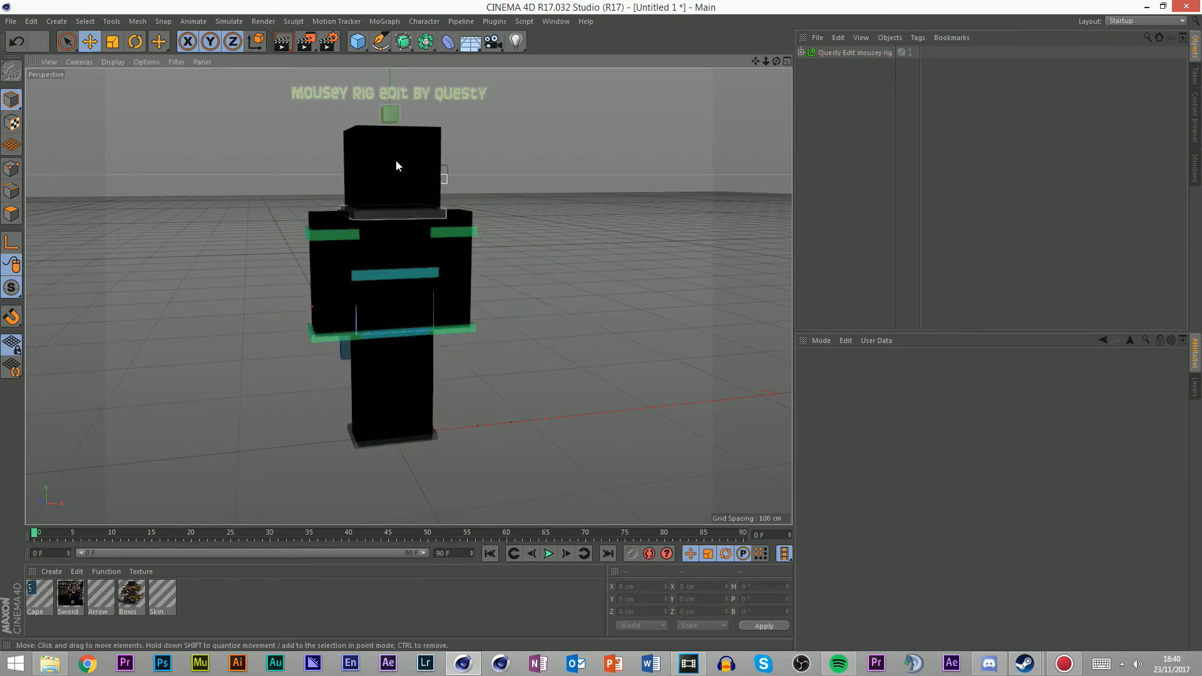
Set the rig's skin file to 4EMjBLbr.png from the ParaKeet92 folder inside Intros
left_click(845, 52)
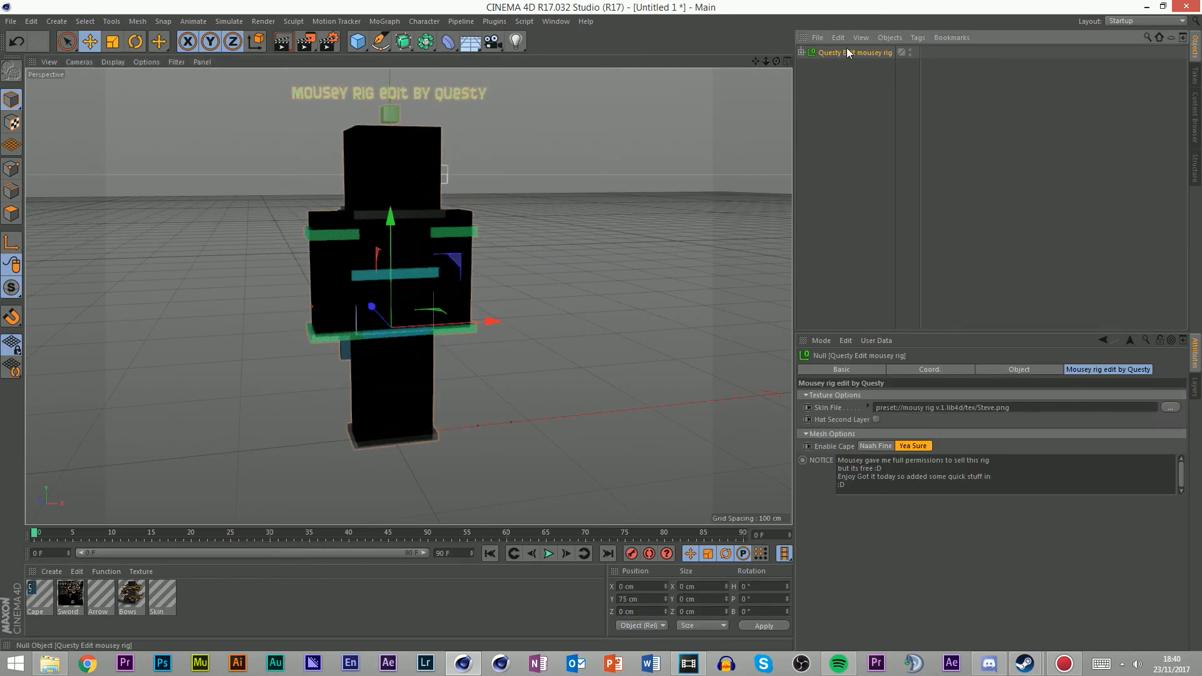
left_click(1167, 407)
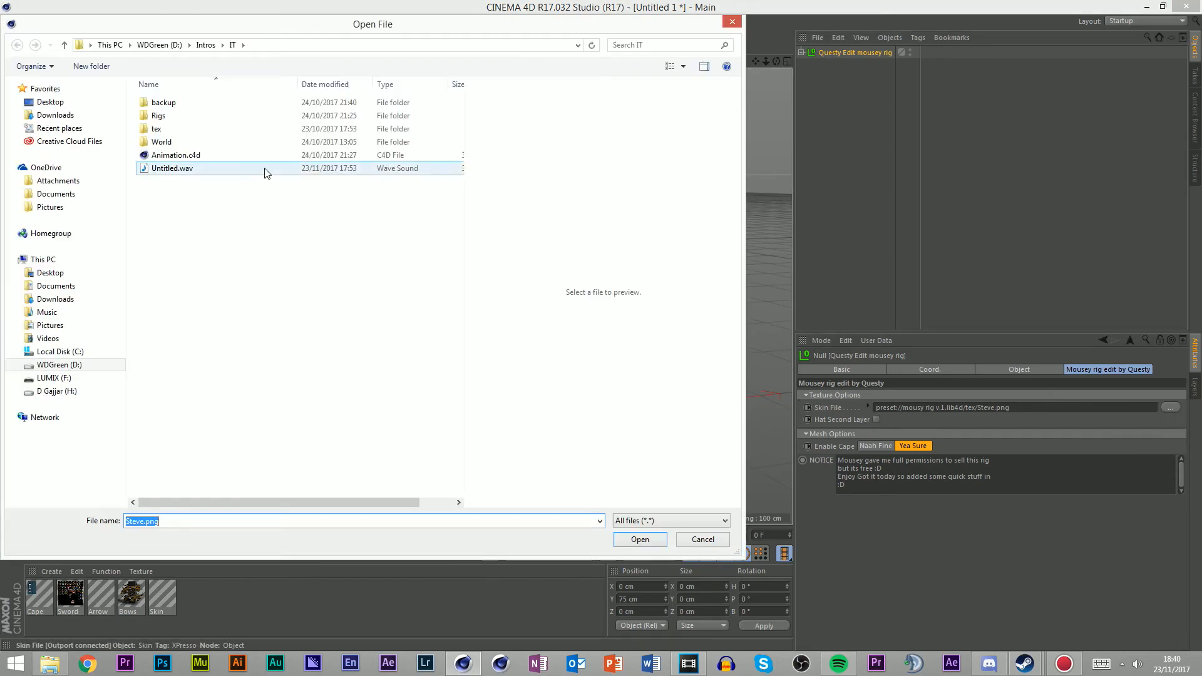
left_click(206, 45)
left_click(188, 155)
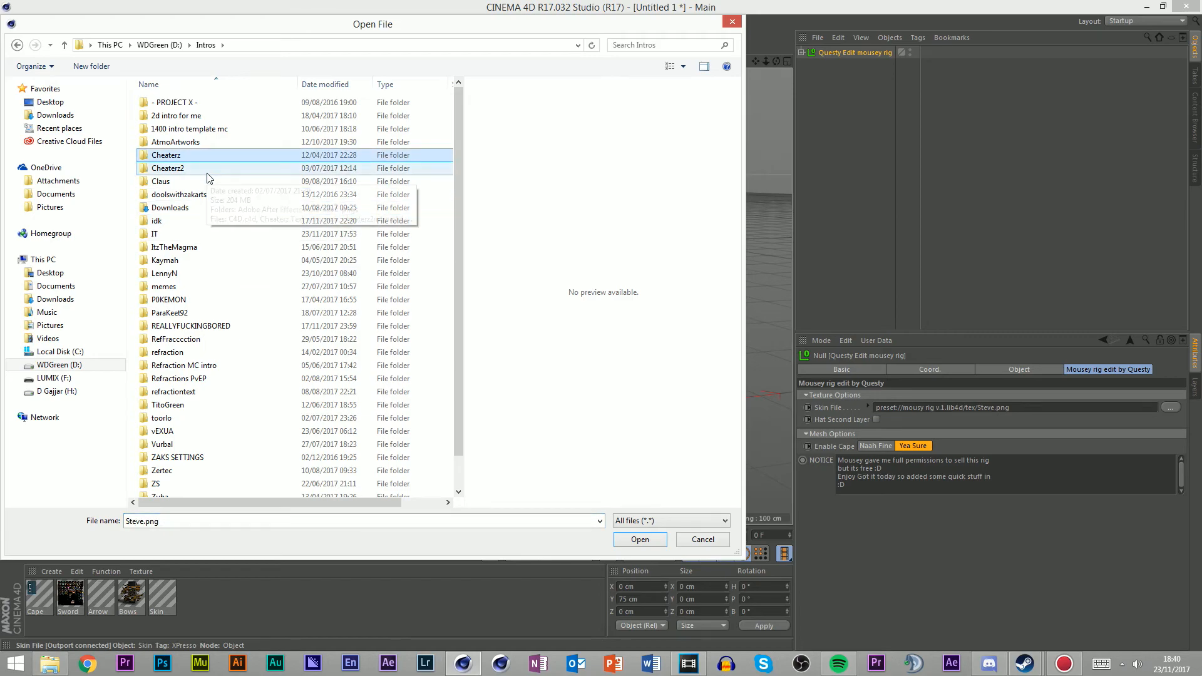
double_click(220, 313)
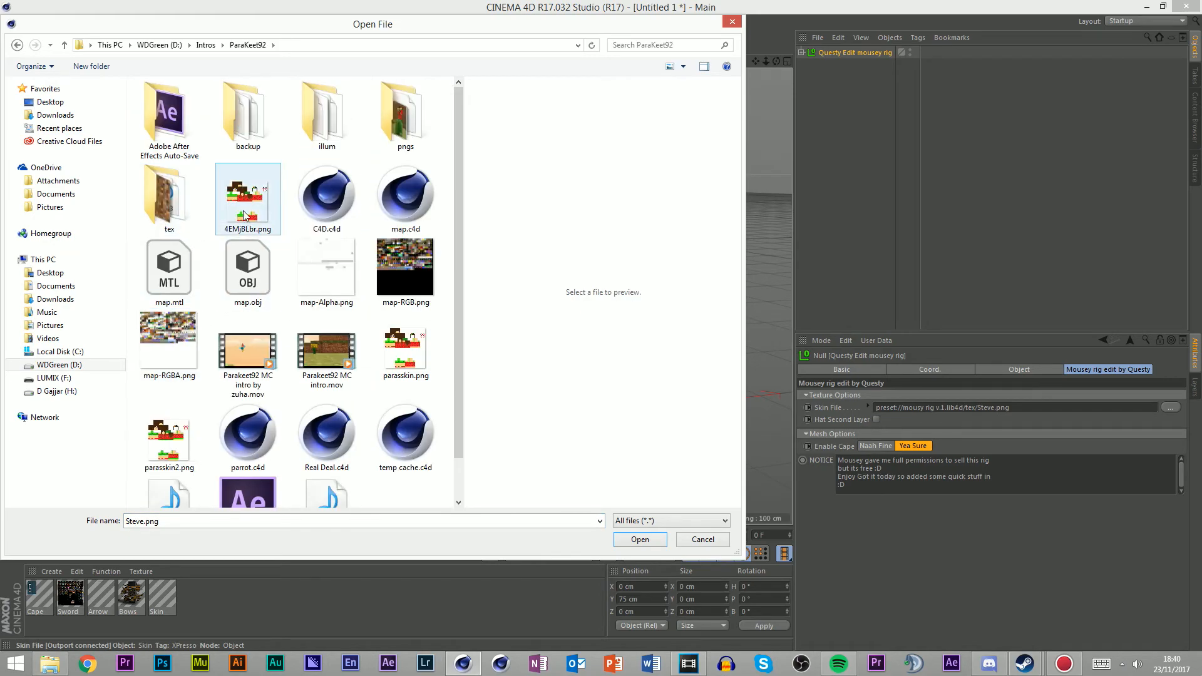
double_click(245, 216)
left_click(610, 378)
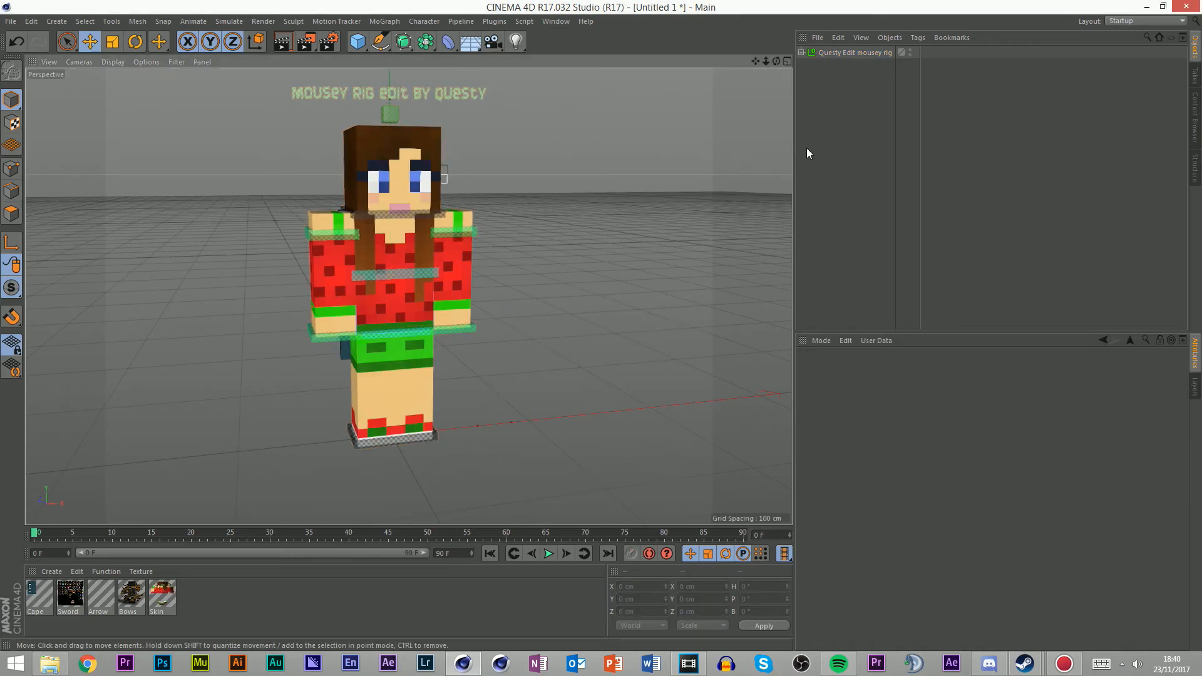
Examine the skinned character from the back, side and front, including its cape
left_click_drag(779, 59, 732, 51)
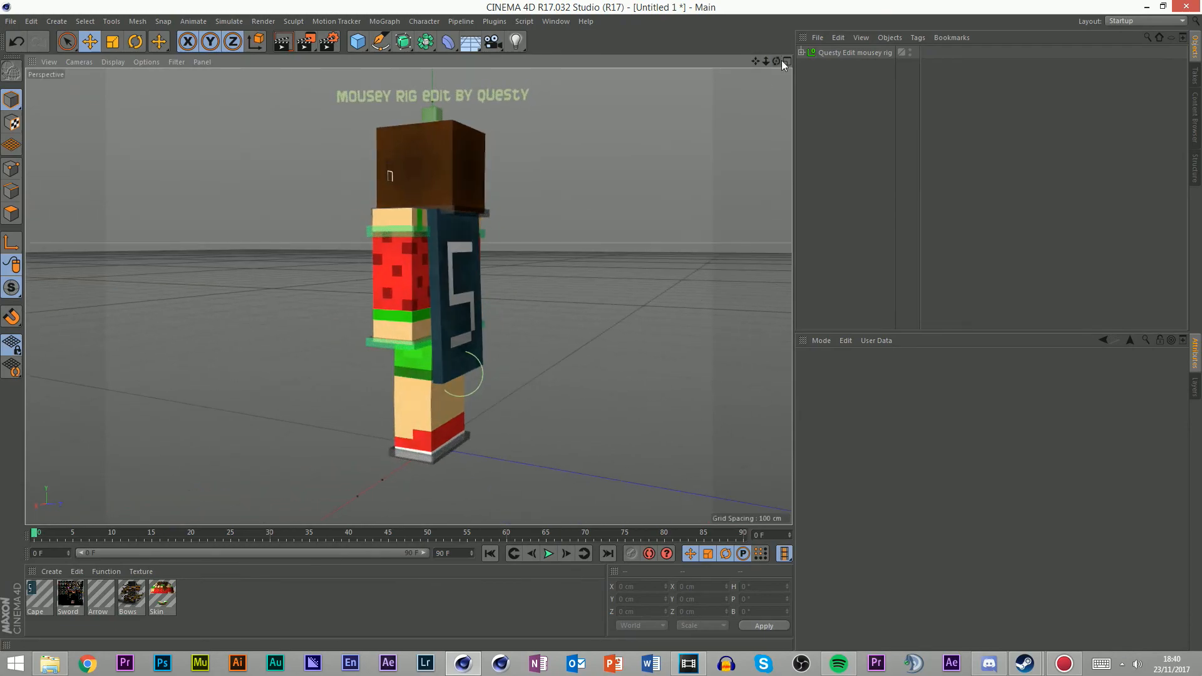
left_click(463, 294)
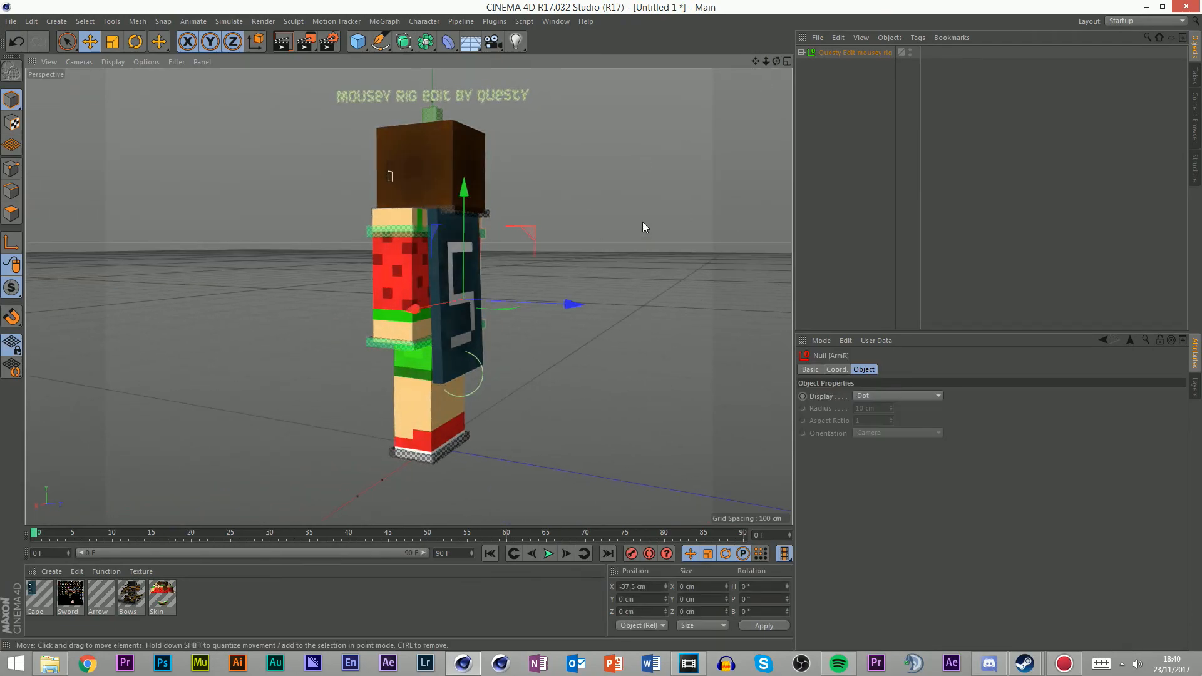
left_click(643, 221)
left_click_drag(775, 61, 641, 141)
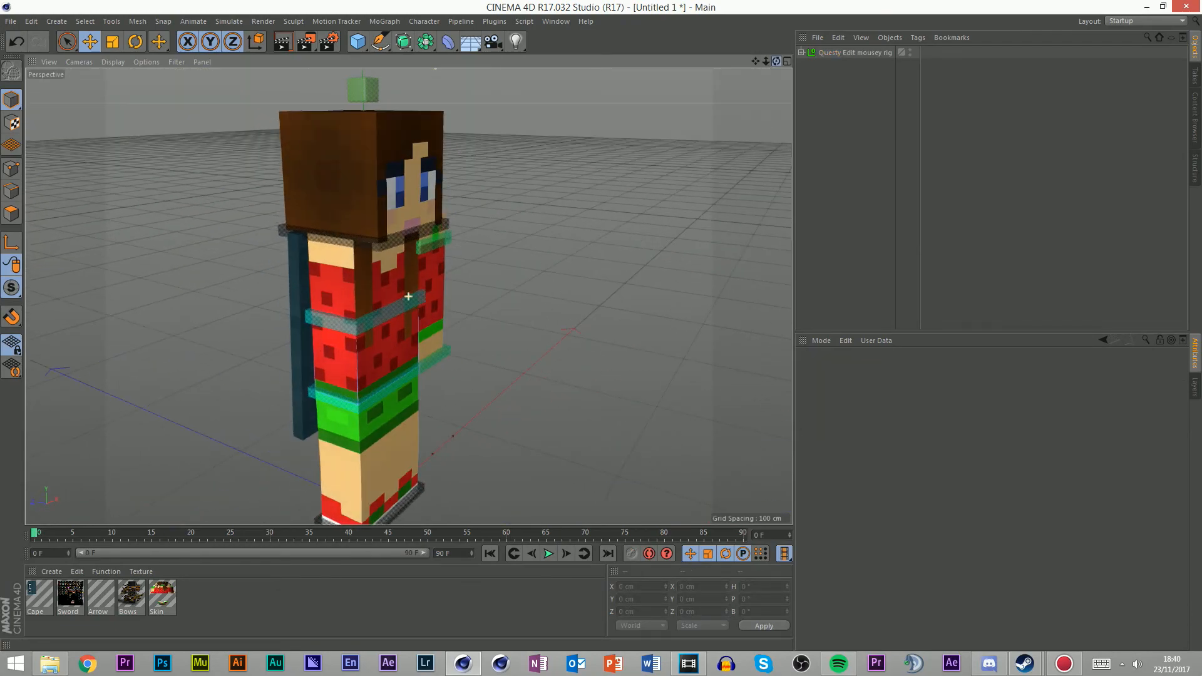
key("ctrl+z")
key("ctrl+z")
key("ctrl+z")
left_click_drag(776, 61, 297, 189)
left_click(787, 244)
scroll(297, 189, "down", 4)
scroll(404, 188, "down", 2)
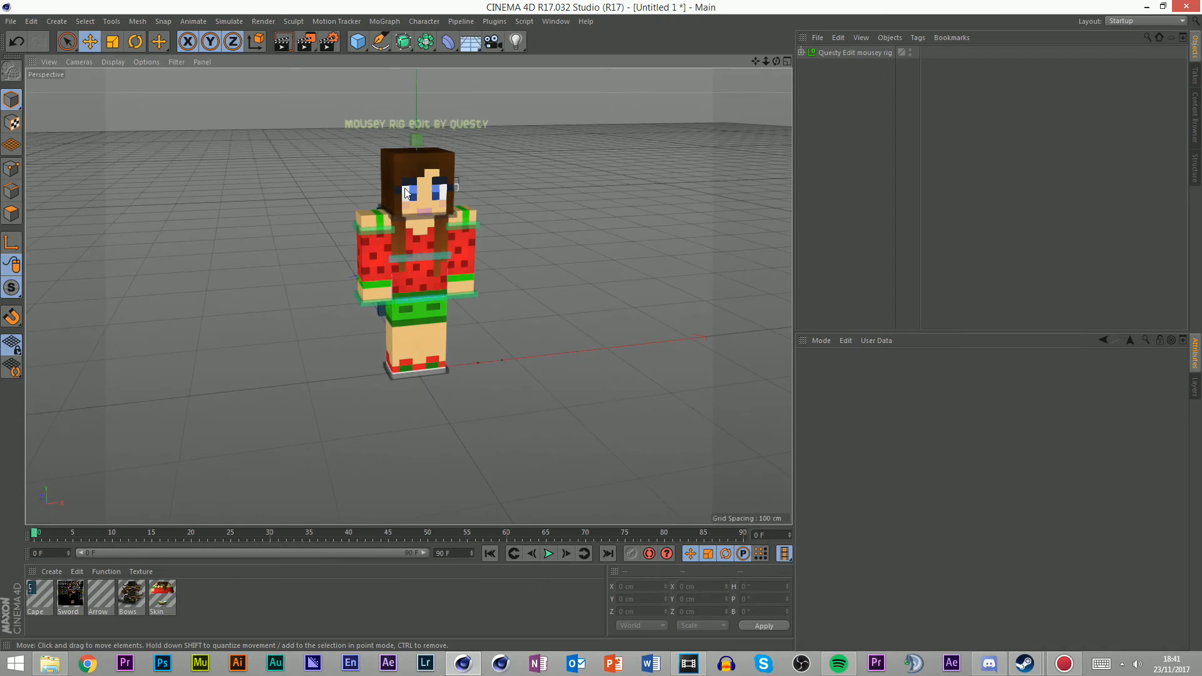
scroll(405, 191, "up", 1)
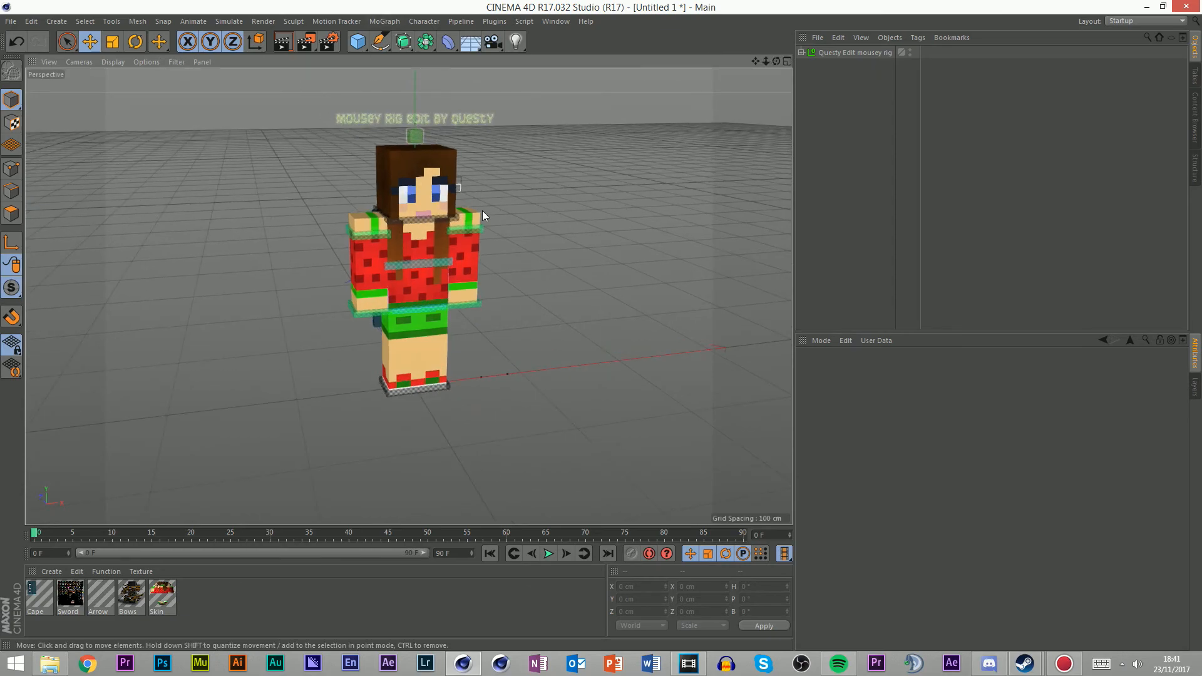
Add a plane primitive beneath the character as a floor
left_click(355, 43)
left_click(308, 110)
left_click(360, 44)
left_click(471, 84)
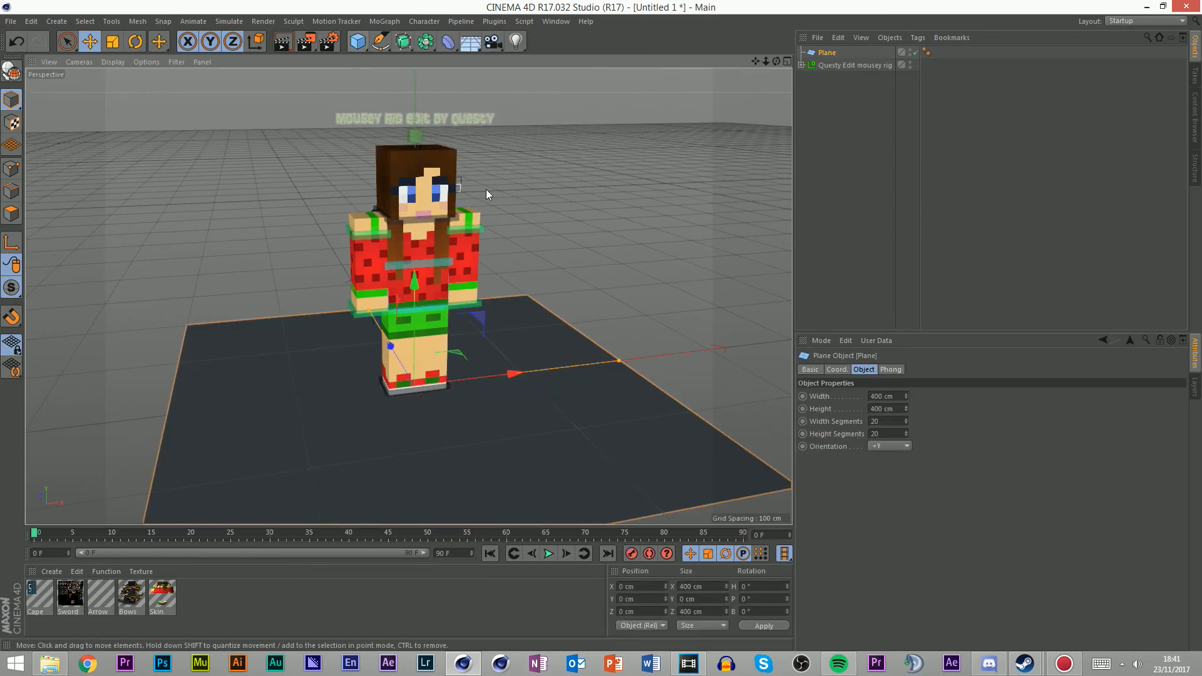
Try moving the plane beneath the character and undo the move
left_click_drag(775, 58, 634, 163)
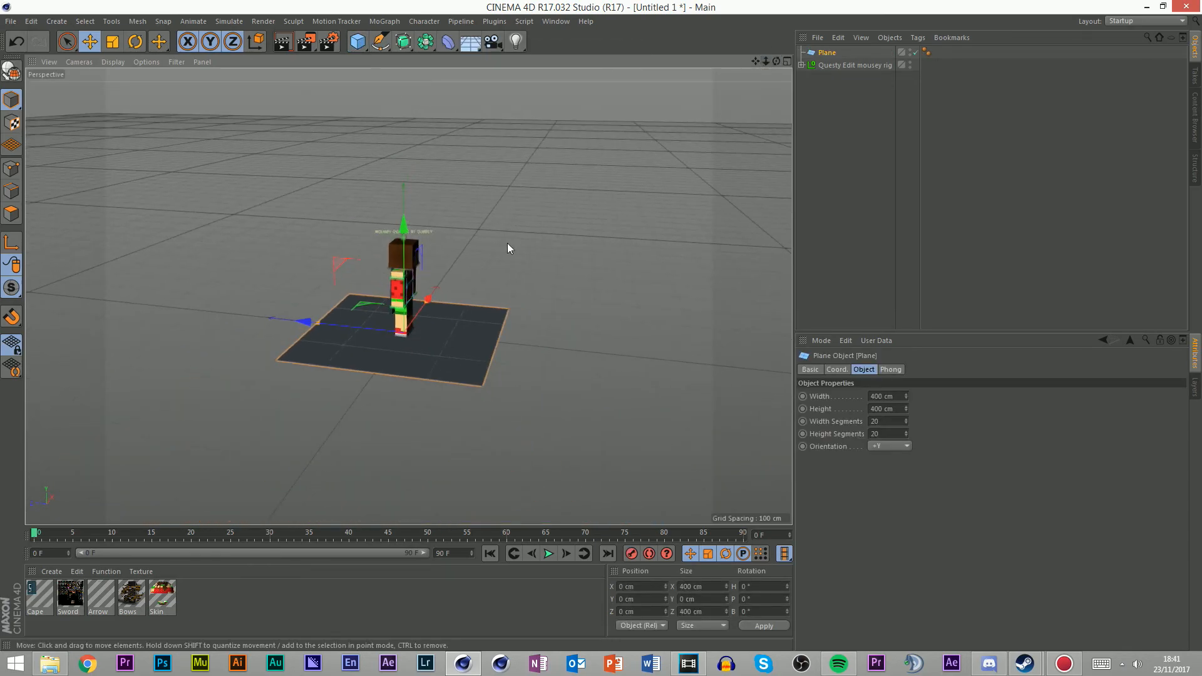
mouse_move(766, 61)
left_mouse_down()
mouse_move(791, 61)
mouse_move(771, 39)
left_mouse_up()
scroll(304, 355, "up", 5)
left_click_drag(505, 359, 575, 273)
key("ctrl+z")
left_click(347, 221)
scroll(348, 221, "up", 3)
scroll(269, 240, "down", 5)
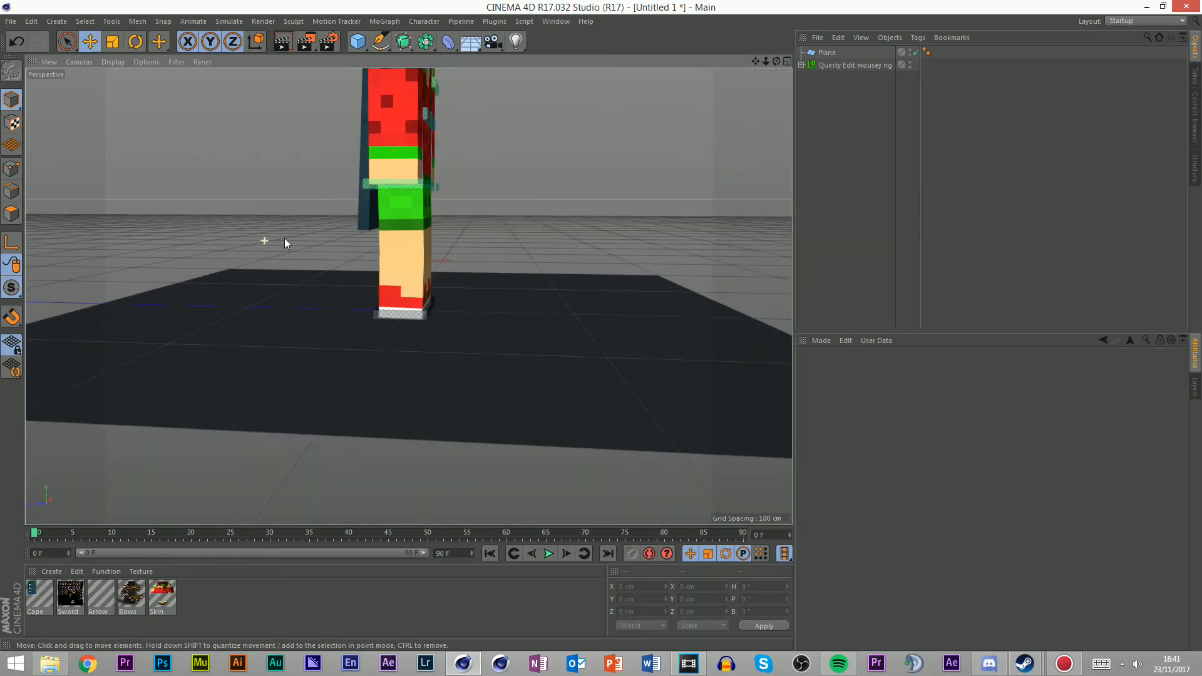
Scale the plane up uniformly into a large floor extending far around the character
left_click(414, 315)
left_click_drag(778, 59, 720, 63)
left_click(614, 306)
key("t")
left_click_drag(433, 279, 600, 275)
left_click(570, 143)
scroll(401, 290, "up", 5)
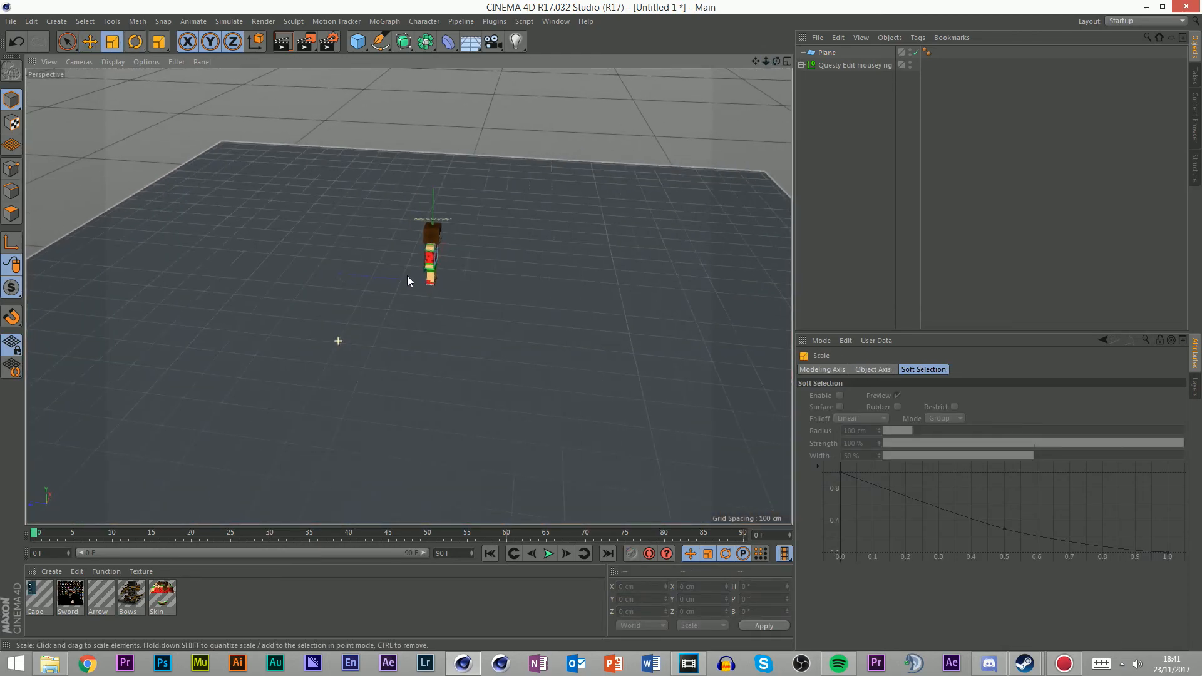
scroll(401, 286, "up", 6)
mouse_move(776, 62)
left_mouse_down()
mouse_move(733, 62)
mouse_move(789, 62)
mouse_move(707, 71)
mouse_move(755, 63)
left_mouse_up()
scroll(354, 245, "up", 3)
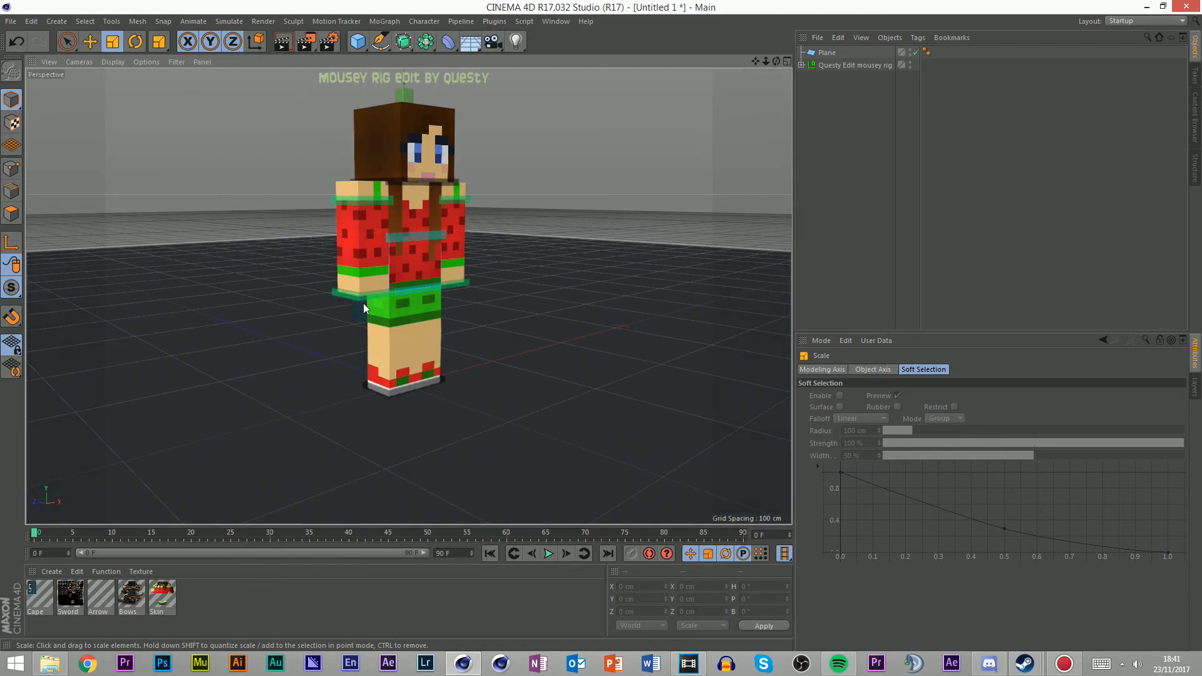
left_click(370, 296)
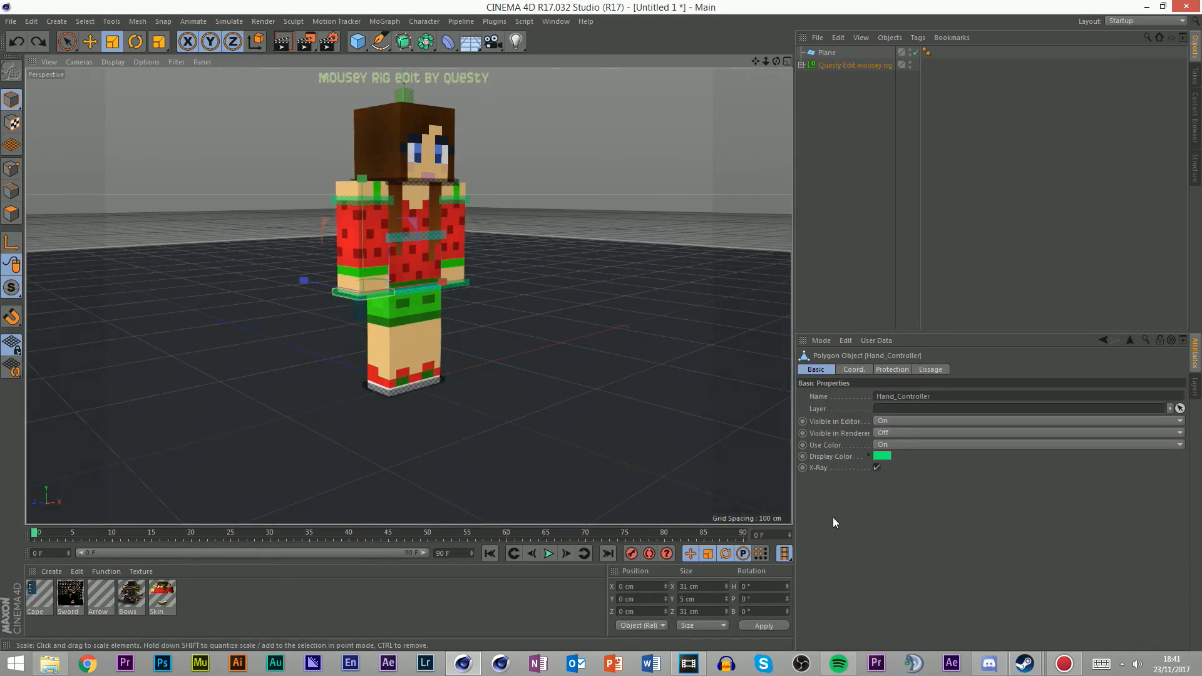
left_click(921, 531)
left_click(841, 232)
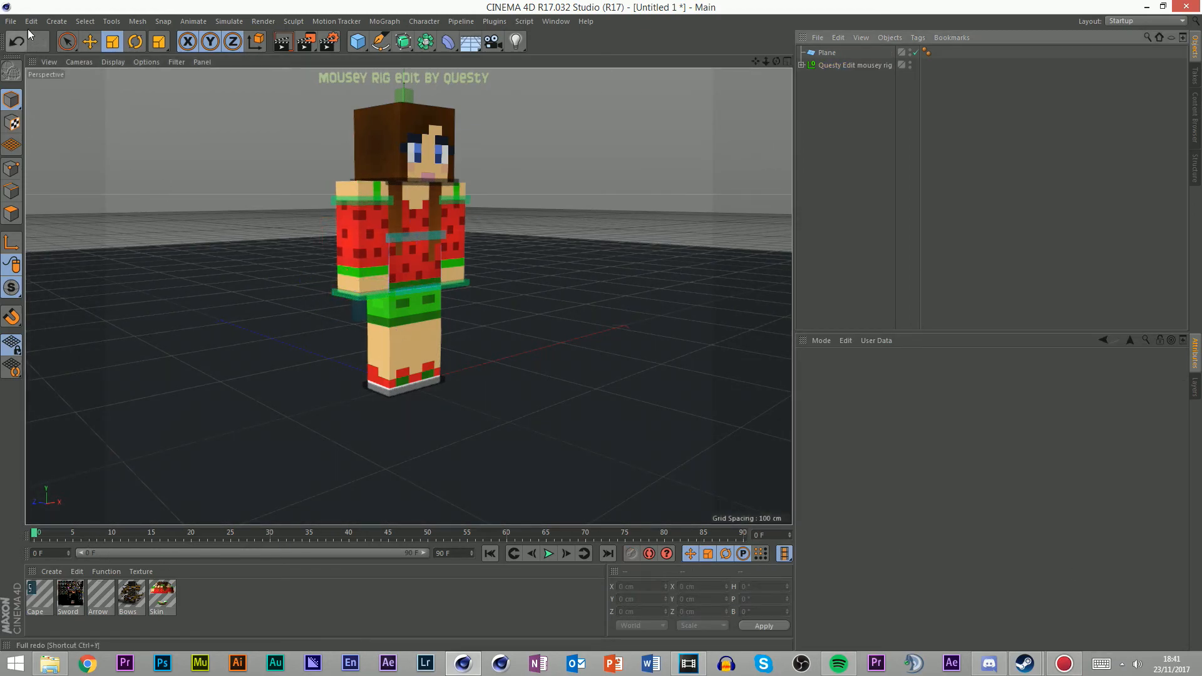
Open the project settings and check the project's frame rate (FPS)
left_click(31, 21)
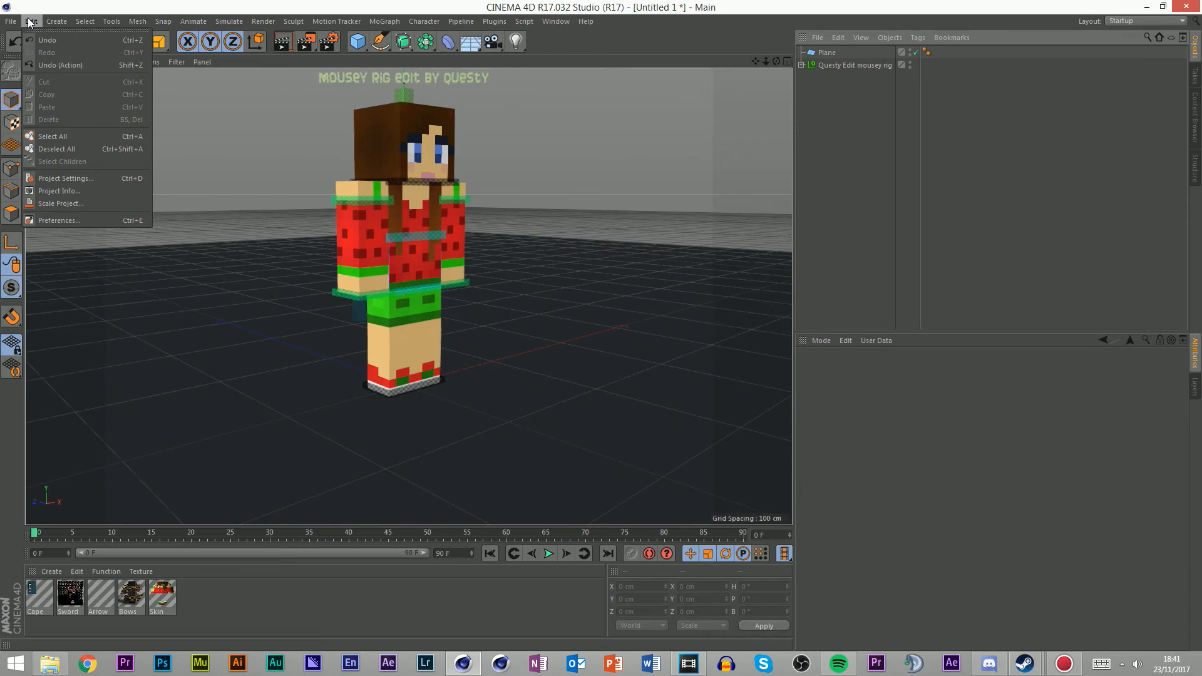
left_click(65, 179)
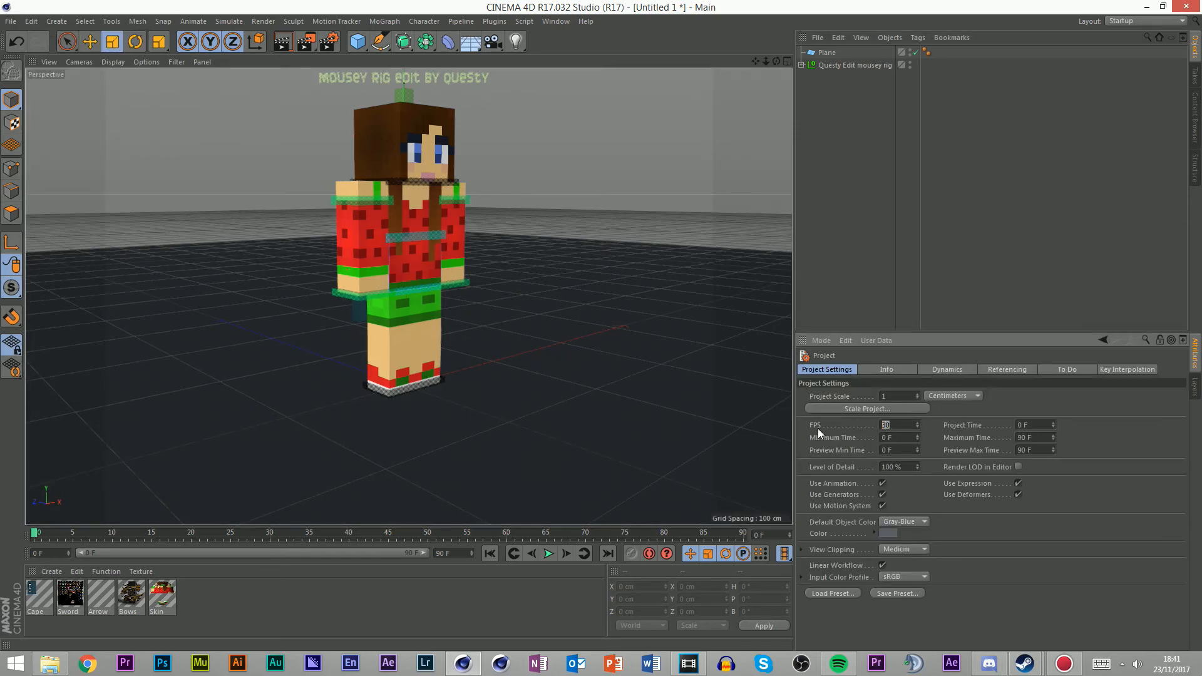
left_click(35, 21)
left_click(897, 429)
scroll(394, 165, "up", 4)
mouse_move(777, 63)
left_mouse_down()
mouse_move(876, 106)
mouse_move(720, 57)
mouse_move(742, 101)
mouse_move(777, 63)
left_mouse_up()
scroll(516, 236, "down", 4)
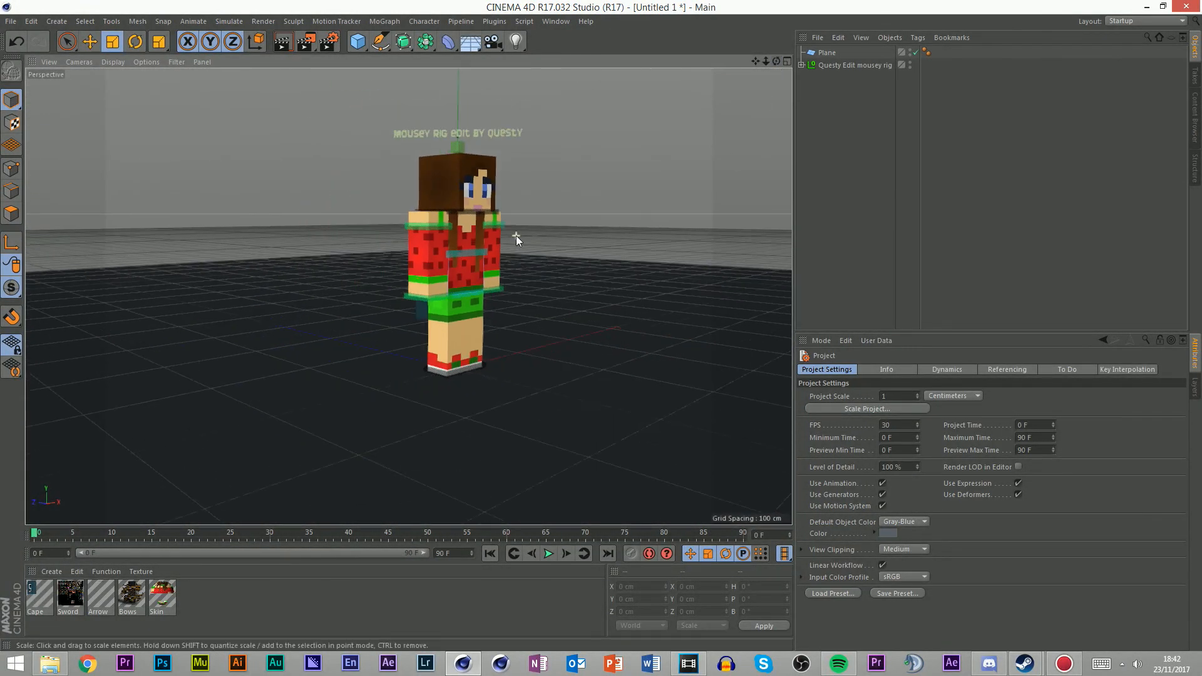
Switch to the Move tool, select the root controller at the hips and enable automatic keyframing
key("e")
left_click(473, 291)
left_click_drag(776, 62, 582, 88)
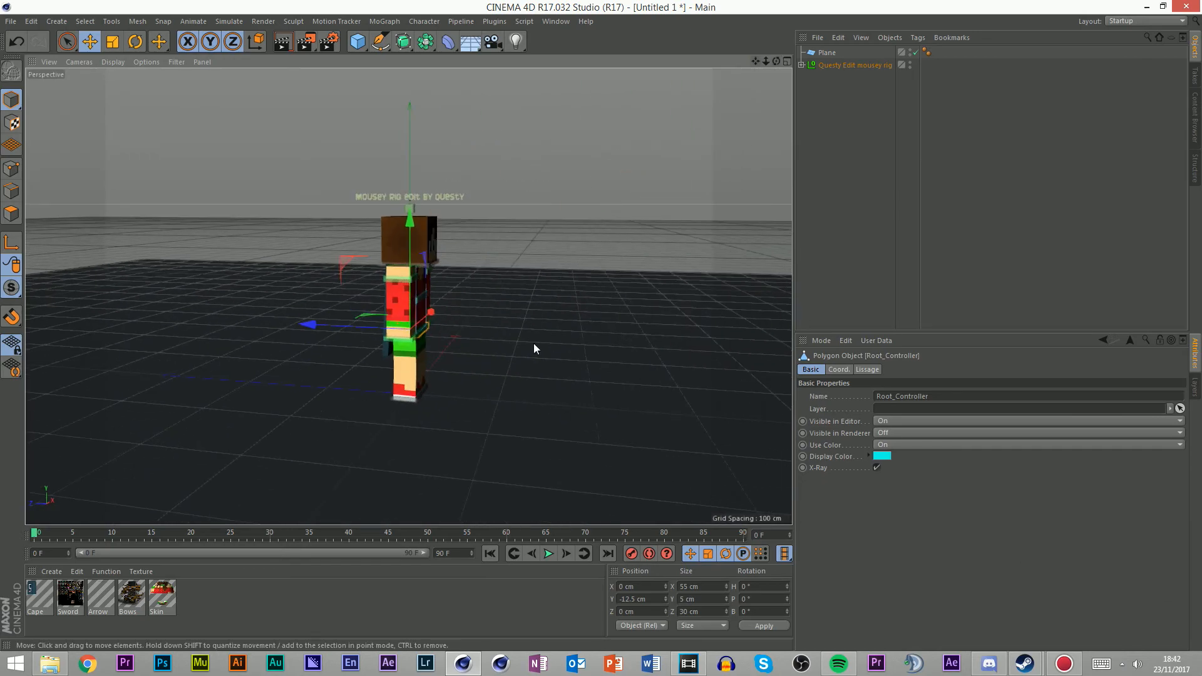
left_click(649, 554)
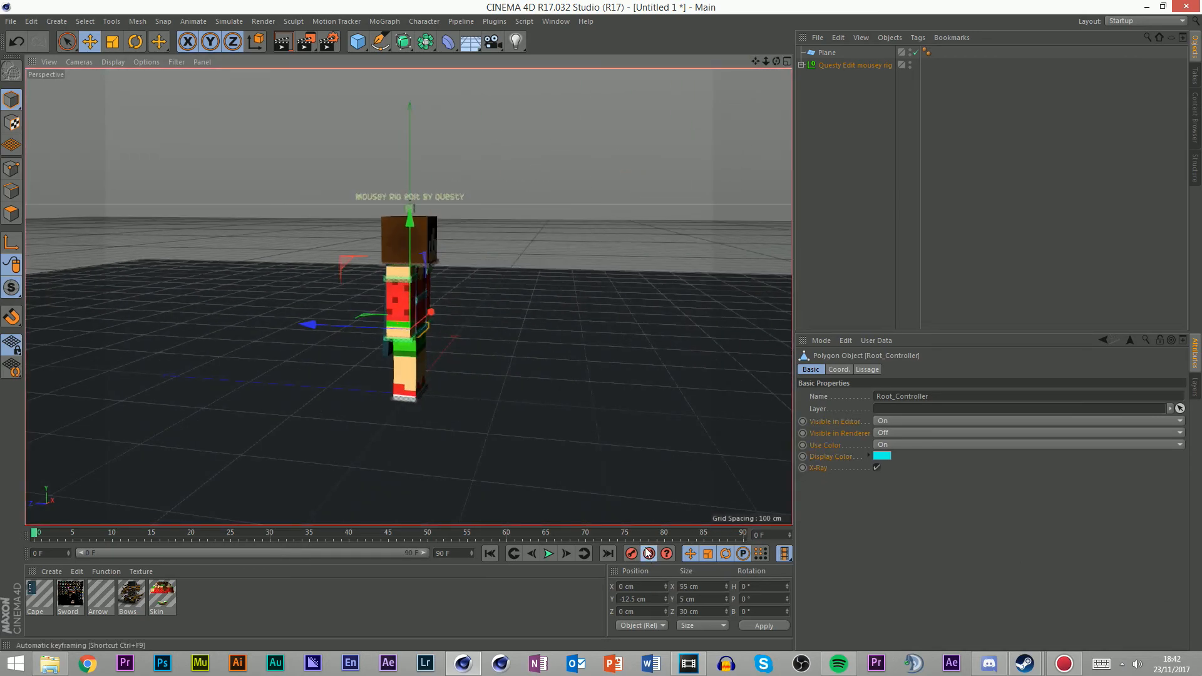
Go to a new frame and keyframe the near arm swung behind the body by moving its hand controller
left_click(477, 278)
scroll(477, 278, "up", 3)
left_click(387, 384)
left_click_drag(69, 533, 80, 534)
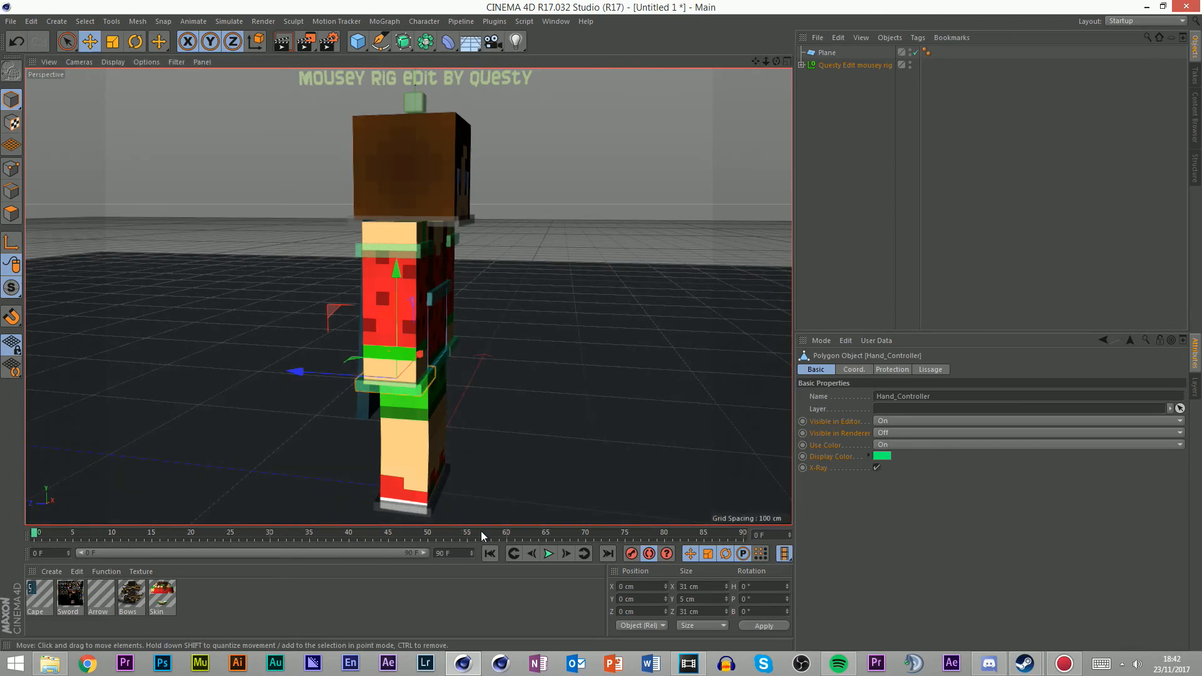
left_click_drag(584, 475, 323, 398)
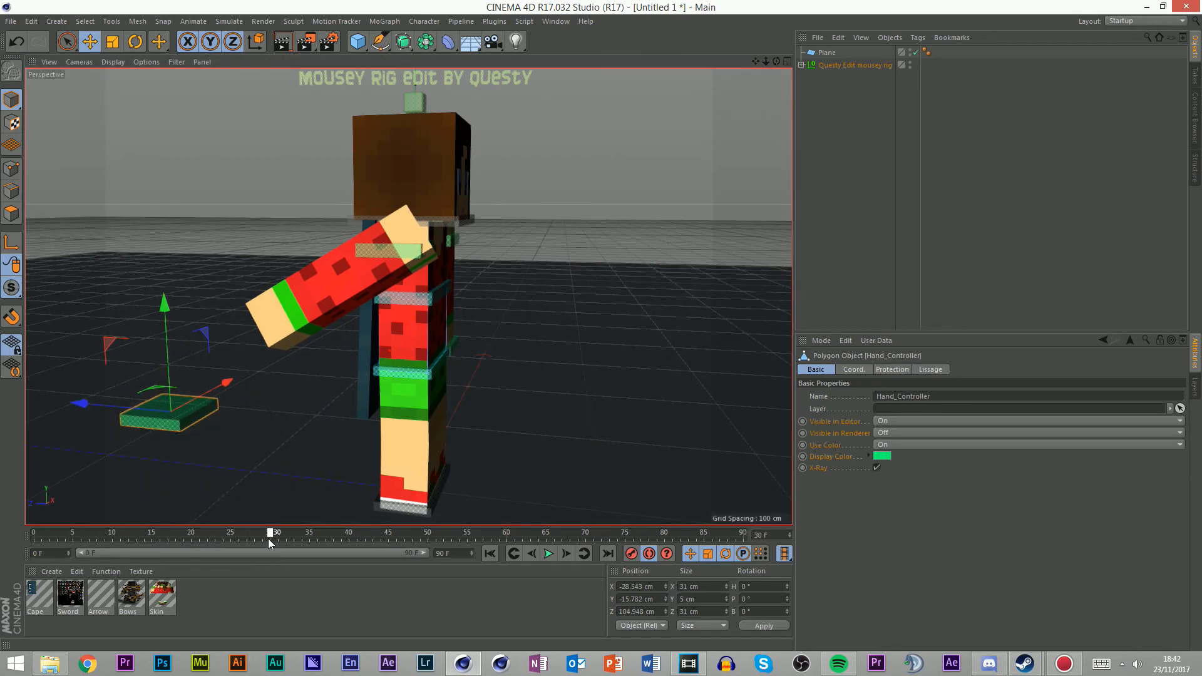
Keyframe the near arm swung forward at frame 30 with its hand controller and play the arm swing back
left_click_drag(291, 542, 271, 532)
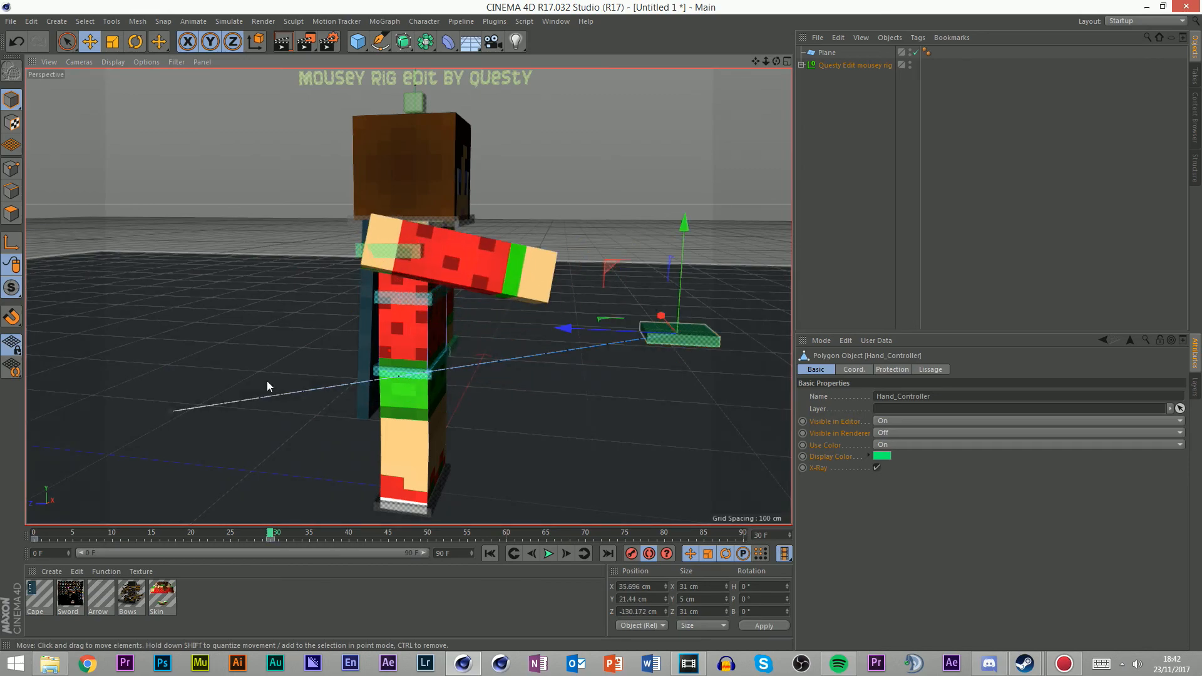
left_click(35, 534)
left_click(555, 551)
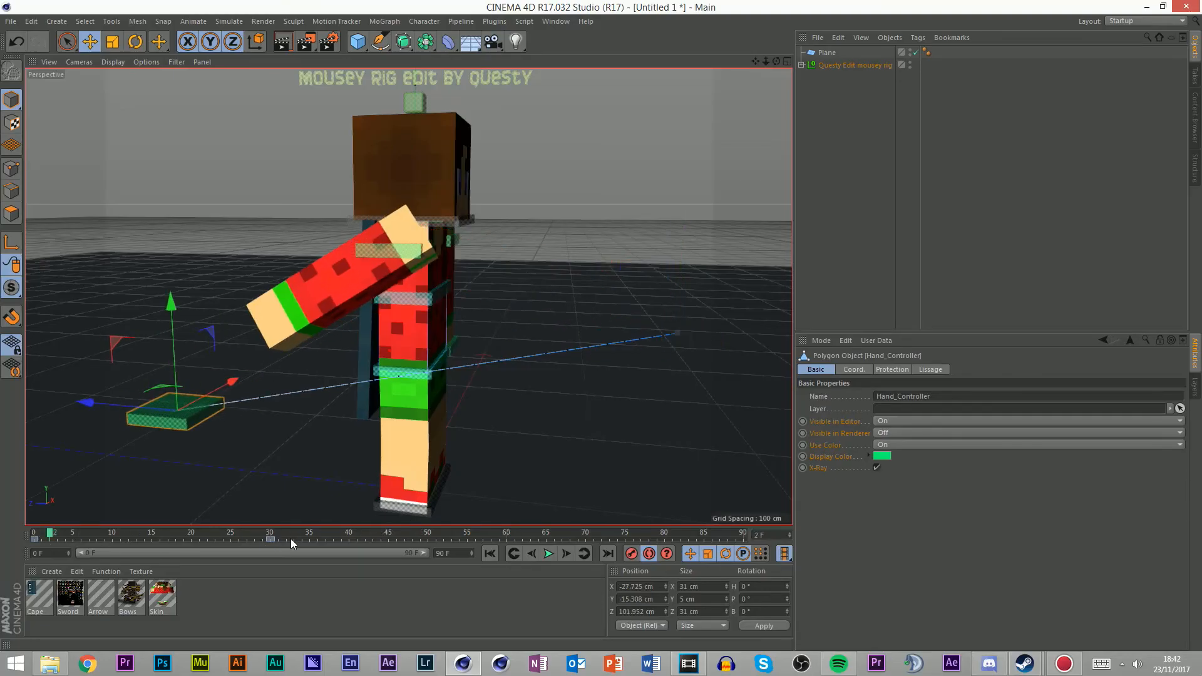
Undo the near arm's hand controller keyframes and return the timeline to frame 0
key("ctrl+z")
key("ctrl+z")
key("ctrl+z")
key("ctrl+z")
left_click_drag(259, 533, 33, 534)
left_click(422, 383)
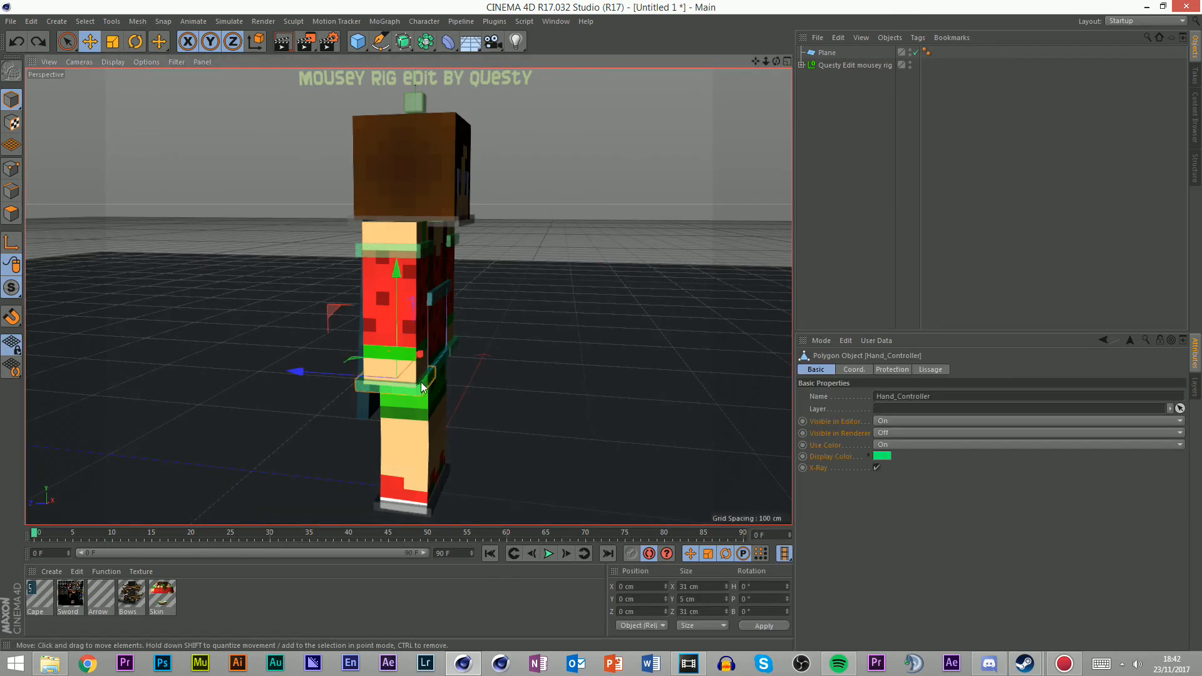
left_click(644, 166)
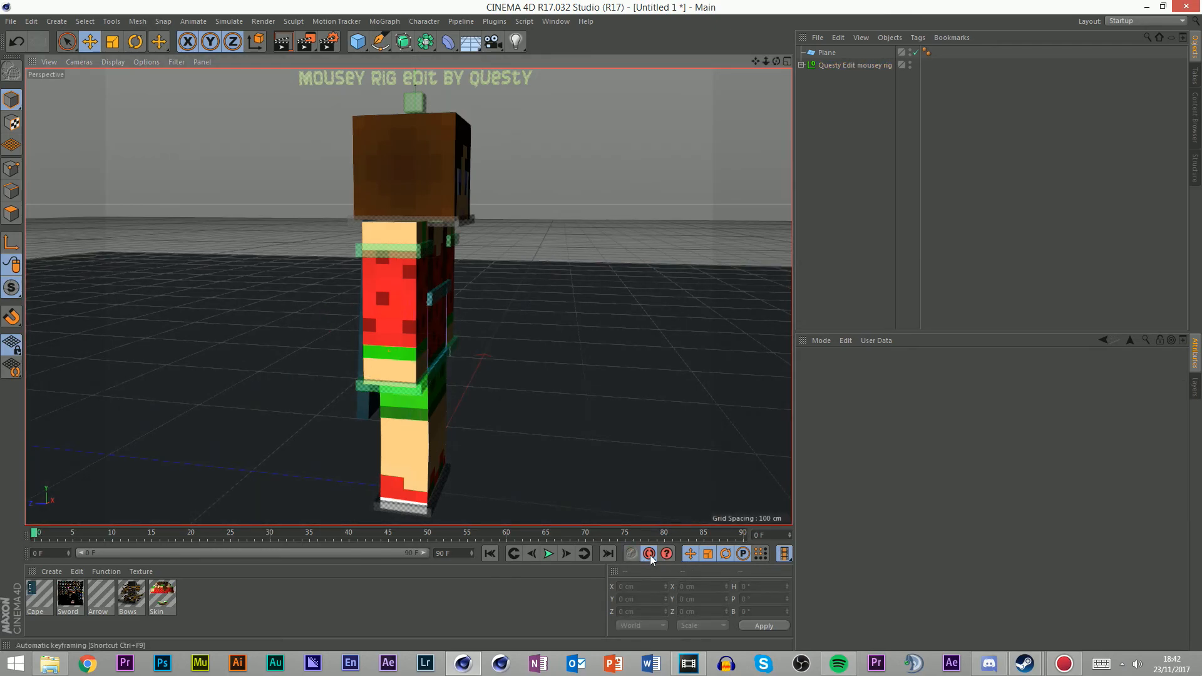
left_click(416, 388)
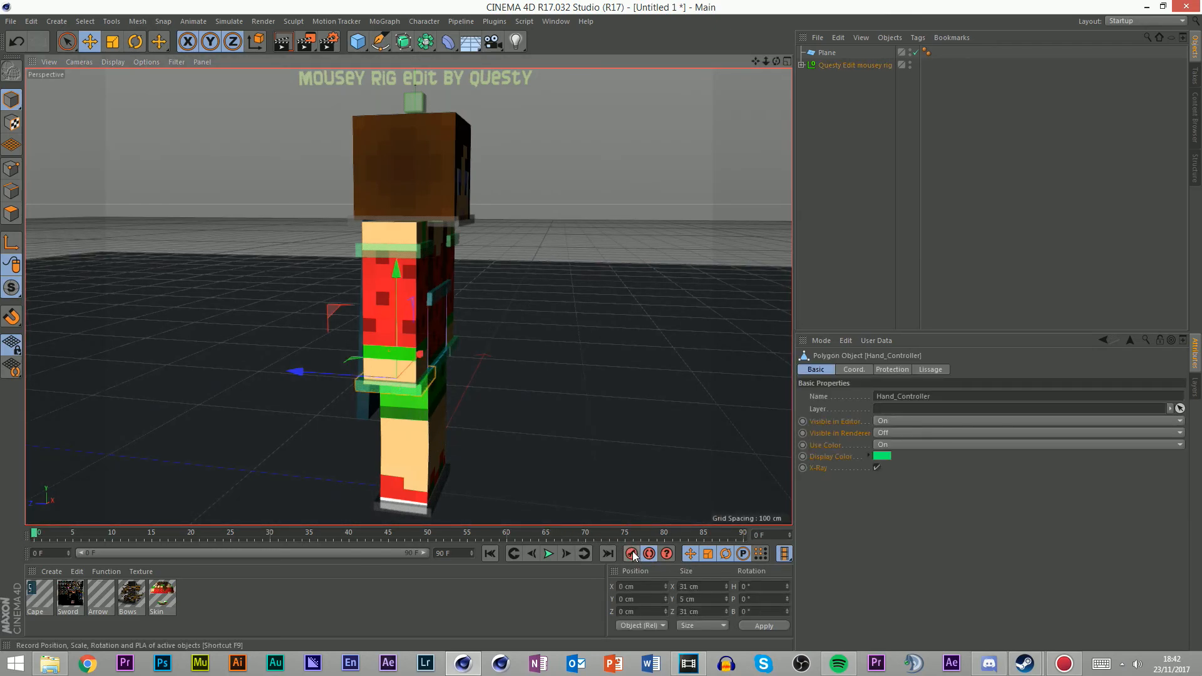
left_click(270, 537)
key("ctrl+z")
left_click_drag(188, 525, 179, 527)
left_click(35, 535)
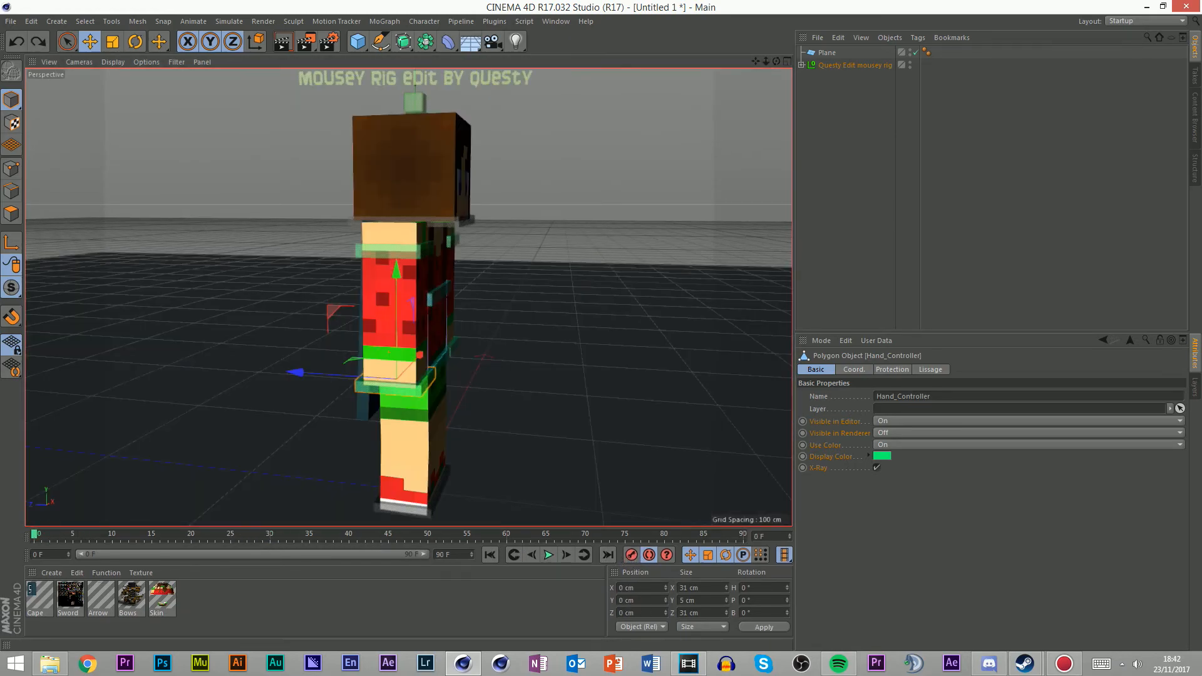
Select the root controller at the hips with the Move tool and keyframe its starting position at frame 0
left_click(612, 305)
left_click(445, 355)
left_click_drag(766, 61, 707, 61)
key("e")
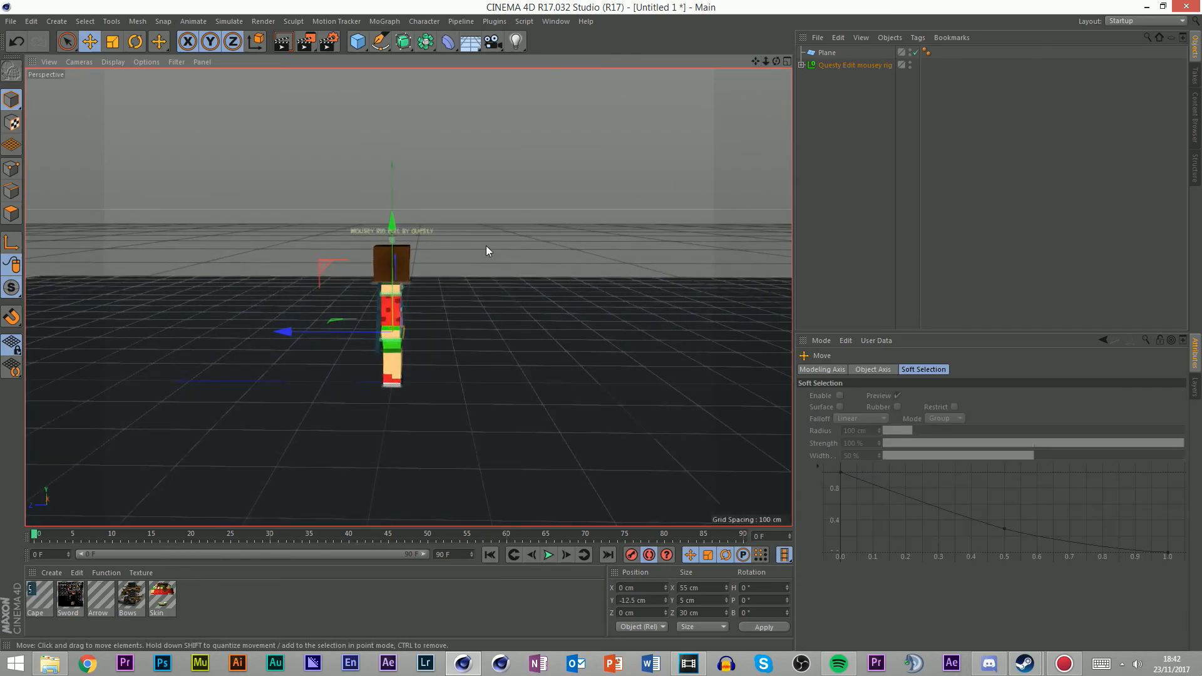
scroll(425, 325, "up", 8)
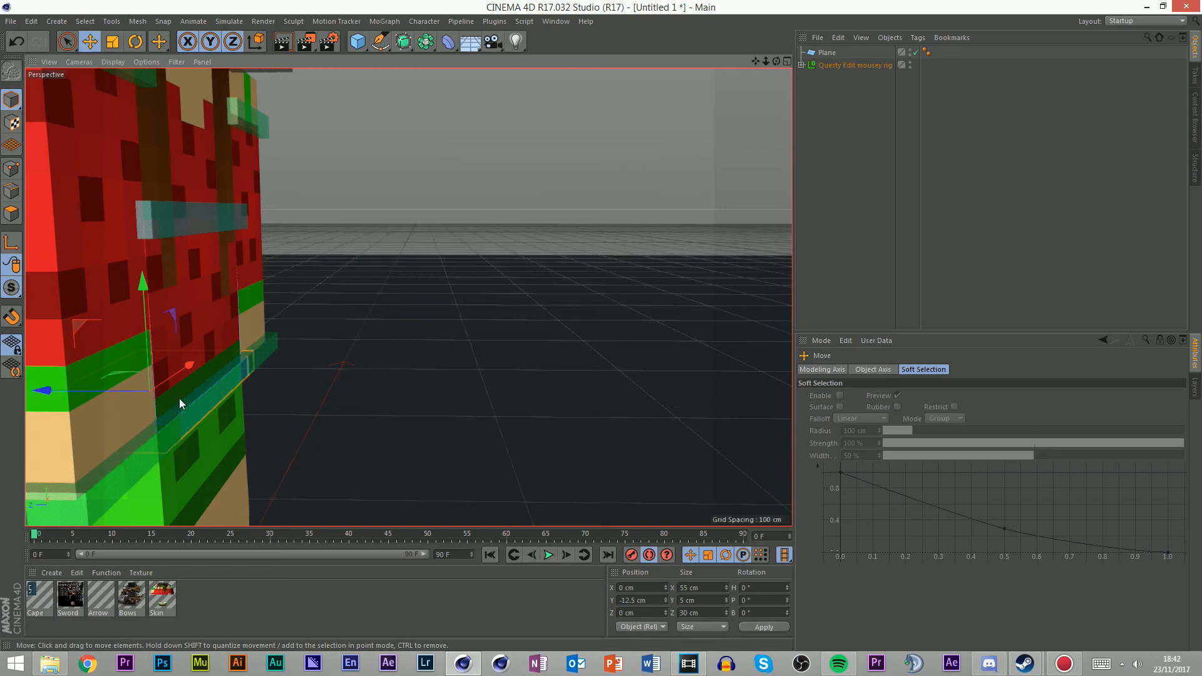
scroll(519, 282, "down", 8)
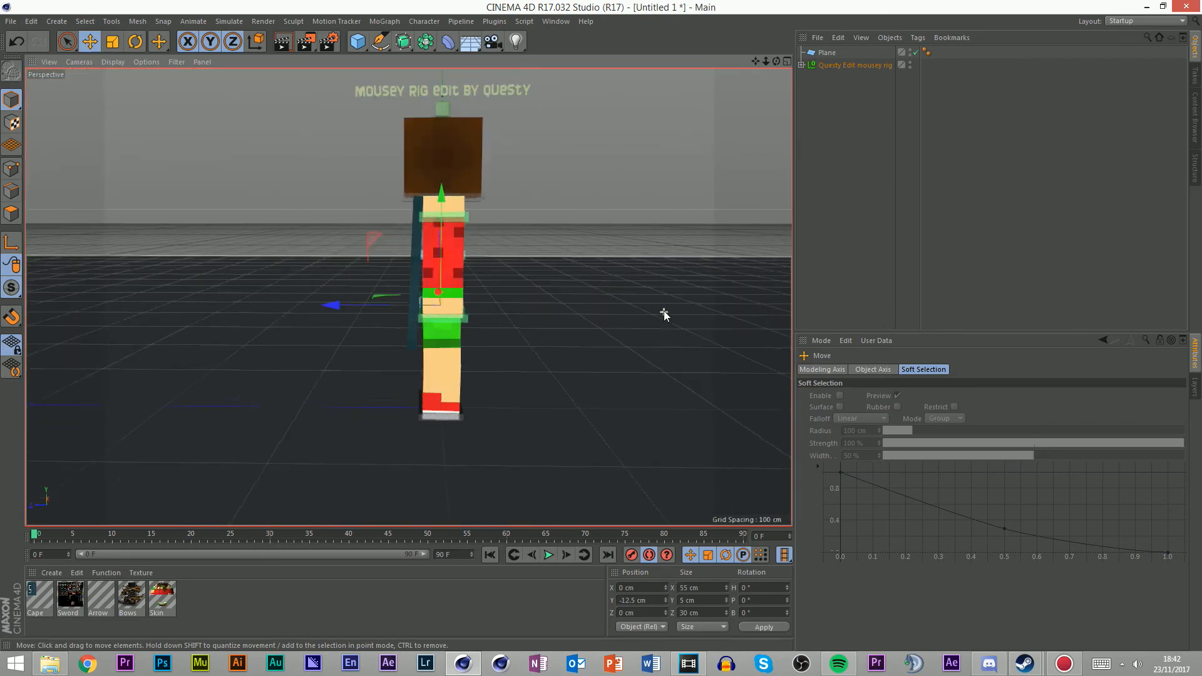
scroll(664, 313, "down", 1)
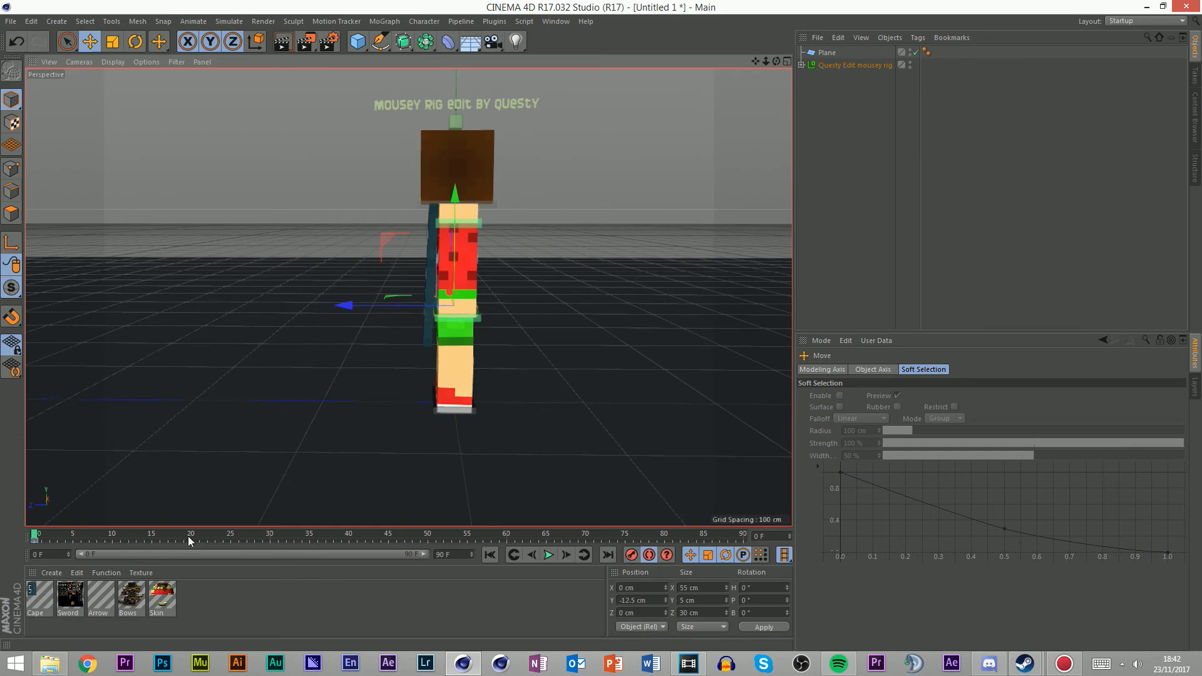
Reselect the root controller at the hips, return the timeline to frame 0 and view the character from the side
left_click_drag(36, 537, 177, 543)
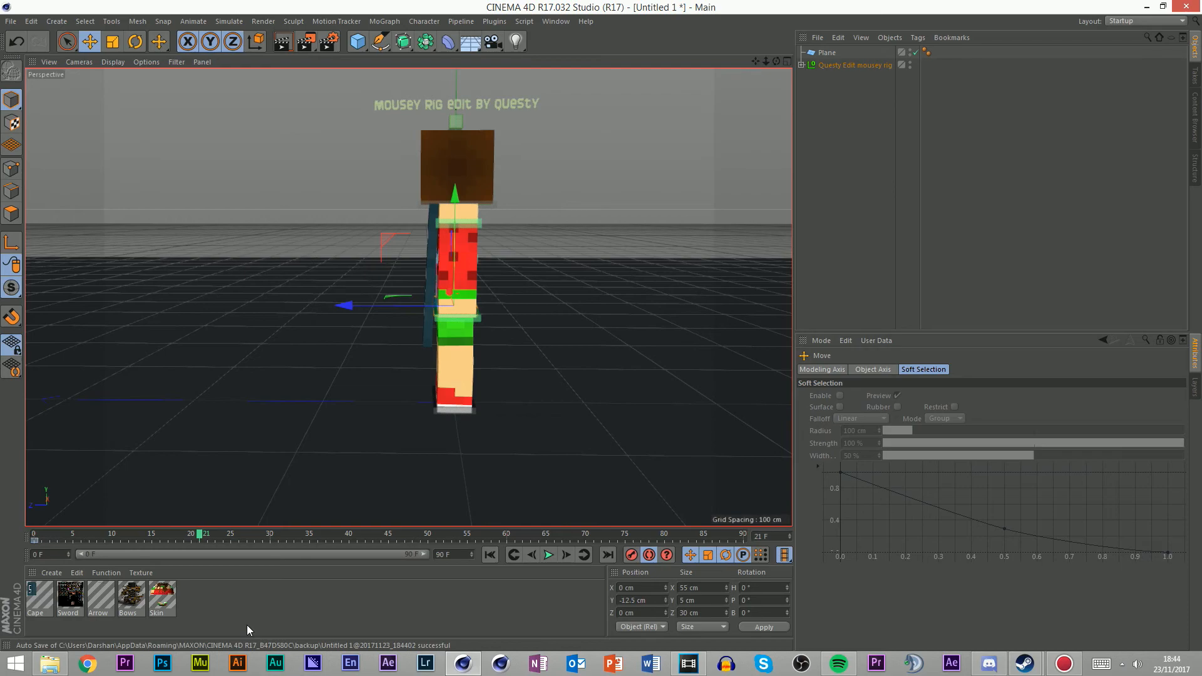
left_click(403, 319)
left_click_drag(776, 61, 738, 69)
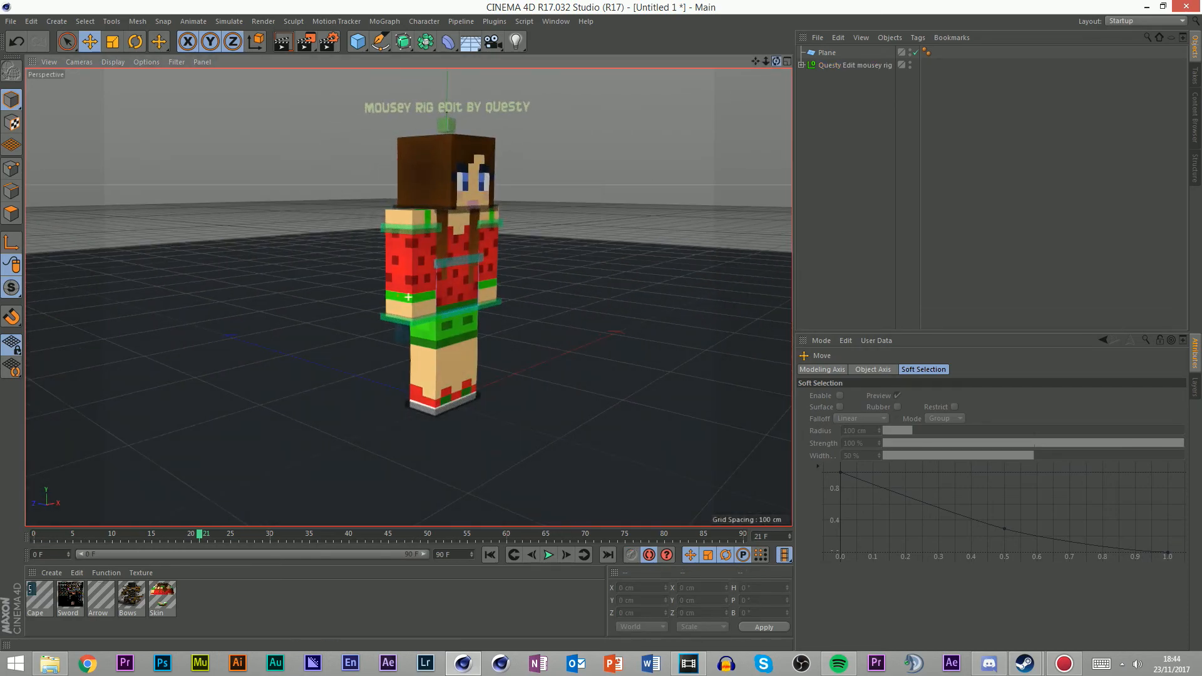
left_click(473, 307)
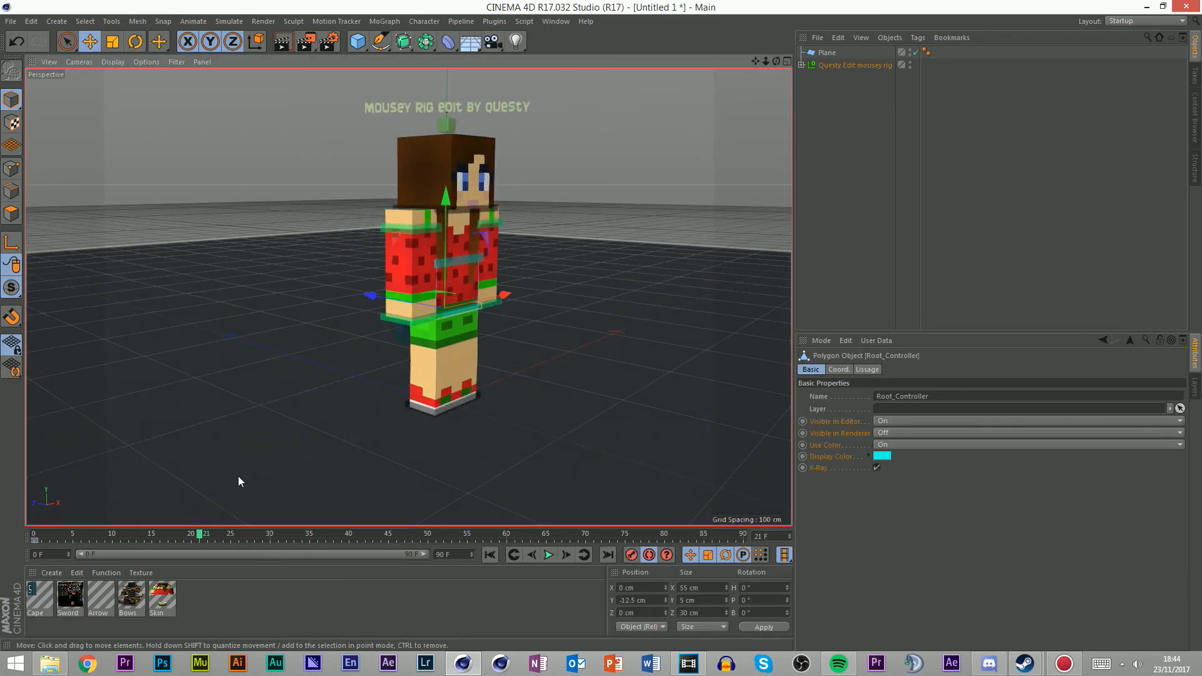
left_click(35, 534)
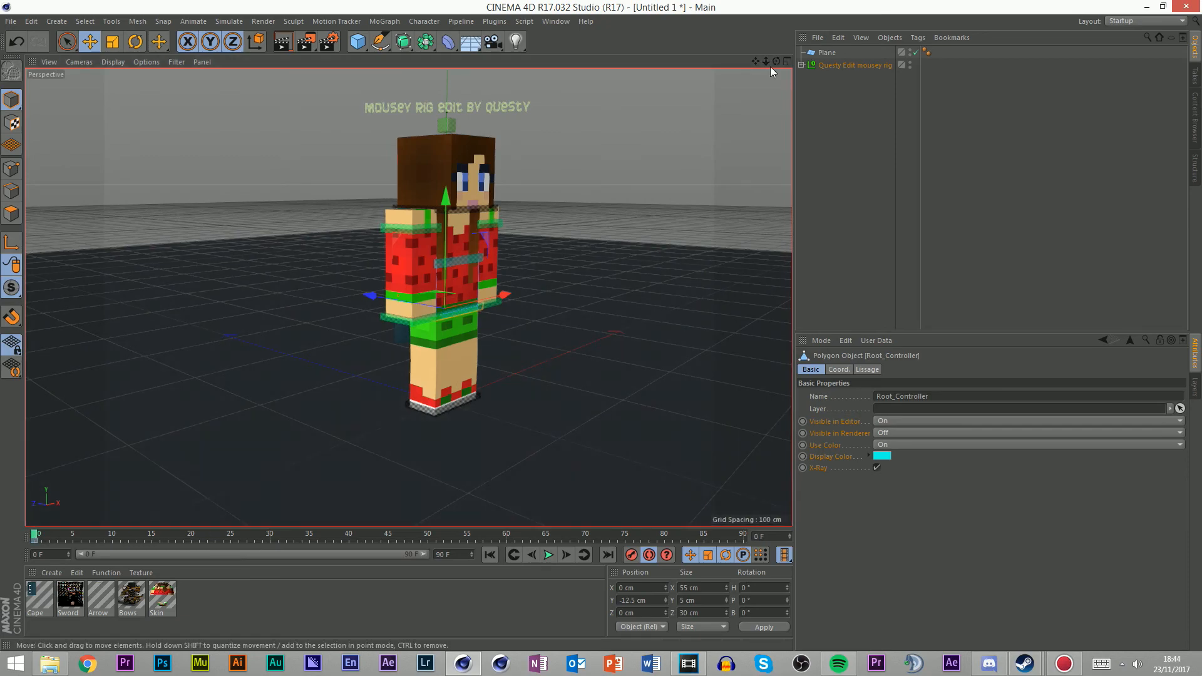
left_click_drag(777, 60, 542, 189)
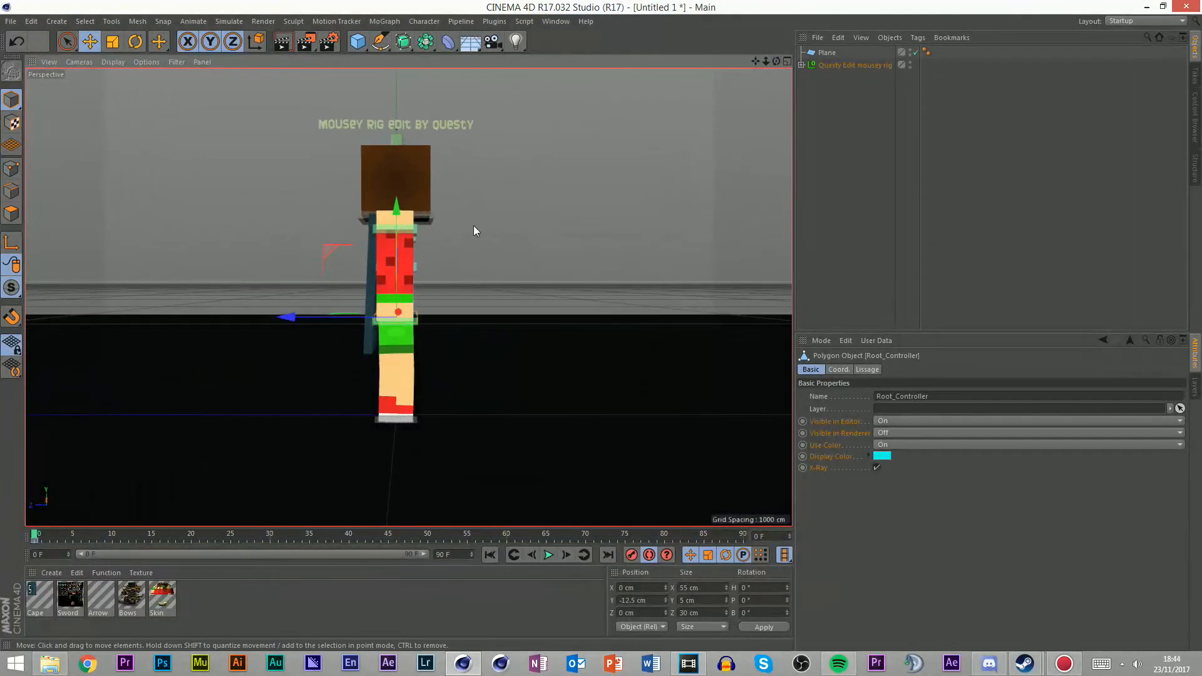
Try keyframing the root controller at frame 10, moved forward along the Z axis to -150 cm
left_click_drag(69, 534, 112, 542)
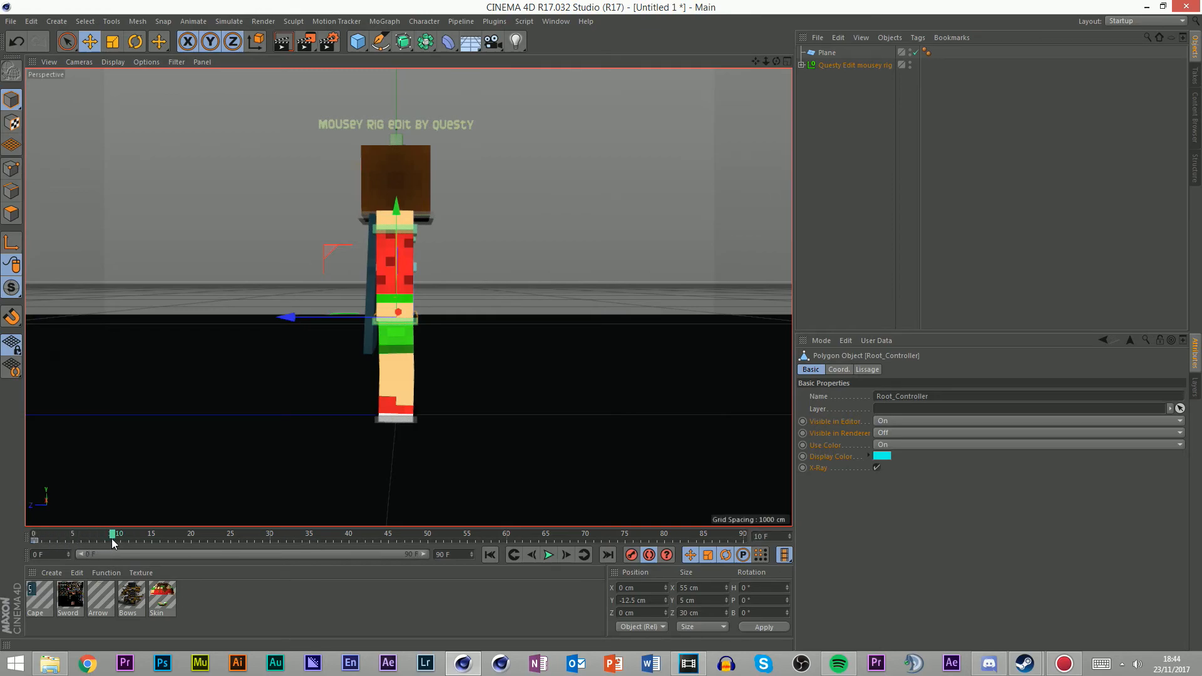
left_click_drag(319, 320, 510, 360)
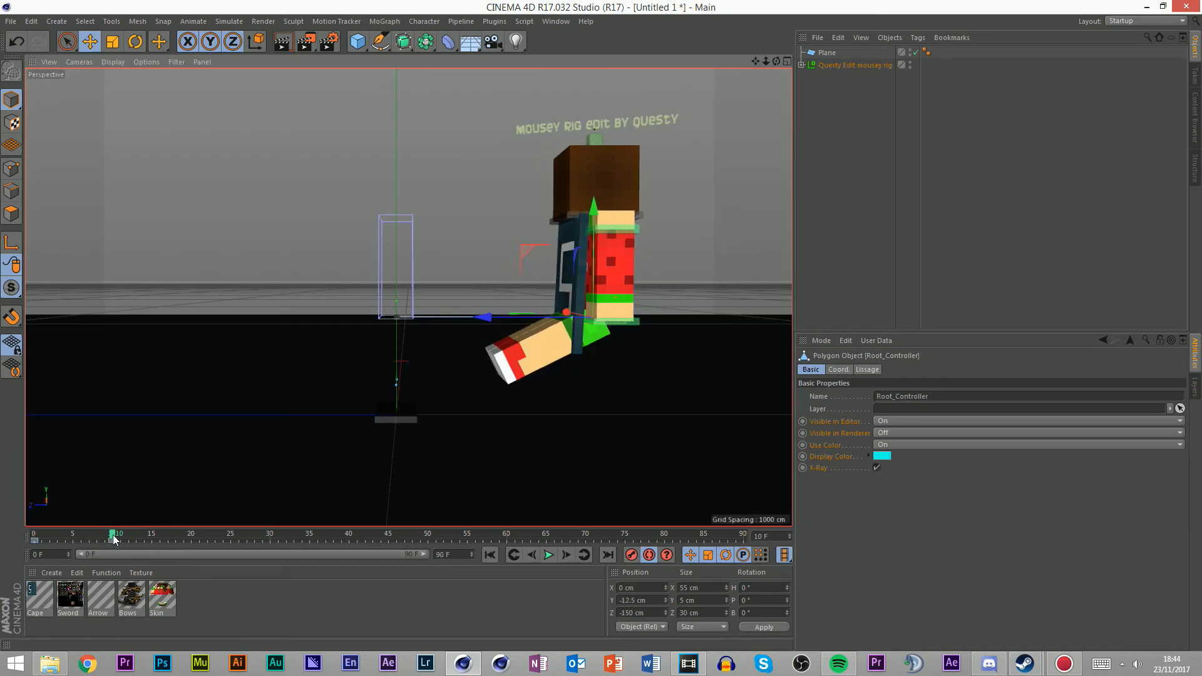
left_click(512, 555)
left_click(548, 560)
key("ctrl+z")
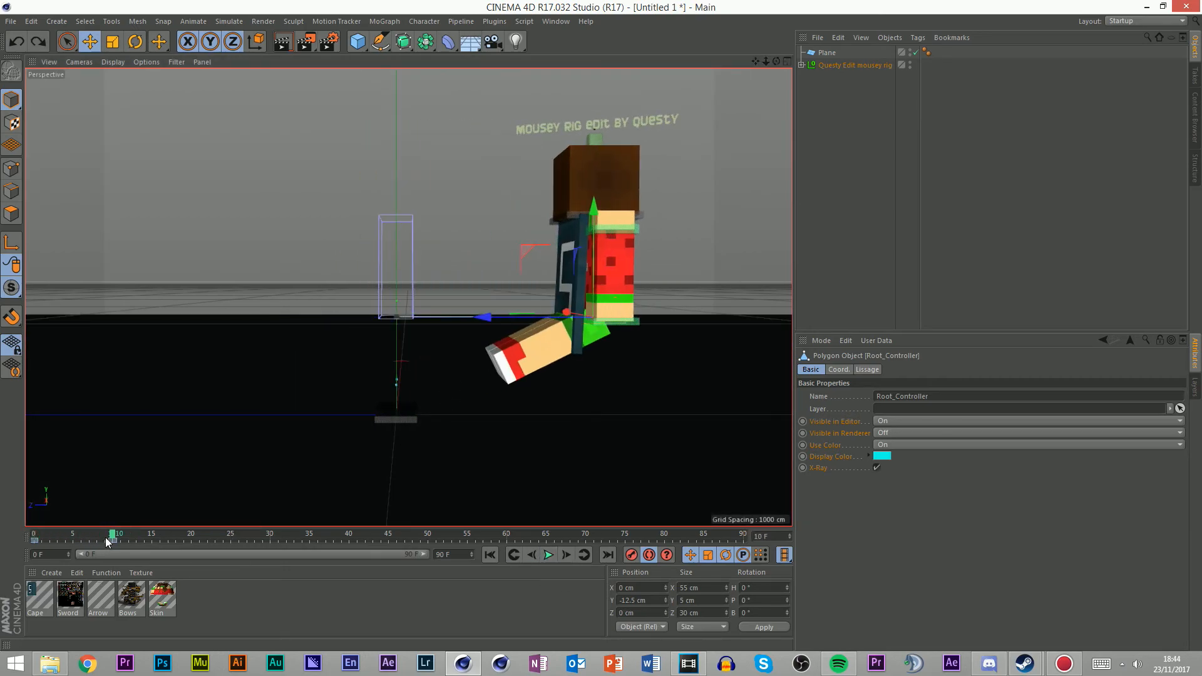
Keyframe the root controller at frame 8, moved forward along the Z axis to -150 cm
left_click(97, 535)
left_click_drag(154, 422, 250, 384, "alt")
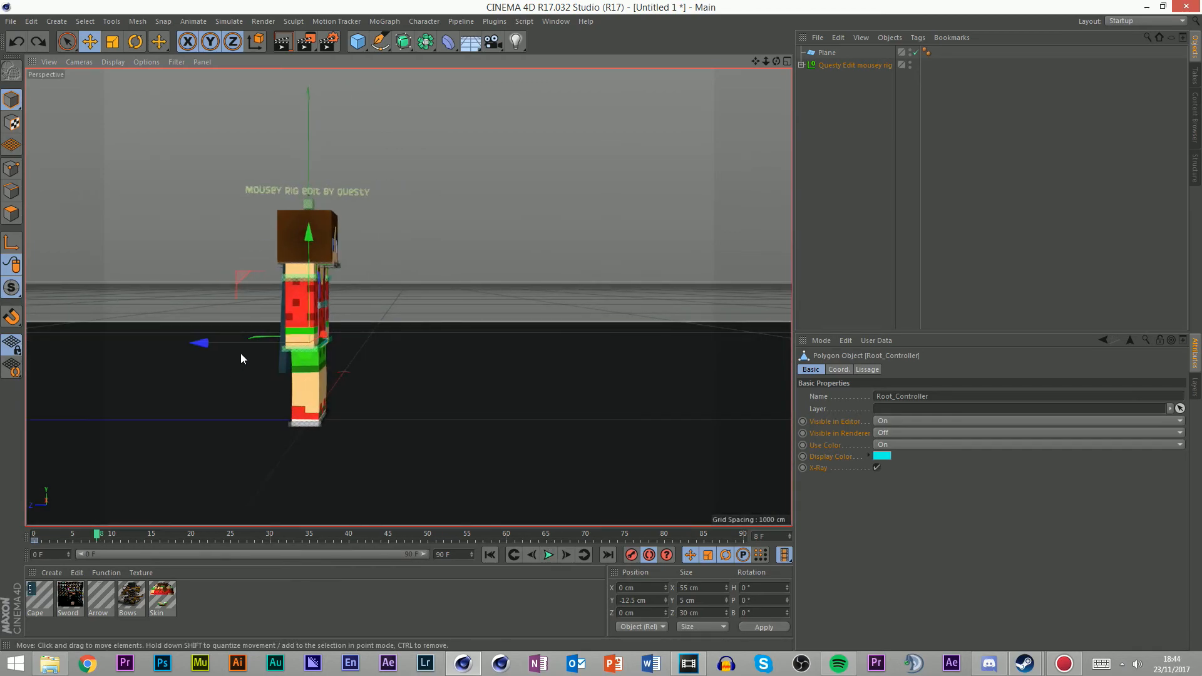
mouse_move(102, 535)
left_mouse_down()
mouse_move(115, 535)
mouse_move(80, 532)
mouse_move(335, 536)
mouse_move(83, 532)
mouse_move(96, 534)
left_mouse_up()
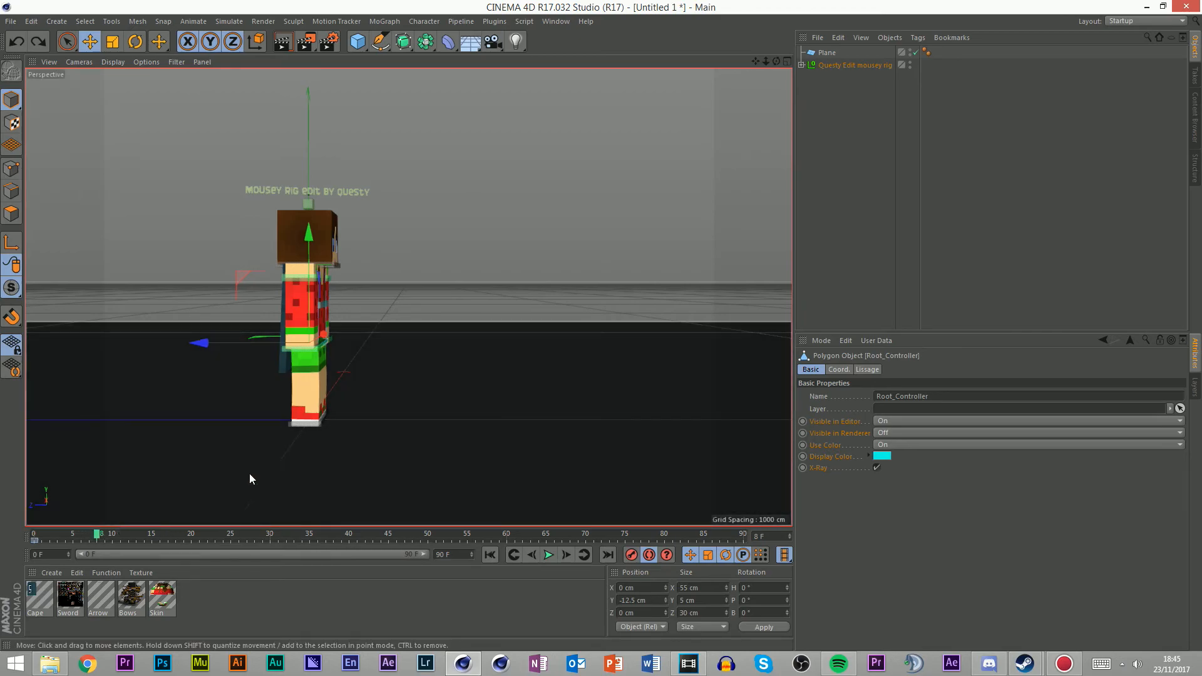
left_click_drag(59, 537, 86, 546)
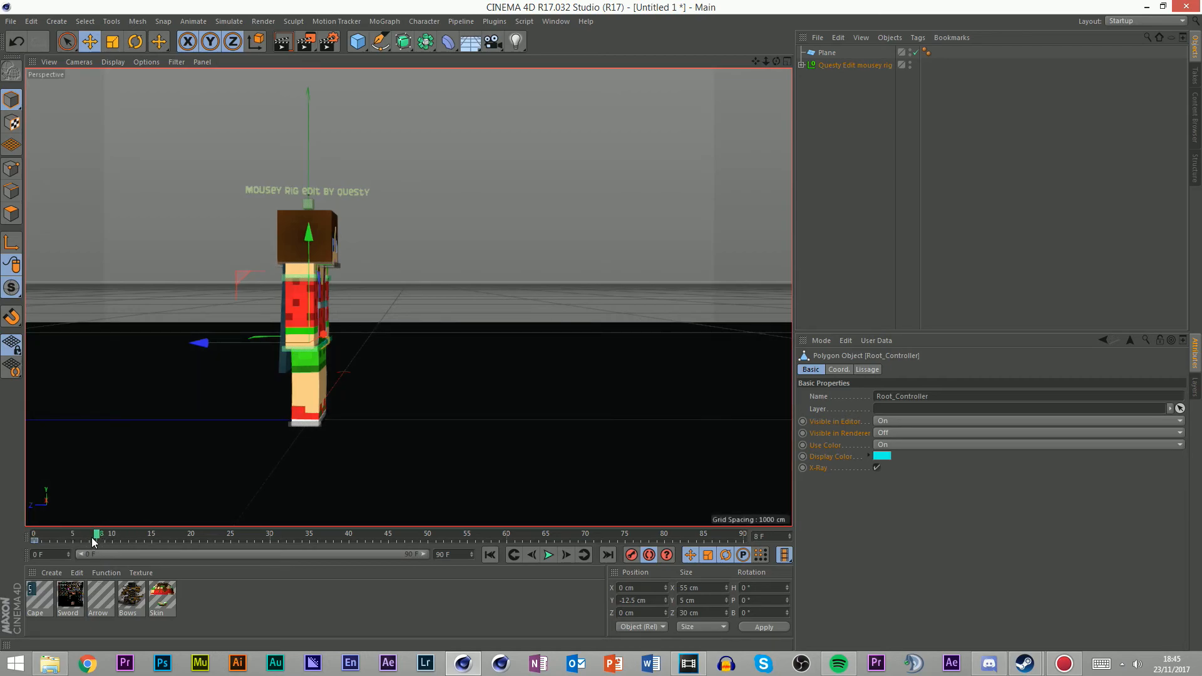
mouse_move(98, 539)
left_mouse_down()
mouse_move(32, 537)
mouse_move(90, 539)
left_mouse_up()
left_click(566, 555)
left_click_drag(265, 336, 306, 351)
key("ctrl+z")
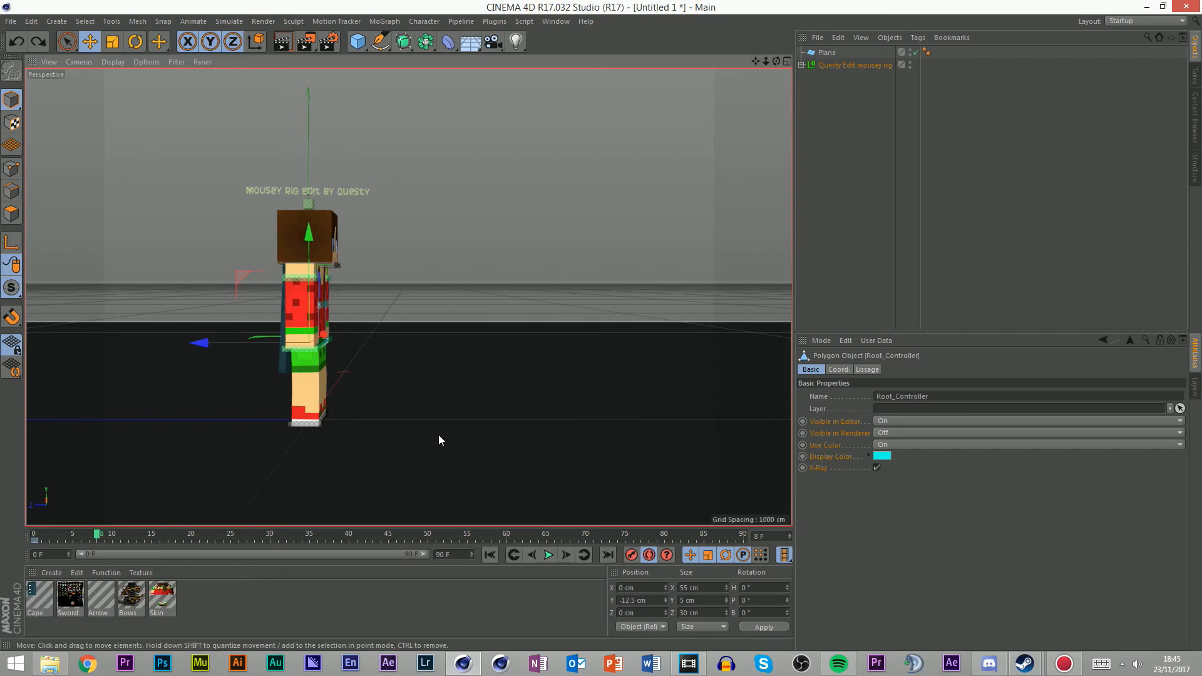
left_click_drag(209, 342, 368, 362)
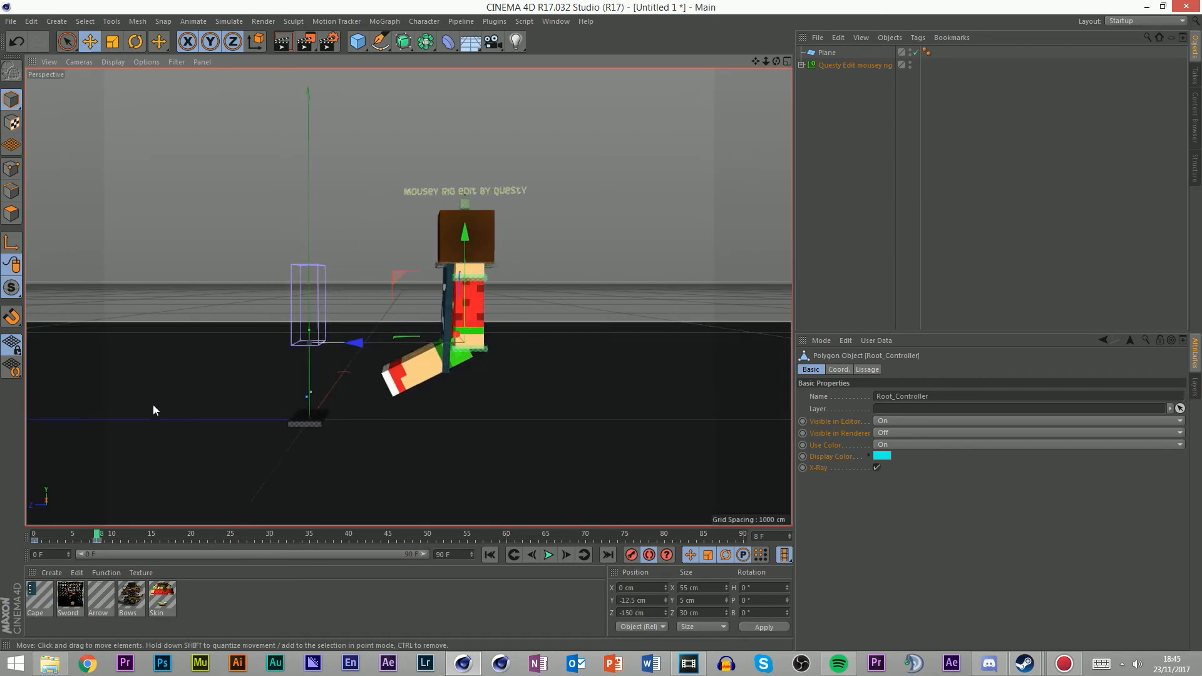
Advance eight frames to frame 16 and keyframe the root controller moved forward to Z -300 cm
scroll(154, 404, "down", 5)
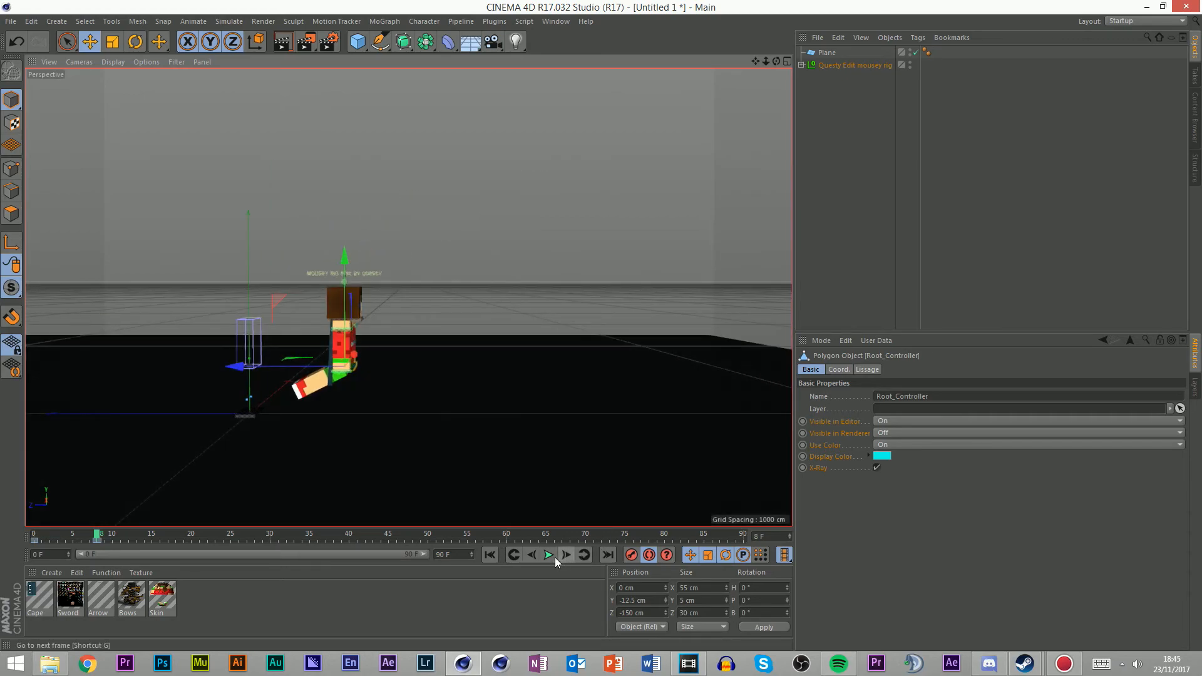
left_click(564, 555)
left_click(564, 554)
left_click(564, 554)
left_click(563, 554)
left_click(564, 555)
left_click(563, 555)
left_click(563, 555)
left_click(563, 555)
left_click_drag(314, 370, 398, 378)
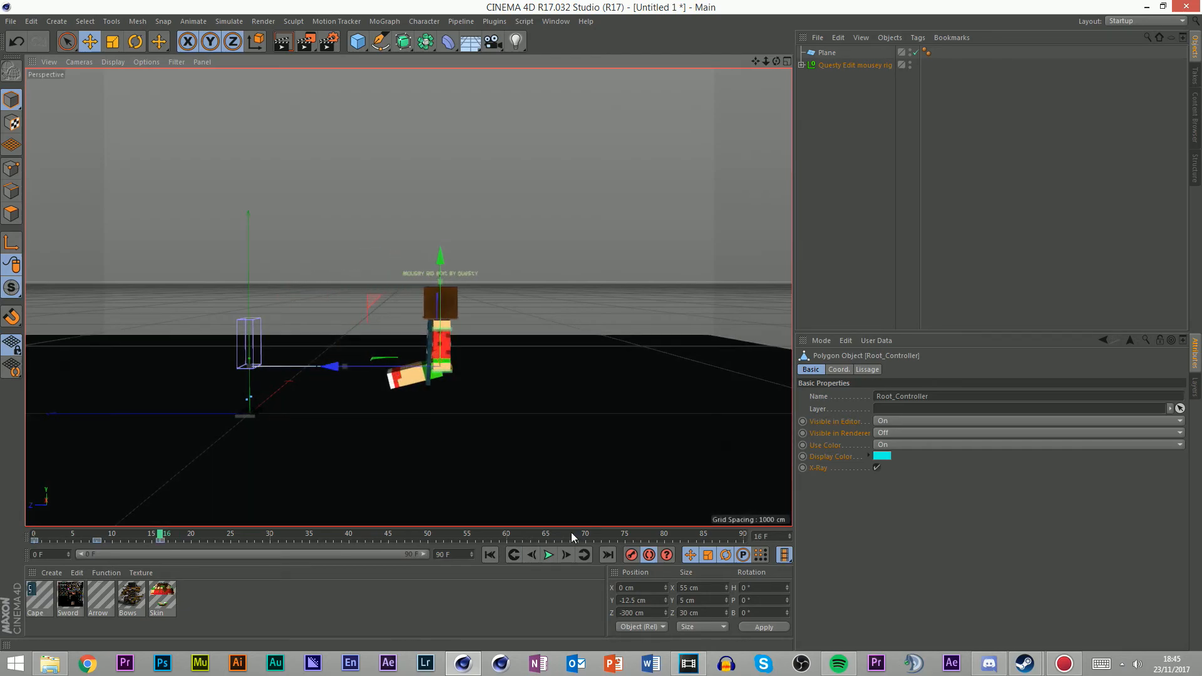
Advance to frame 24 and keyframe the root controller moved forward to about Z -450 cm
scroll(542, 452, "up", 6)
left_click(566, 554)
left_click(566, 555)
left_click(566, 555)
left_click(566, 554)
left_click(566, 555)
left_click(566, 554)
left_click(566, 554)
left_click(566, 555)
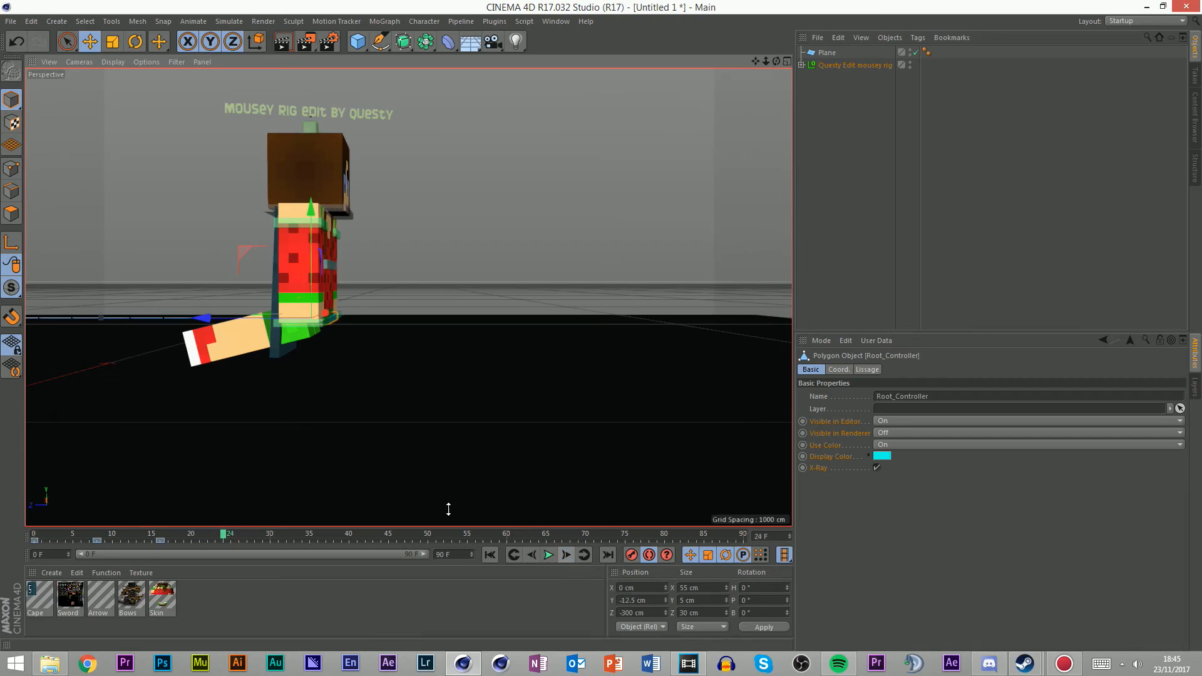
left_click_drag(273, 320, 437, 351)
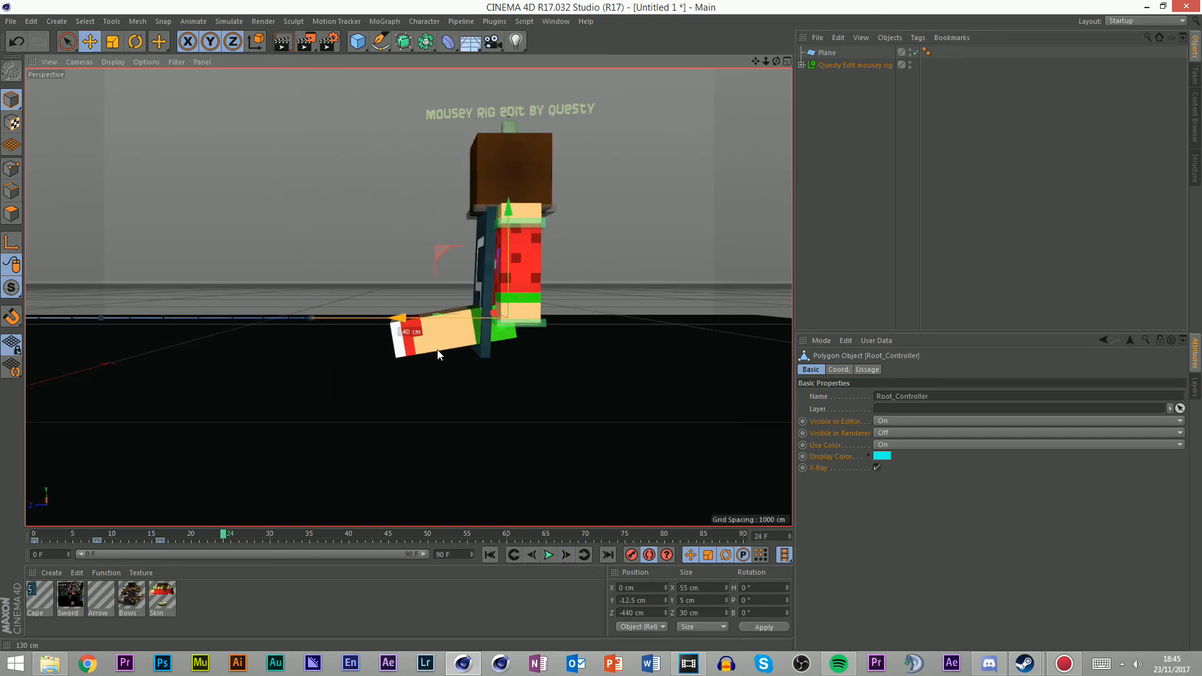
Advance another eight frames to frame 32 and keyframe the root controller moved forward to Z -600 cm
scroll(308, 349, "down", 4)
left_click(566, 554)
left_click(566, 554)
left_click(566, 555)
left_click(566, 555)
left_click(566, 555)
left_click(565, 554)
left_click(566, 555)
left_click(566, 555)
left_click_drag(204, 331, 265, 331)
Continue keyframing the root controller forward every eight frames from frame 40 to frame 56, ending at Z -1050 cm
left_click(565, 555)
left_click(565, 554)
left_click(565, 555)
left_click(565, 554)
left_click(565, 554)
left_click(565, 554)
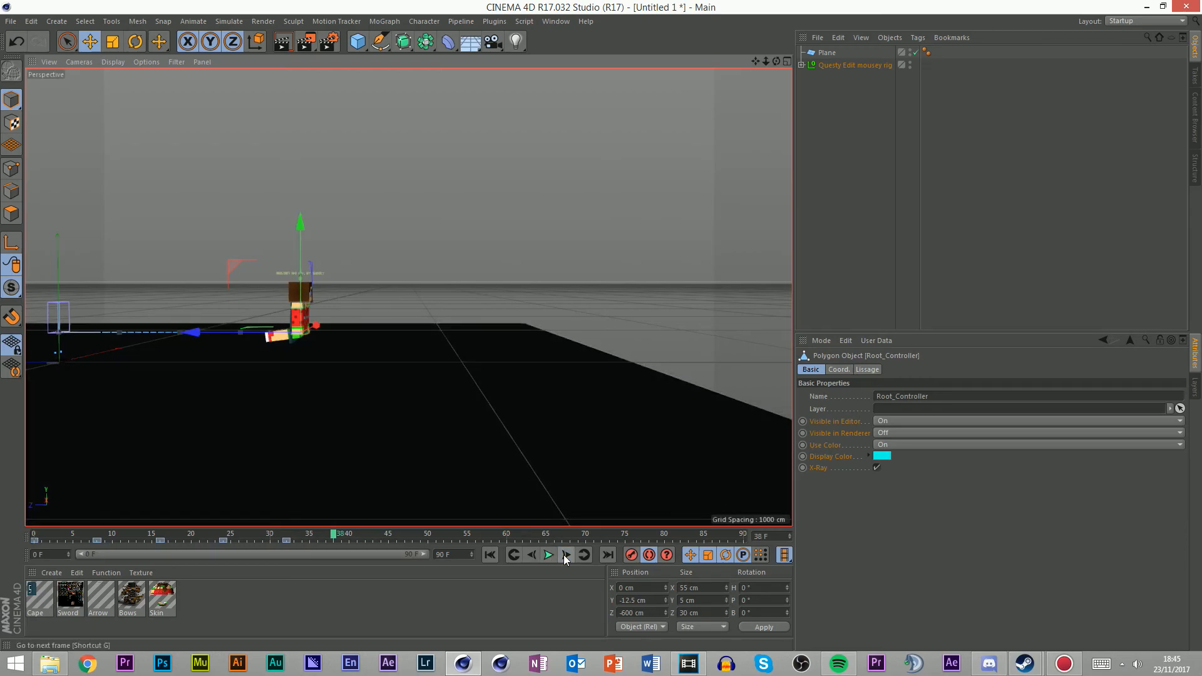
left_click(513, 555)
left_click(350, 533)
left_click_drag(243, 333, 440, 341)
left_click(567, 556)
left_click(565, 555)
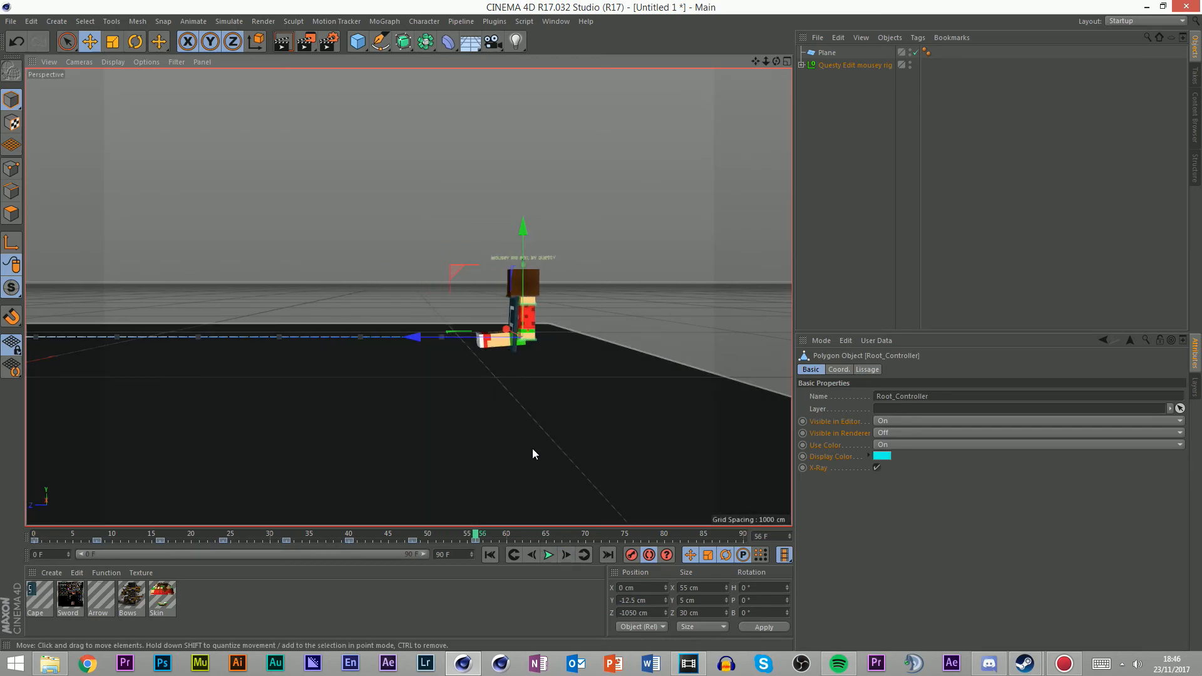
Play the animation from frame 0 to check the character's forward movement across the floor
left_click(466, 536)
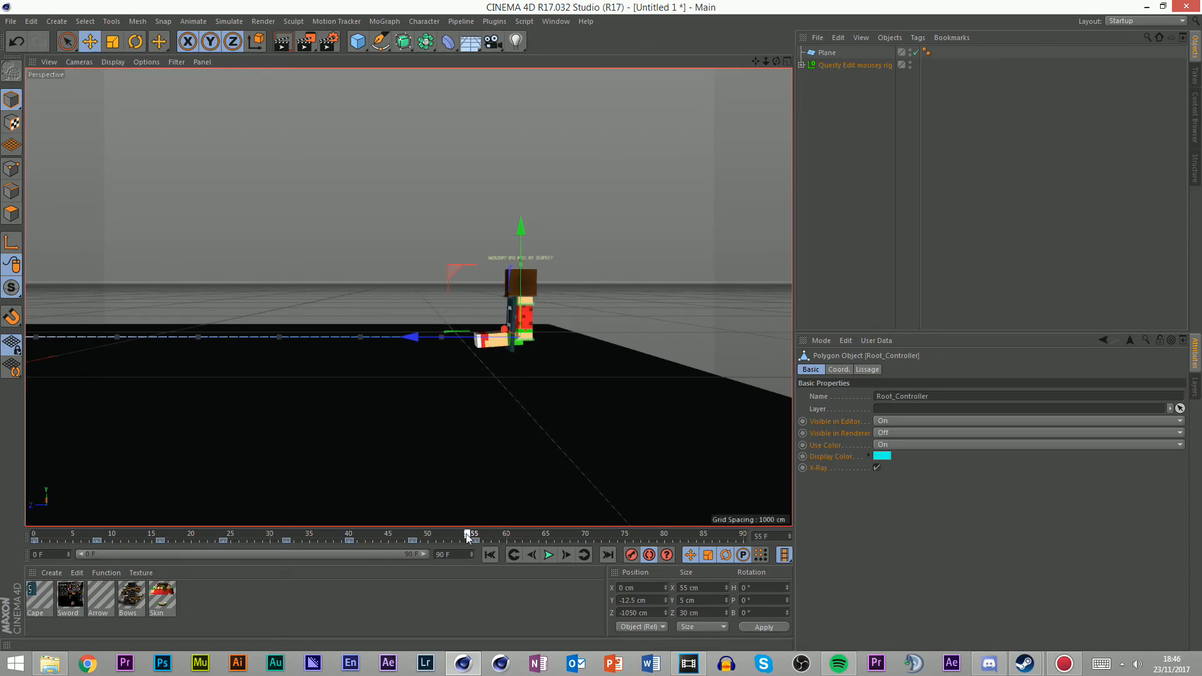
left_click_drag(466, 537, 37, 536)
left_click(549, 555)
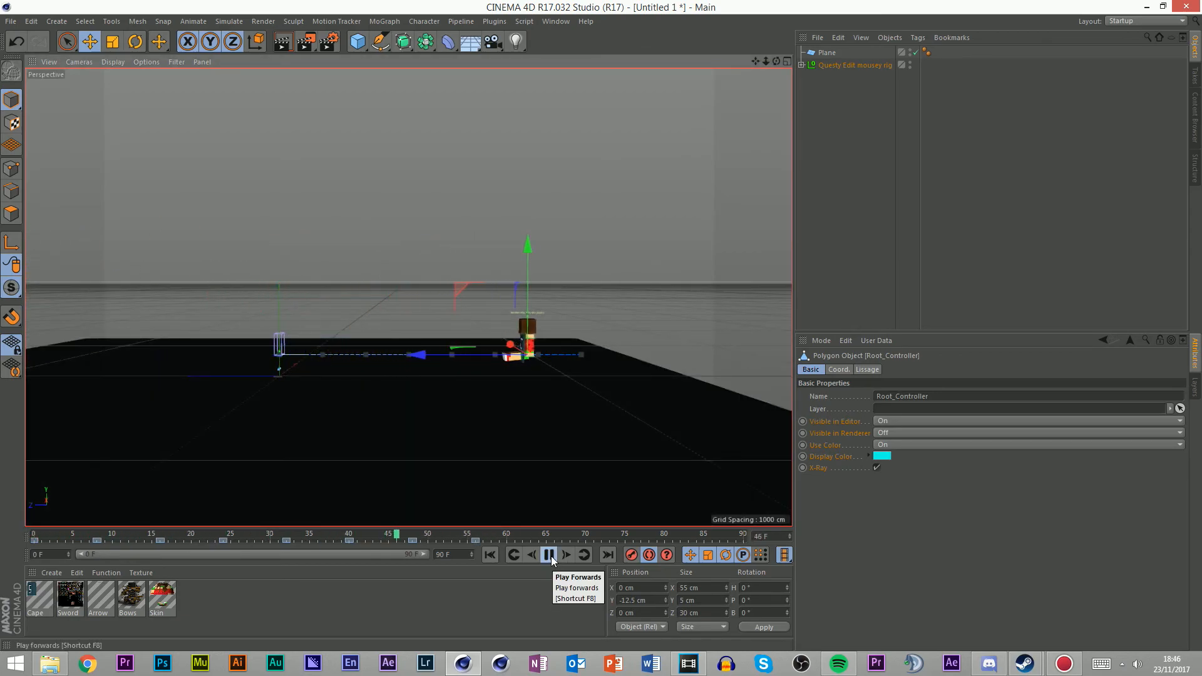
left_click(549, 555)
left_click_drag(509, 537, 41, 536)
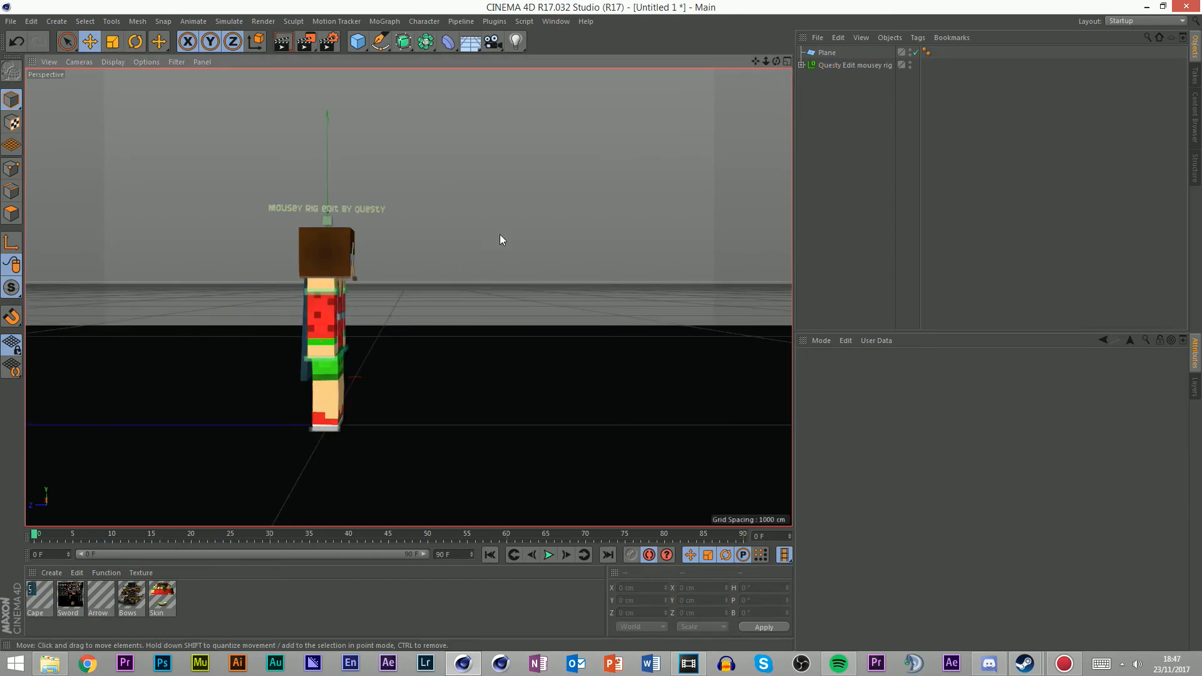
right_click_drag(500, 234, 499, 515, "alt")
left_click(543, 559)
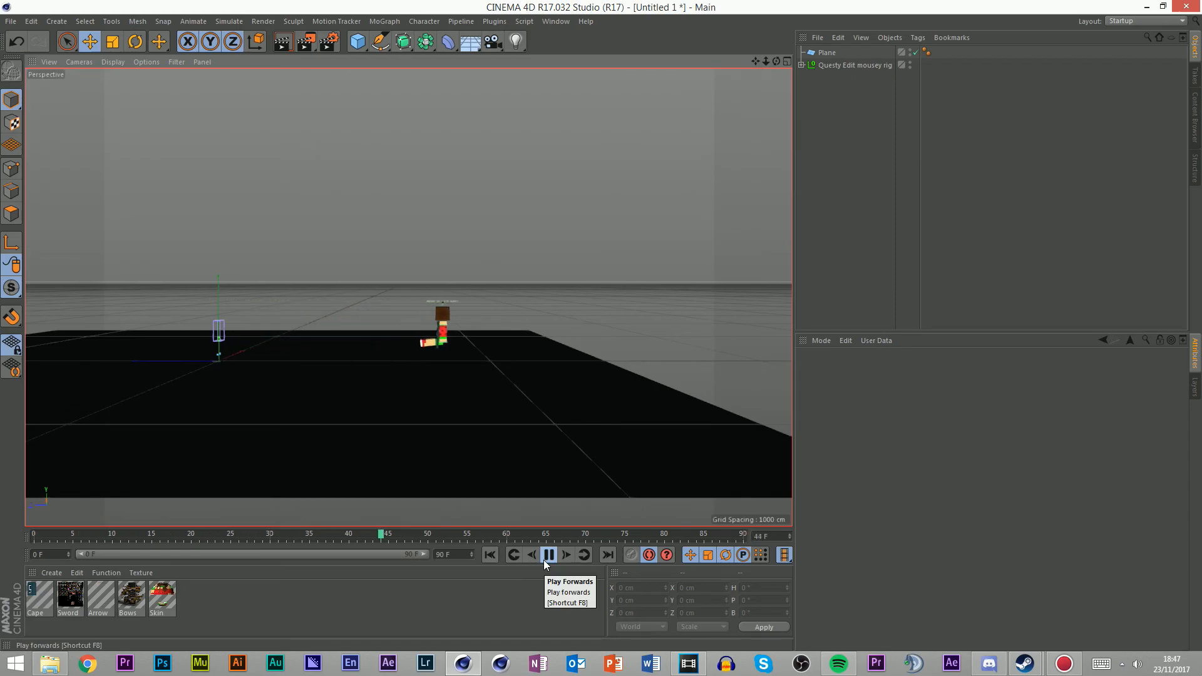
left_click(544, 559)
Return to frame 0 and keyframe the root controller lowered to Y -22.5 cm
left_click_drag(396, 537, 32, 529)
scroll(194, 321, "down", 1)
scroll(194, 322, "up", 8)
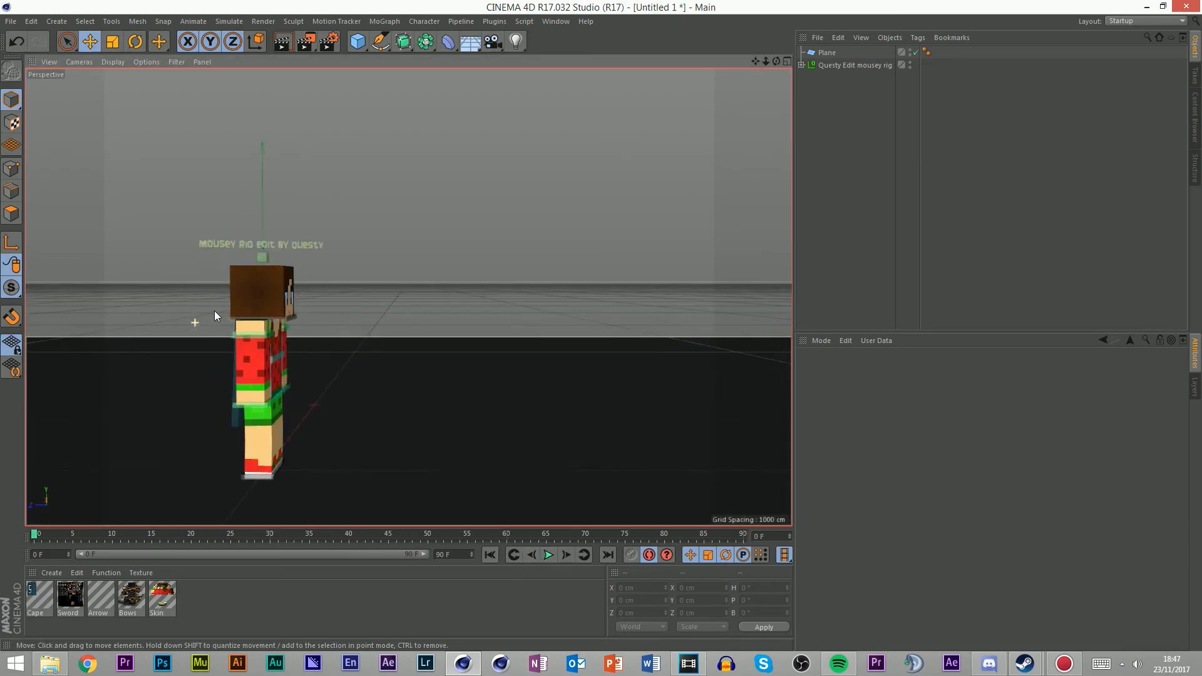
left_click(282, 398)
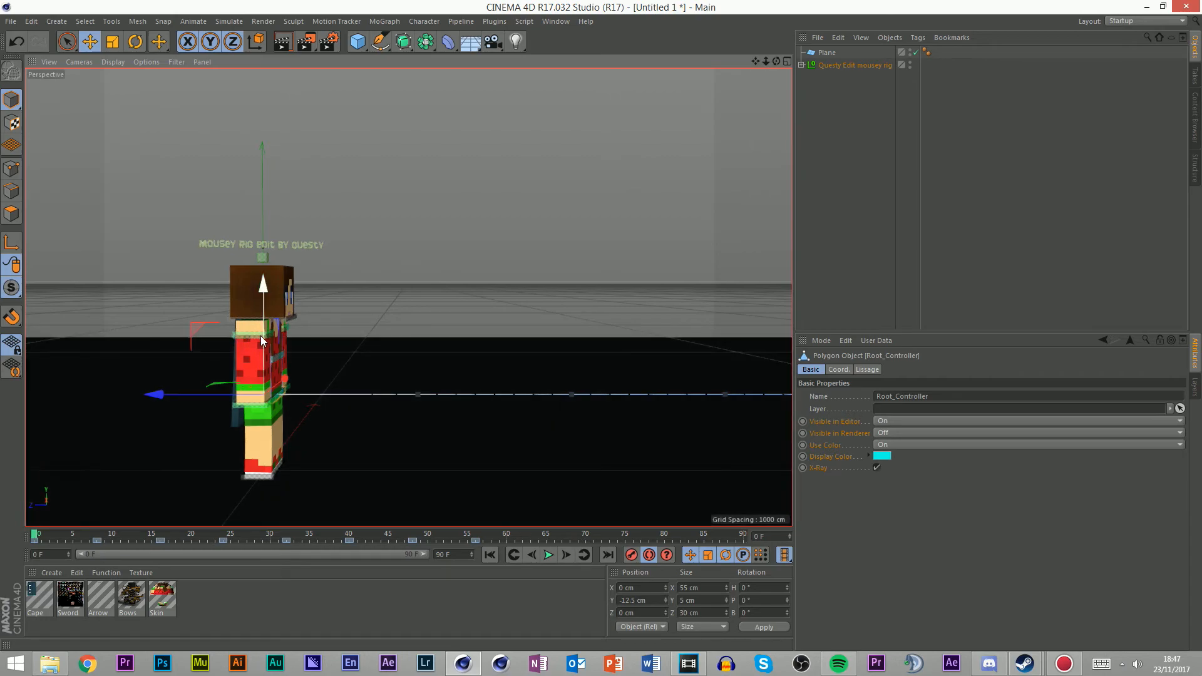
mouse_move(40, 532)
left_mouse_down()
mouse_move(80, 532)
mouse_move(35, 533)
left_mouse_up()
scroll(286, 452, "down", 1)
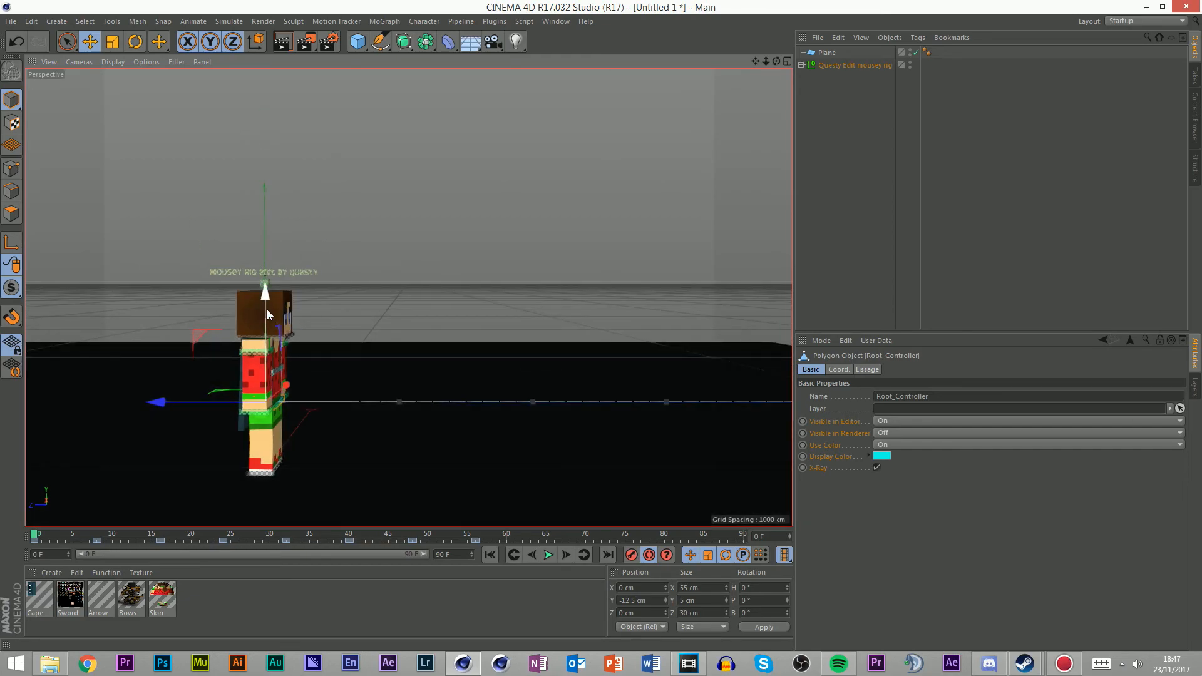
Lower the root controller to Y -22.5 cm on the keyframes at frames 8 and 16
left_click(580, 555)
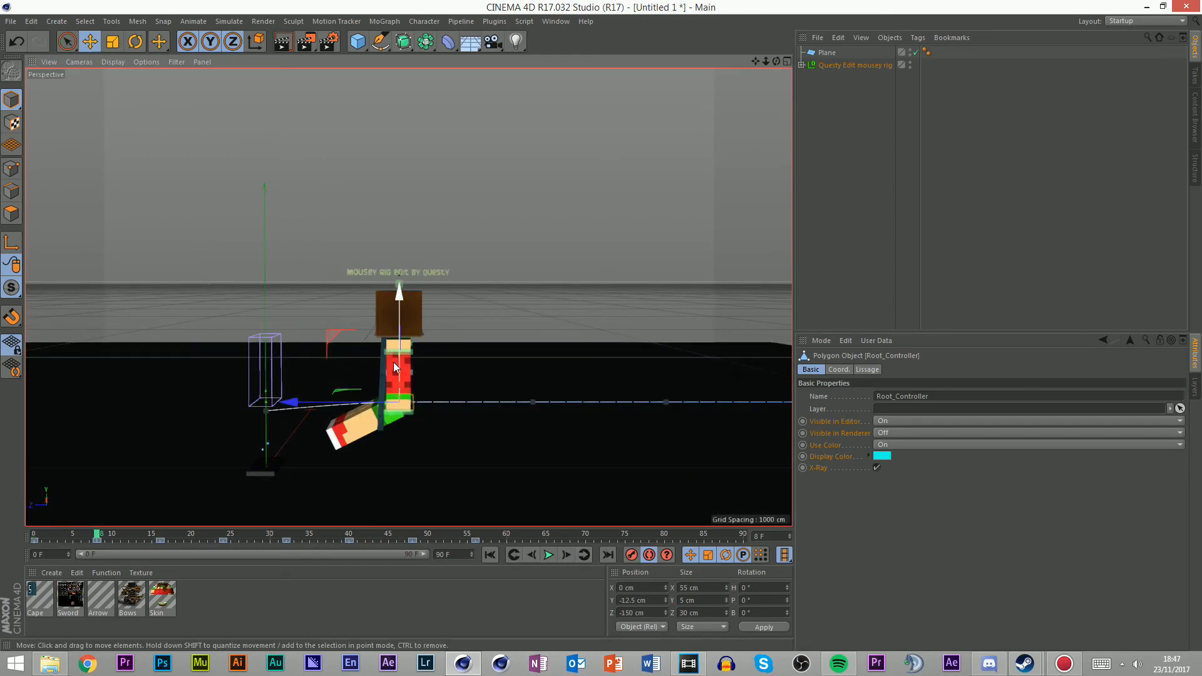
left_click_drag(399, 355, 402, 363)
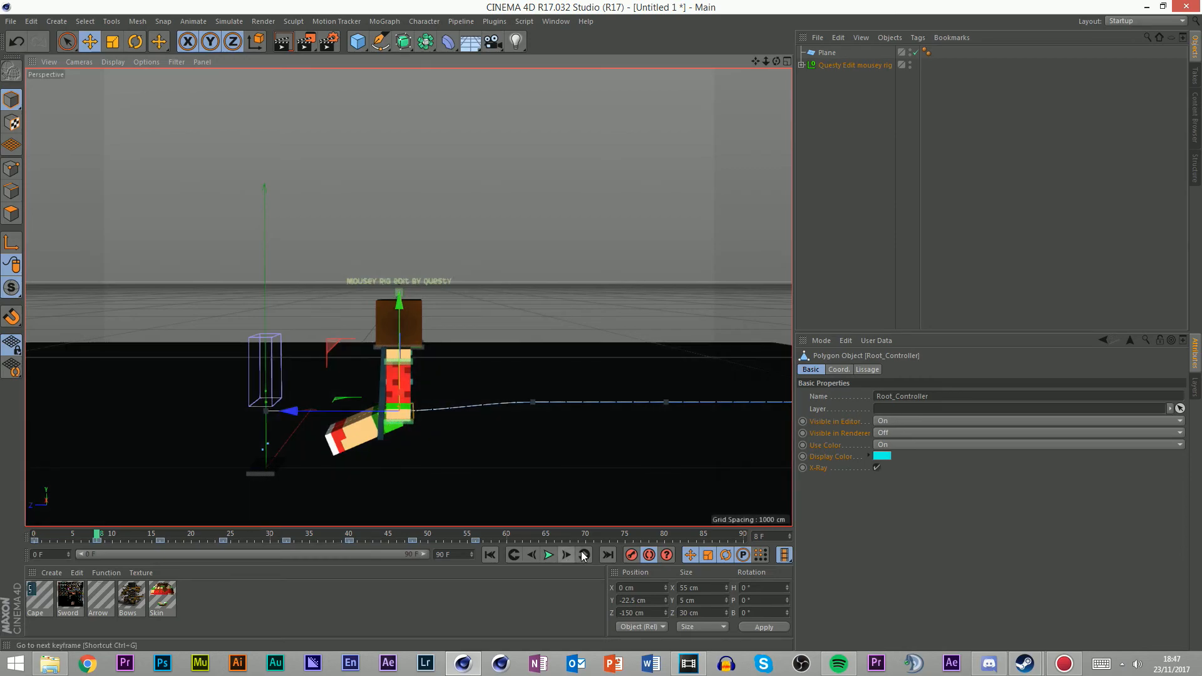
left_click(582, 555)
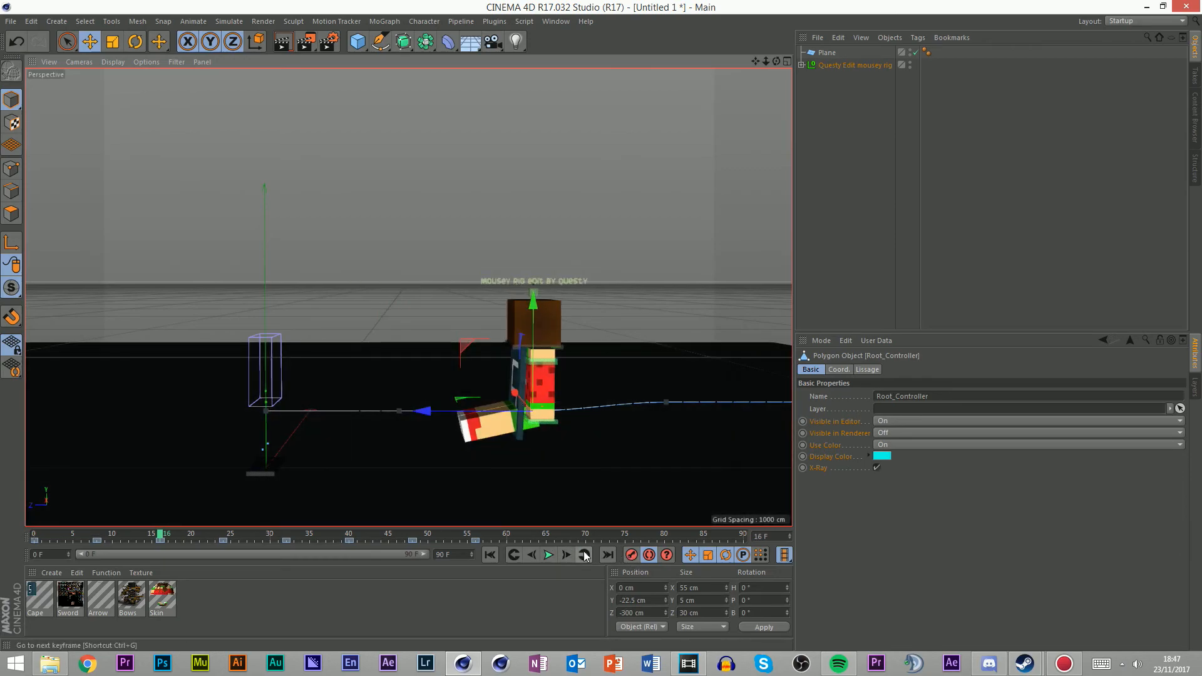
Lower the root controller to Y -22.5 cm on the keyframes at frames 24 and 32
left_click_drag(162, 534, 224, 543)
scroll(160, 410, "down", 5)
left_click_drag(351, 329, 350, 331)
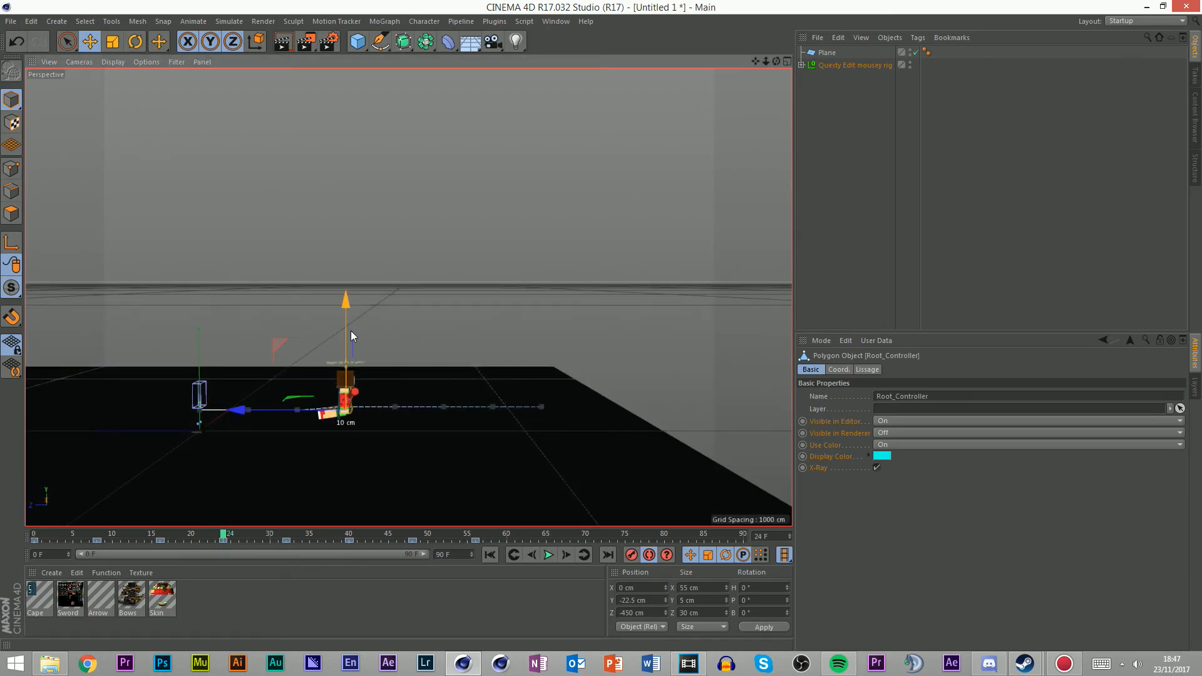
left_click(582, 556)
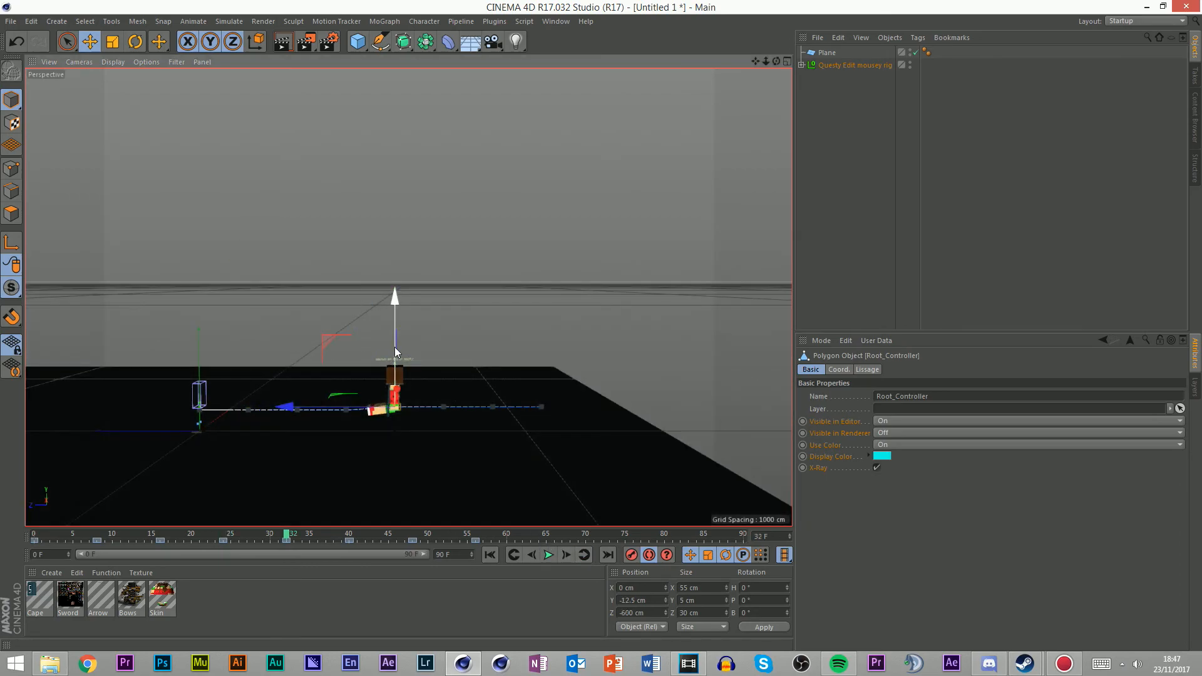
Advance to the keyframe at frame 40 and lower the root controller to Y -22.5 cm
left_click(583, 555)
left_click_drag(504, 539, 343, 539)
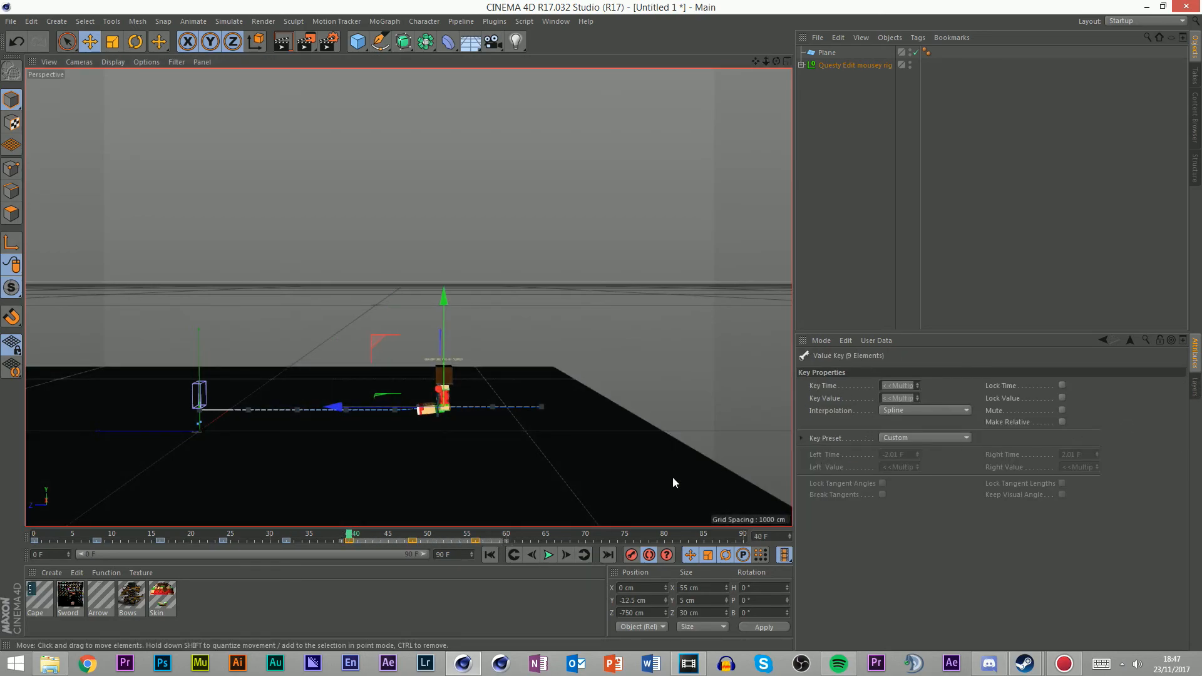
left_click(521, 298)
scroll(432, 391, "up", 10)
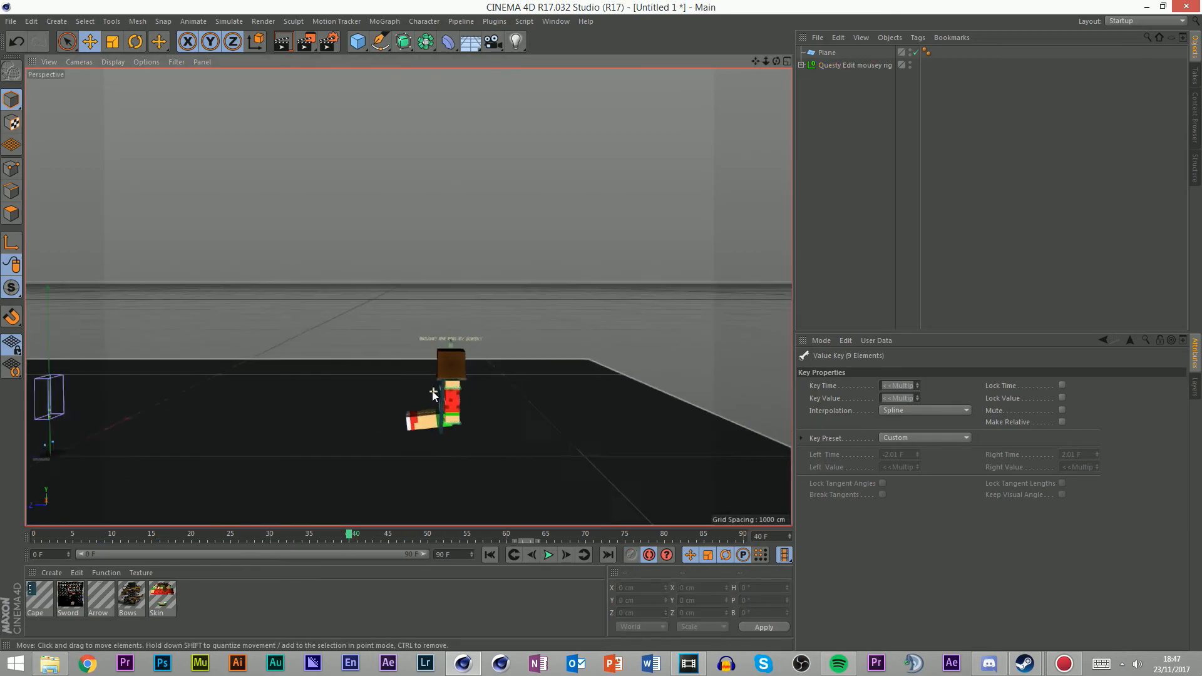
left_click(477, 460)
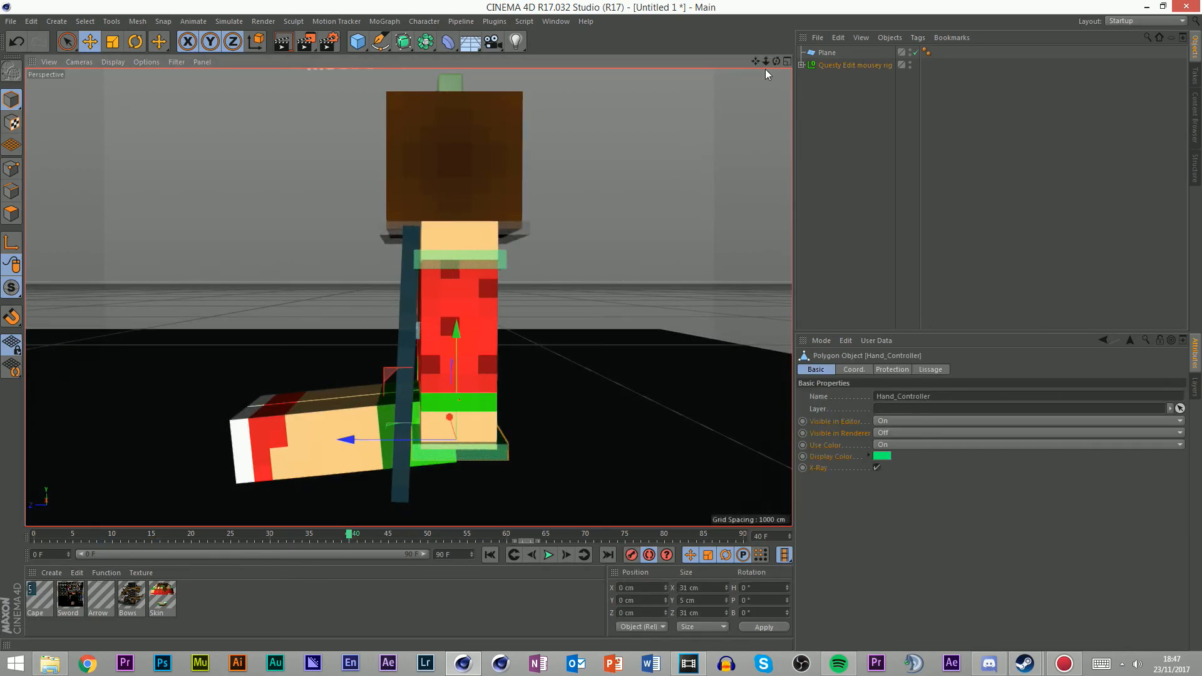
left_click_drag(507, 416, 493, 392, "alt")
left_click(507, 431)
scroll(495, 438, "down", 4)
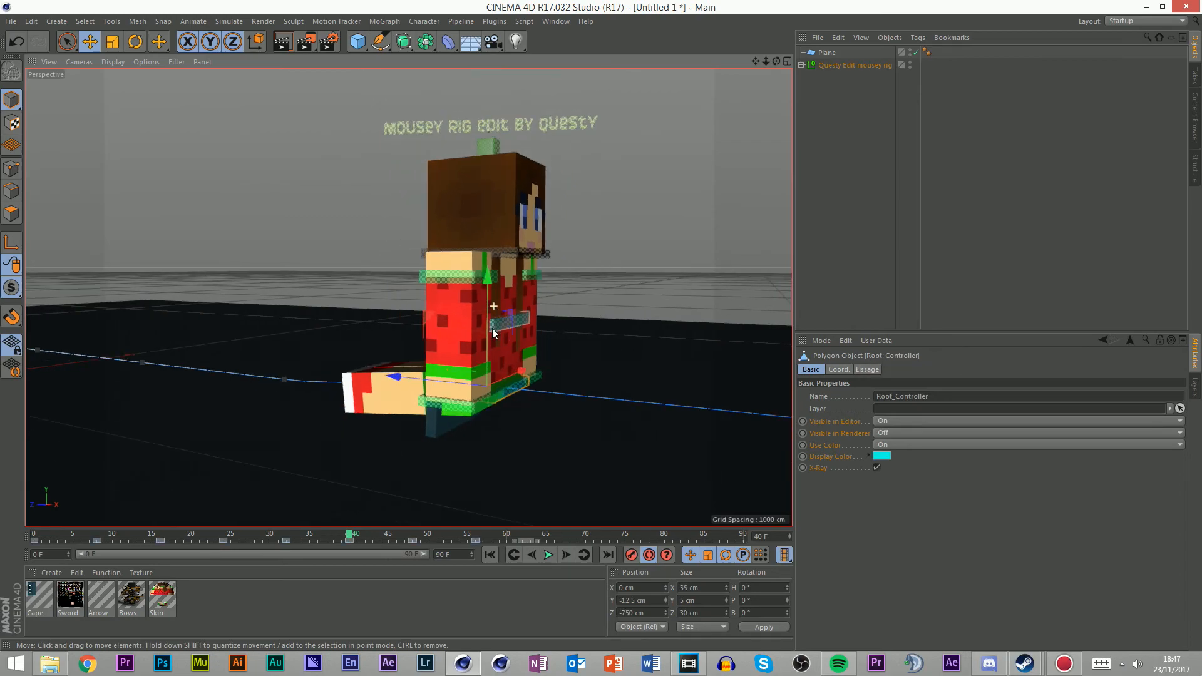
left_click_drag(486, 342, 486, 361)
scroll(465, 358, "down", 8)
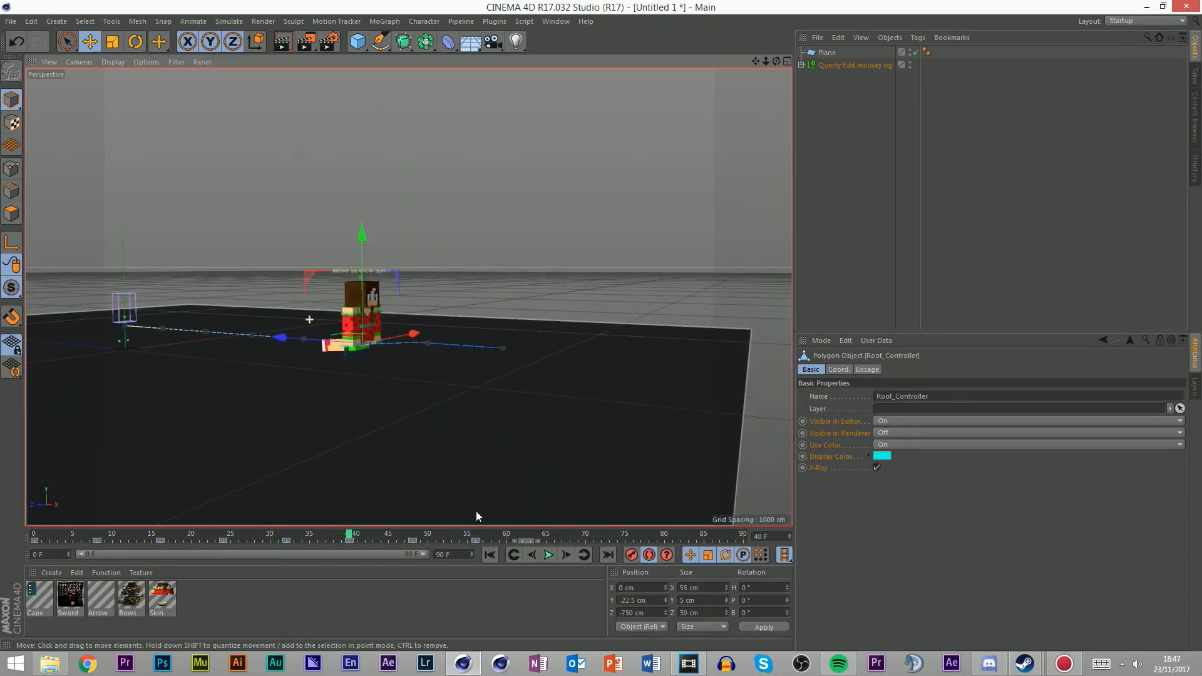
Lower the root controller to Y -22.5 cm on the remaining keyframes at frames 48 and 56
left_click(584, 554)
left_click_drag(428, 288, 429, 292)
left_click(584, 555)
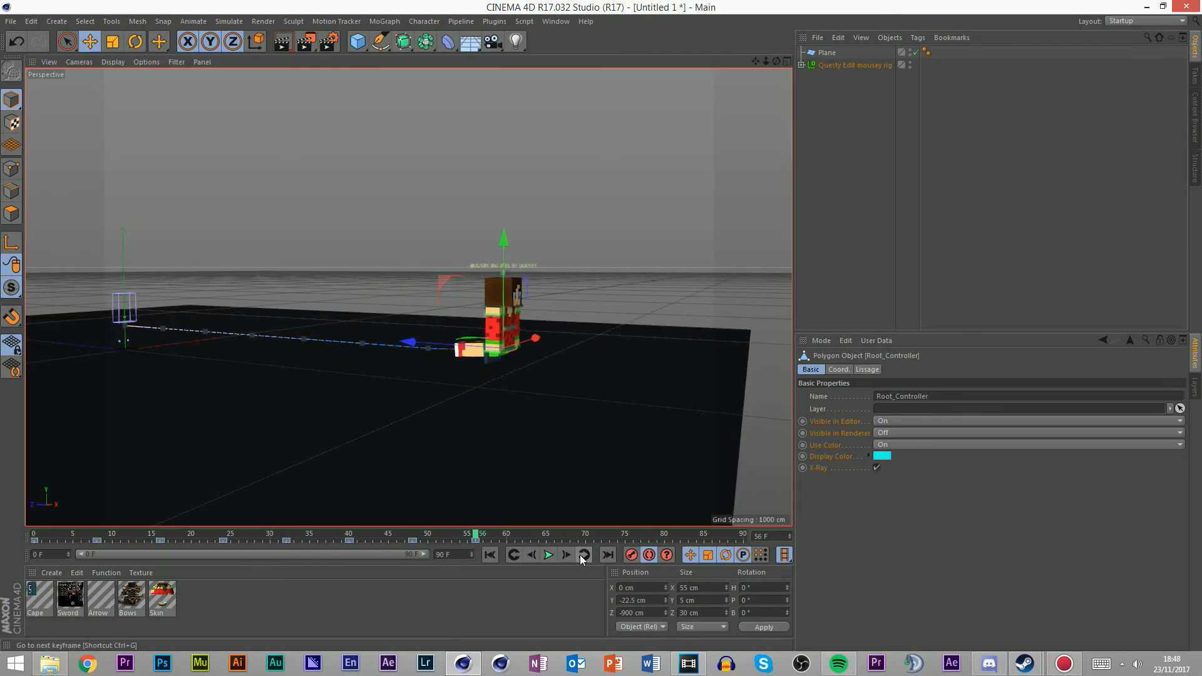
left_click_drag(507, 278, 503, 286)
key("ctrl+z")
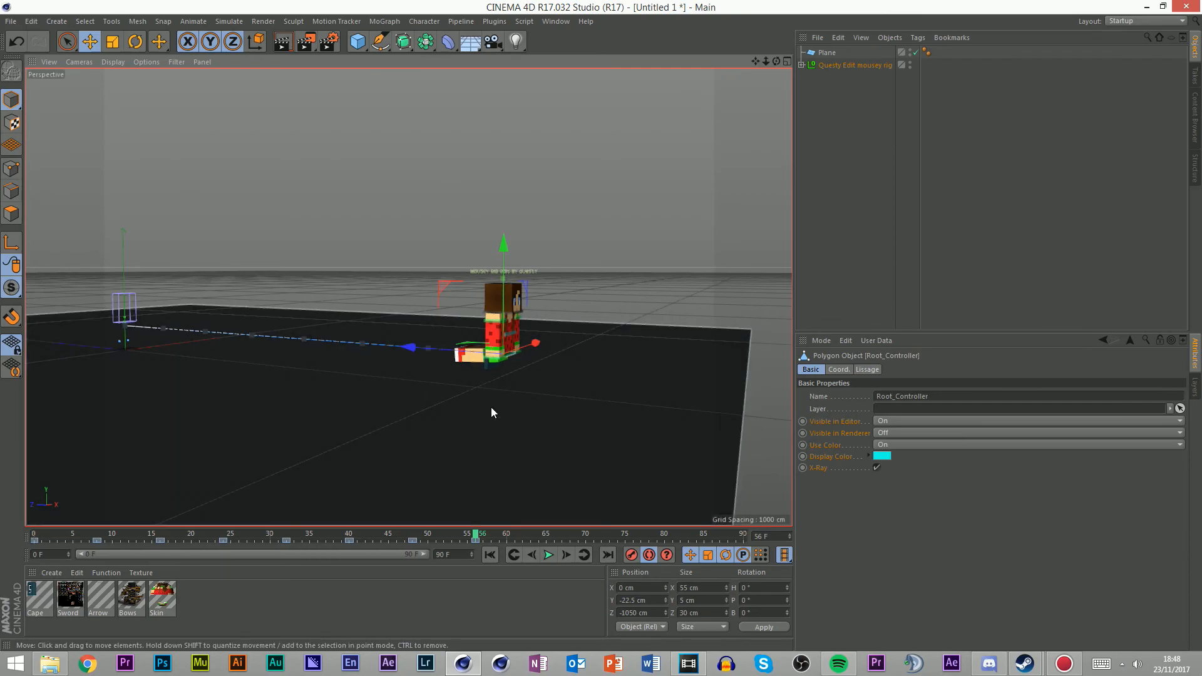
Deselect the rig and play the animation from frame 0 to check the lowered body movement
left_click_drag(778, 55, 708, 103)
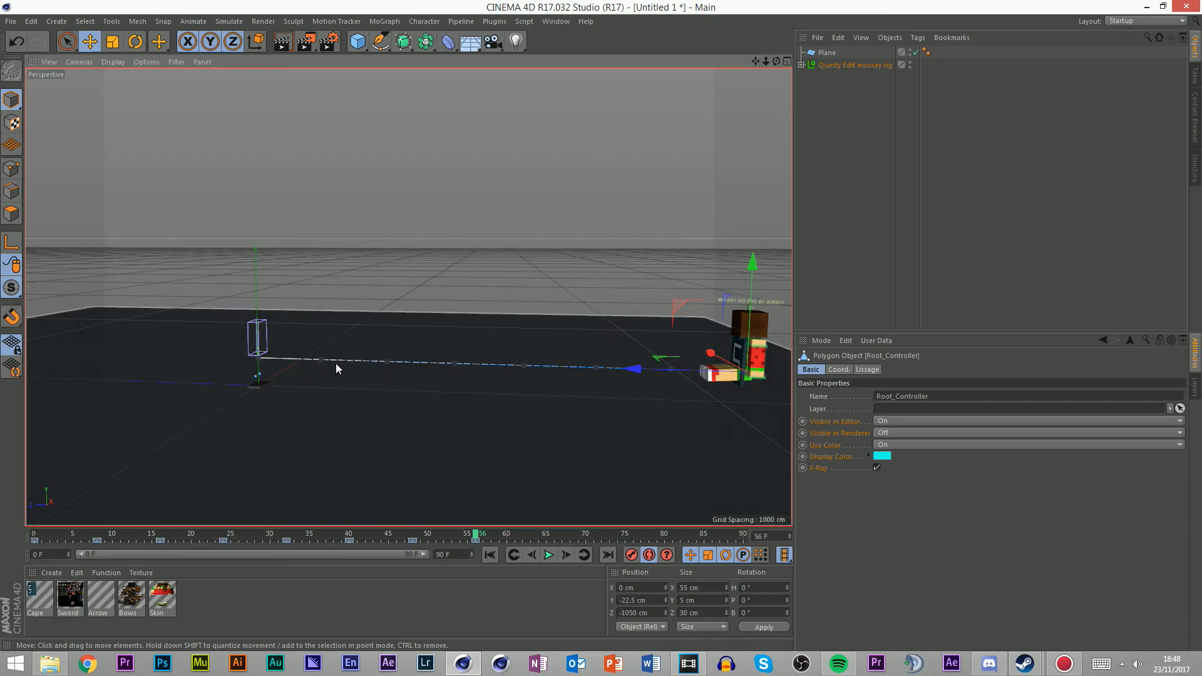
left_click_drag(457, 533, 34, 471)
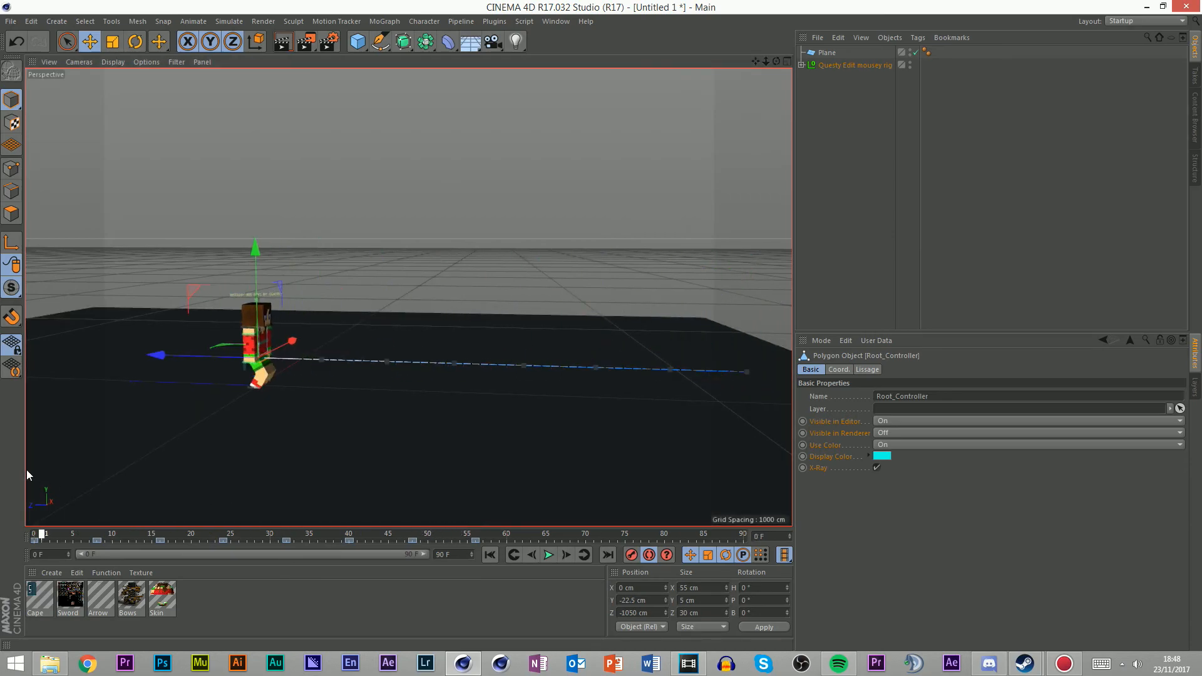
left_click(480, 209)
left_click(549, 555)
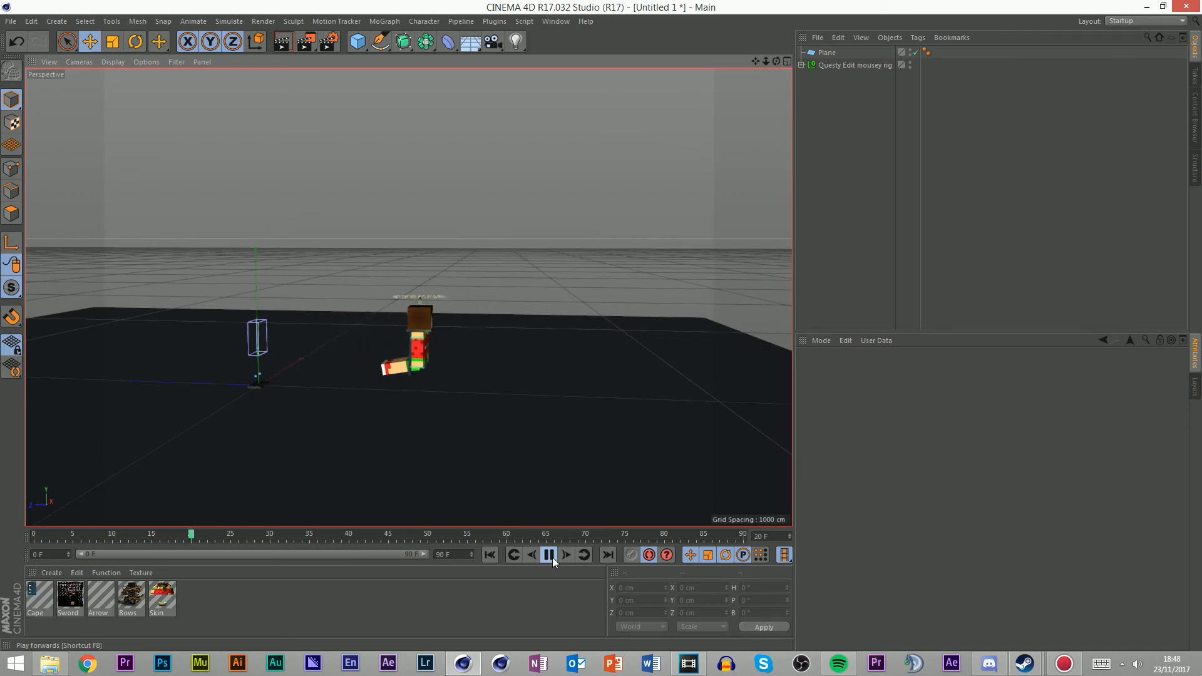
Return to frame 0, select the root controller, and step through the first eight frames, stopping at frame 4
left_click_drag(406, 536, 26, 482)
scroll(313, 363, "up", 5)
left_click(129, 325)
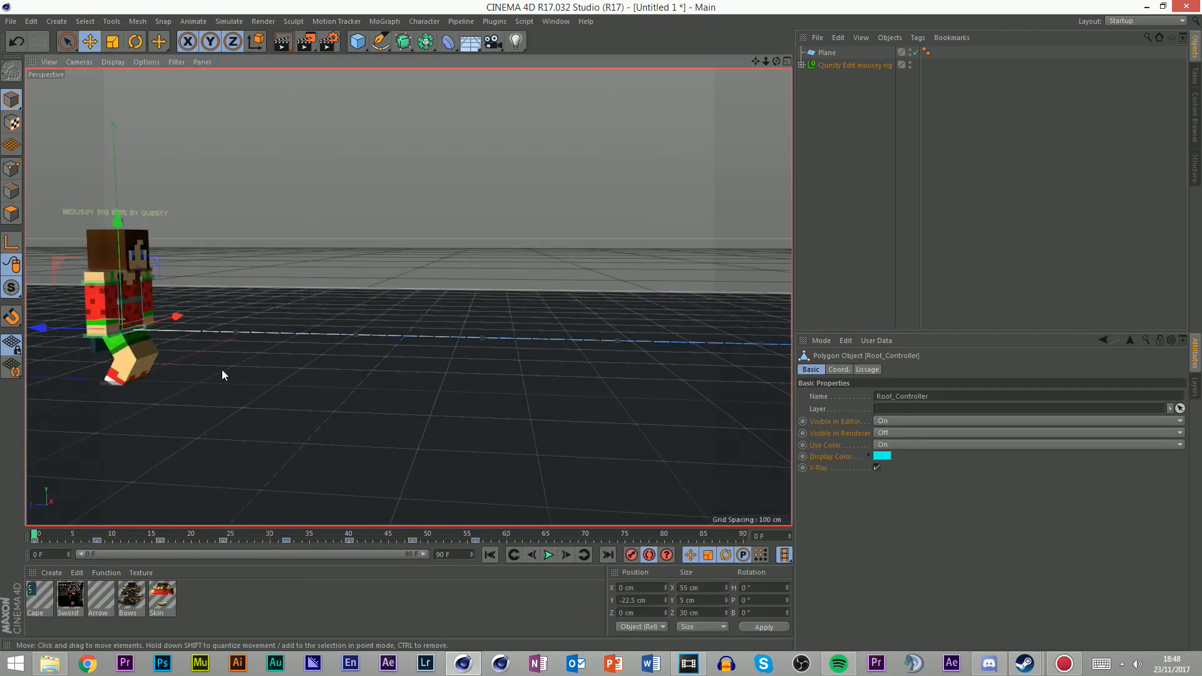
left_click(69, 536)
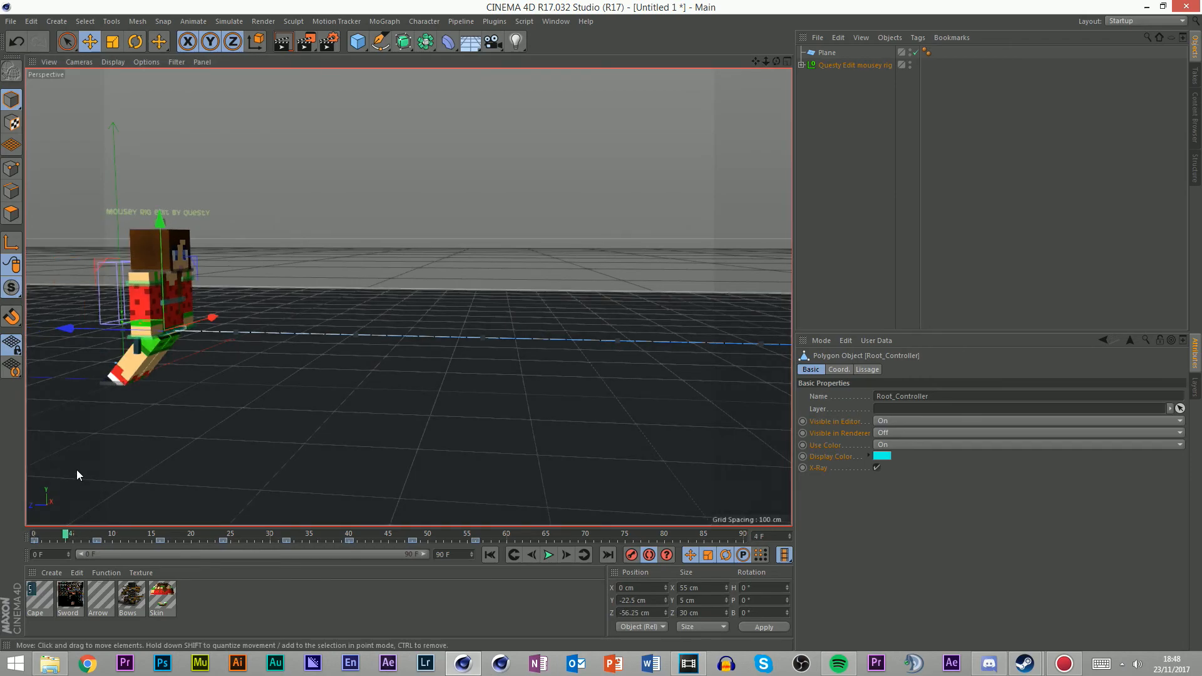
left_click(99, 540)
left_click(515, 554)
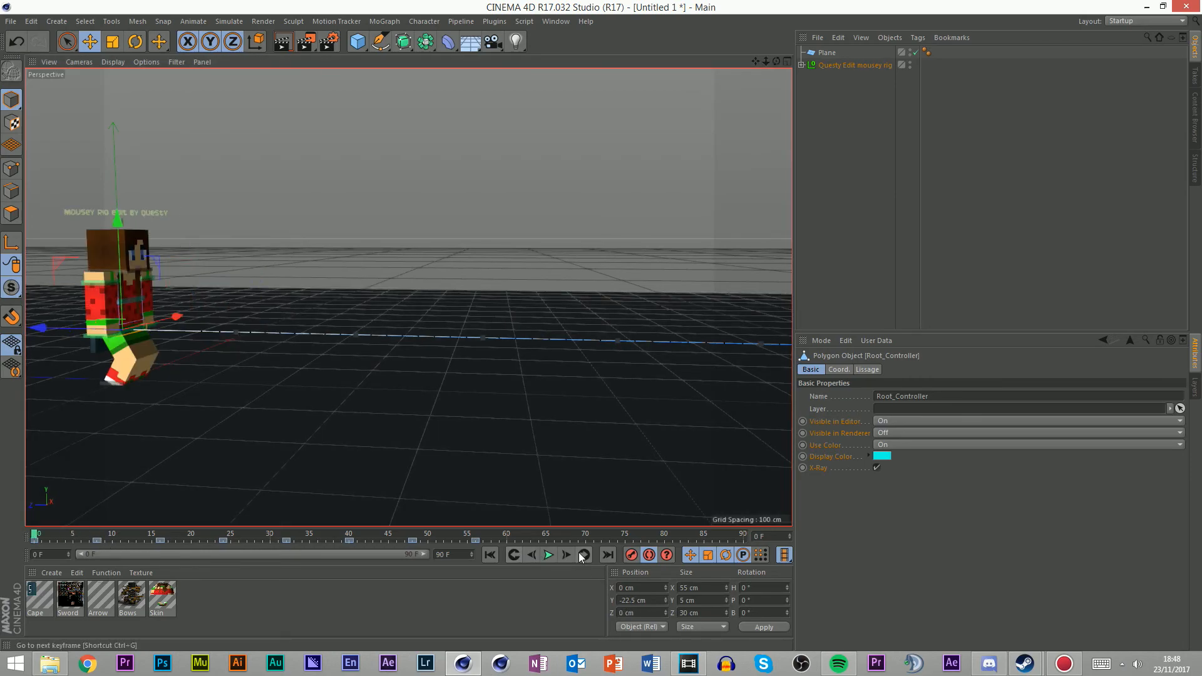
left_click(567, 555)
left_click(567, 555)
left_click(567, 554)
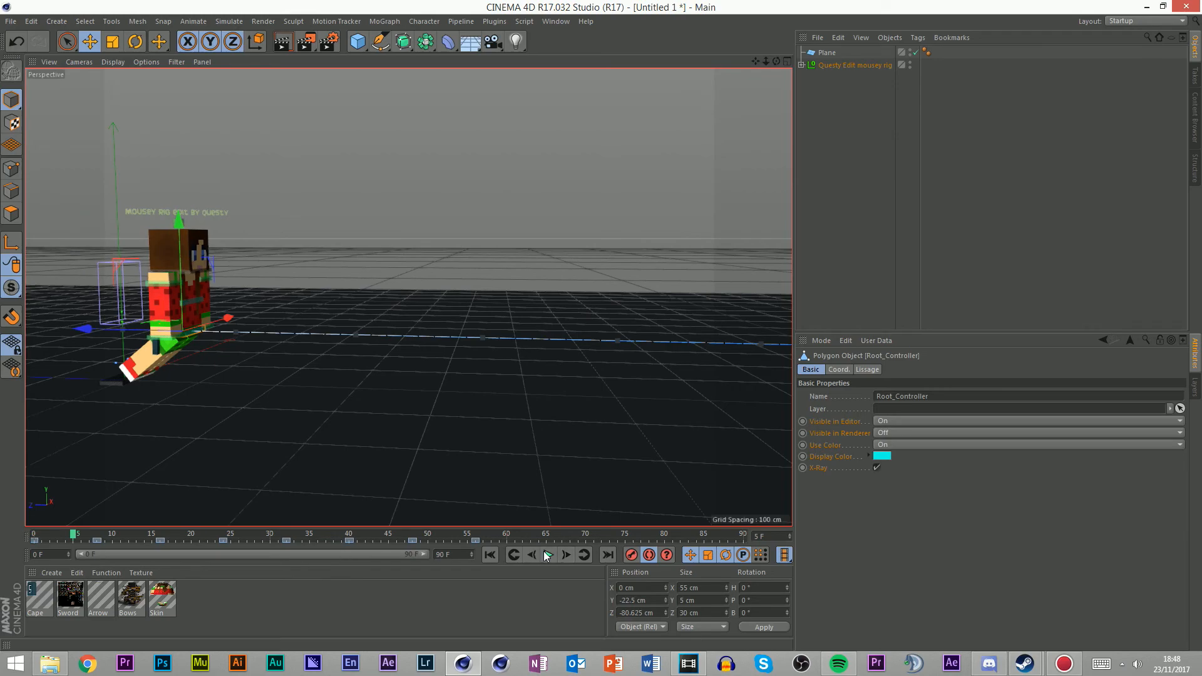
left_click(567, 554)
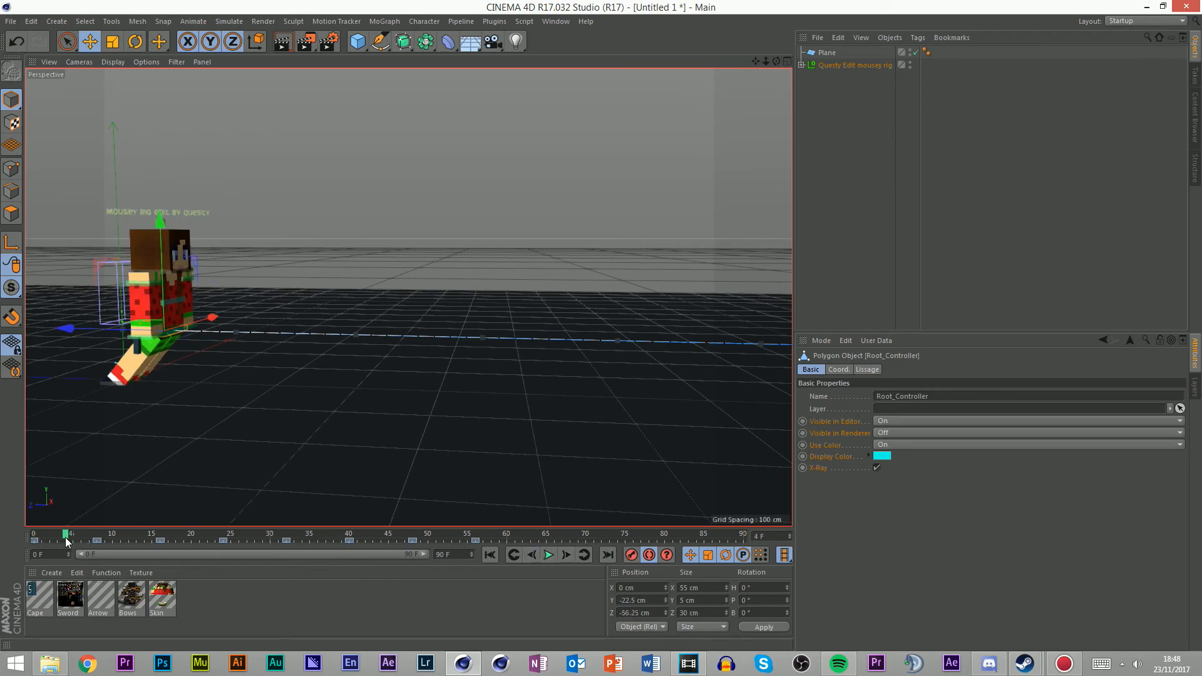
Examine the character's pose and trailing legs at frame 4 from several angles, keeping the root controller selected
scroll(115, 356, "up", 3)
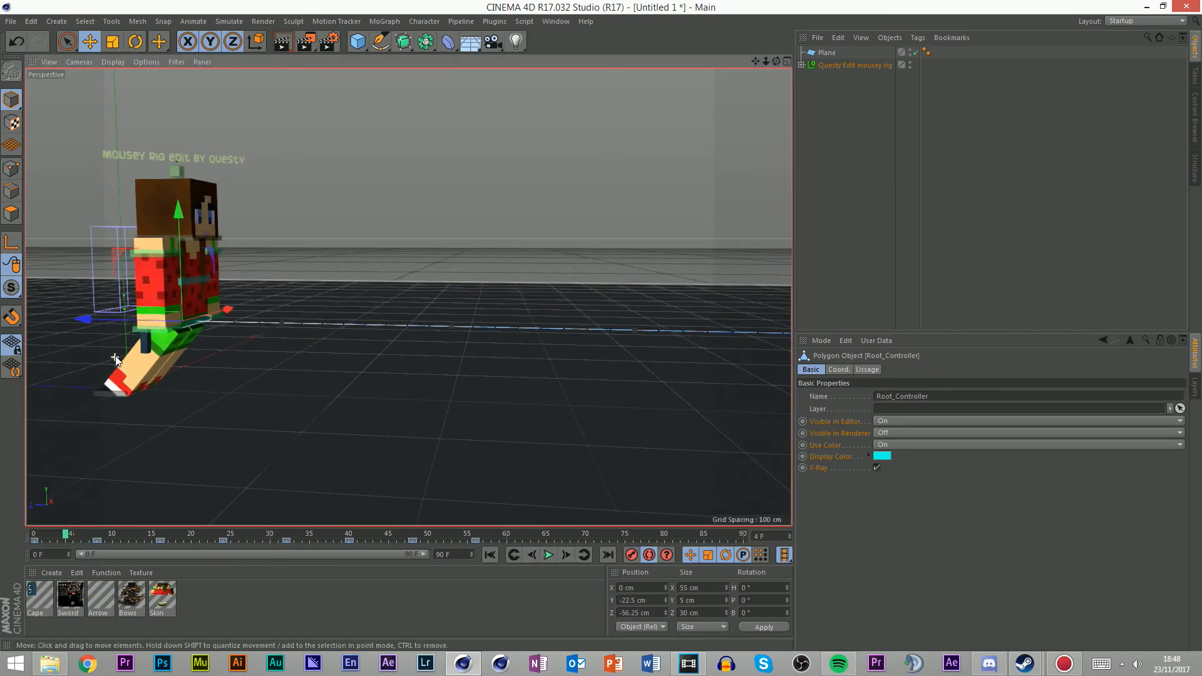
scroll(115, 355, "up", 4)
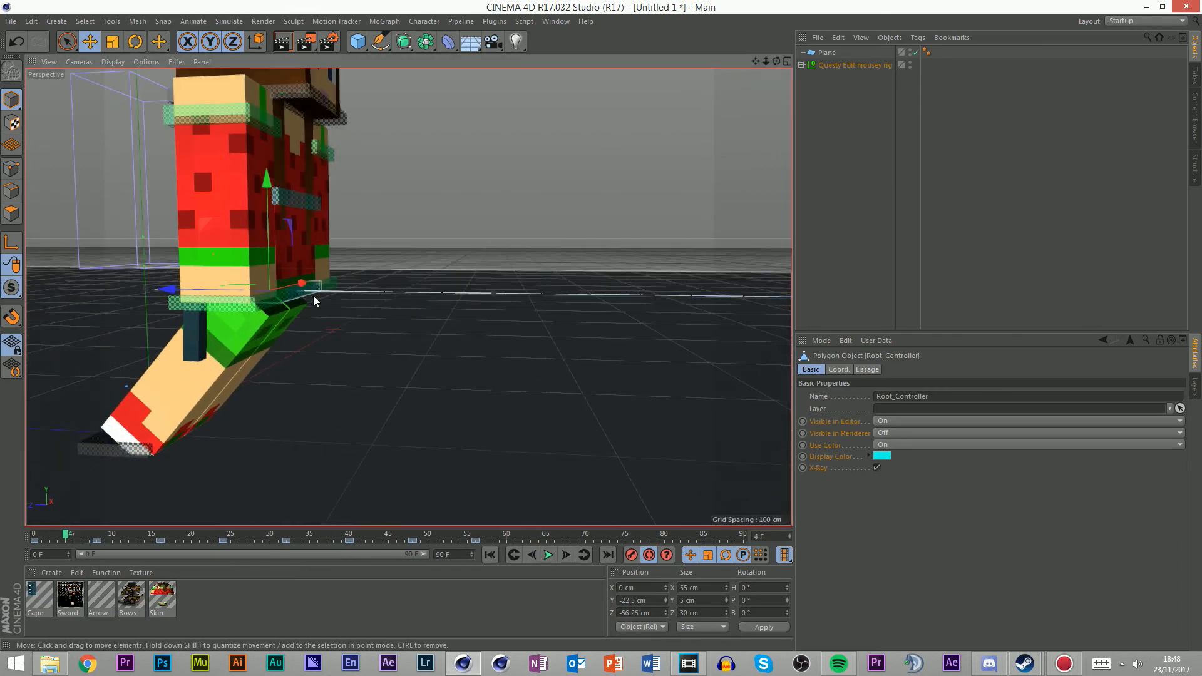
left_click_drag(776, 62, 826, 60)
scroll(499, 188, "down", 4)
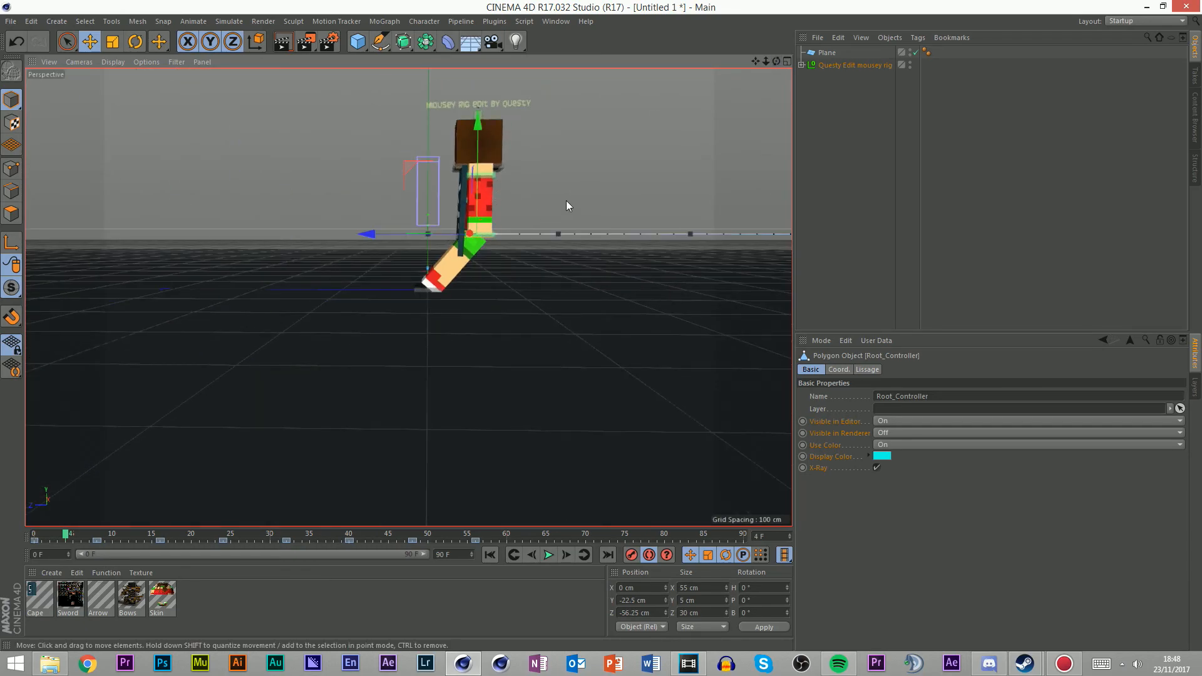
scroll(260, 262, "down", 5)
left_click(424, 282)
scroll(396, 313, "up", 8)
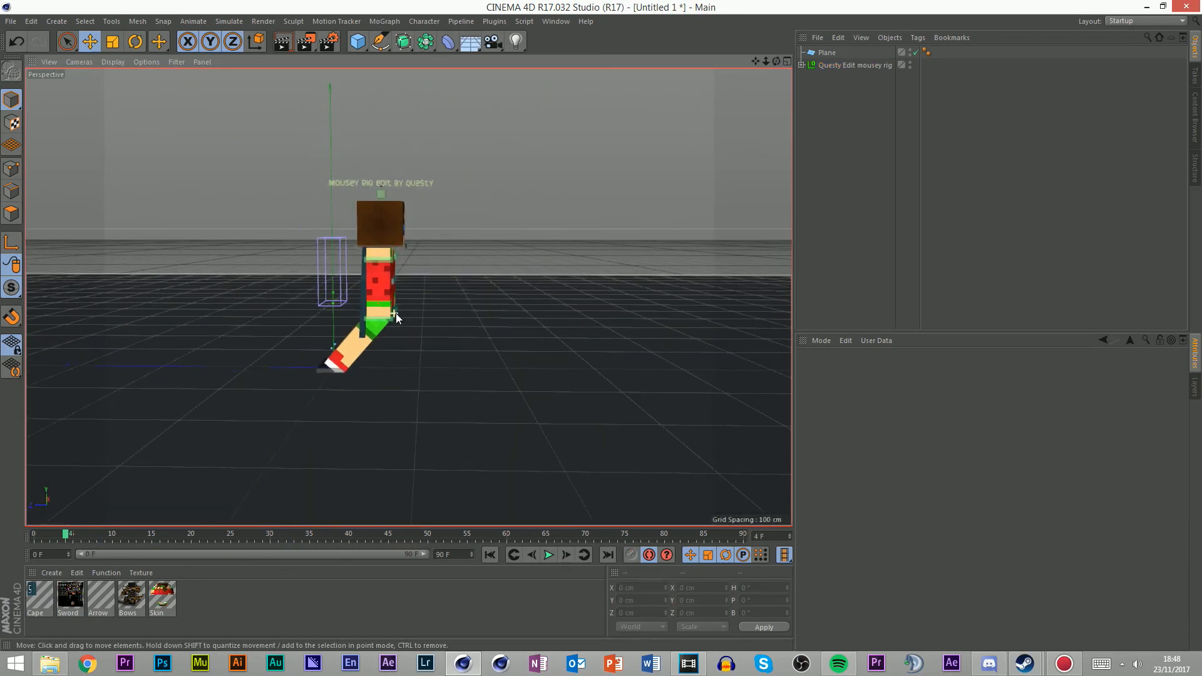
left_click(371, 316)
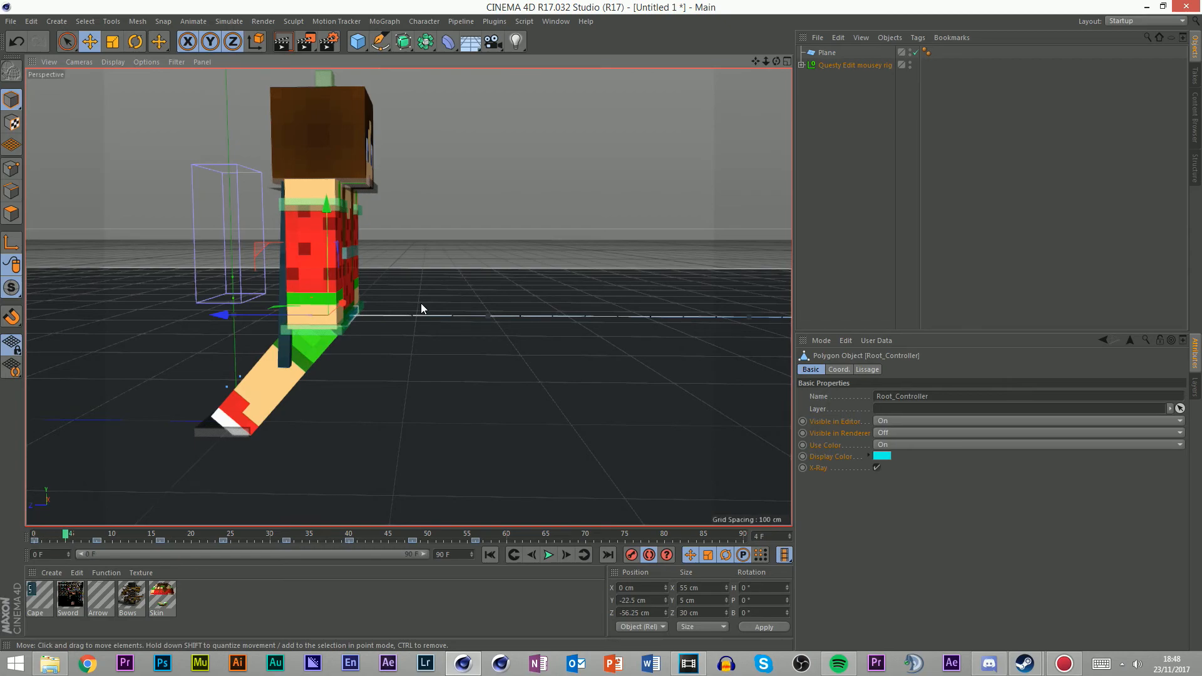
left_click_drag(771, 58, 658, 149)
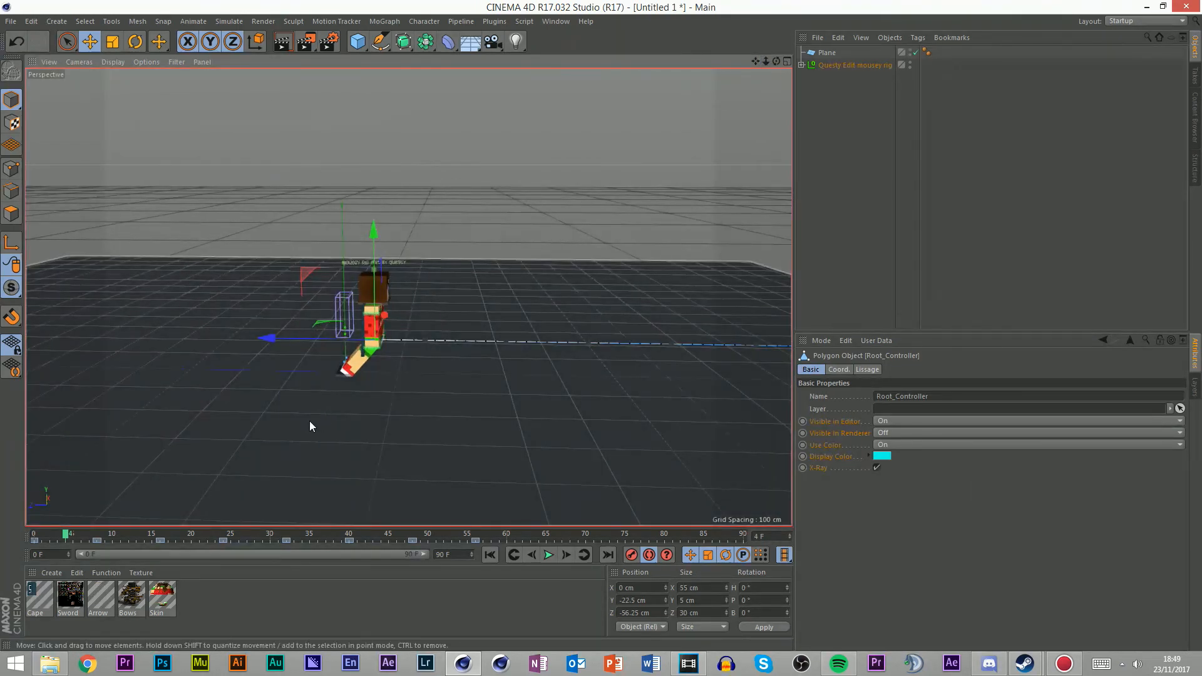
Scrub through the timeline from frame 0 and play the animation to review the movement between keyframes
left_click(34, 539)
left_click_drag(38, 535, 263, 533)
scroll(144, 405, "down", 5)
left_click(549, 554)
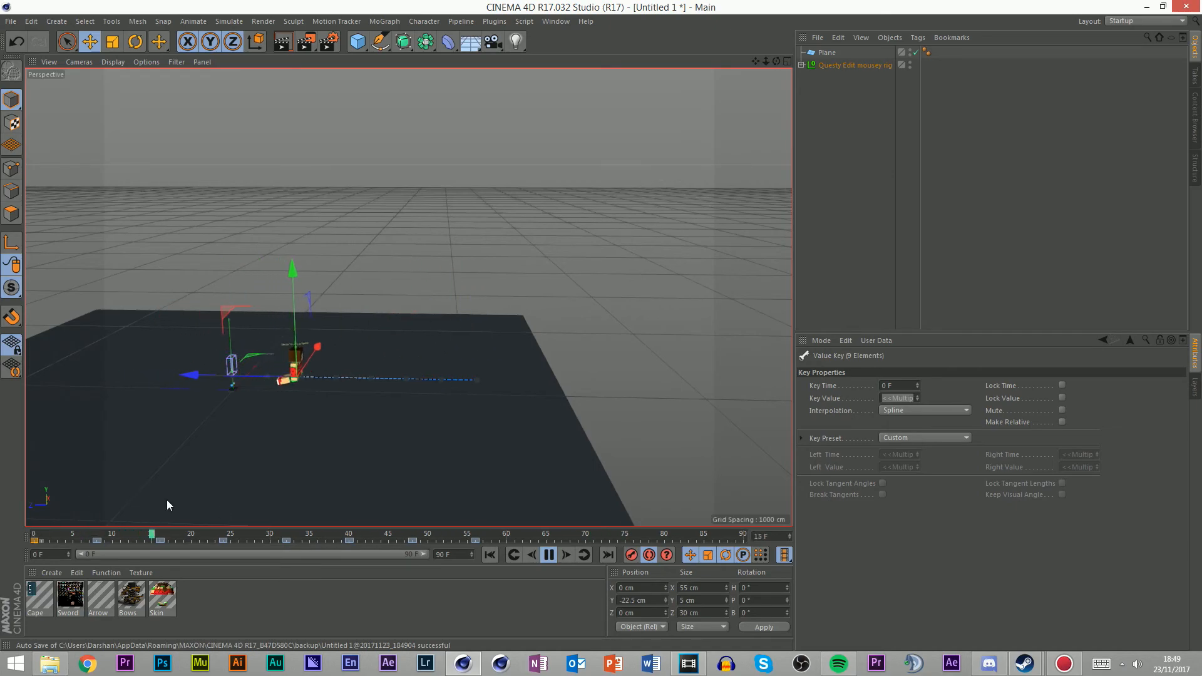
left_click(549, 555)
Stop playback at frame 4 and move the root controller forward along the Z axis to about -77.5 cm
left_click(66, 533)
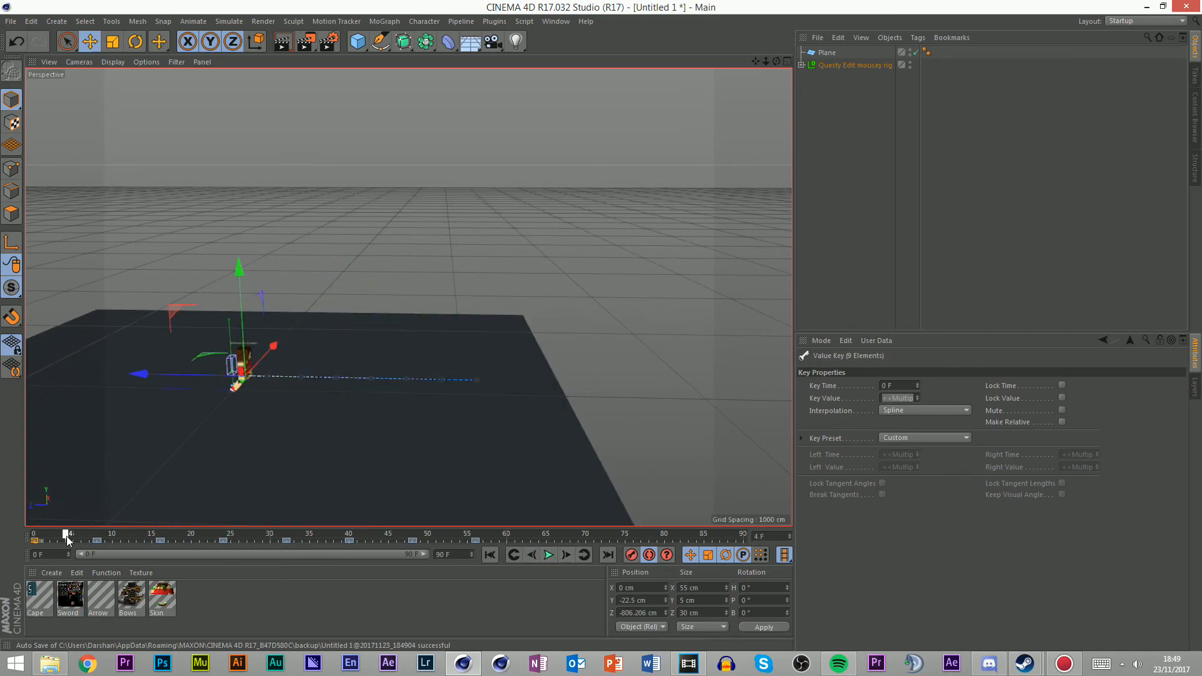
scroll(242, 376, "up", 8)
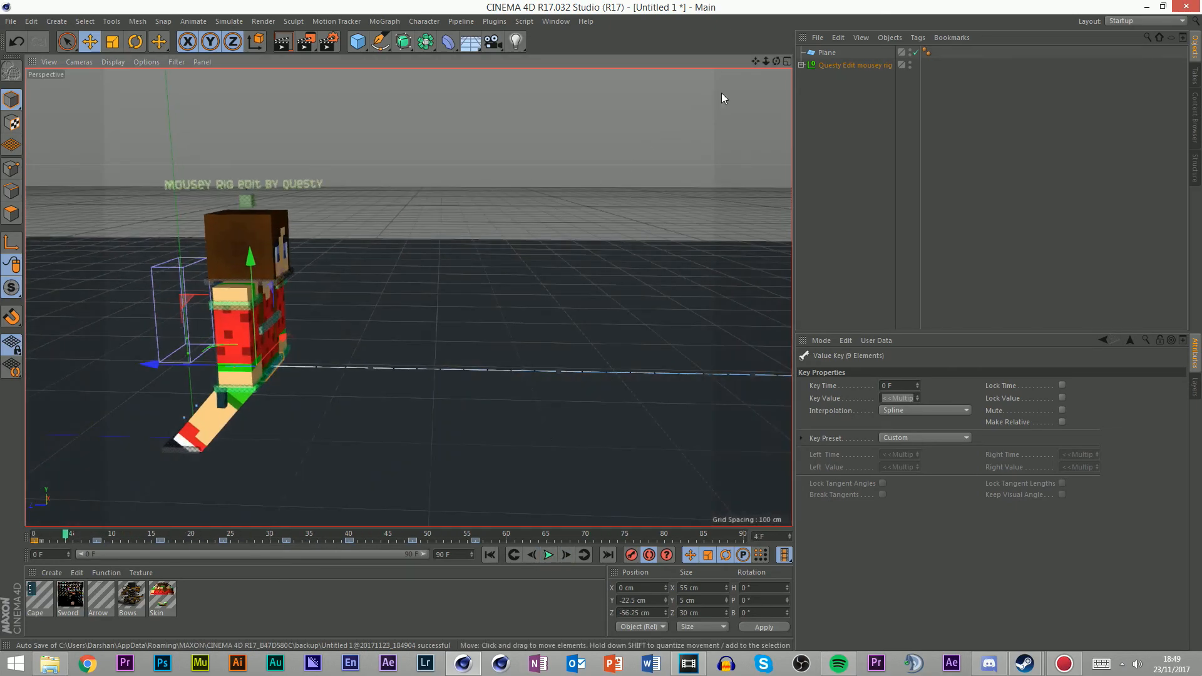
left_click_drag(777, 61, 156, 471)
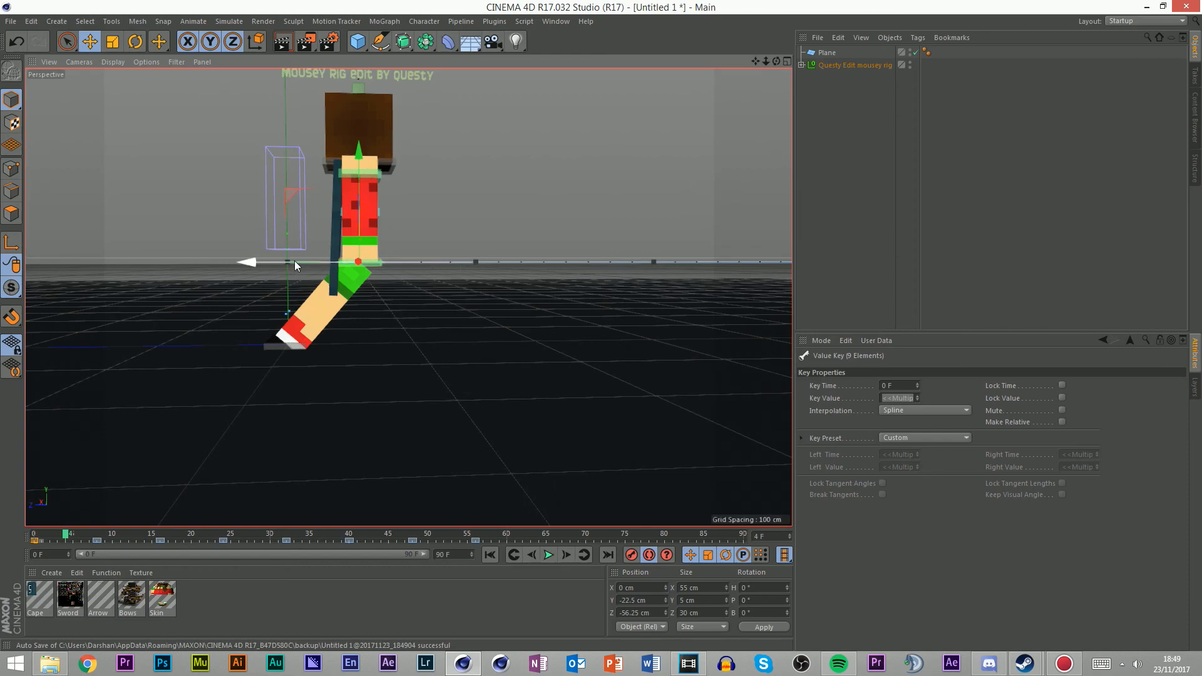
mouse_move(64, 537)
left_mouse_down()
mouse_move(44, 536)
mouse_move(64, 537)
left_mouse_up()
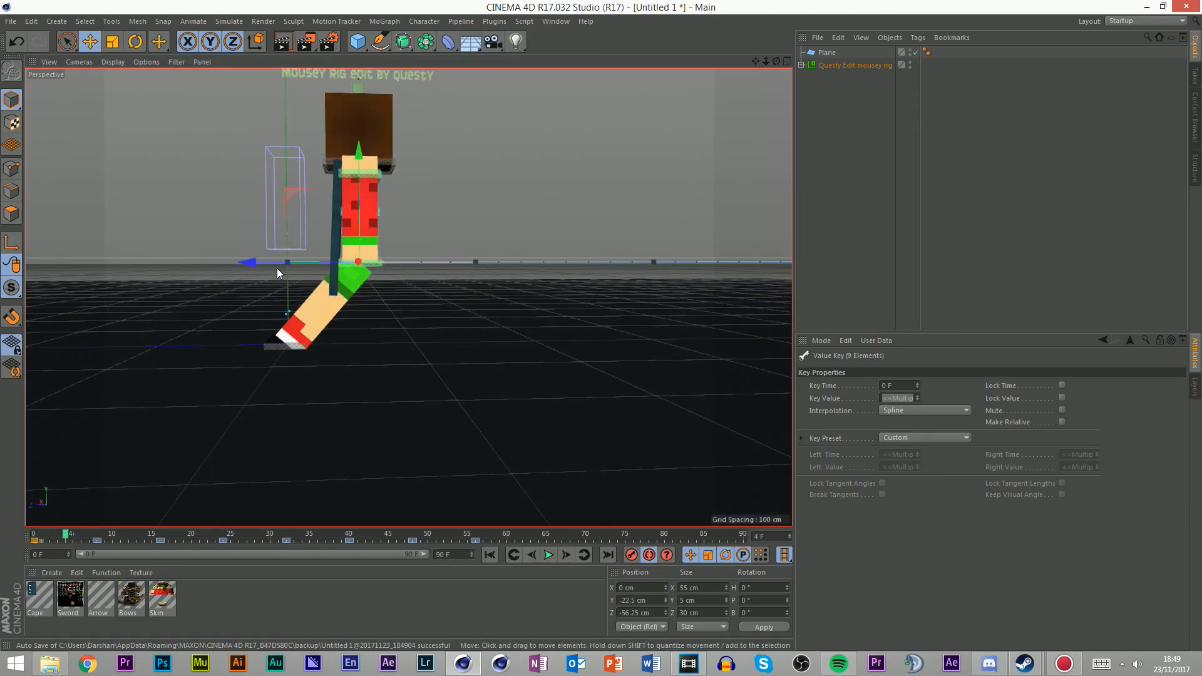
left_click(60, 536)
left_click(66, 536)
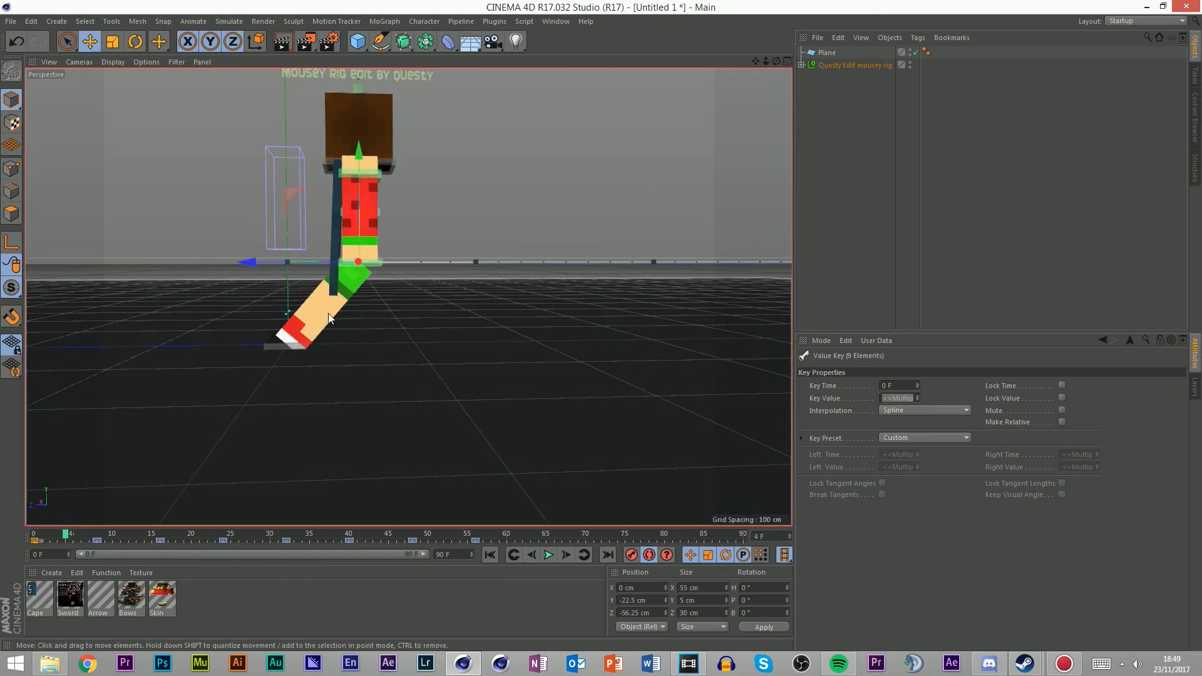
left_click_drag(332, 262, 360, 263)
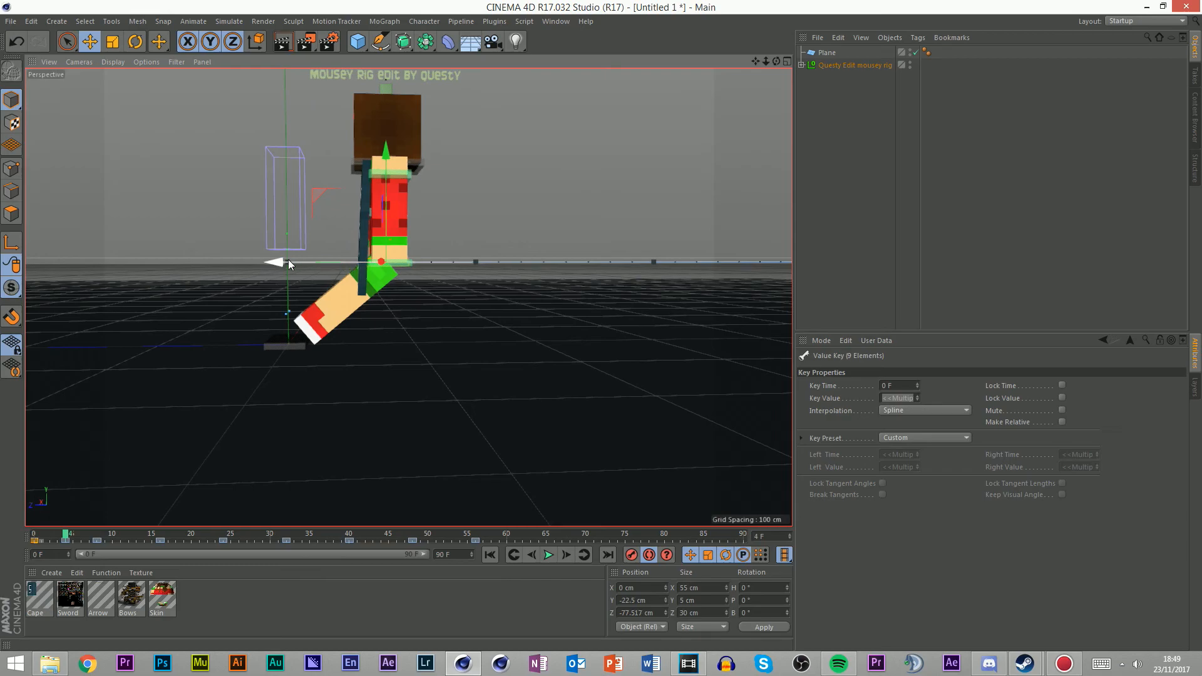
In the enlarged Right view, raise the root controller at frame 4 to about Y 3 cm, then go to frame 12
left_click(786, 61)
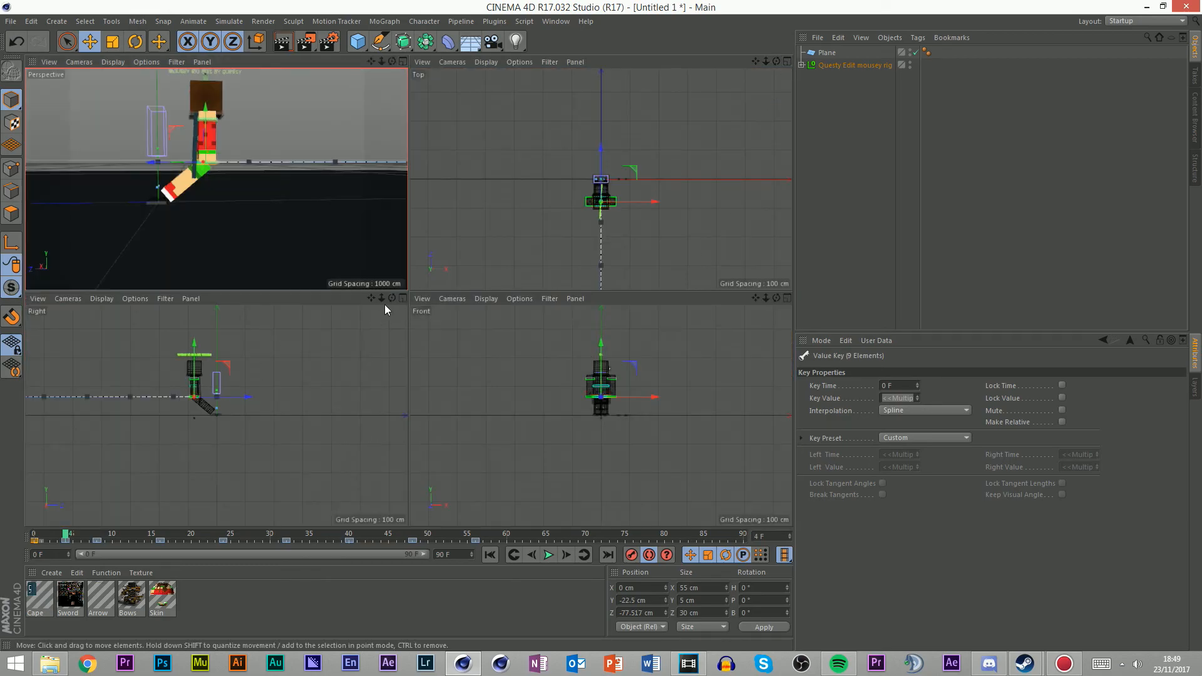
left_click(402, 298)
scroll(351, 225, "up", 5)
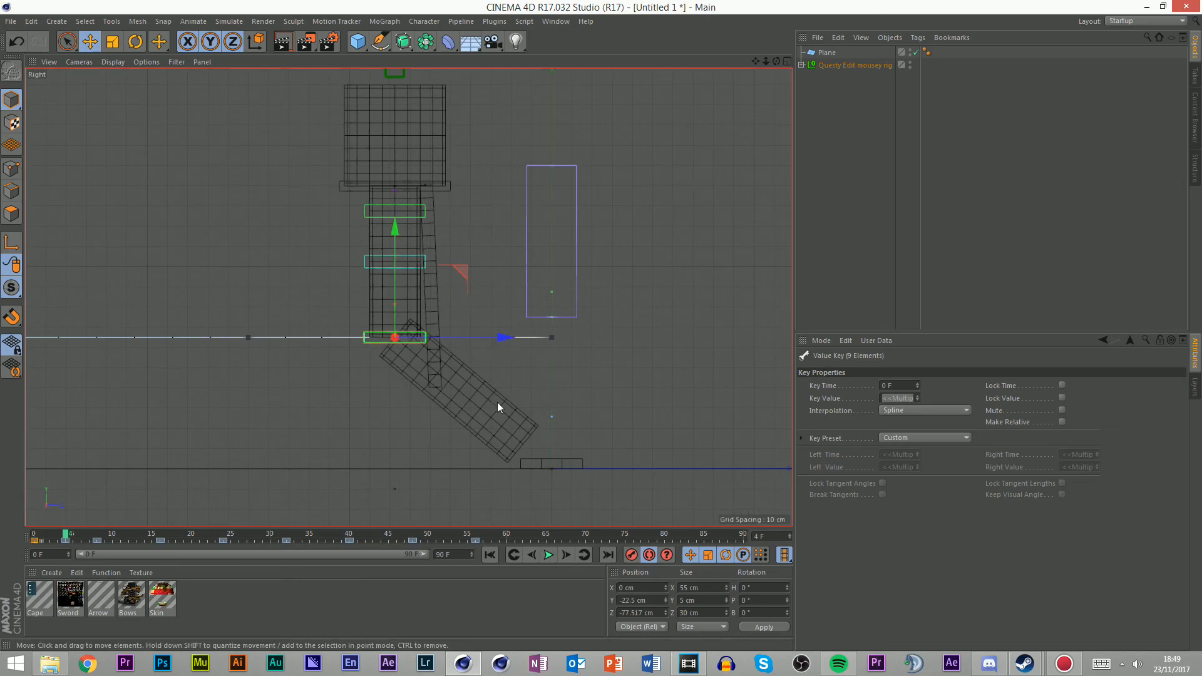
scroll(549, 322, "down", 3)
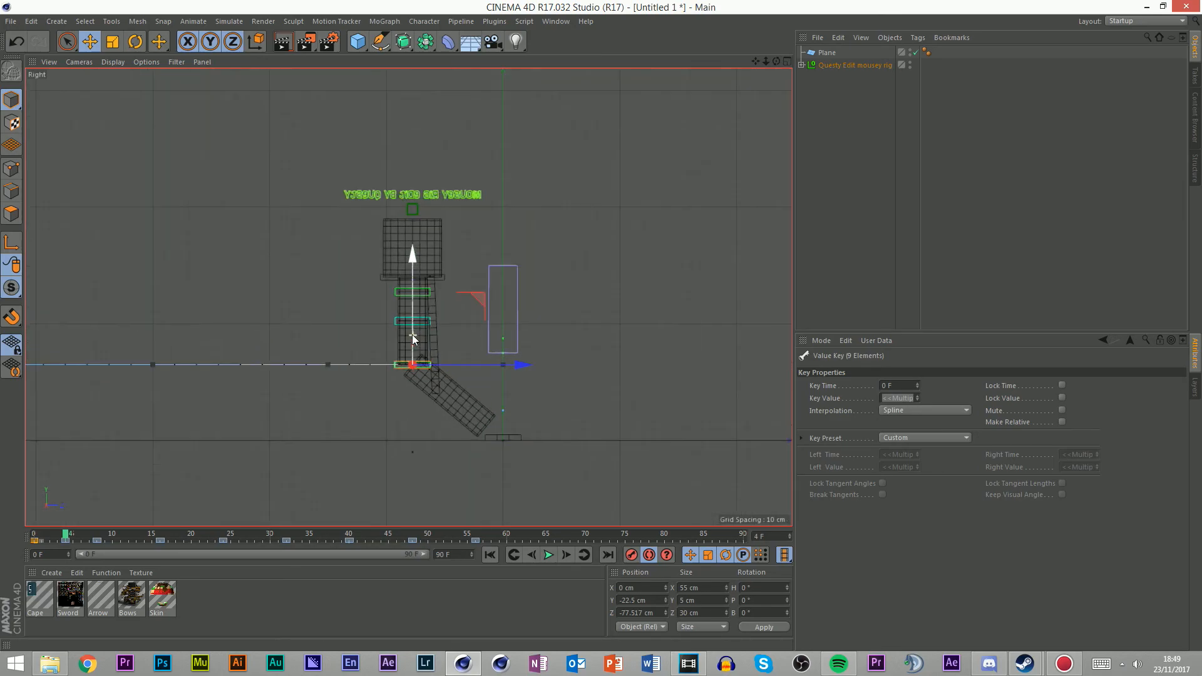
left_click(786, 61)
left_click(402, 62)
mouse_move(776, 61)
left_mouse_down()
mouse_move(1001, 75)
mouse_move(770, 44)
left_mouse_up()
scroll(367, 216, "up", 4)
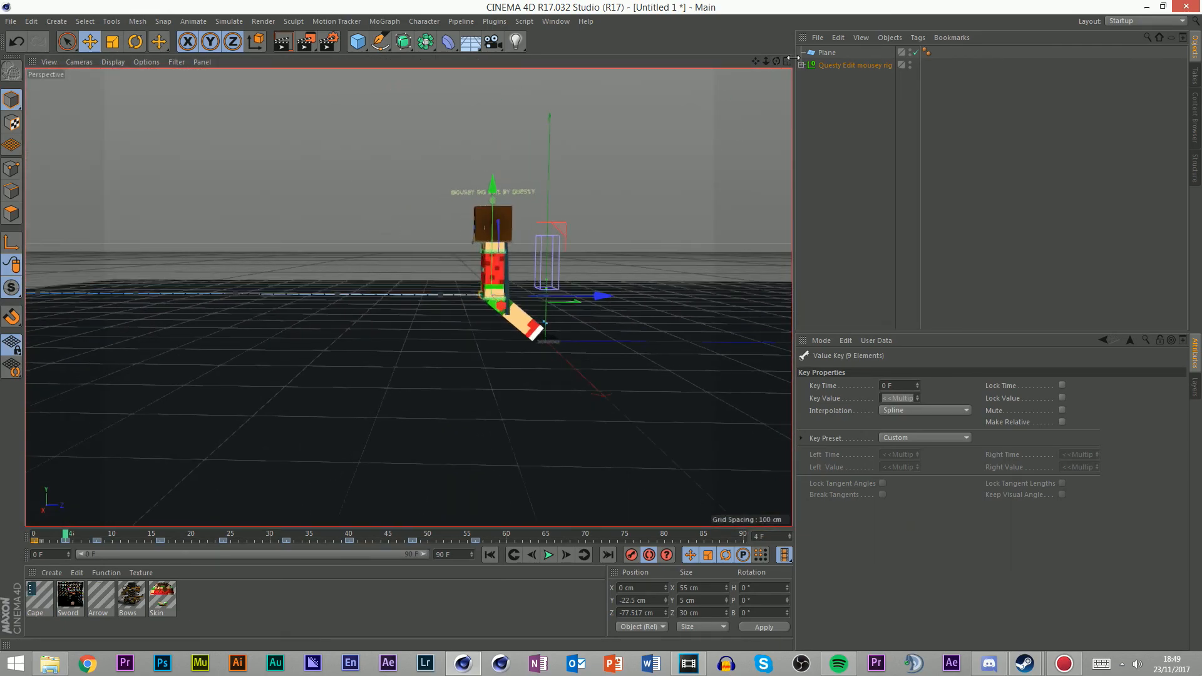
left_click(786, 61)
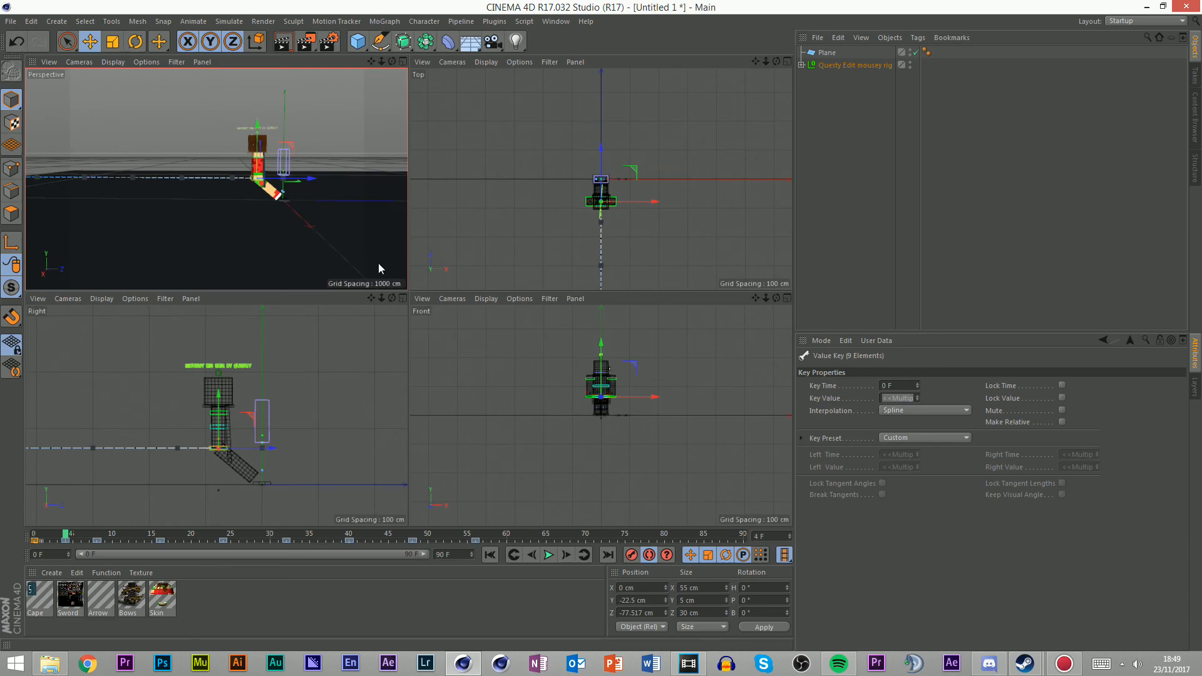
left_click(403, 298)
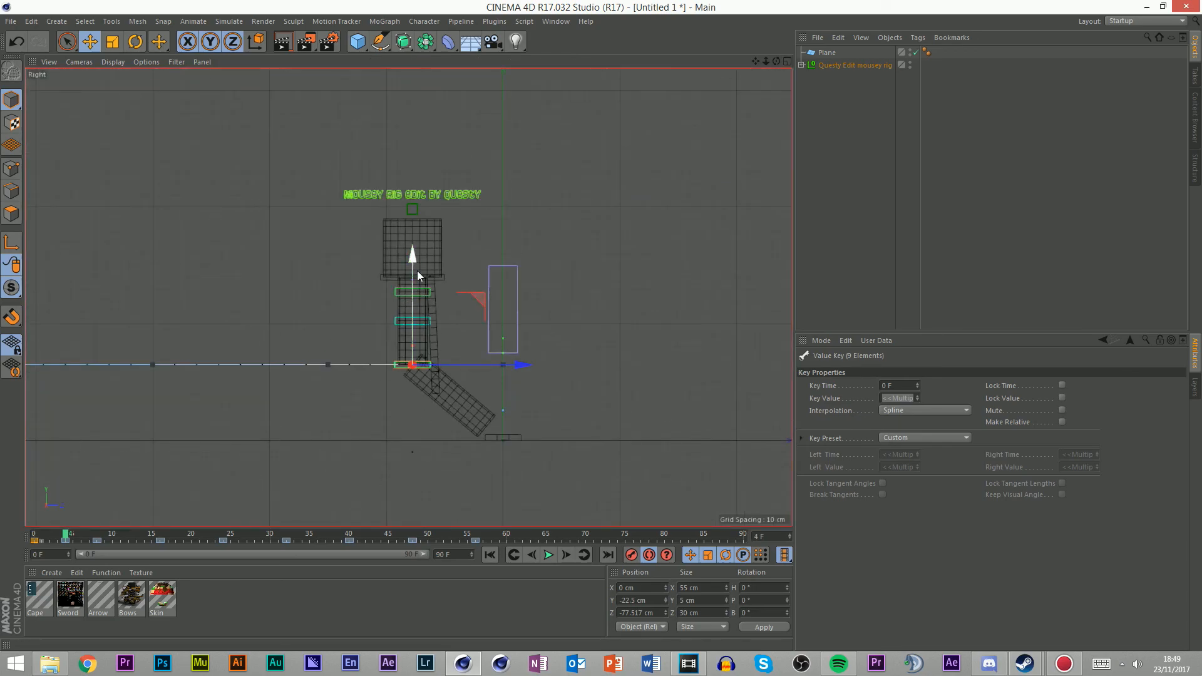
scroll(295, 408, "up", 3)
scroll(467, 313, "down", 1)
scroll(467, 311, "down", 1)
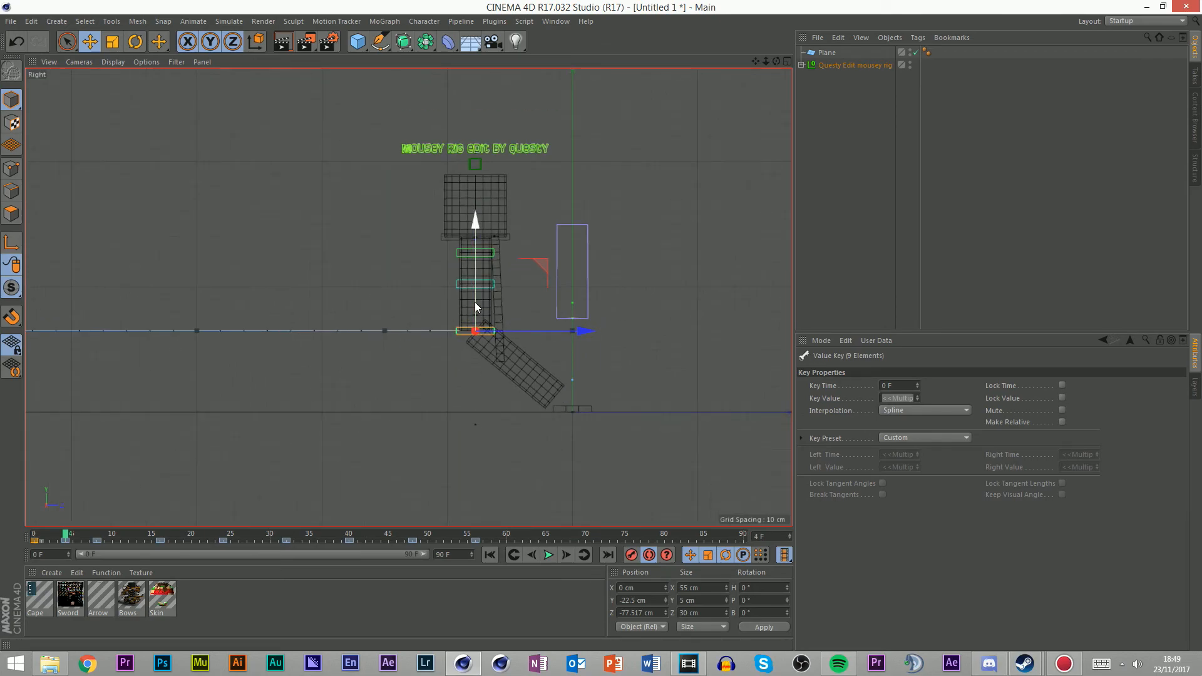
scroll(474, 288, "up", 2)
scroll(456, 317, "up", 4)
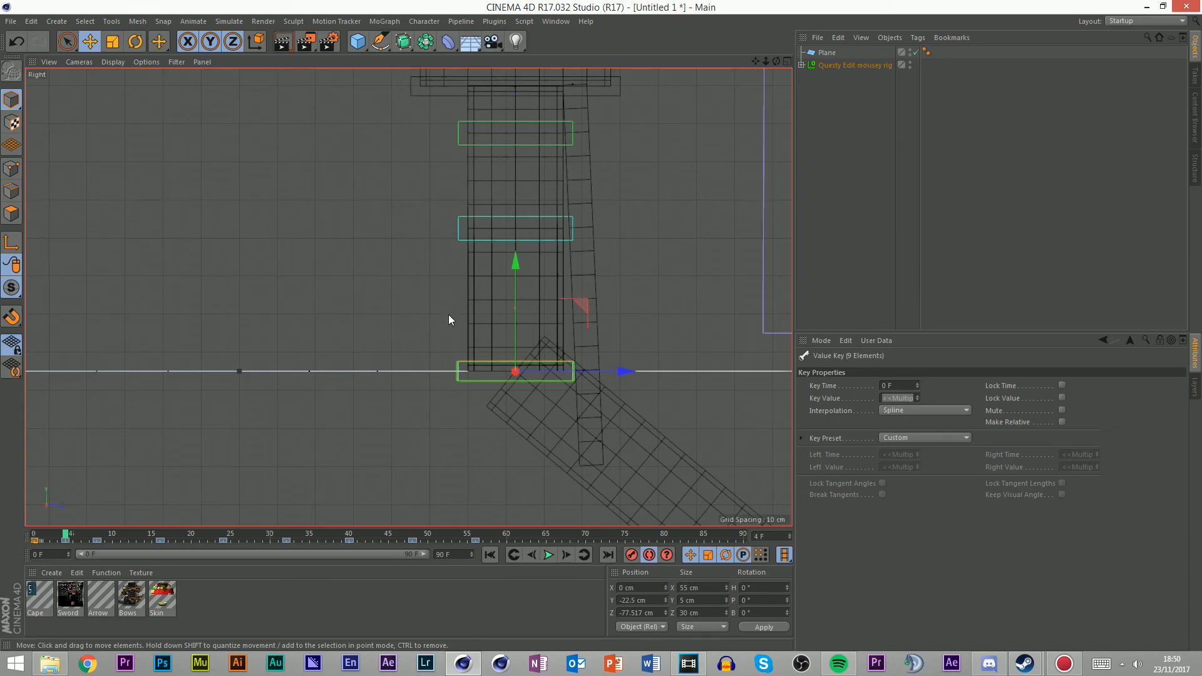
left_click_drag(515, 303, 542, 212)
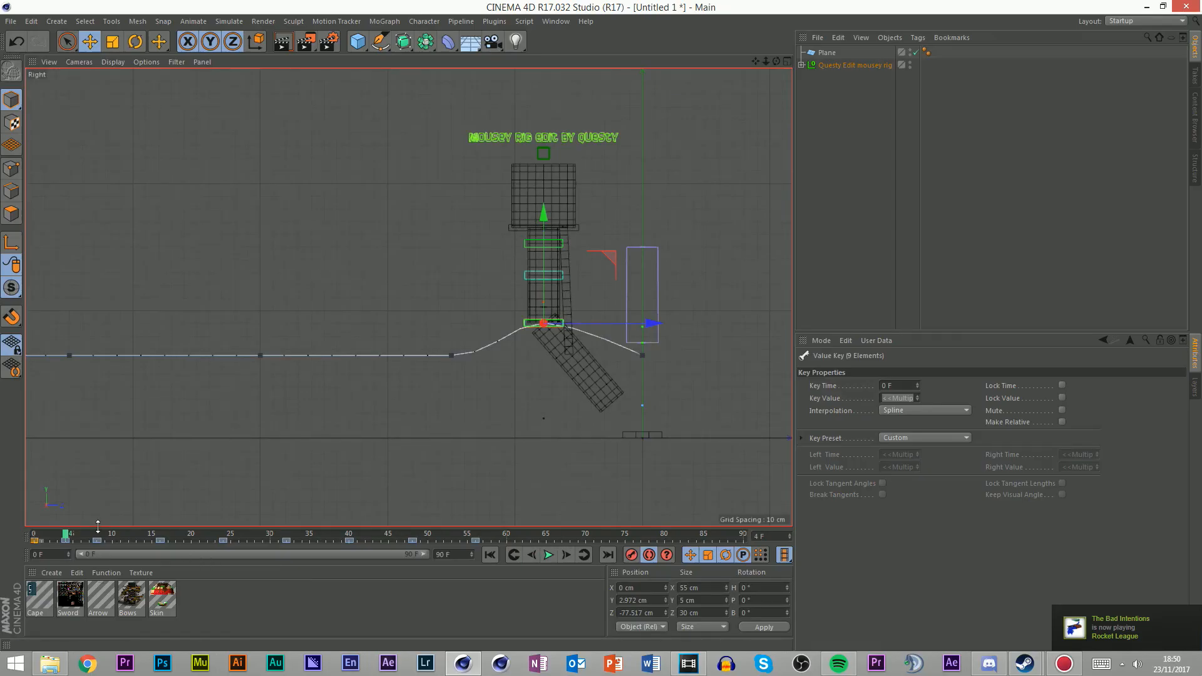
left_click(130, 537)
left_click_drag(353, 311, 368, 268)
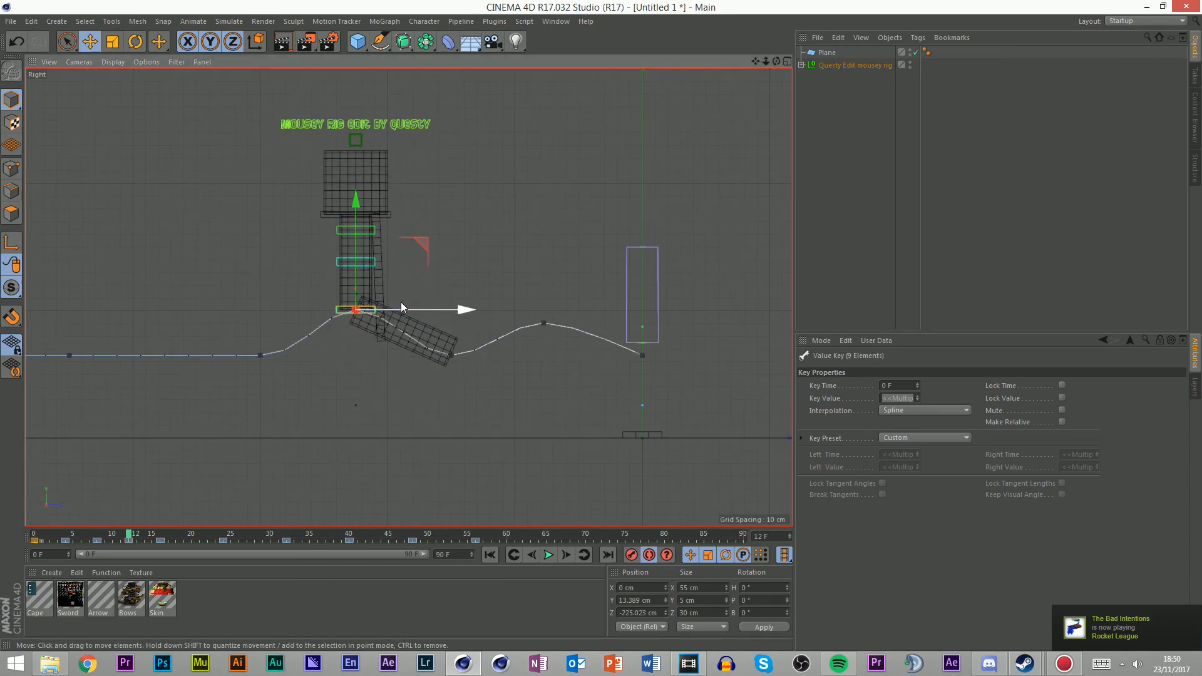
key("ctrl+z")
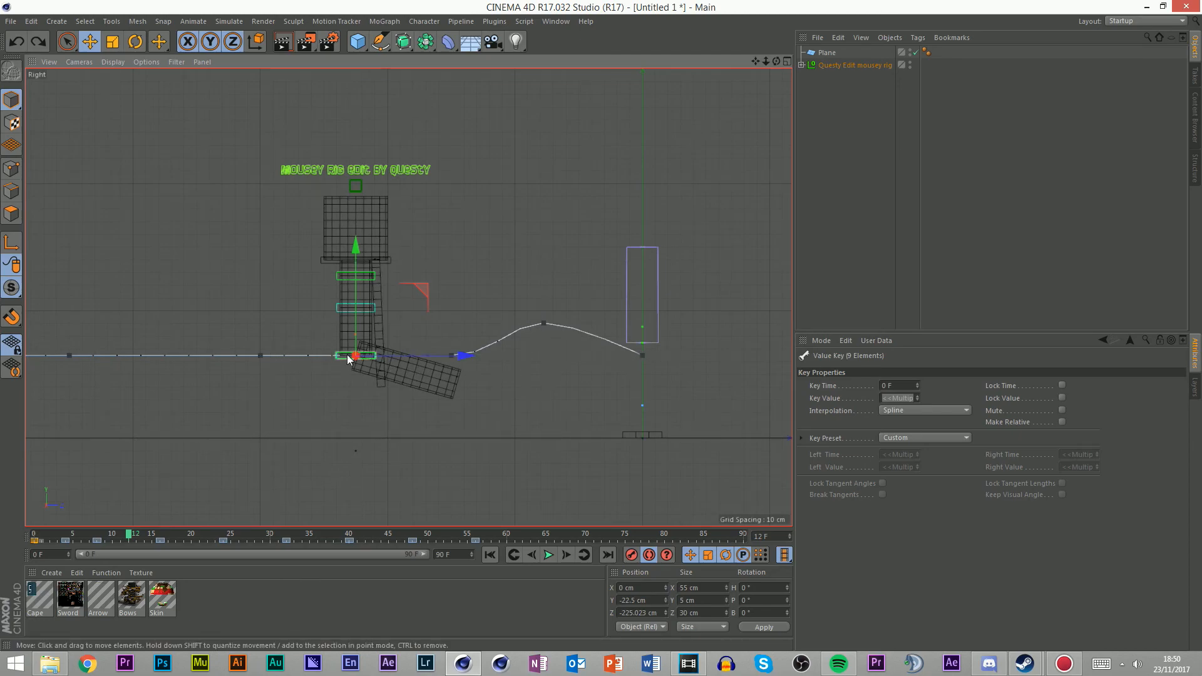
left_click_drag(457, 353, 442, 354)
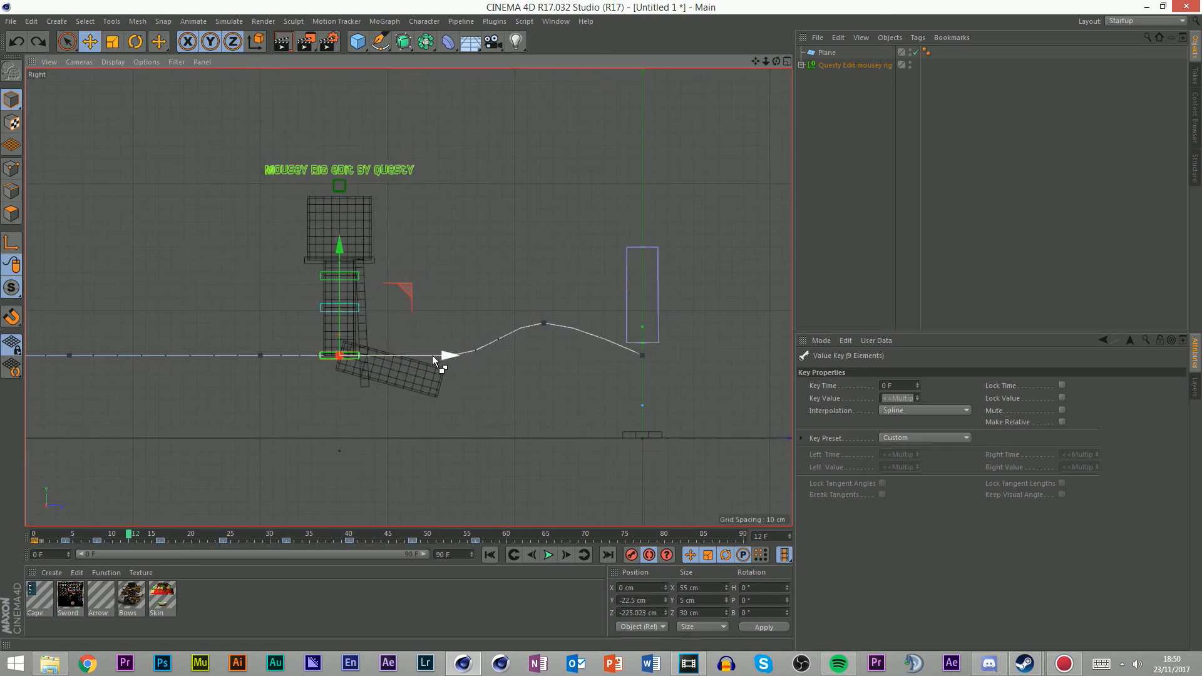
key("ctrl+z")
Raise the root controller to about Y 1 cm at frame 12 and about Y 2.3 cm at frame 20
left_click_drag(358, 330, 380, 302)
scroll(599, 378, "down", 3)
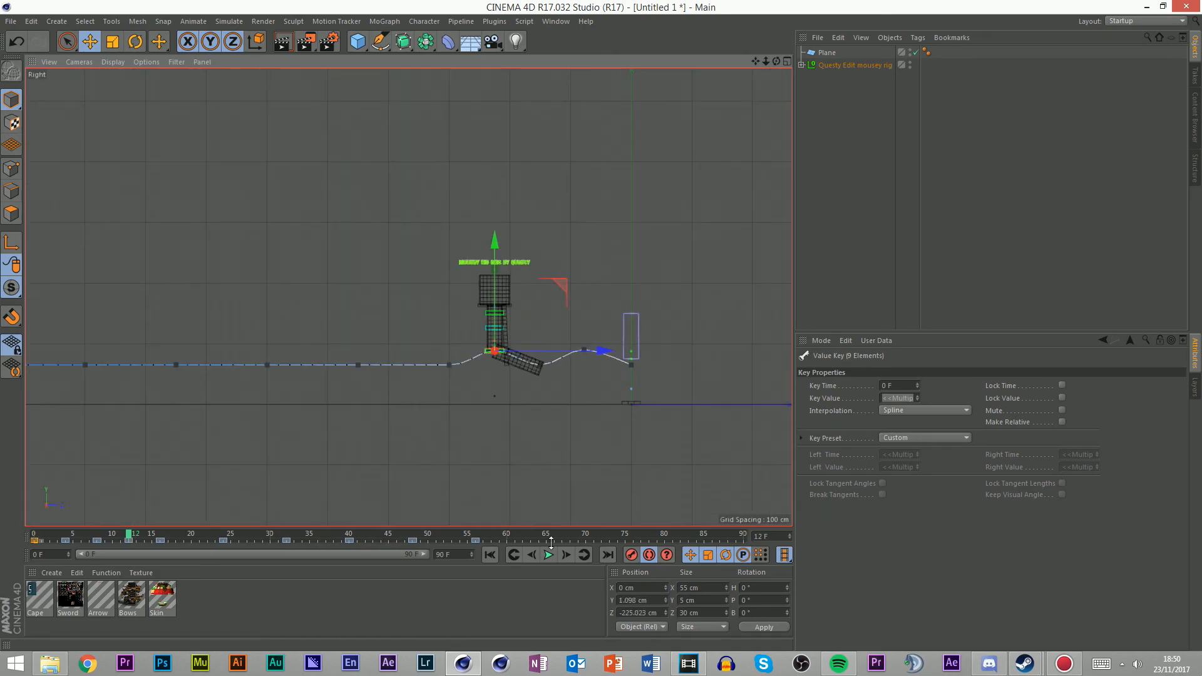
left_click(584, 555)
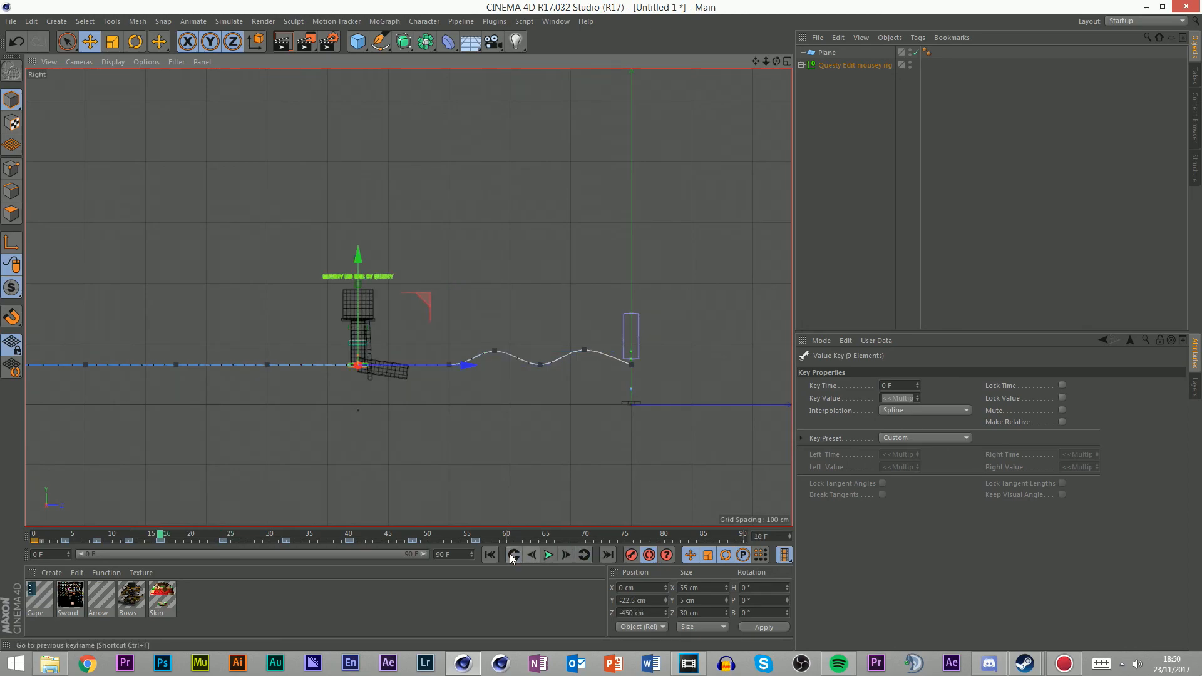
left_click(191, 534)
scroll(388, 367, "up", 3)
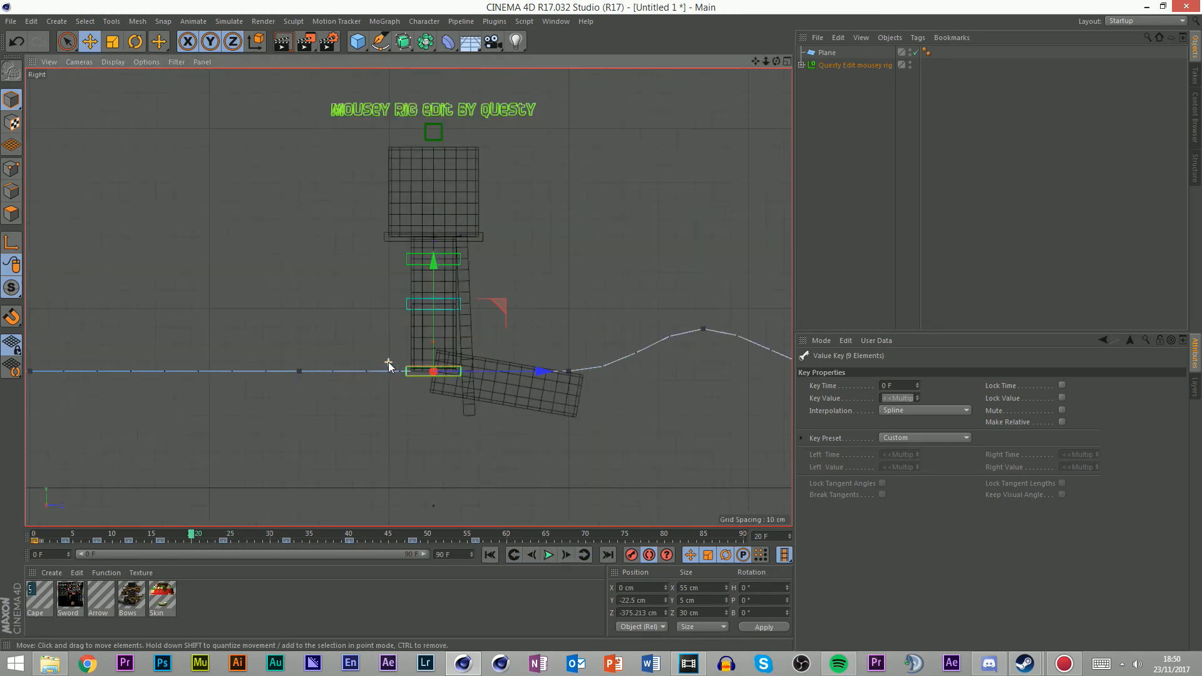
left_click_drag(434, 348, 448, 303)
scroll(552, 406, "down", 3)
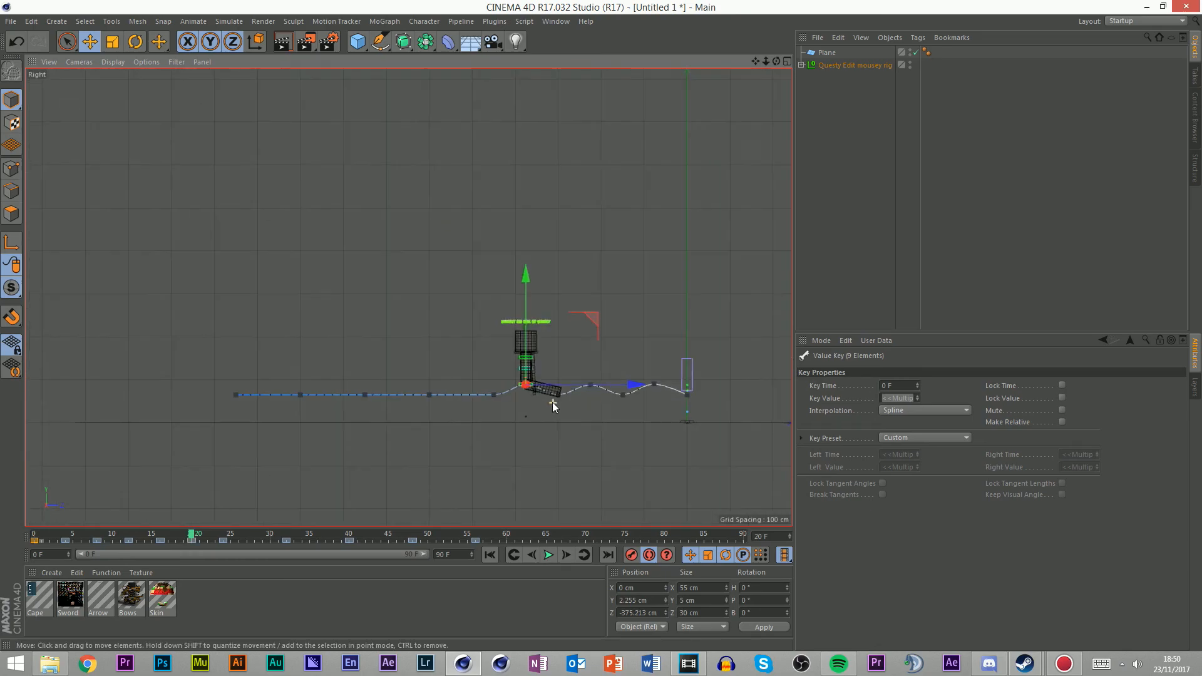
At frame 28, raise the root controller to about Y 2.5 cm and shift it forward to about Z -528 cm
left_click(572, 556)
left_click(572, 556)
left_click(572, 555)
left_click(572, 556)
left_click(572, 556)
left_click(572, 556)
left_click(572, 556)
left_click(572, 555)
scroll(488, 397, "up", 4)
left_click_drag(463, 336, 485, 289)
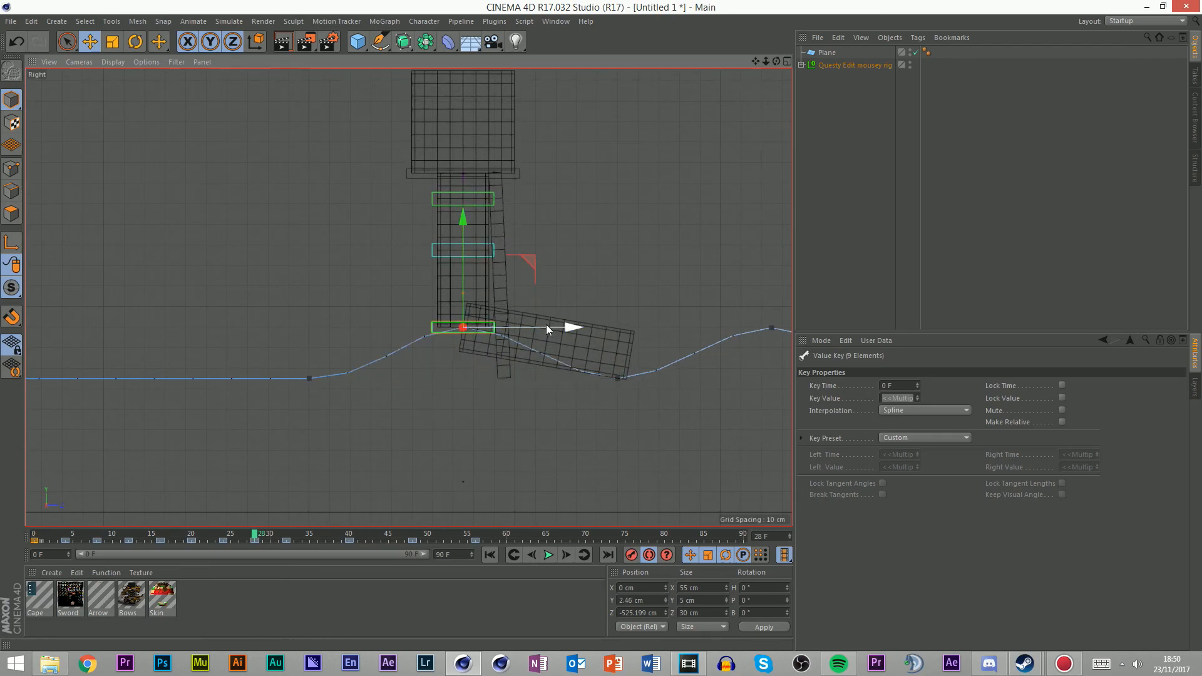
left_click_drag(534, 328, 516, 326)
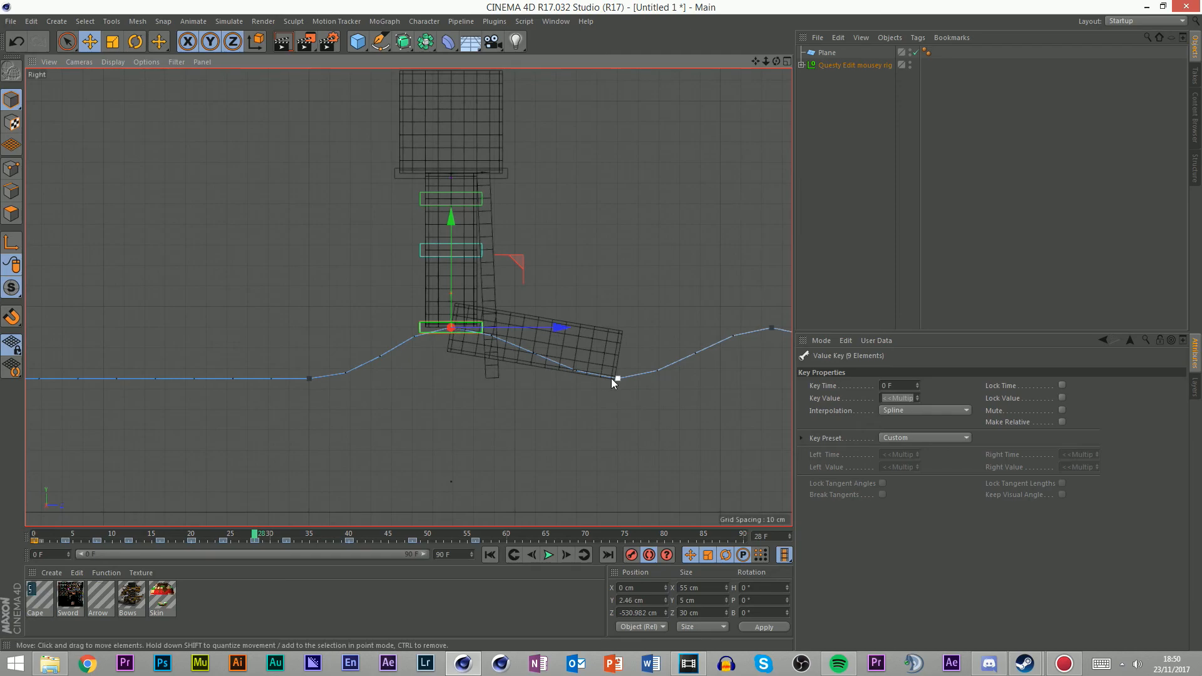
left_click_drag(507, 326, 514, 327)
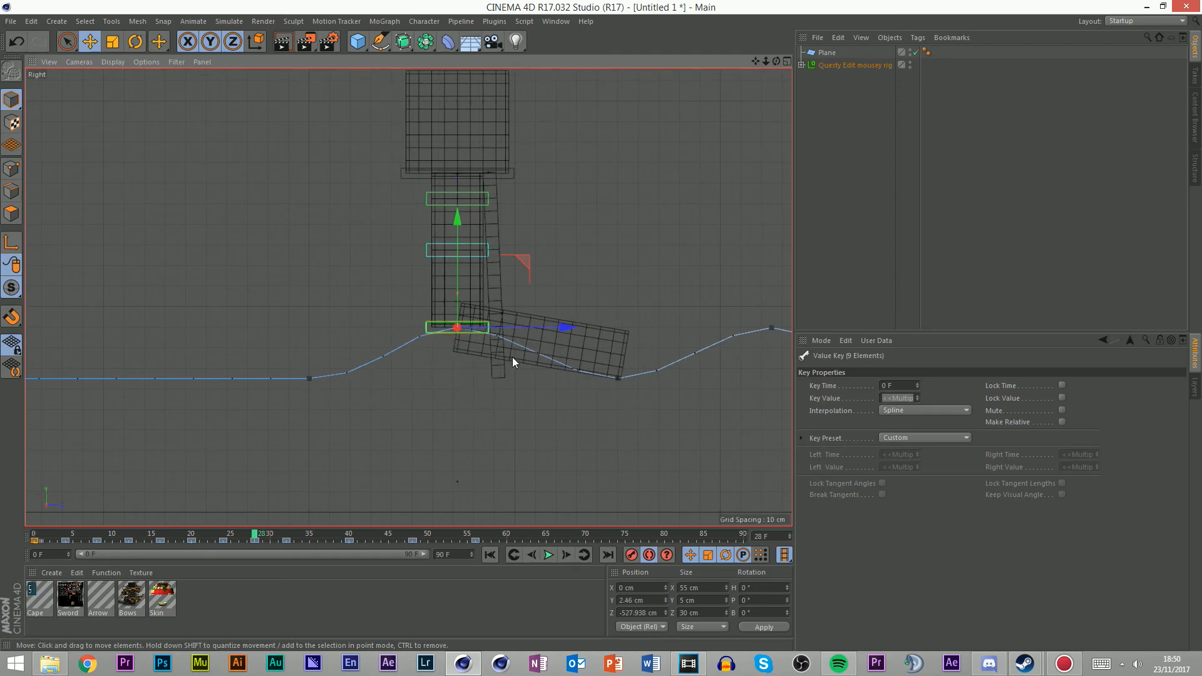
At frame 36, nudge the root controller to about Z -675 cm and raise it to about Y 2.7 cm
left_click(317, 536)
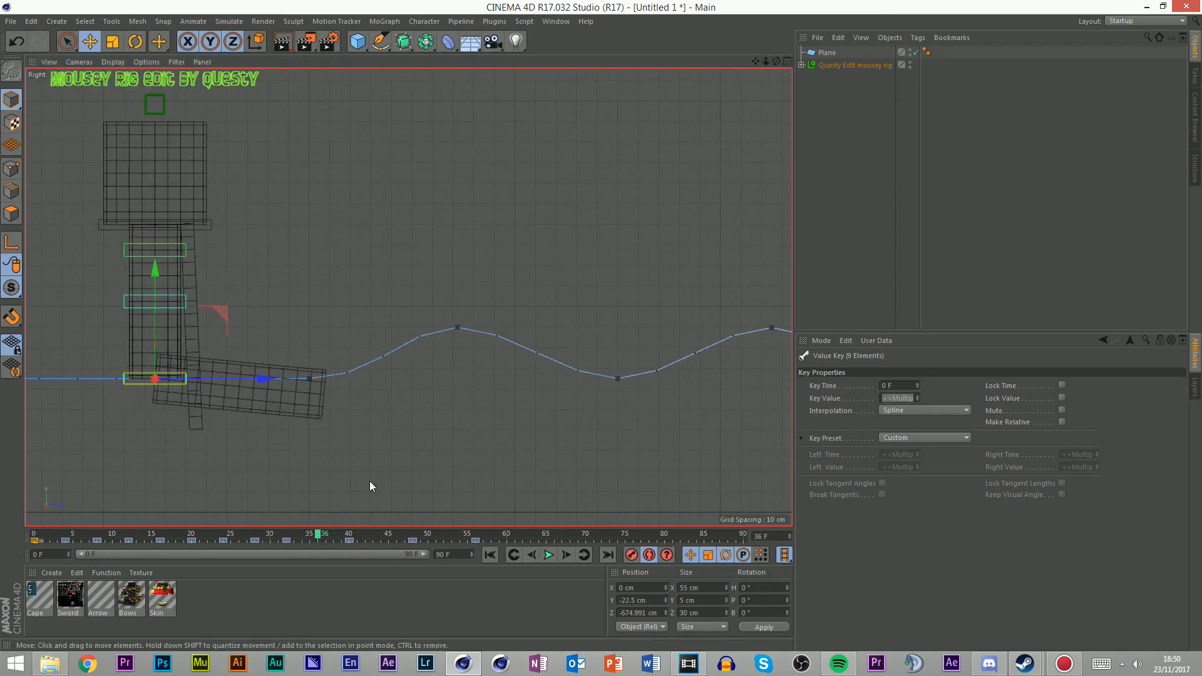
scroll(357, 408, "down", 3)
scroll(233, 395, "up", 6)
scroll(414, 409, "down", 2)
left_click_drag(487, 399, 485, 400)
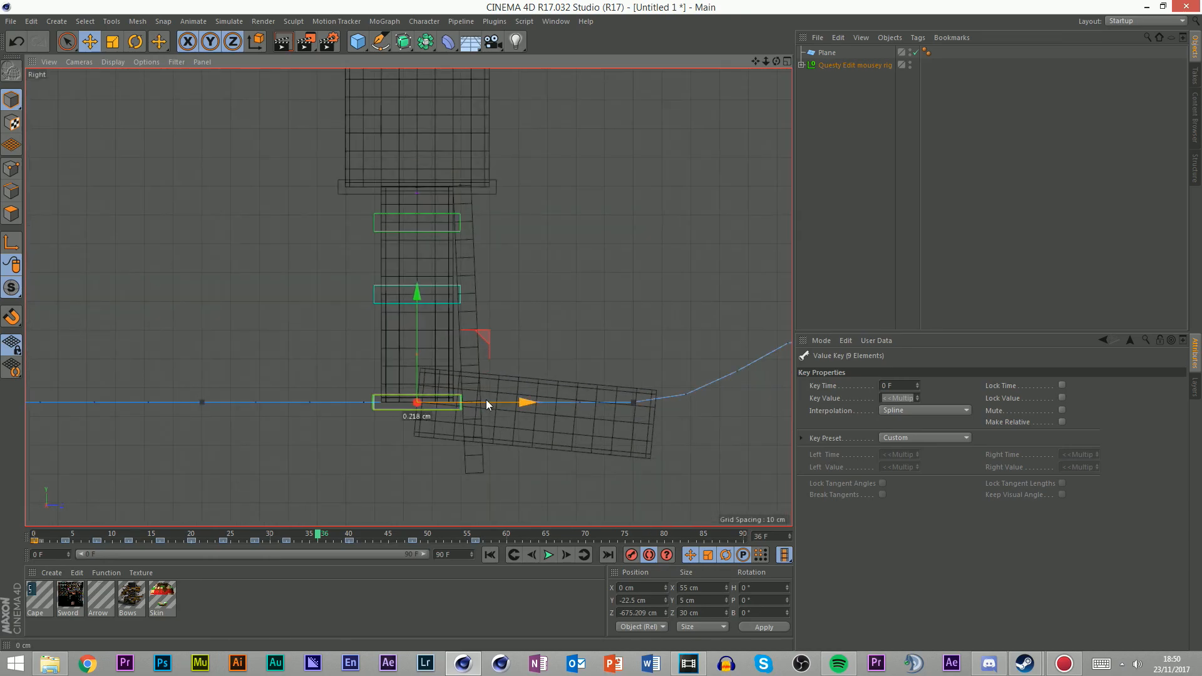
left_click_drag(418, 375, 422, 303)
scroll(563, 363, "down", 5)
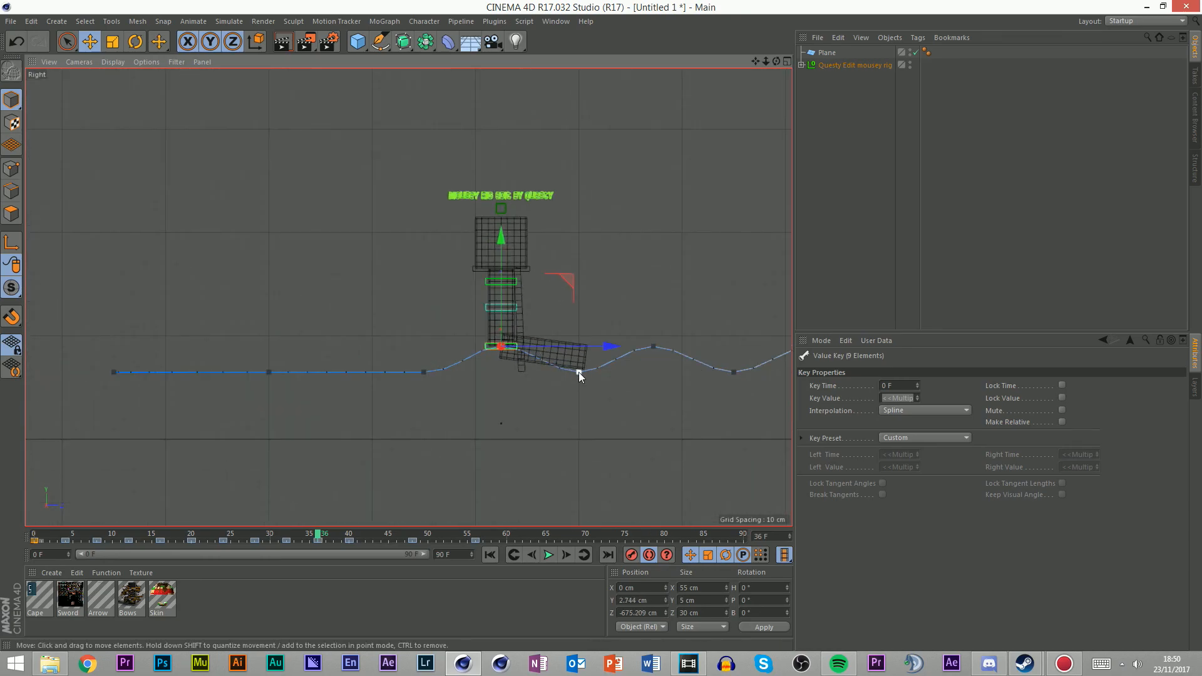
At frame 44, move the root controller forward to about Z -839 cm and raise it to about Y 2.4 cm
left_click_drag(359, 536, 380, 536)
scroll(263, 363, "up", 4)
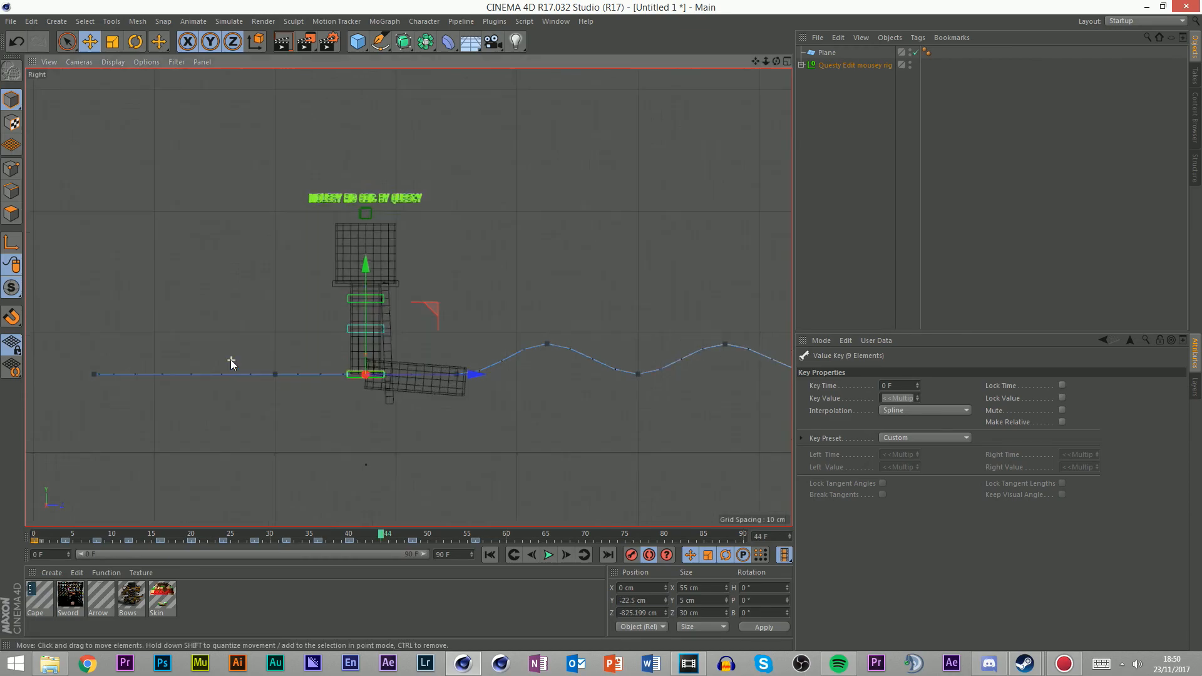
left_click_drag(491, 383, 465, 378)
left_click_drag(415, 343, 416, 302)
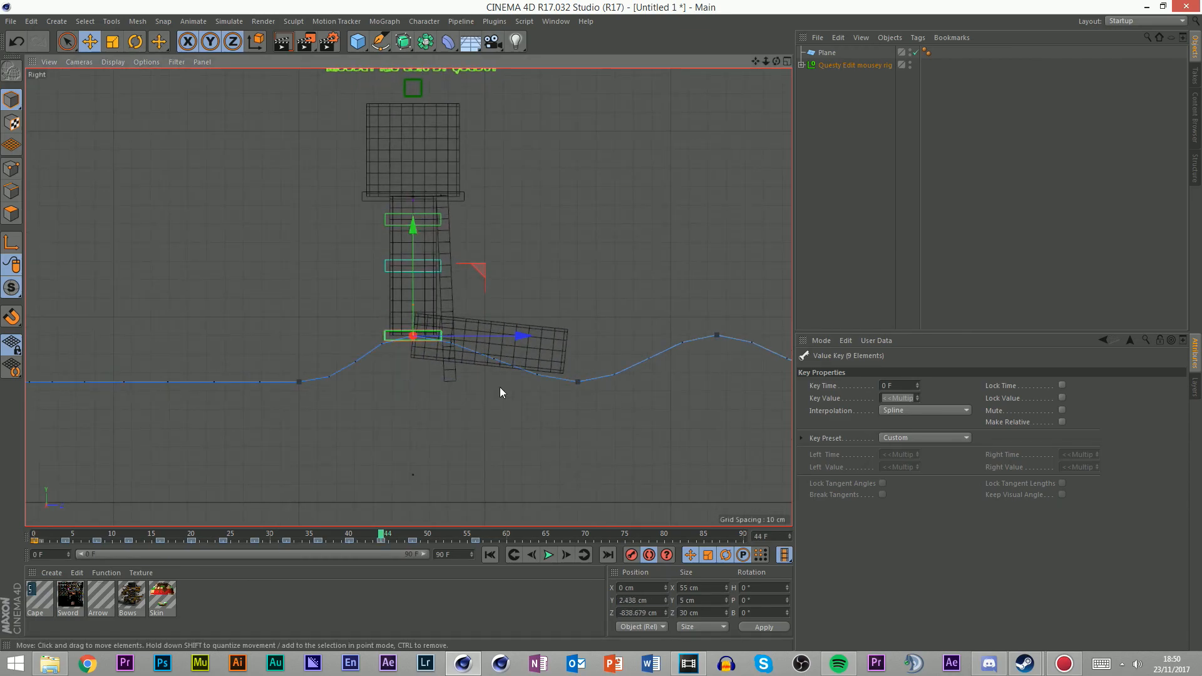
At frame 52, raise the root controller to about Y 3 cm and adjust its forward position to about Z -975 cm
left_click(566, 554)
left_click(566, 555)
left_click(566, 555)
left_click(566, 555)
left_click(566, 554)
left_click(566, 554)
left_click(567, 554)
left_click(566, 554)
left_click(566, 554)
left_click(531, 555)
scroll(550, 430, "down", 3)
scroll(315, 367, "up", 5)
left_click_drag(447, 443, 562, 446)
key("ctrl+z")
left_click_drag(486, 386, 492, 316)
scroll(267, 394, "down", 5)
left_click_drag(425, 384, 419, 384)
scroll(156, 374, "down", 5)
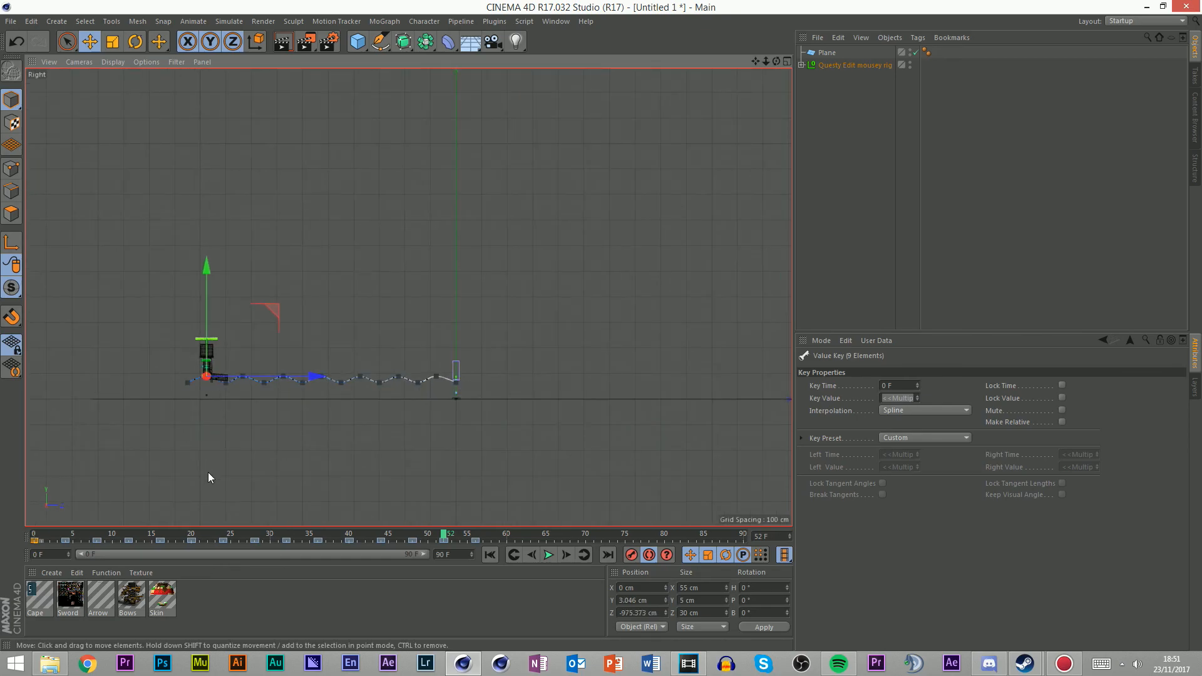
Play the walk animation from frame 0 in the perspective view to check the root controller's movement
left_click_drag(87, 540, 32, 542)
left_click(181, 414)
scroll(179, 407, "up", 3)
left_click(787, 63)
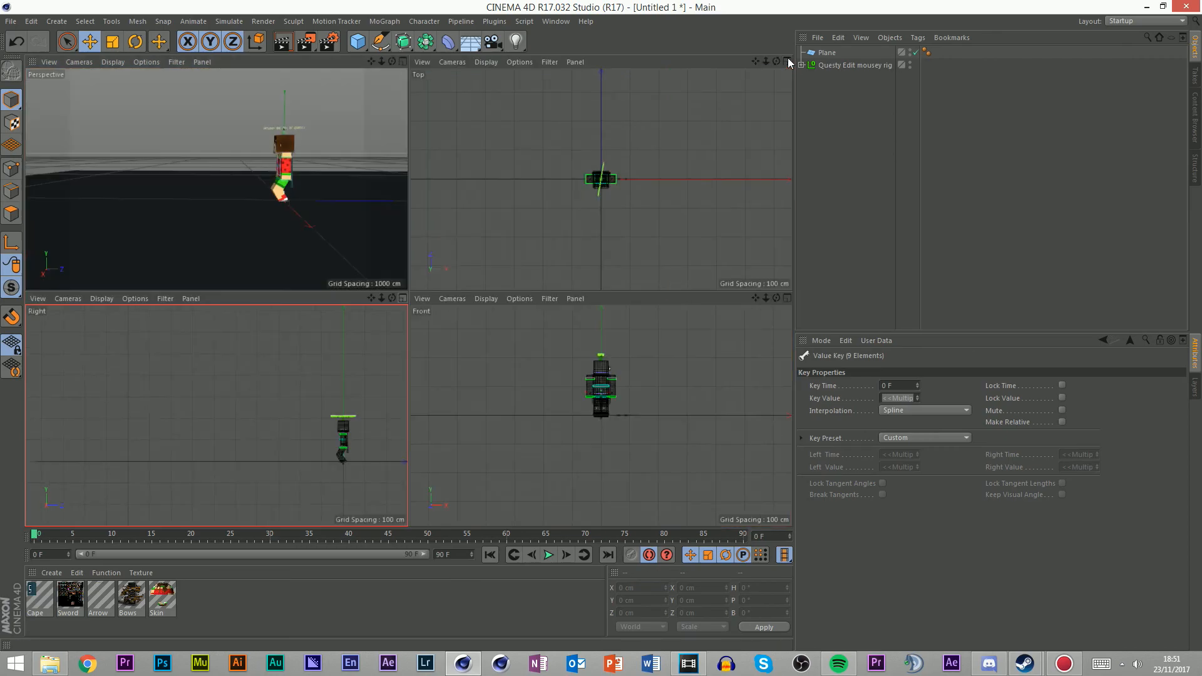
left_click(404, 63)
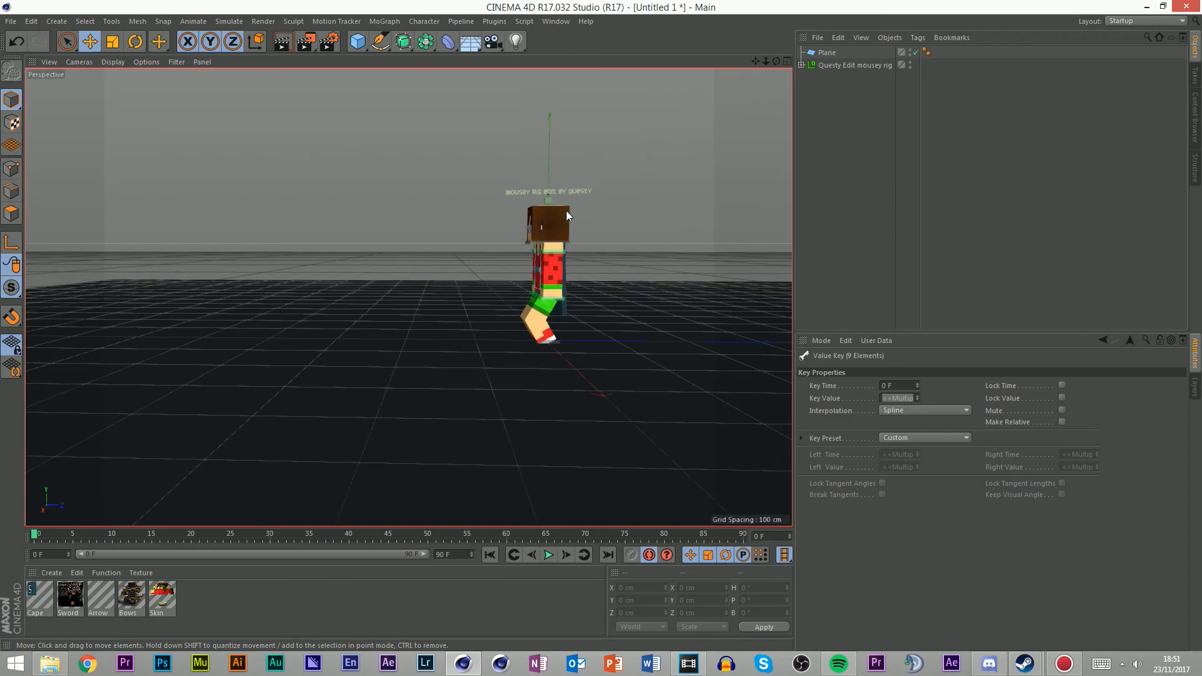
scroll(513, 218, "down", 3)
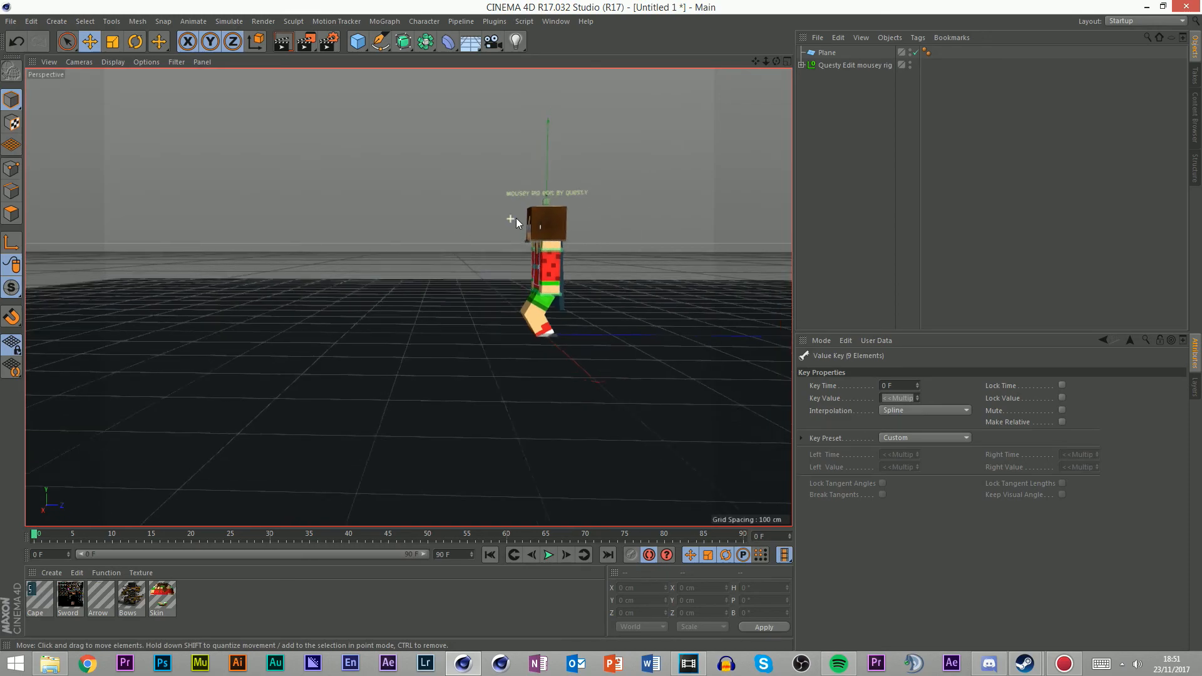
scroll(629, 343, "down", 4)
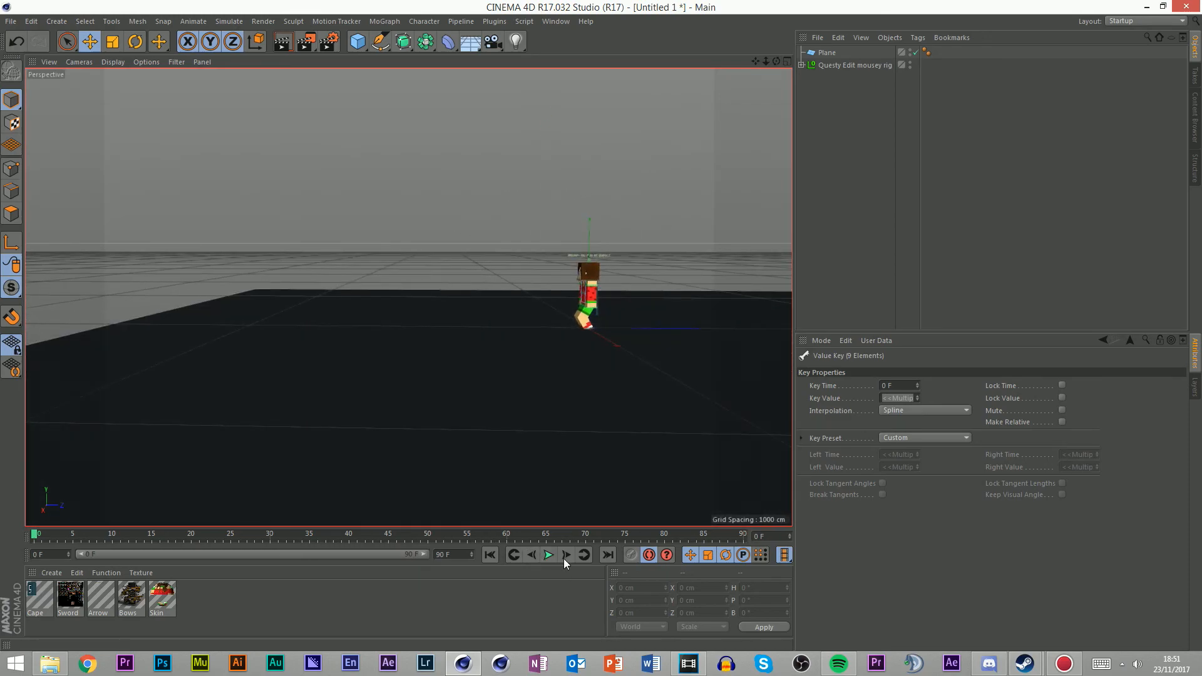
left_click(548, 554)
left_click(549, 557)
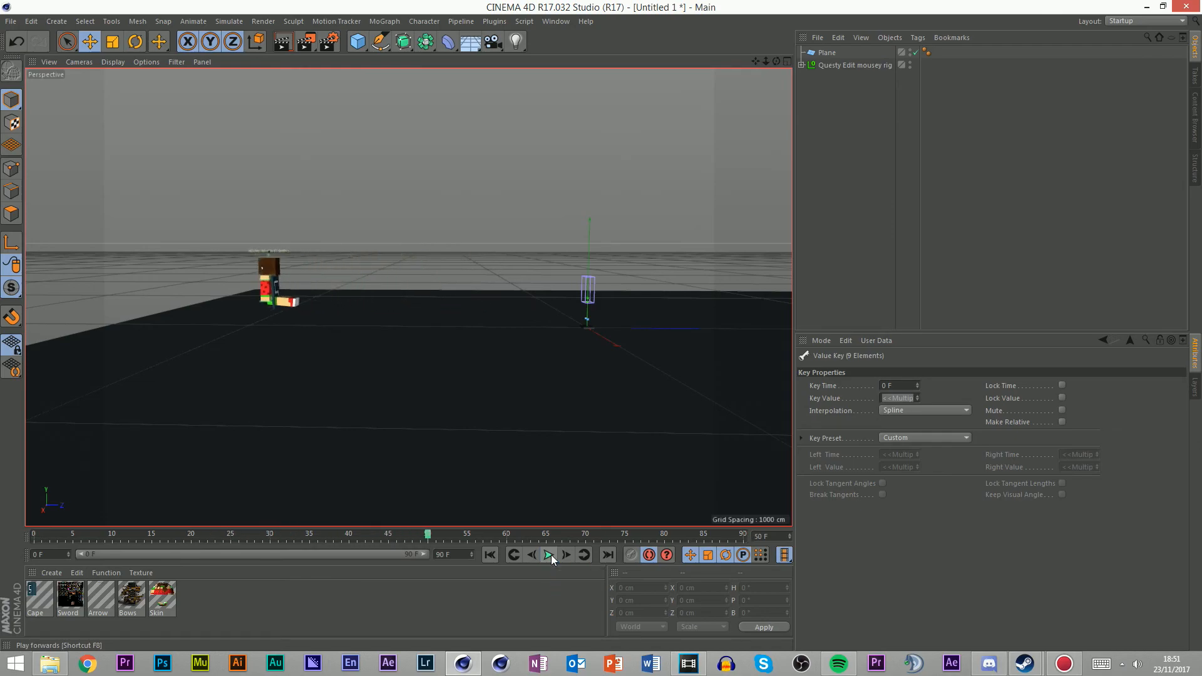
left_click_drag(335, 534, 33, 535)
At frame 4, lower the root controller to about Y -7.9 cm
scroll(602, 303, "up", 6)
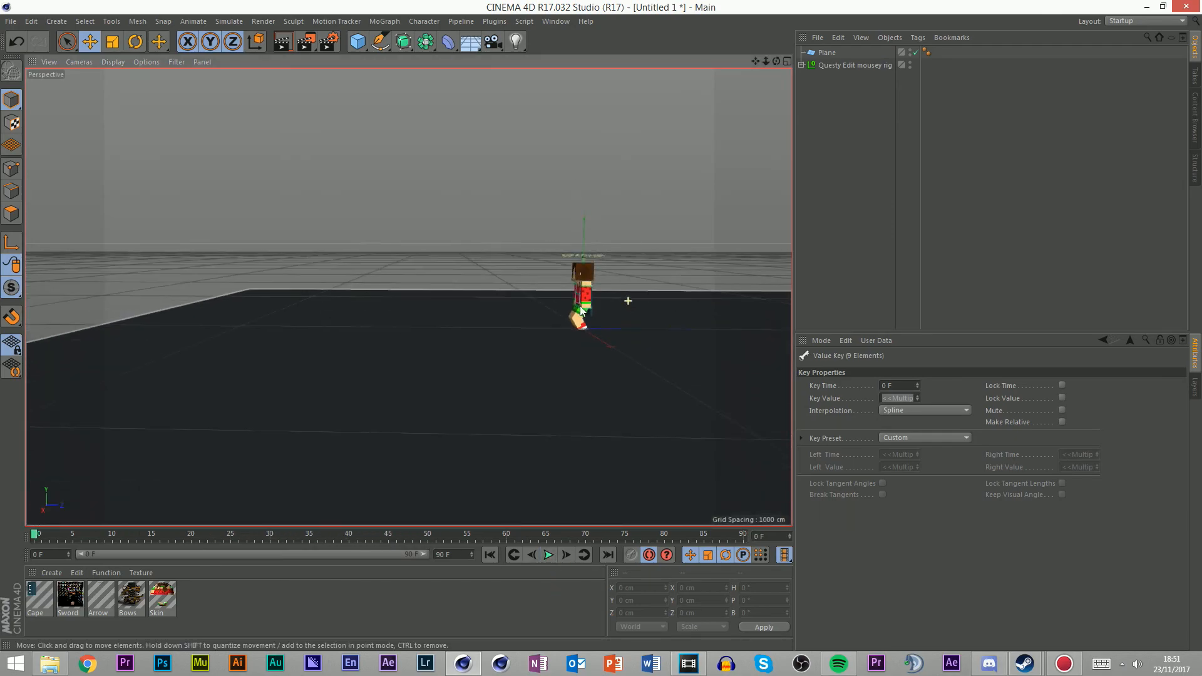
left_click(752, 291)
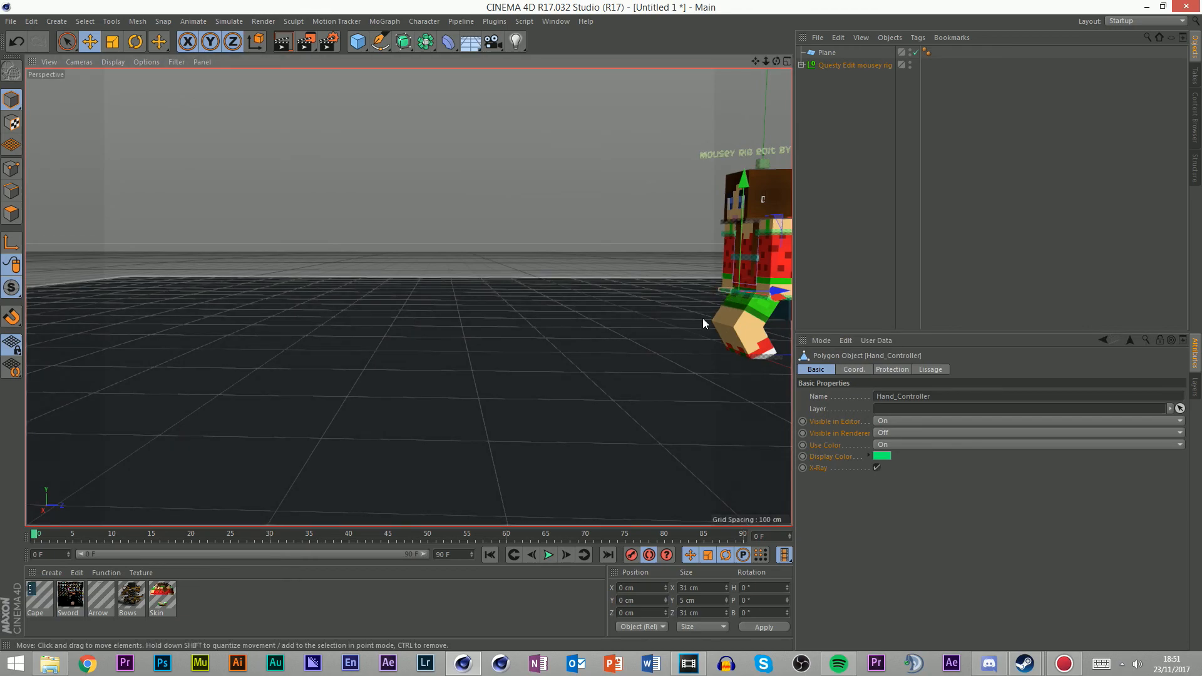
left_click(746, 290)
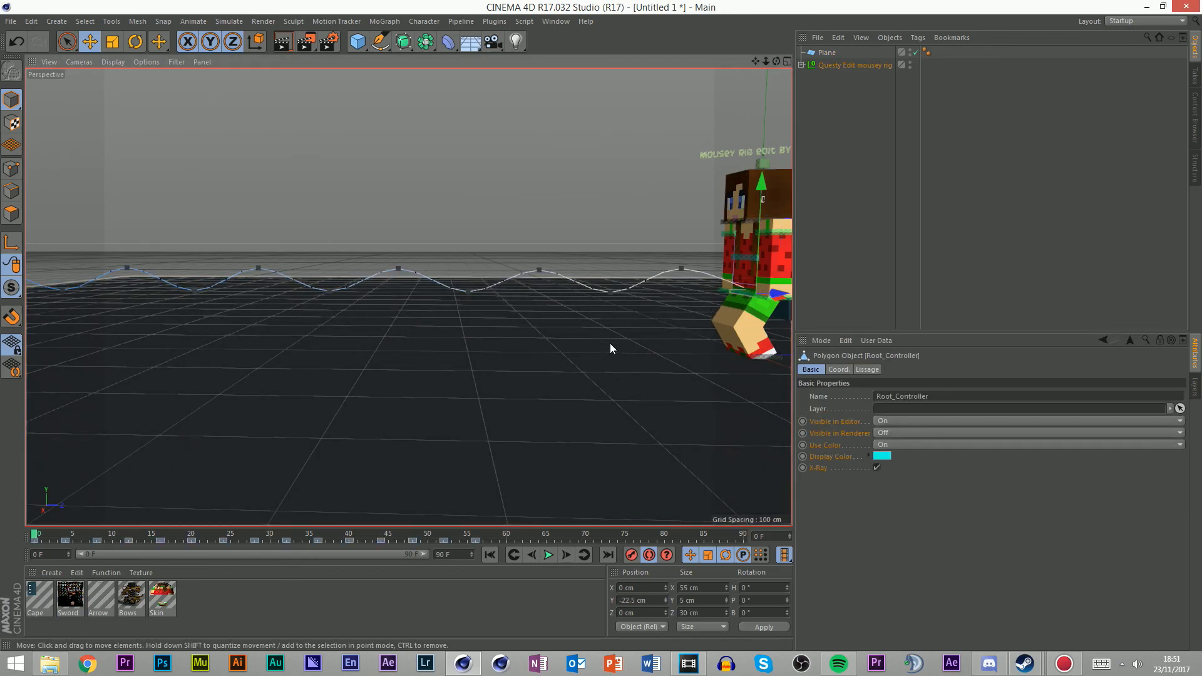
left_click(65, 535)
left_click_drag(688, 227, 686, 243)
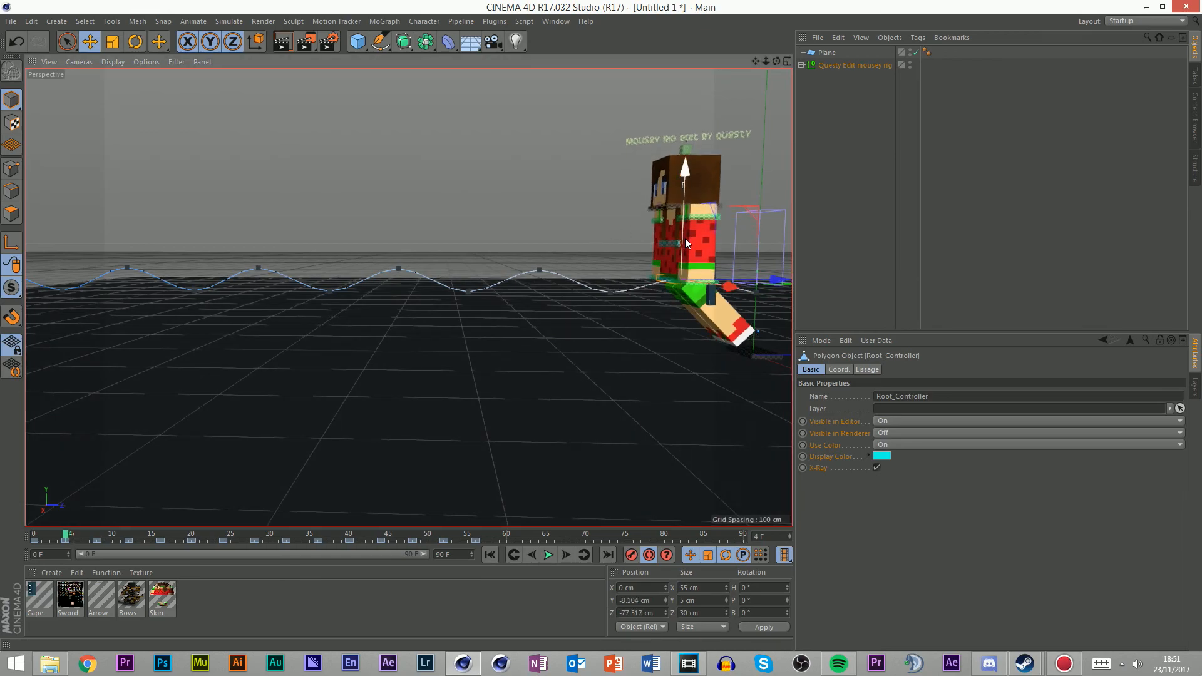
left_click(787, 62)
left_click(407, 63)
left_click(787, 62)
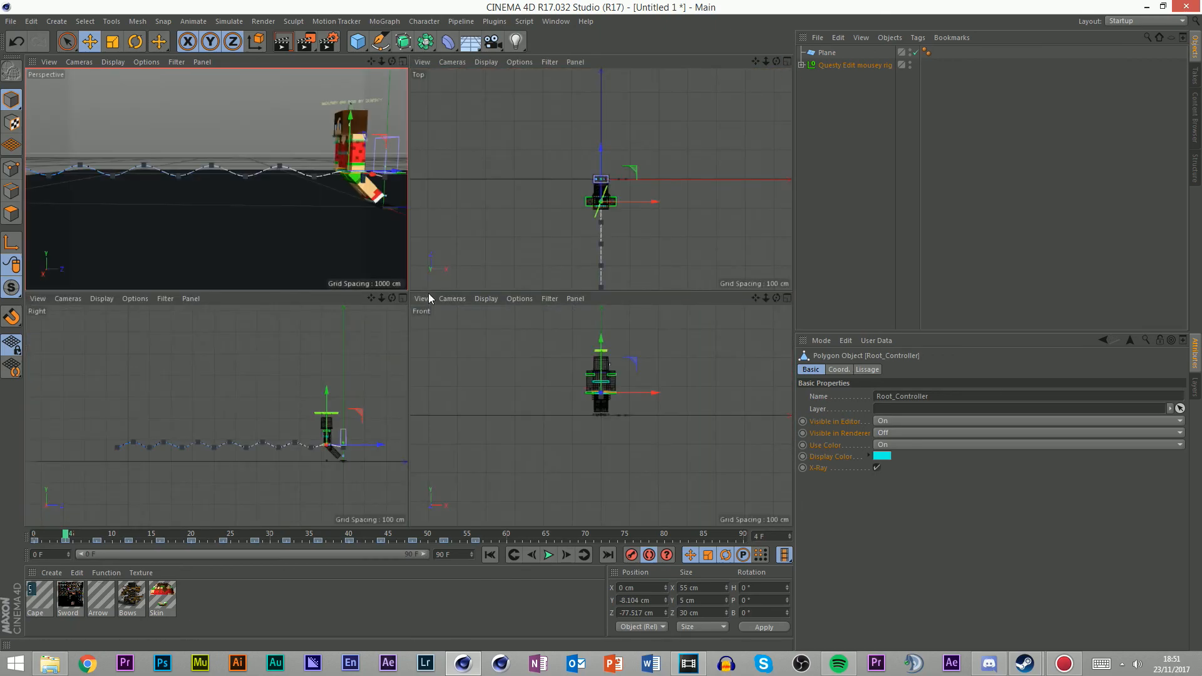
left_click(403, 297)
scroll(670, 355, "up", 12)
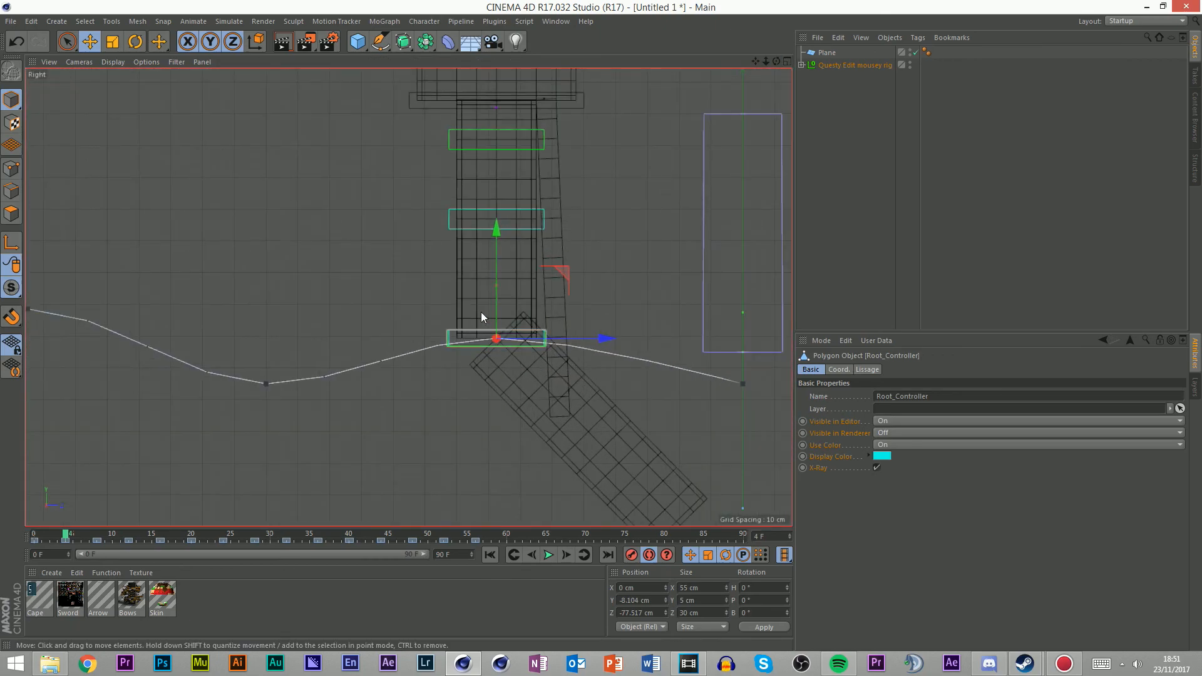
left_click_drag(495, 307, 500, 306)
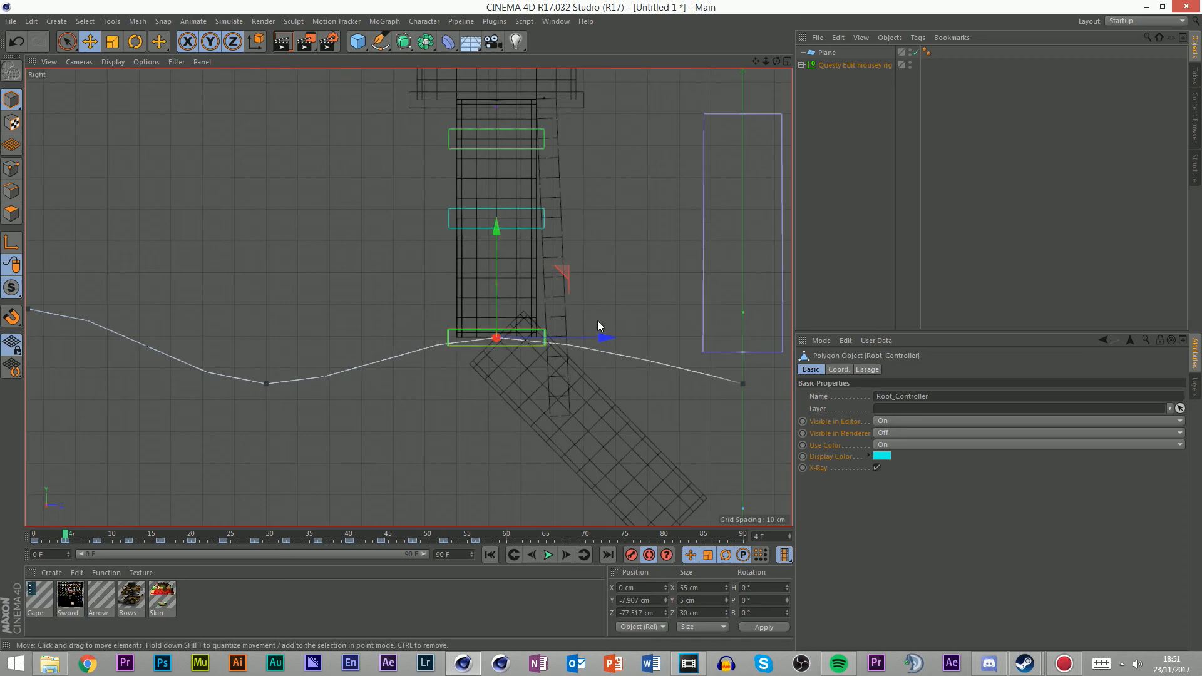
Adjust the root controller's height at the raised keys of frames 12 and 20 to match the lowered first peak
scroll(585, 327, "down", 5)
left_click(327, 316)
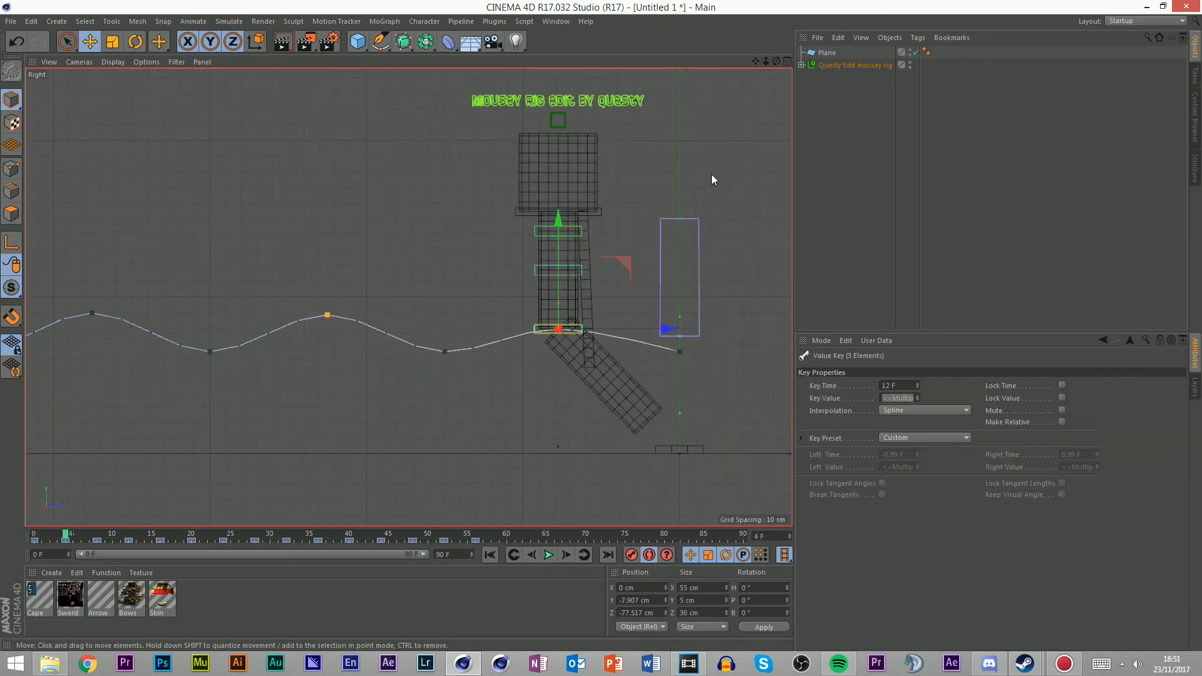
left_click(582, 554)
left_click_drag(326, 302, 330, 298)
scroll(603, 350, "down", 5)
left_click(583, 554)
left_click(584, 555)
scroll(440, 393, "up", 5)
left_click_drag(407, 83, 407, 101)
Lower the root controller at the raised keys of frames 28 and 36
left_click(583, 554)
left_click(584, 555)
key("ctrl+z")
left_click_drag(755, 62, 1163, 143)
left_click_drag(528, 161, 528, 181)
double_click(584, 554)
left_click_drag(250, 163, 249, 184)
Lower the root controller's raised keys at frames 44 and 52, bringing frame 52 to about Y -7.6 cm
double_click(583, 555)
left_click_drag(755, 62, 1075, 80)
left_click_drag(271, 181, 271, 201)
left_click(585, 554)
left_click(584, 554)
left_click_drag(755, 61, 968, 74)
left_click_drag(372, 290, 379, 311)
Replay the animation in the perspective view to check the softened vertical bounce
left_click(787, 60)
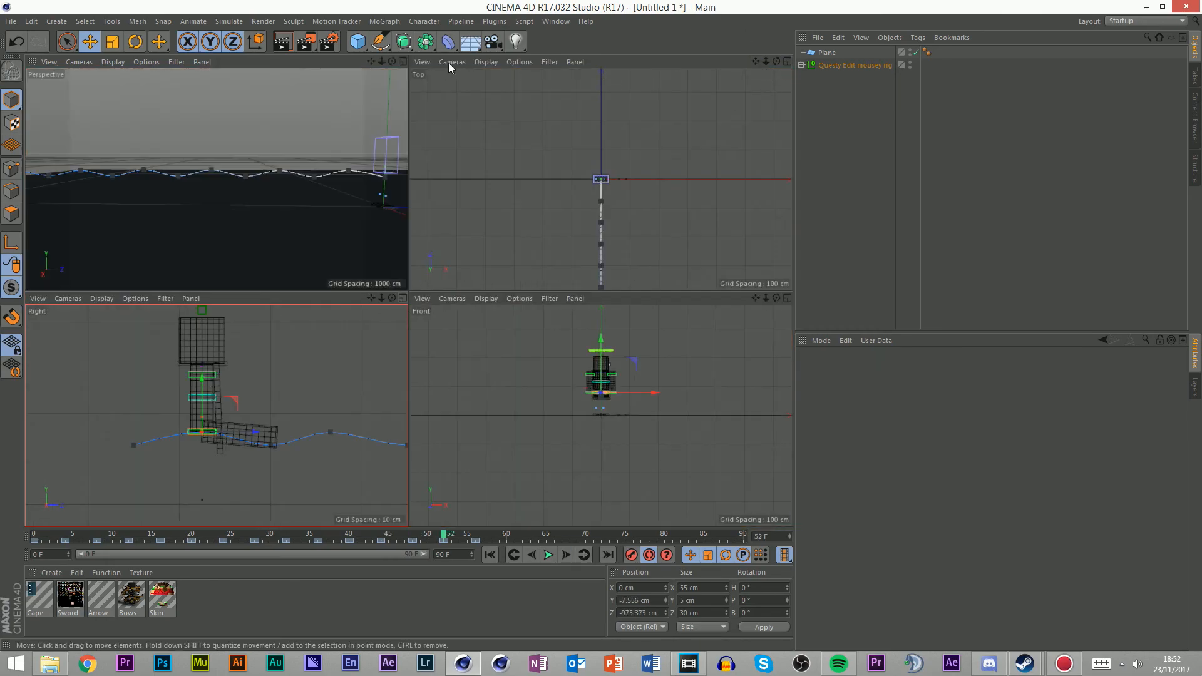
left_click(402, 61)
scroll(303, 423, "down", 3)
left_click(477, 193)
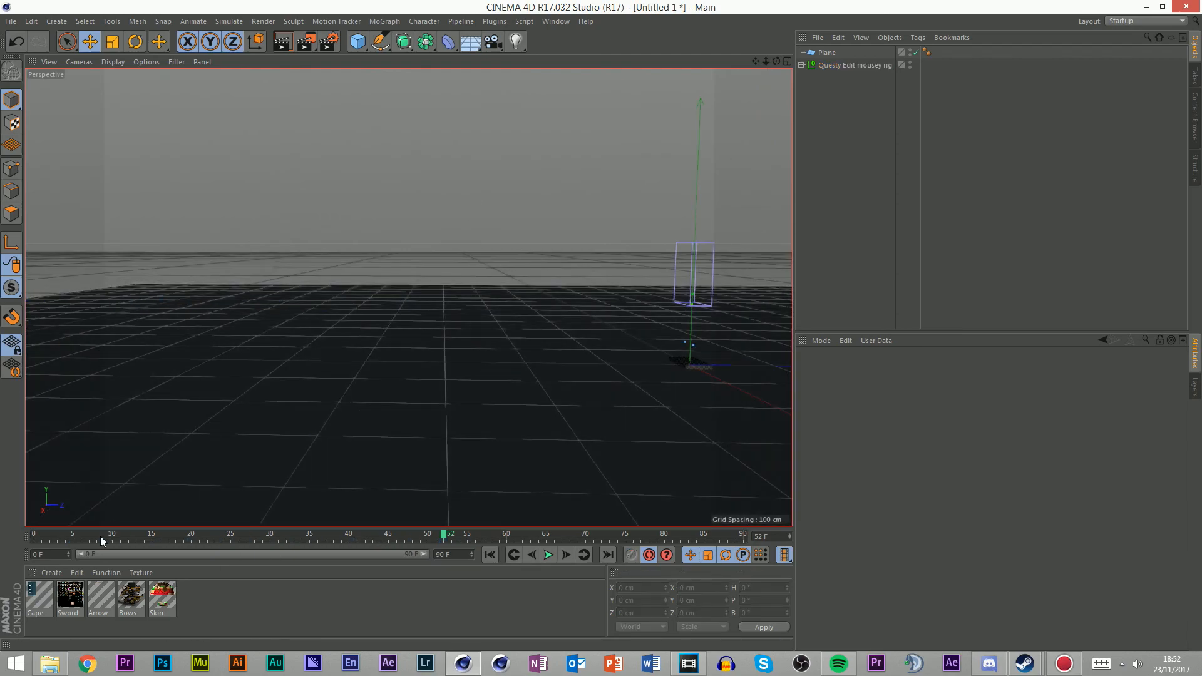
key("shift+f")
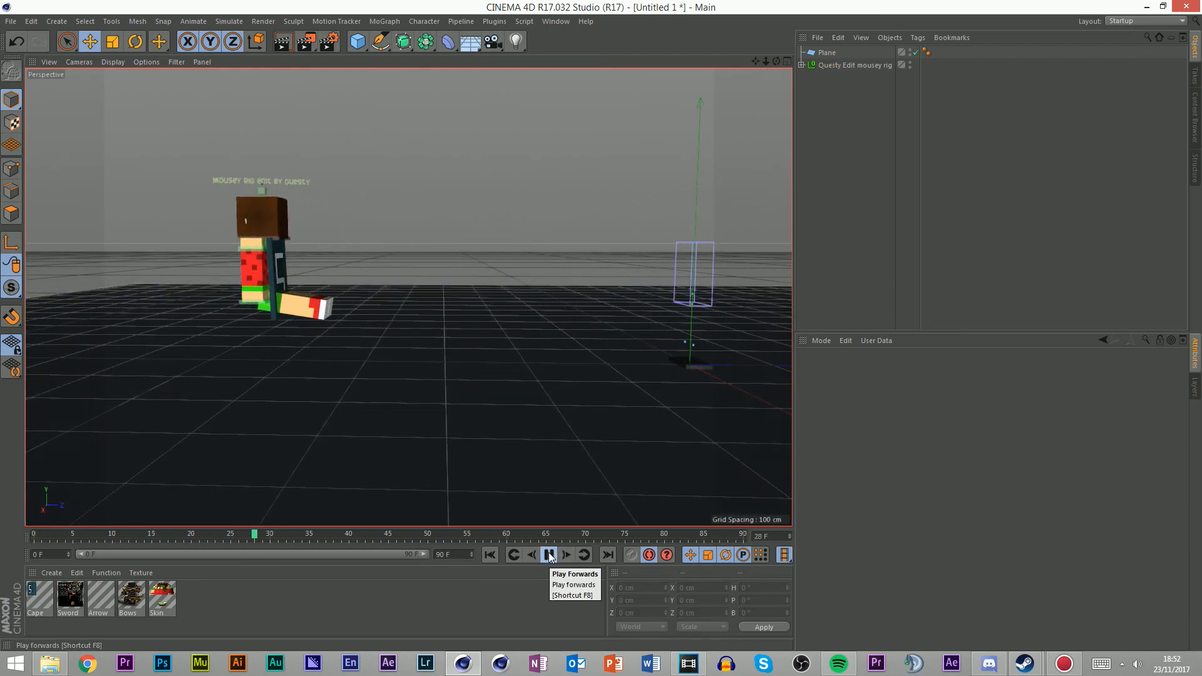
left_click(549, 556)
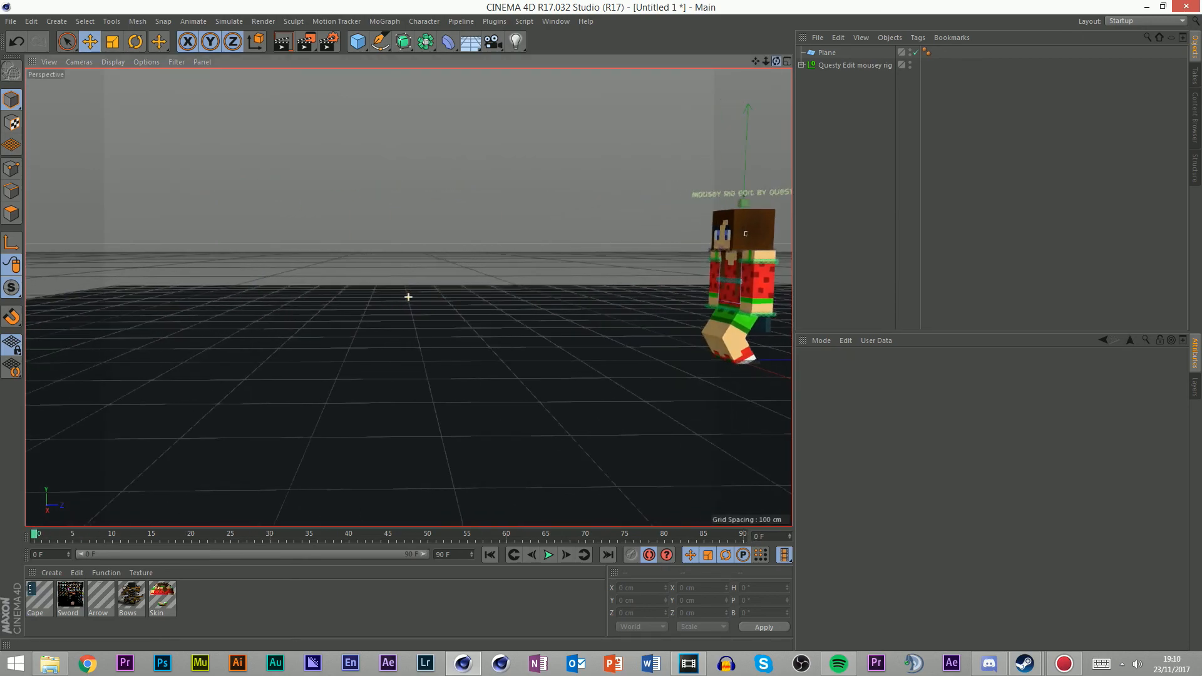
At frame 0, move one foot controller back to about Z 36 cm and the other forward to about Z -30 cm
left_click_drag(408, 297, 618, 285, "alt")
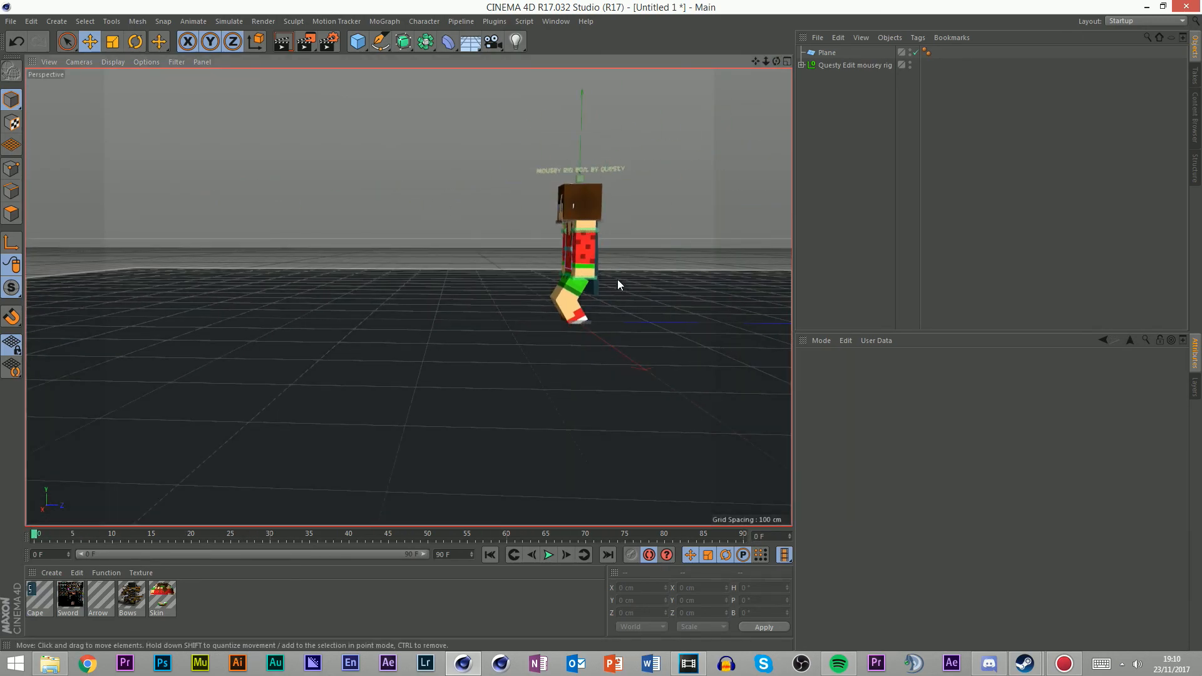
left_click(576, 321)
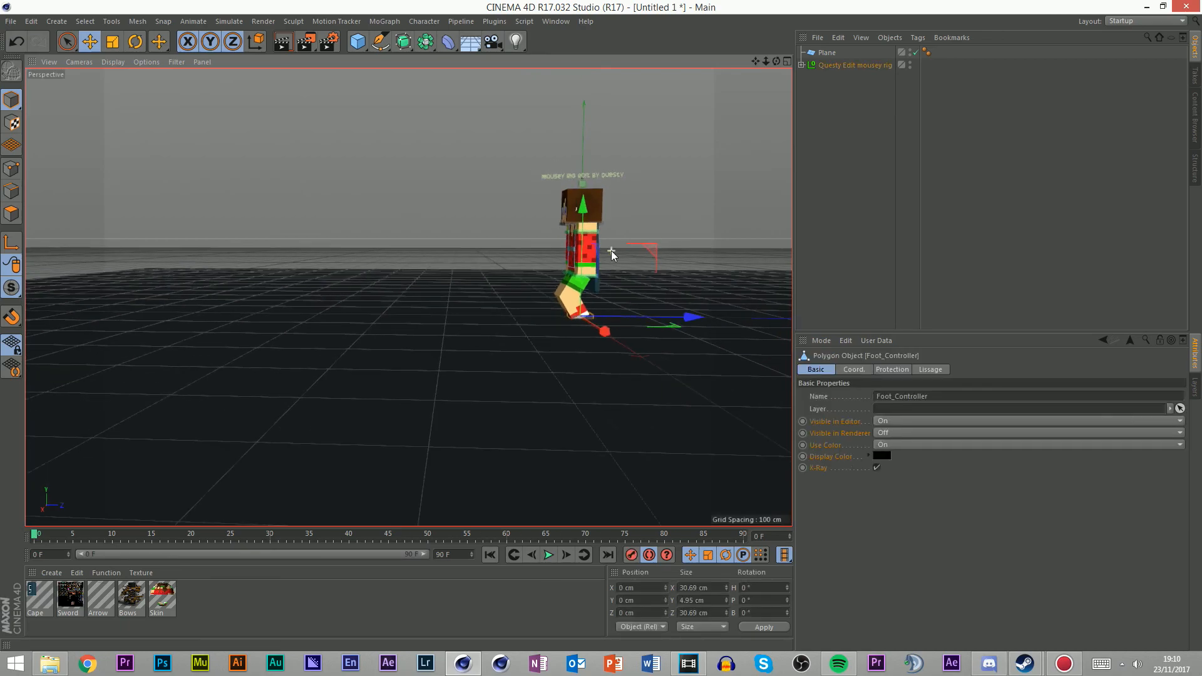
scroll(609, 255, "up", 5)
left_click_drag(127, 537, 22, 522)
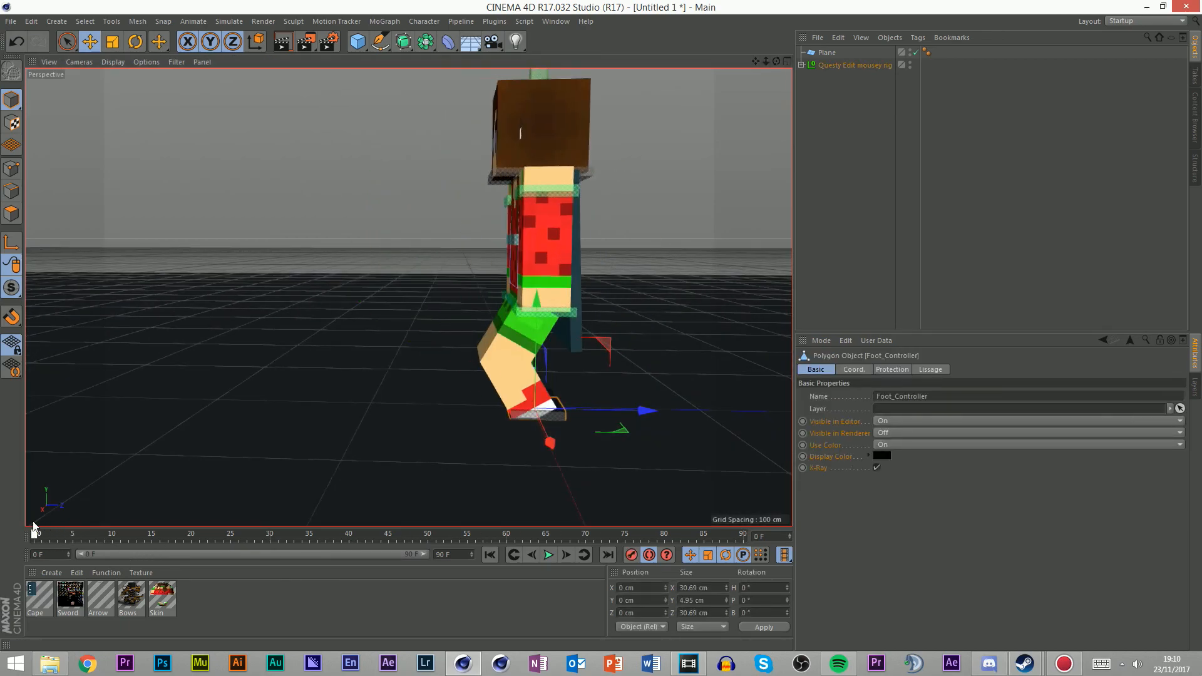
left_click_drag(626, 428, 568, 414)
left_click(557, 315)
left_click(482, 400)
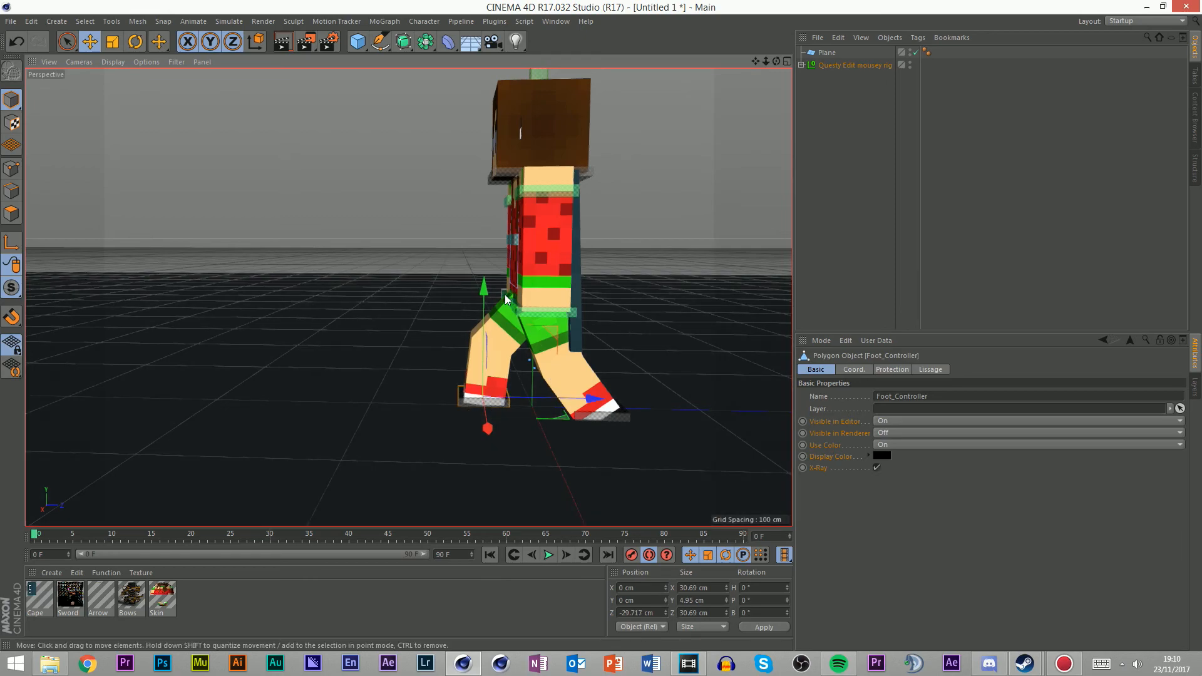
Select both foot controllers and record a keyframe for them at frame 0
left_click(610, 405)
left_click(572, 412)
left_click(462, 398, "shift")
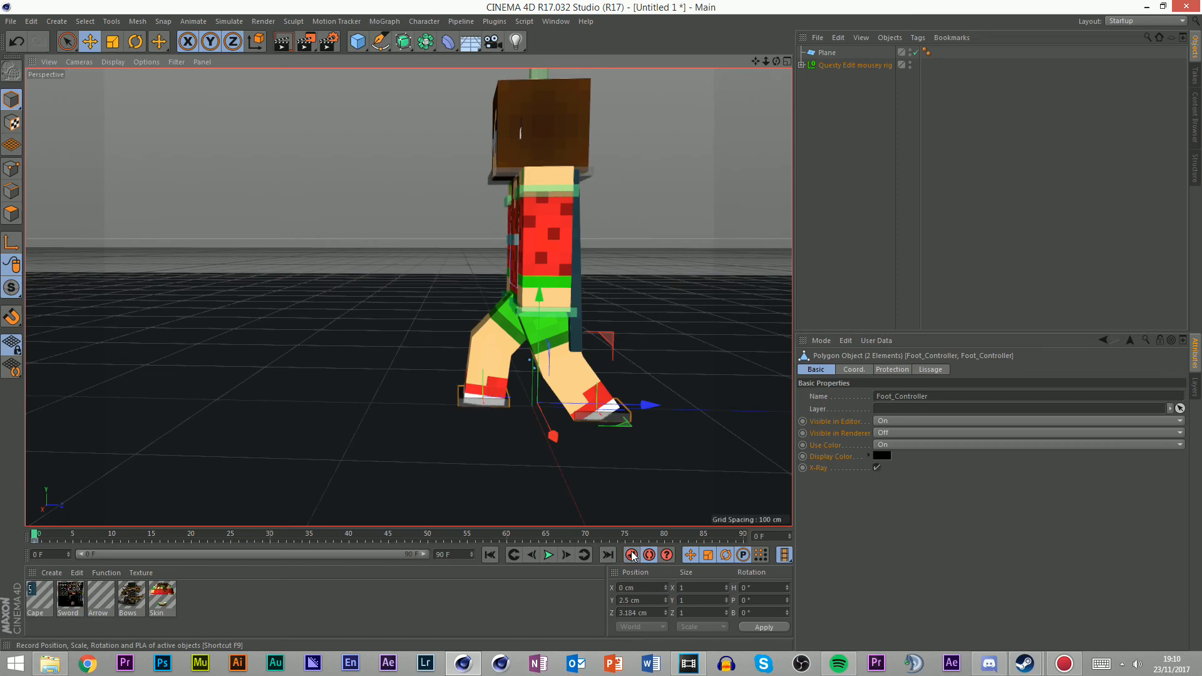
left_click(633, 555)
left_click(724, 204)
left_click(600, 417)
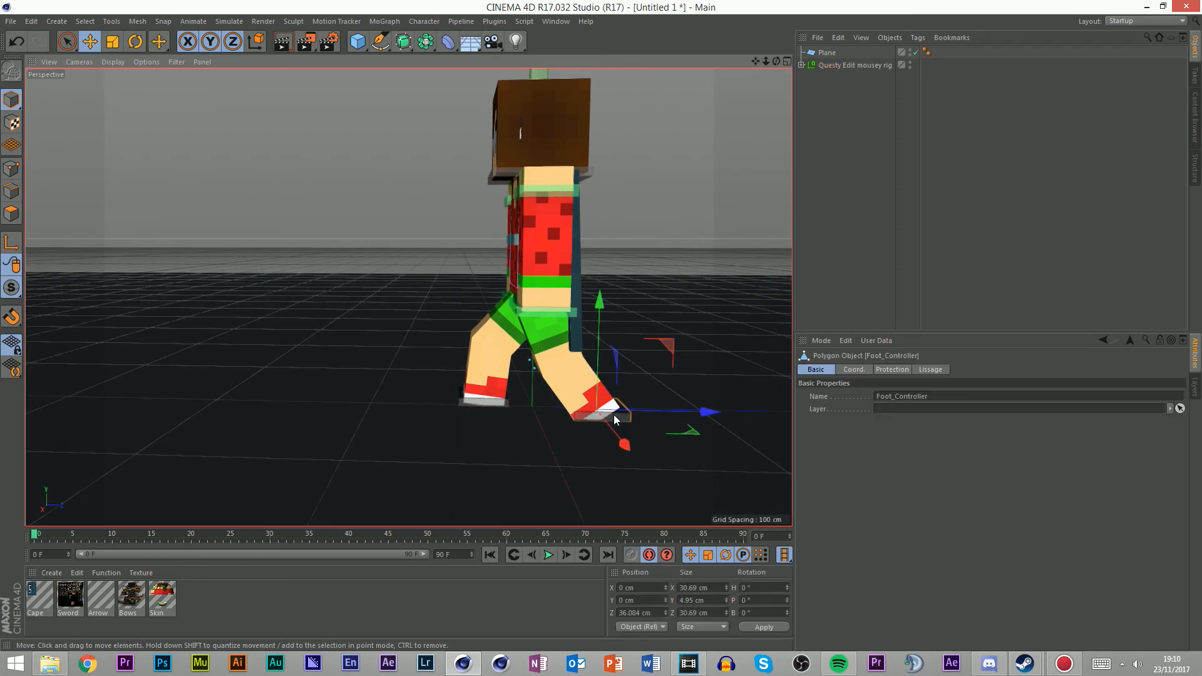
left_click(604, 515)
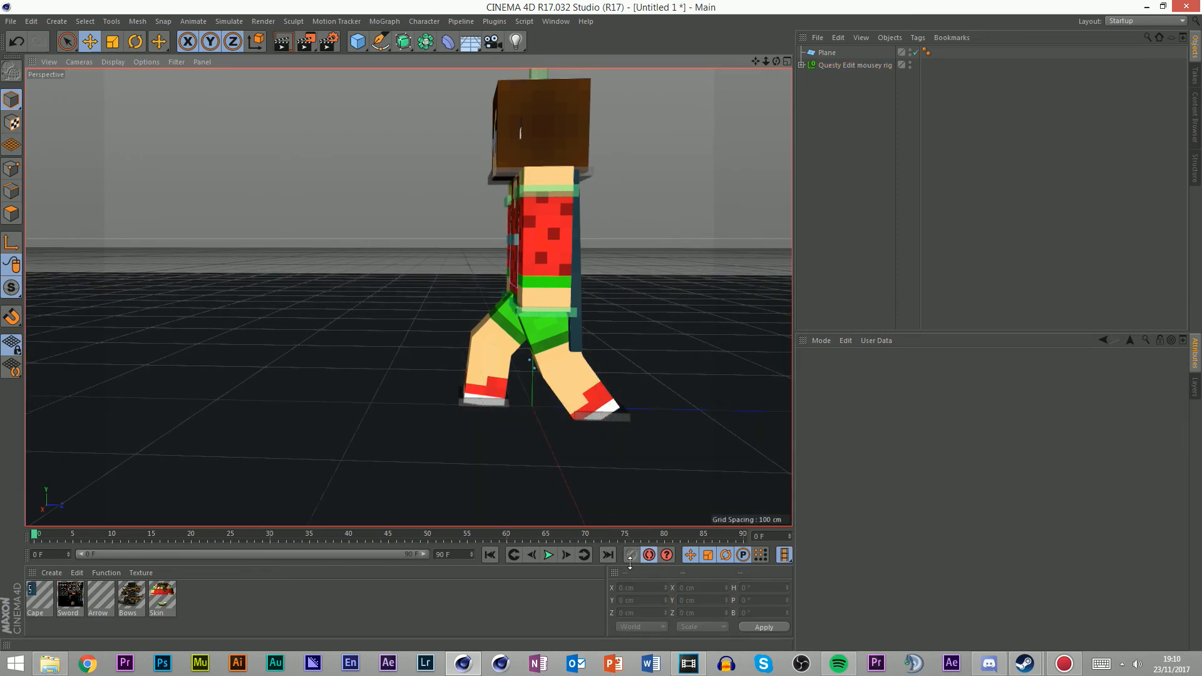
Go to frame 4 and select the rear foot controller
left_click(619, 411)
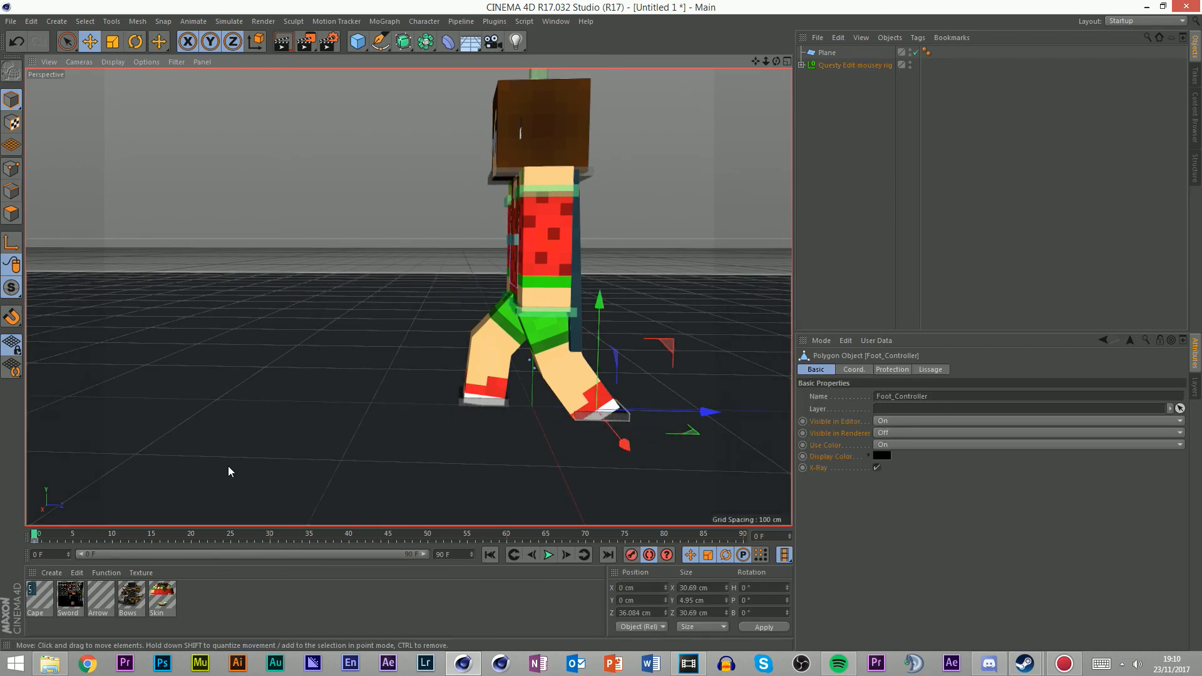
left_click_drag(46, 536, 65, 534)
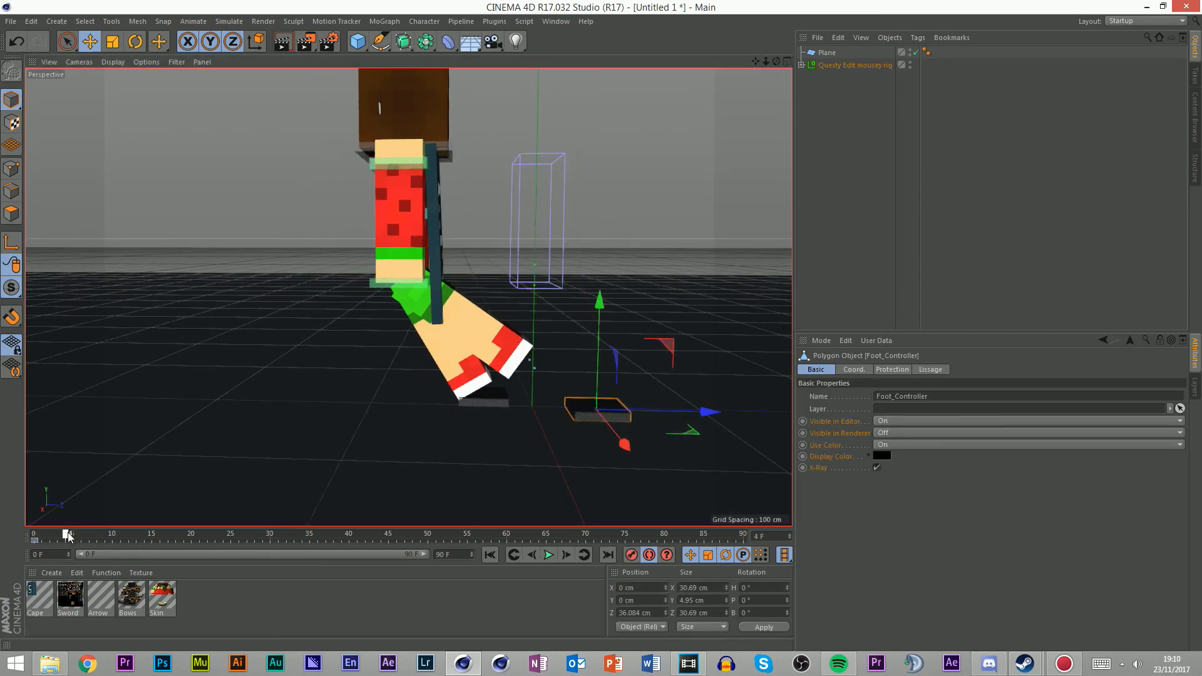
left_click_drag(776, 61, 814, 64)
left_click(369, 276)
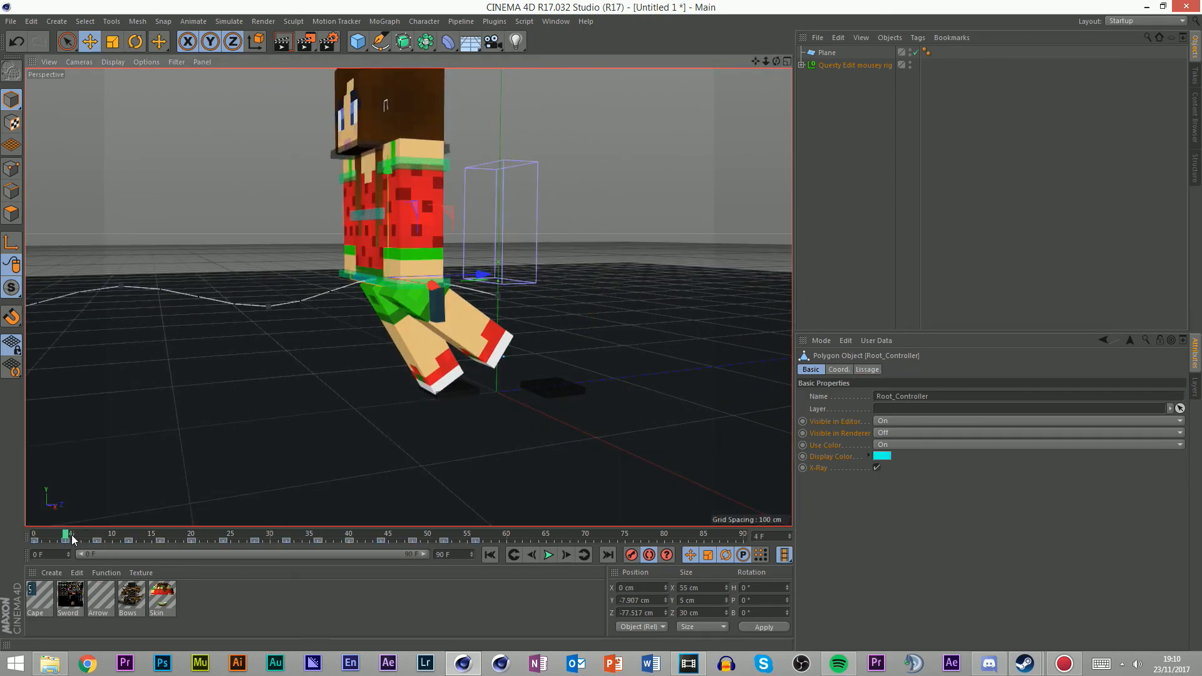
left_click(542, 384)
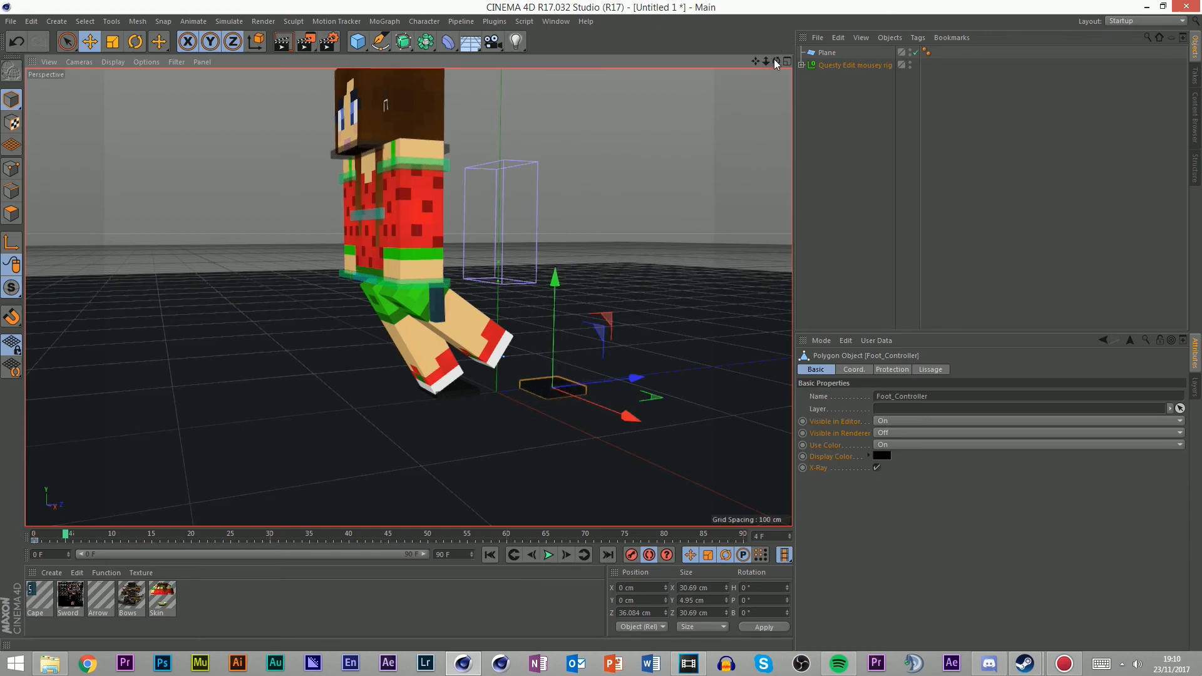
Try to move the rear foot controller toward the body at frame 4
left_click_drag(773, 59, 789, 147)
left_click_drag(684, 362, 647, 338)
key("ctrl+z")
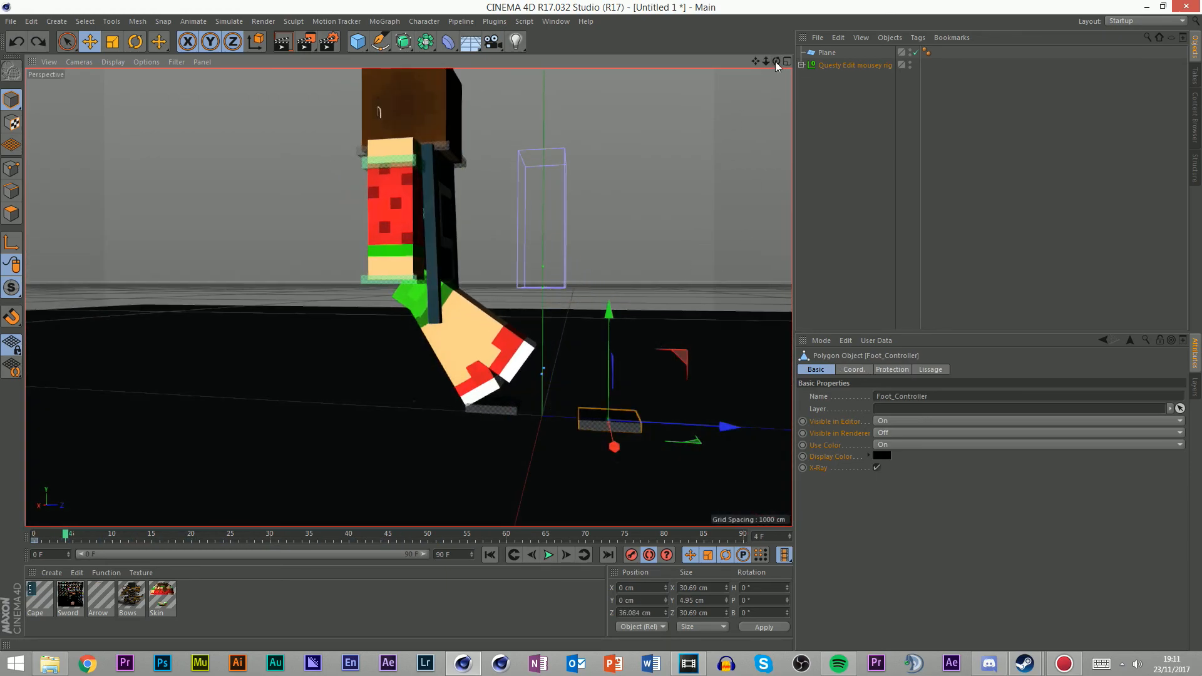
left_click_drag(774, 62, 773, 64)
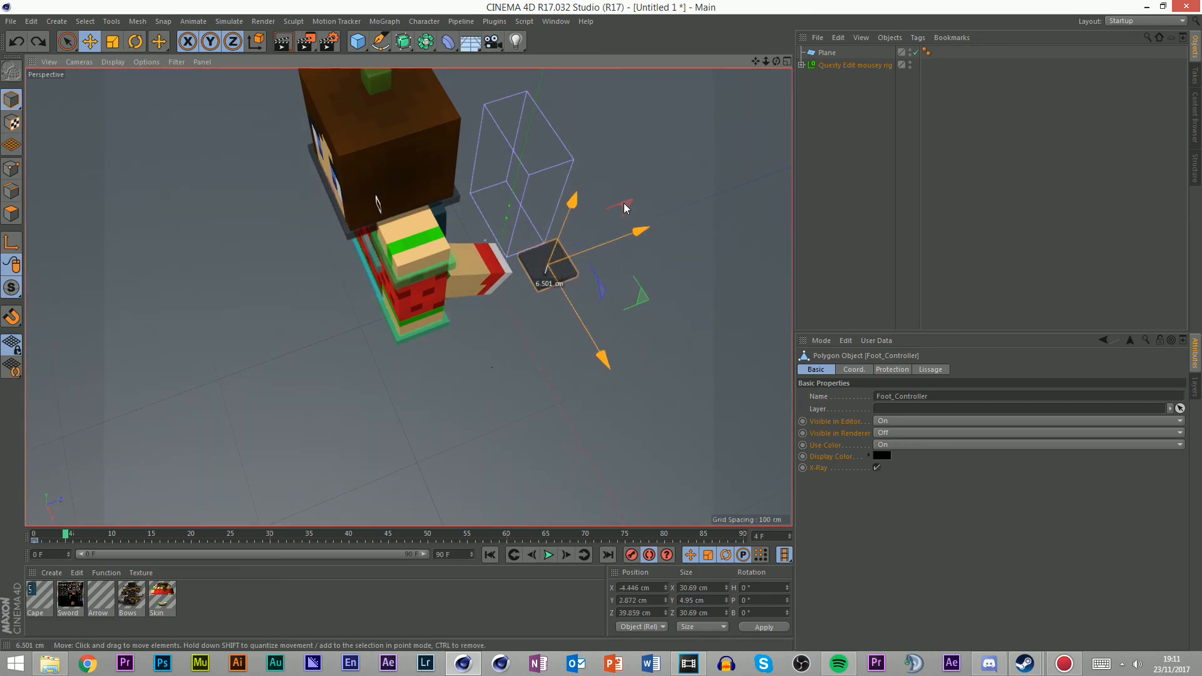
left_click_drag(623, 212, 526, 236)
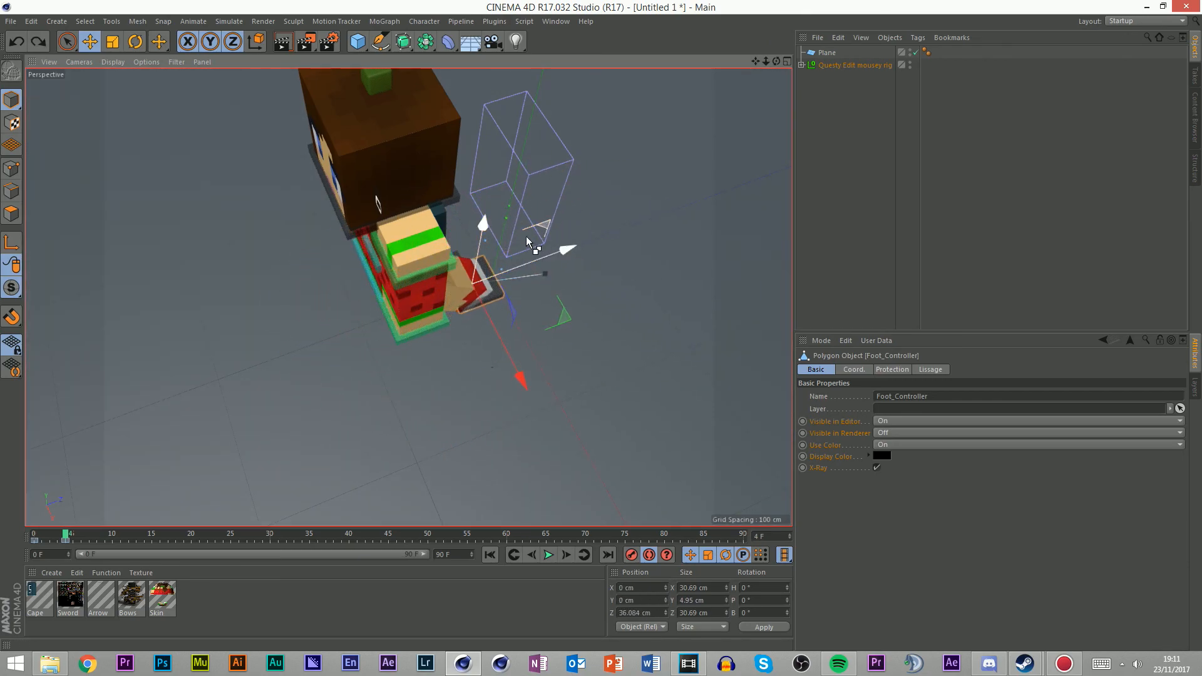
left_click_drag(776, 62, 778, 66)
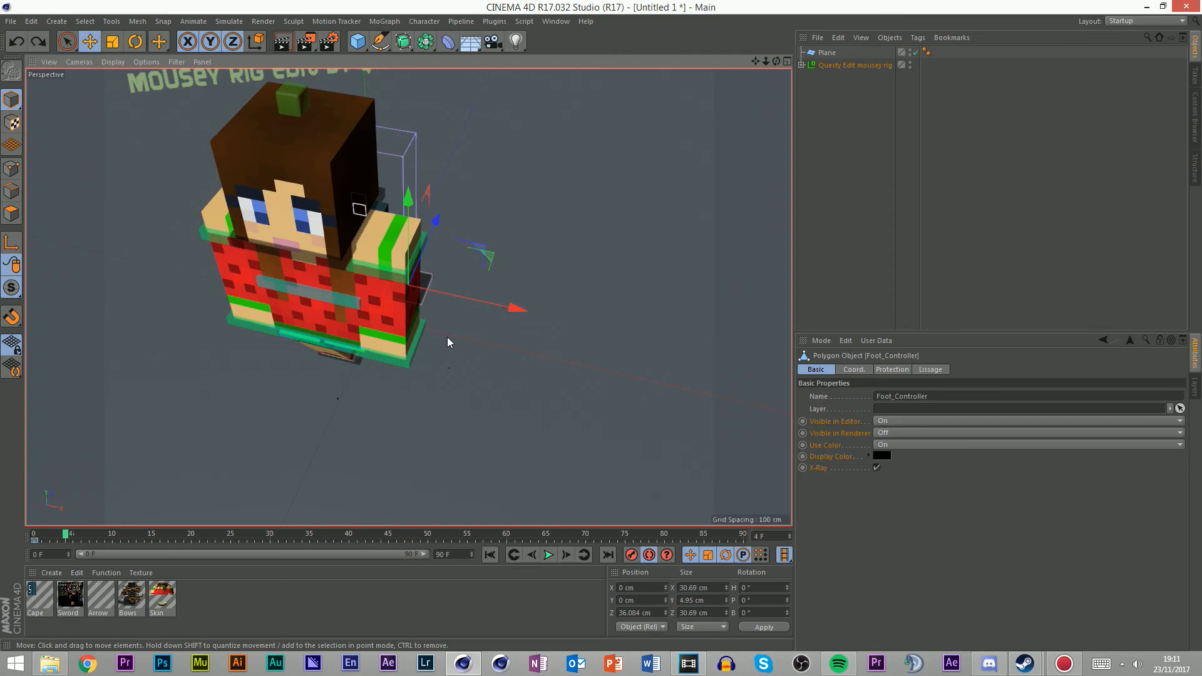
At frame 4, lift the rear foot controller to about Y 21 cm and bring it forward to about Z -87 cm
mouse_move(776, 61)
left_mouse_down()
mouse_move(790, 63)
mouse_move(774, 65)
left_mouse_up()
left_click_drag(641, 388, 486, 358)
left_click_drag(776, 61, 754, 40)
left_click_drag(509, 419, 472, 420)
scroll(521, 375, "down", 5)
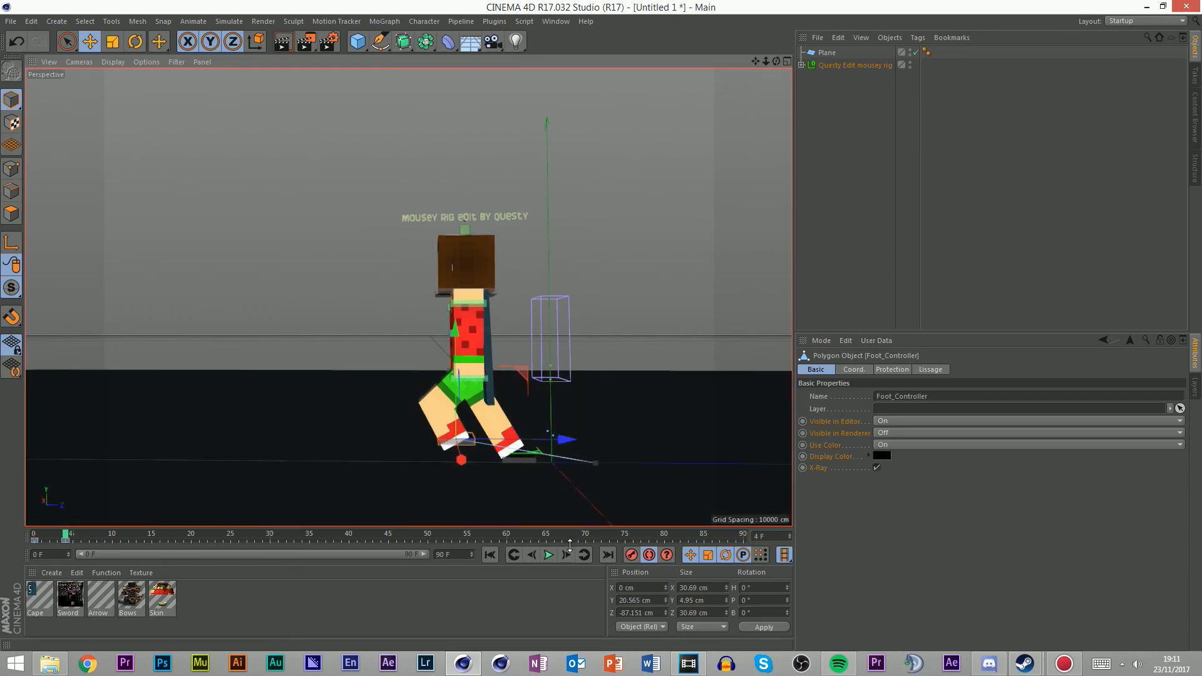
At frame 8, plant the swinging foot controller on the floor in front of the body and select the other foot controller
left_click(567, 554)
left_click(567, 554)
left_click(567, 554)
left_click(567, 554)
left_click_drag(523, 378, 517, 458)
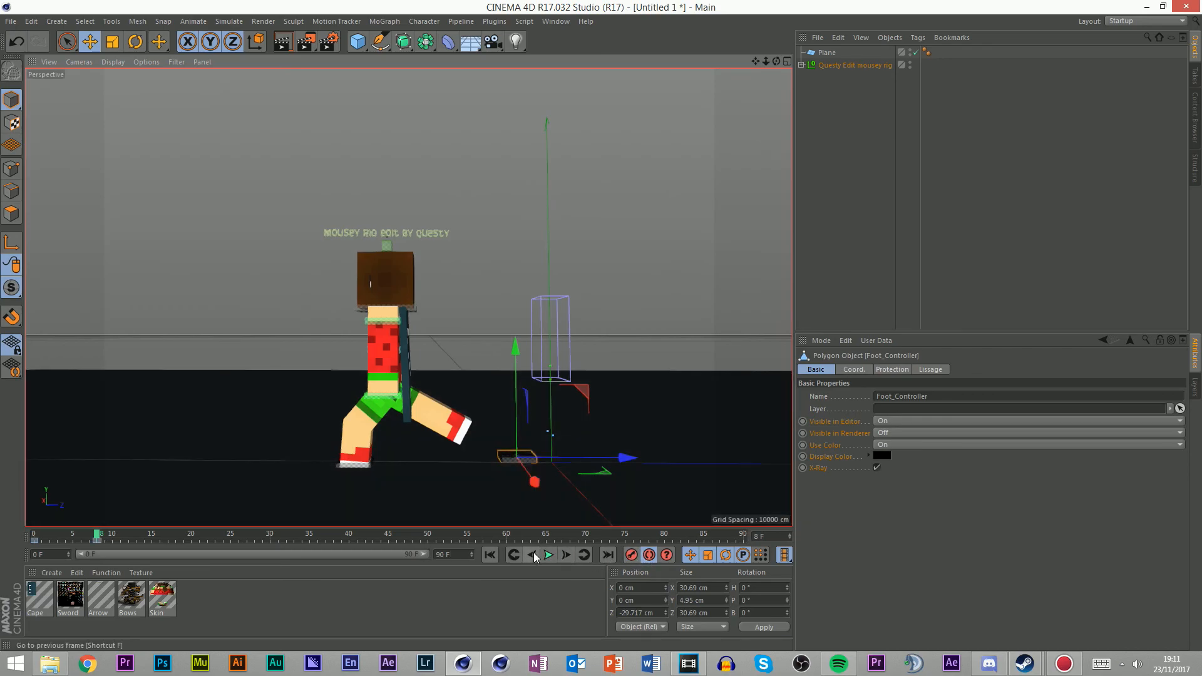
Step back and forth through frames 0 to 12 to examine how the feet and body move
left_click(532, 555)
left_click(532, 555)
left_click(532, 555)
left_click(532, 555)
left_click(532, 555)
left_click(531, 555)
left_click(531, 556)
left_click(530, 556)
left_click(565, 555)
left_click(566, 554)
left_click(566, 554)
left_click(566, 555)
left_click(566, 555)
left_click(566, 555)
left_click(565, 555)
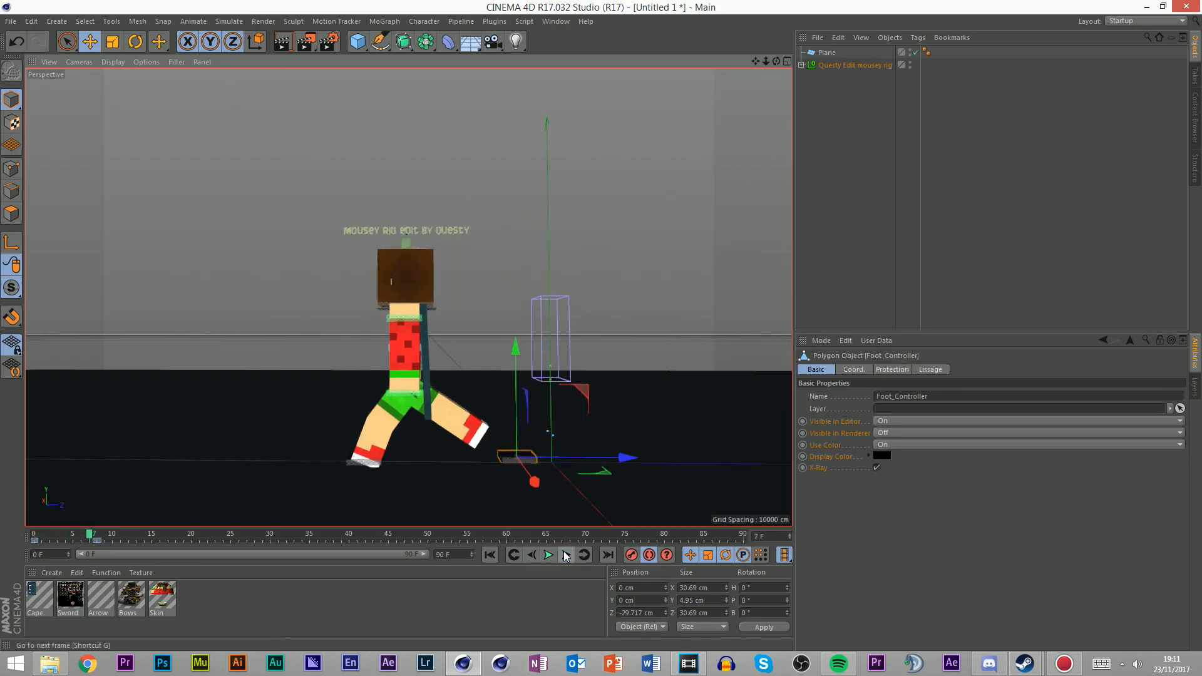
left_click(566, 555)
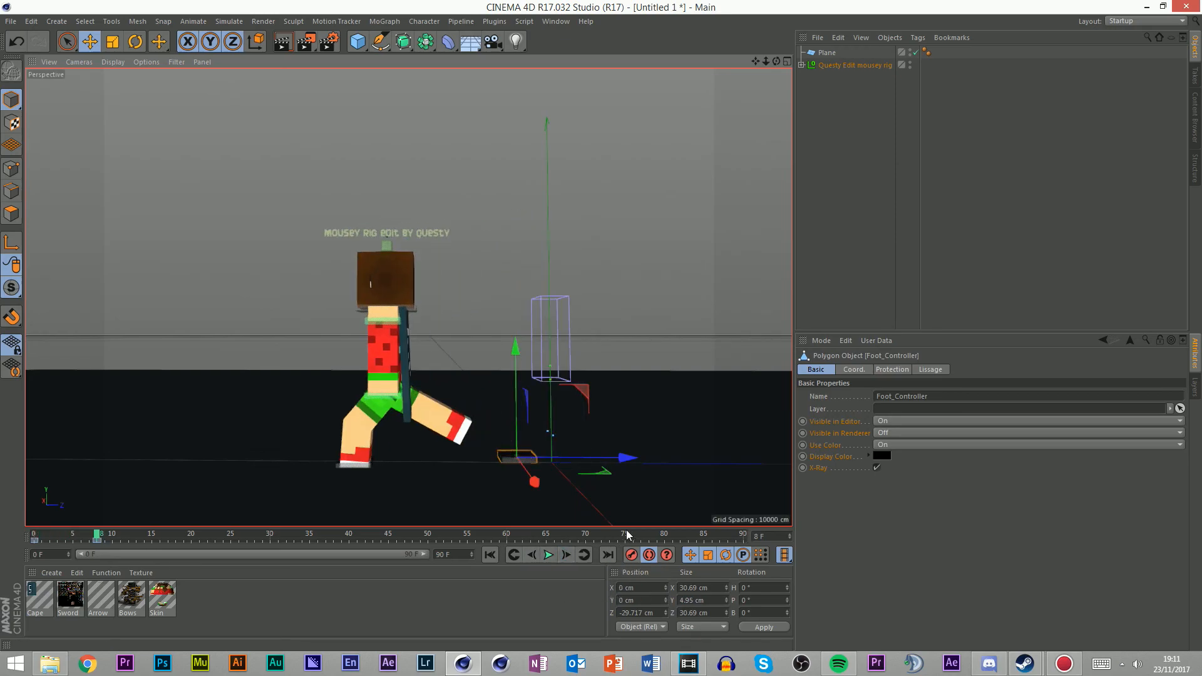
left_click(564, 555)
left_click(565, 554)
left_click(565, 555)
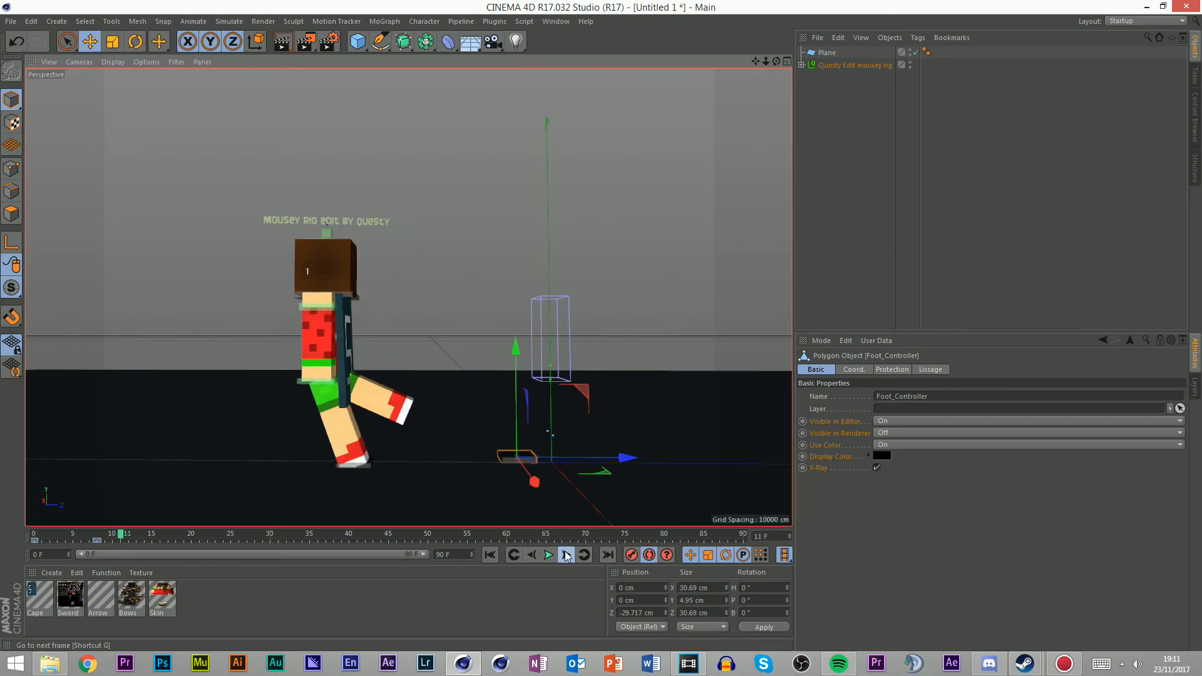
left_click(564, 555)
left_click(527, 556)
left_click(527, 556)
left_click(526, 556)
left_click(526, 556)
left_click(526, 556)
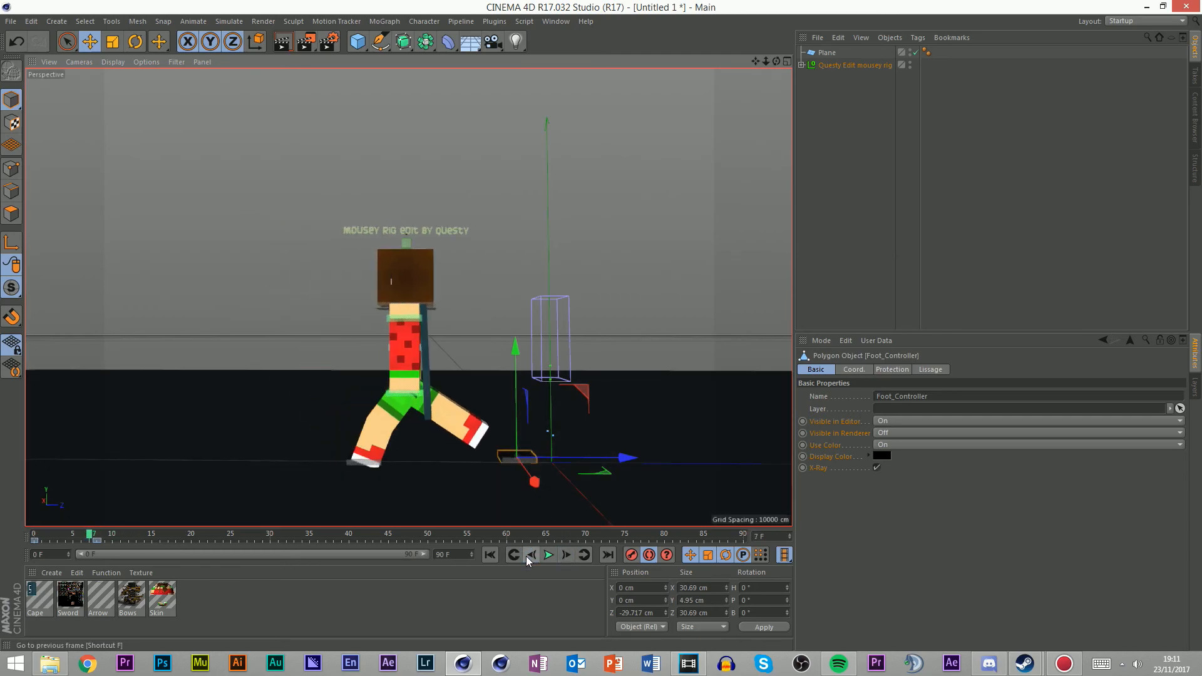
left_click(563, 557)
left_click(529, 556)
left_click(529, 555)
left_click(530, 555)
left_click(531, 556)
left_click(530, 556)
left_click(531, 556)
left_click(531, 557)
left_click(531, 557)
left_click(566, 555)
left_click(566, 556)
left_click(565, 556)
left_click(566, 556)
left_click(566, 556)
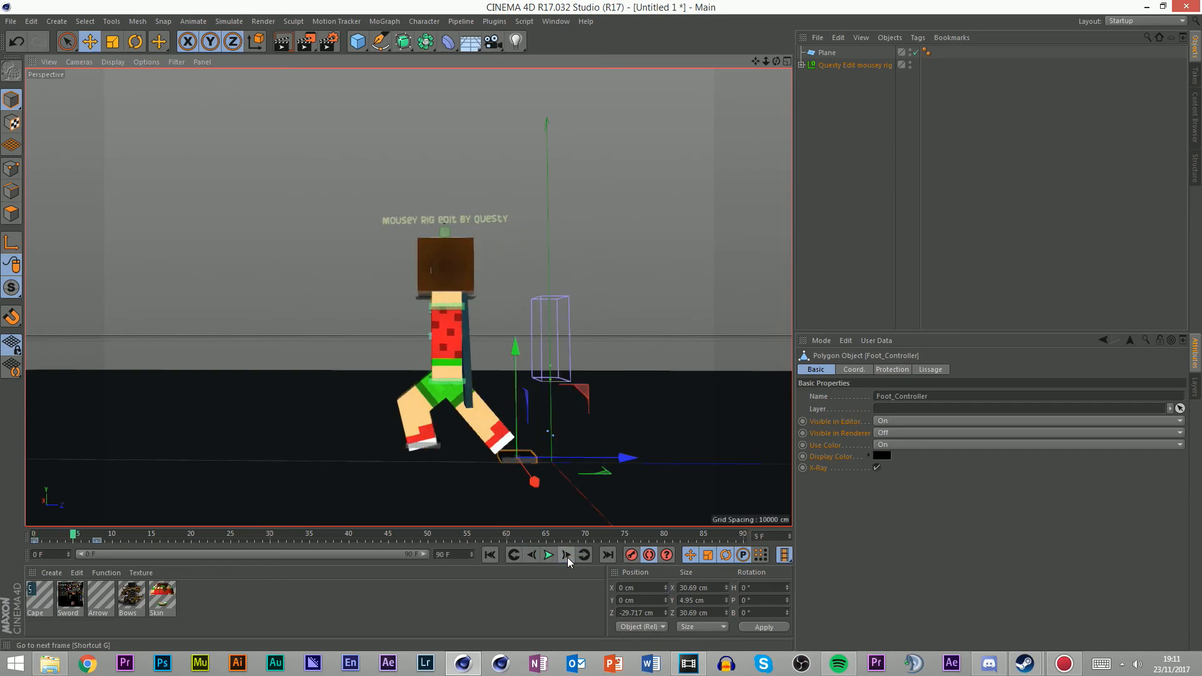
left_click(566, 555)
left_click(565, 556)
left_click(566, 556)
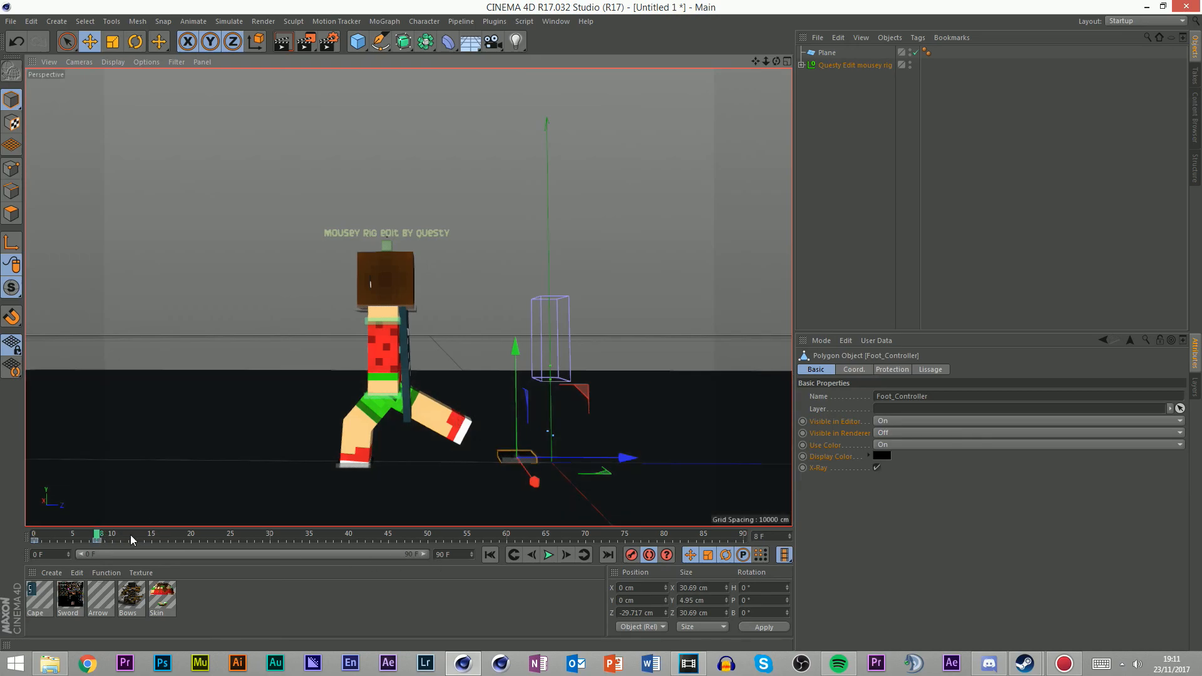
left_click(564, 555)
left_click(564, 556)
left_click(564, 556)
left_click(529, 555)
left_click(529, 556)
left_click(528, 555)
At frame 12, lift the rear foot controller to about Y 17 cm and bring it forward to about Z -227 cm
left_click(563, 556)
left_click(562, 556)
left_click(563, 556)
left_click(563, 556)
left_click_drag(559, 391, 372, 372)
left_click_drag(776, 62, 775, 64)
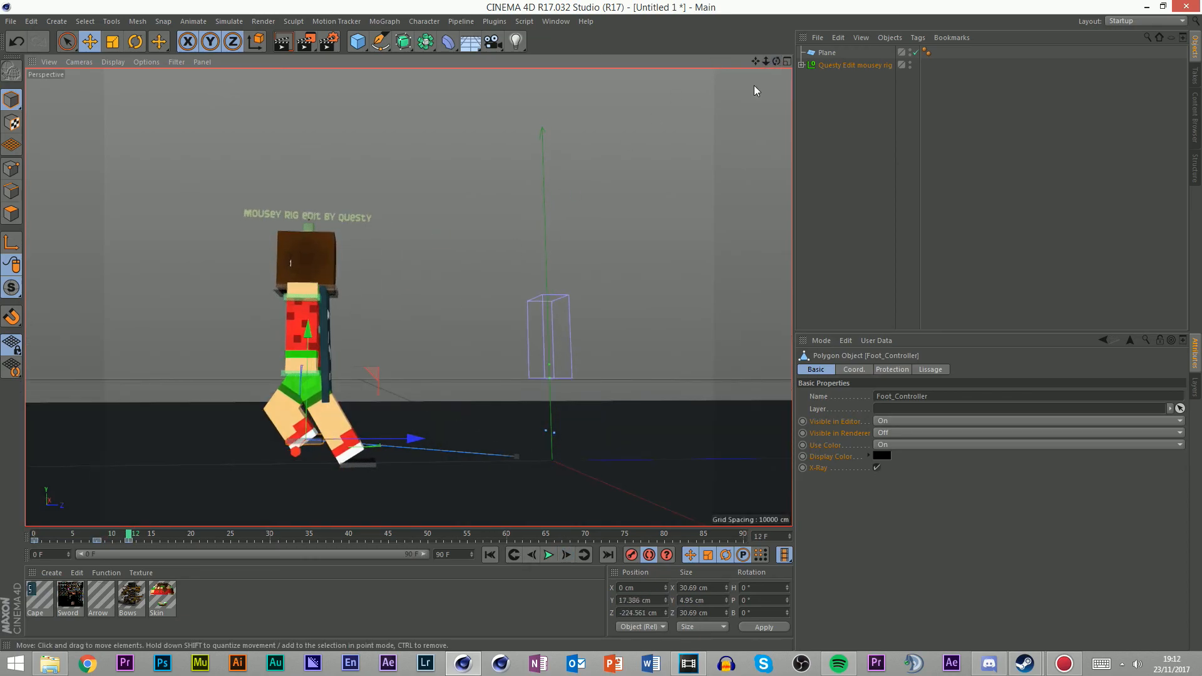
left_click_drag(370, 361, 370, 375)
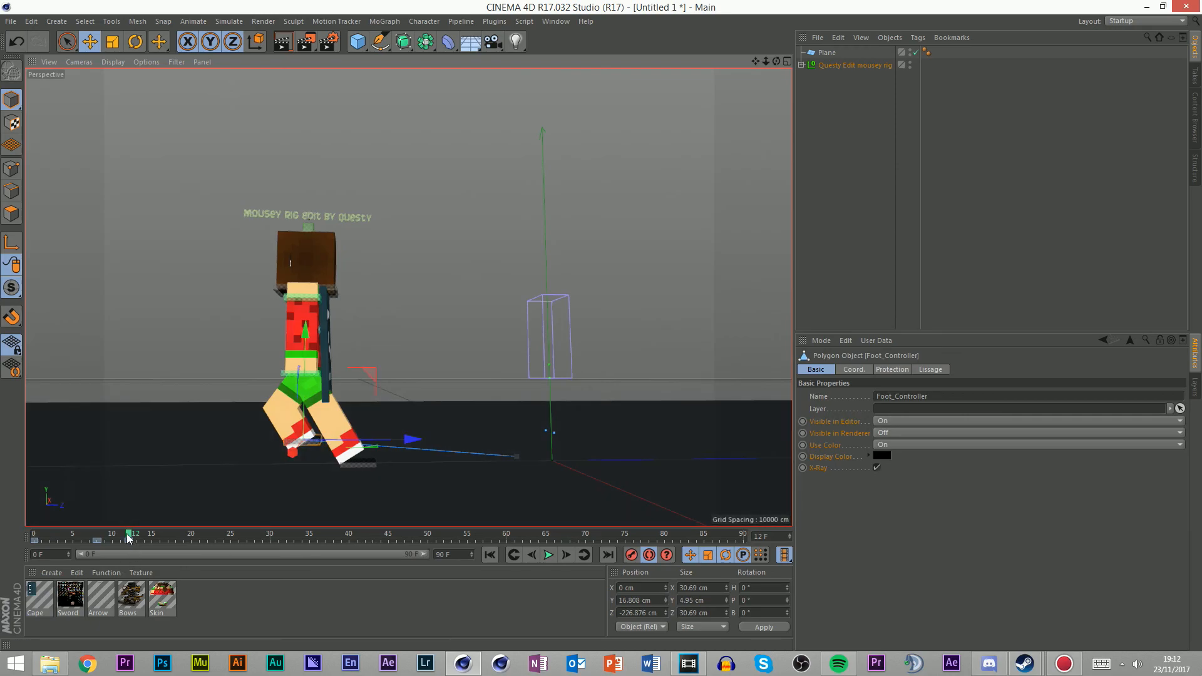
Try to delete the foot controller's keyframe at frame 8
left_click(98, 540)
key("Delete")
left_click_drag(100, 533, 128, 543)
key("ctrl+z")
At frame 16, plant the swinging foot controller on the floor ahead of the body and select the other foot controller
scroll(508, 303, "down", 3)
scroll(241, 408, "up", 5)
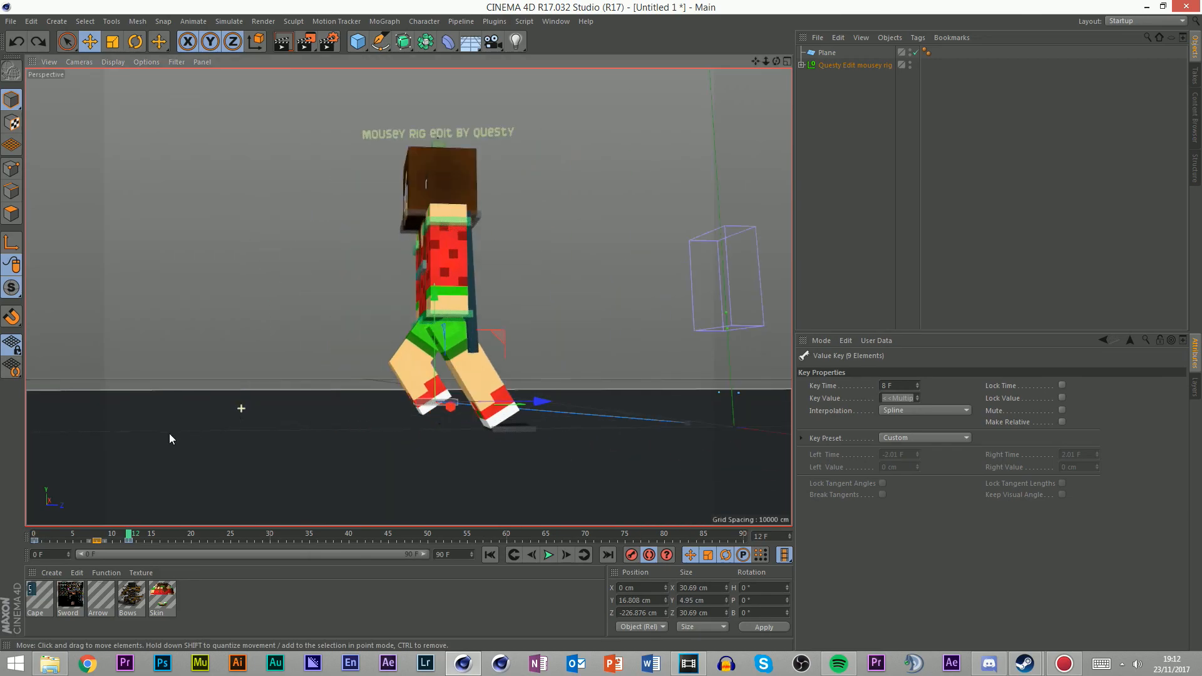
left_click(572, 552)
left_click(572, 553)
left_click(572, 552)
left_click(572, 552)
left_click_drag(496, 345, 532, 442)
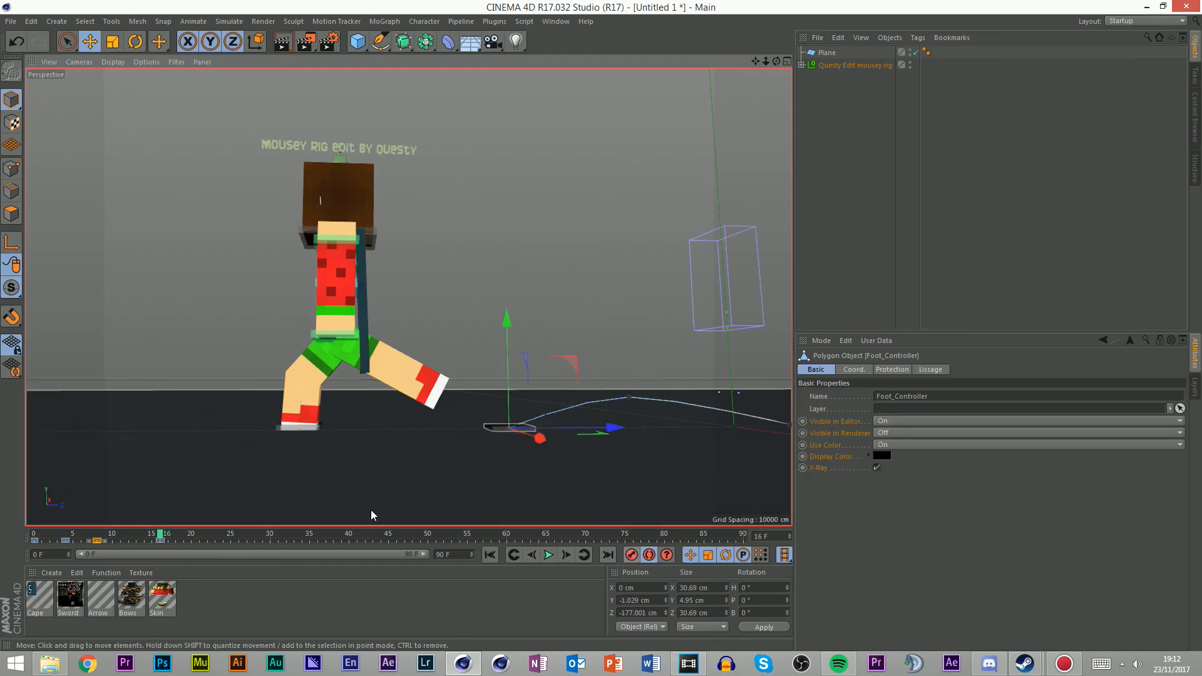
At frame 20, lift the rear foot controller to about Y 18 cm and bring it forward to about Z -374 cm
left_click(570, 556)
left_click(571, 557)
left_click(571, 557)
left_click(571, 556)
left_click_drag(579, 360, 281, 337)
At frame 24, plant the swinging foot controller on the floor in front of the body at about Z -475 cm
scroll(557, 323, "down", 5)
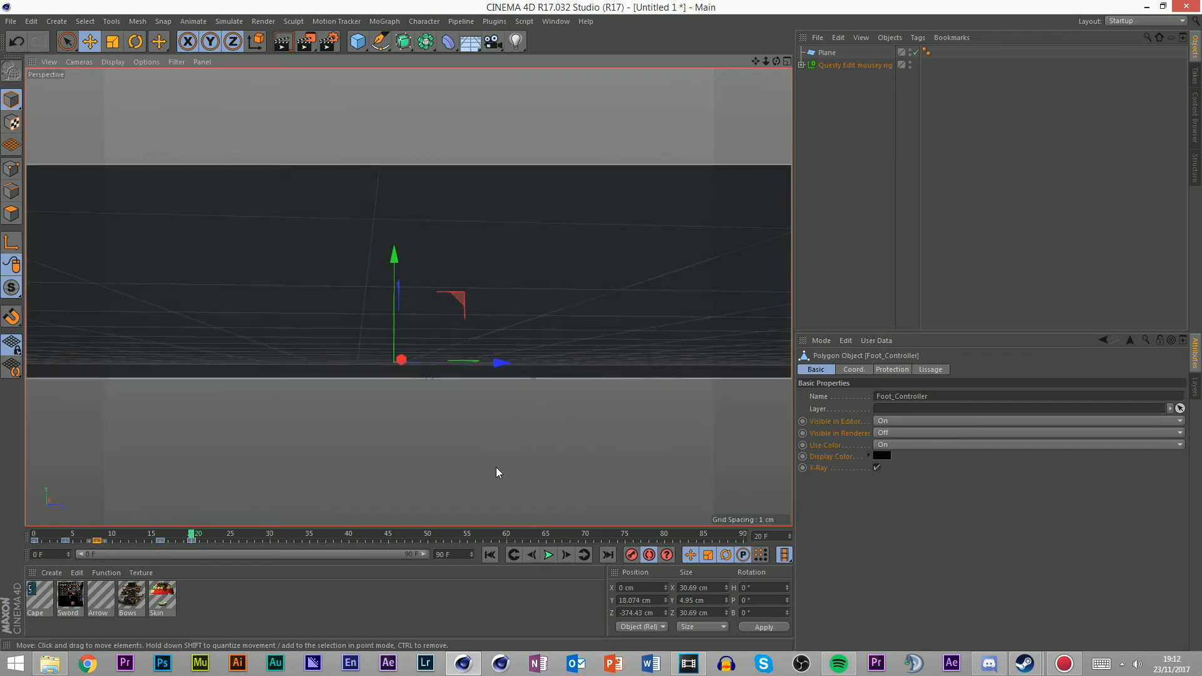
scroll(489, 464, "down", 4)
scroll(368, 398, "up", 7)
left_click(566, 555)
left_click(566, 554)
left_click(566, 555)
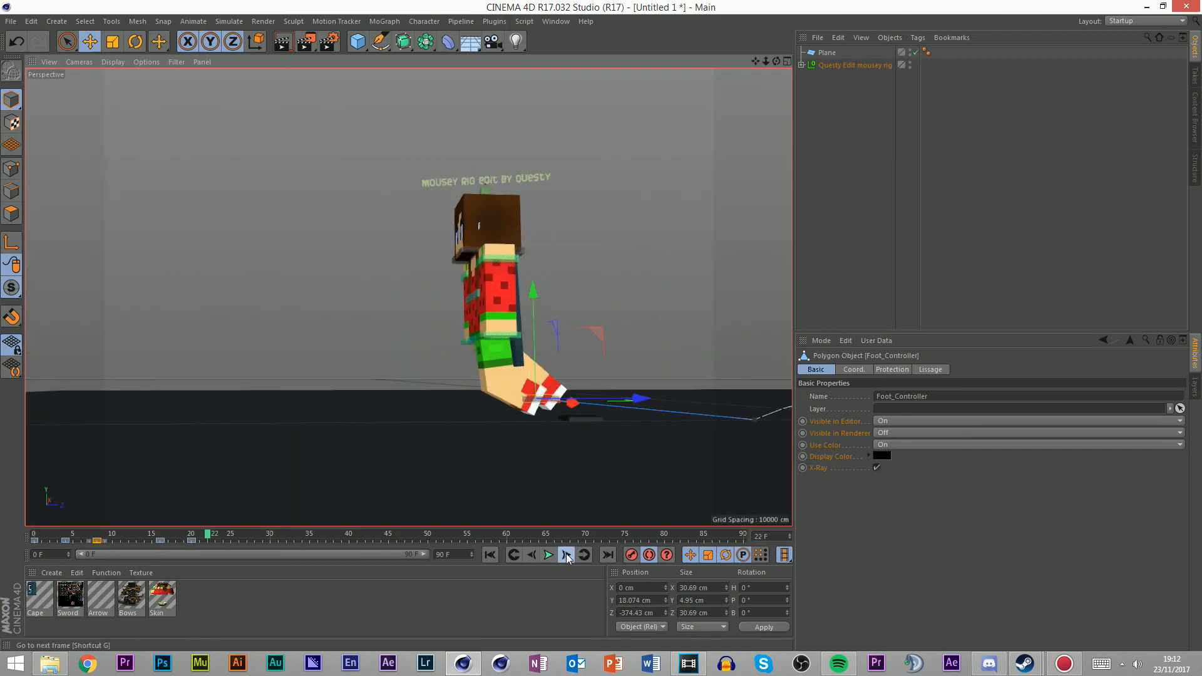
left_click(565, 555)
left_click_drag(560, 343, 421, 326)
At frame 28, lift the trailing foot controller to about Y 24 cm and bring it forward to about Z -527 cm
left_click(566, 554)
left_click(565, 554)
left_click(566, 555)
left_click(566, 554)
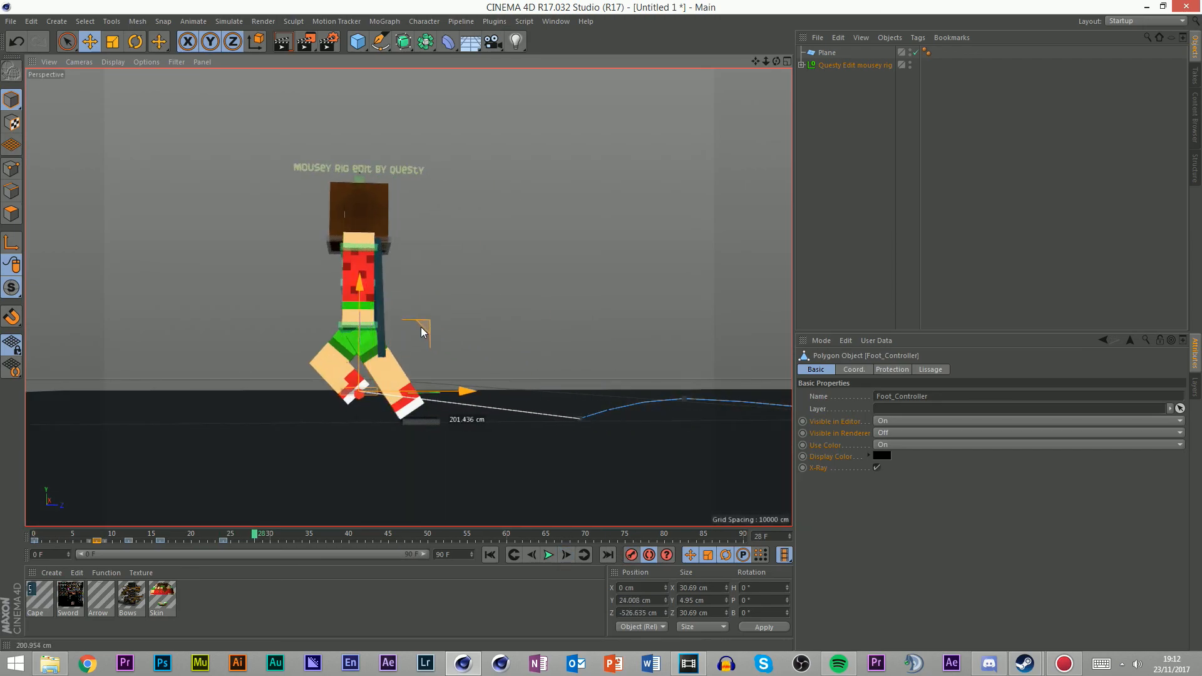
At frame 32, lower the swinging foot controller onto the floor at about Y -1 cm and Z -625 cm
left_click(563, 551)
left_click(562, 550)
left_click(562, 550)
left_click(562, 549)
left_click_drag(426, 332, 317, 349)
left_click_drag(754, 60, 1014, 74)
mouse_move(573, 431)
left_mouse_down()
mouse_move(595, 437)
mouse_move(542, 445)
mouse_move(689, 387)
mouse_move(594, 420)
left_mouse_up()
key("ctrl+z")
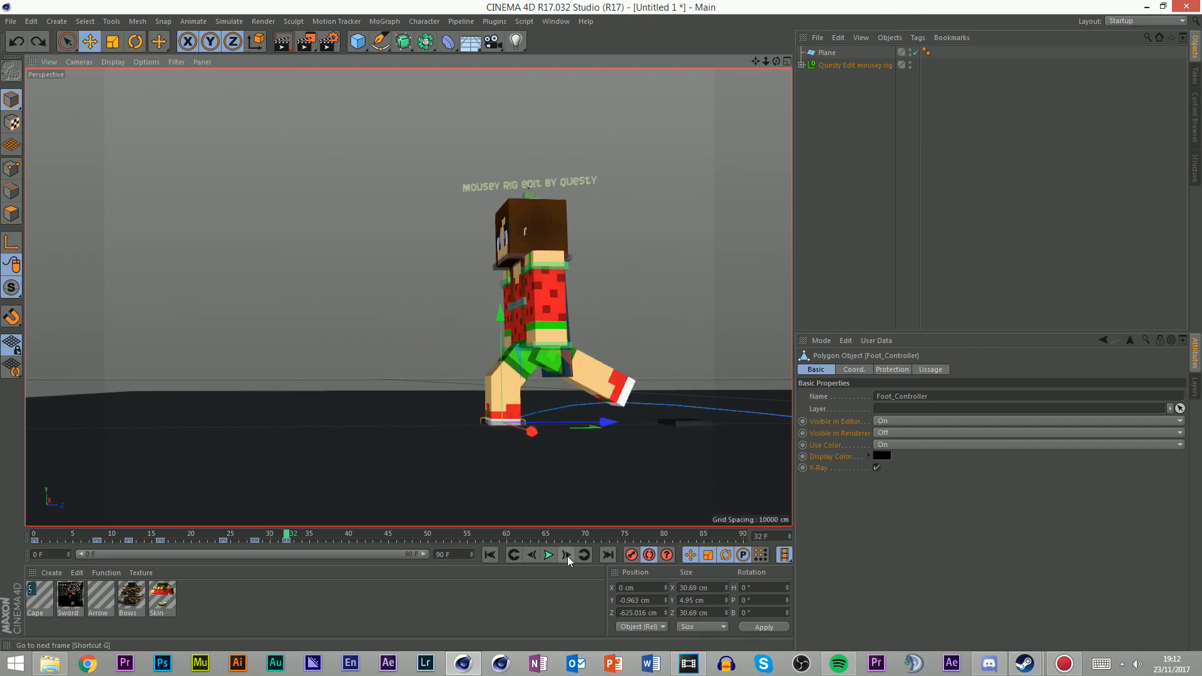
At frame 36, select the rear foot controller, lift it to about Y 15 cm and bring it forward to about Z -679 cm
left_click(570, 554)
left_click(570, 555)
left_click(569, 554)
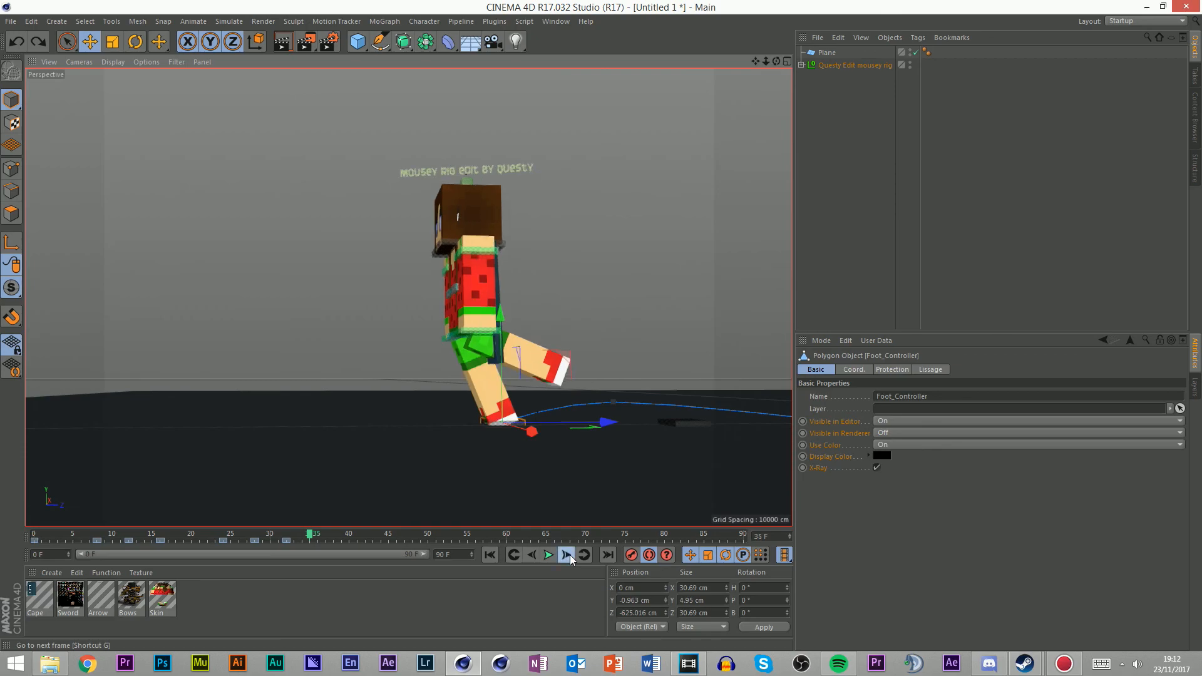
left_click(570, 555)
left_click_drag(642, 456, 687, 418)
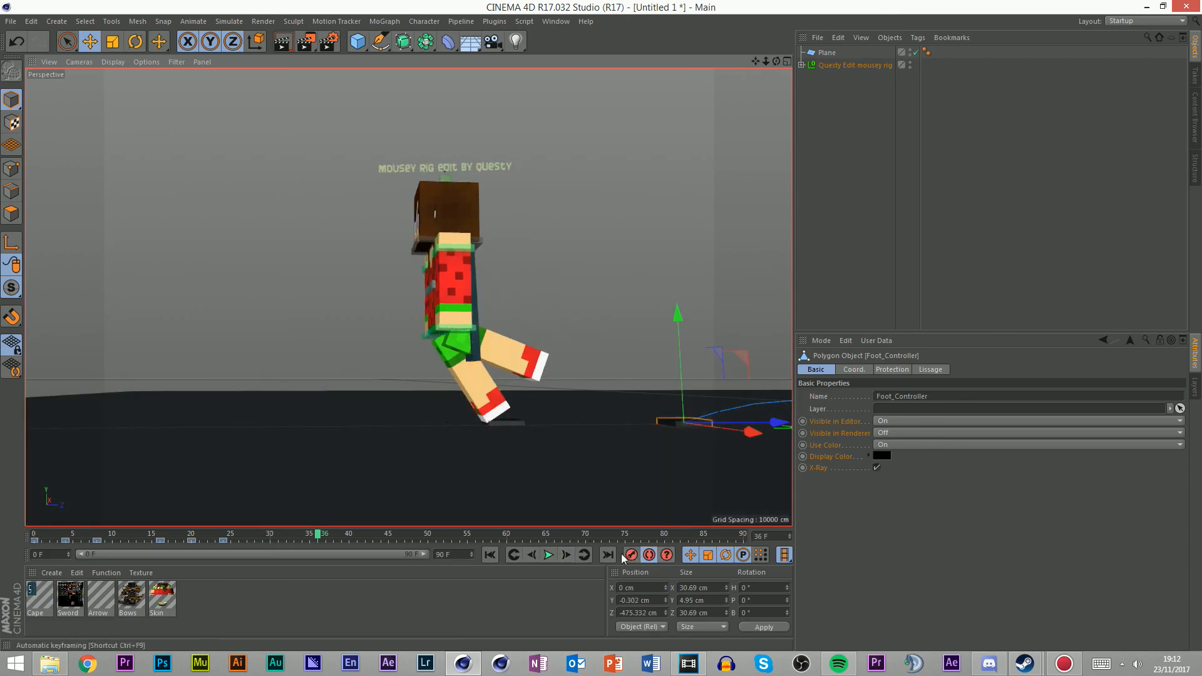
left_click(532, 555)
left_click(532, 555)
left_click(532, 554)
left_click(532, 555)
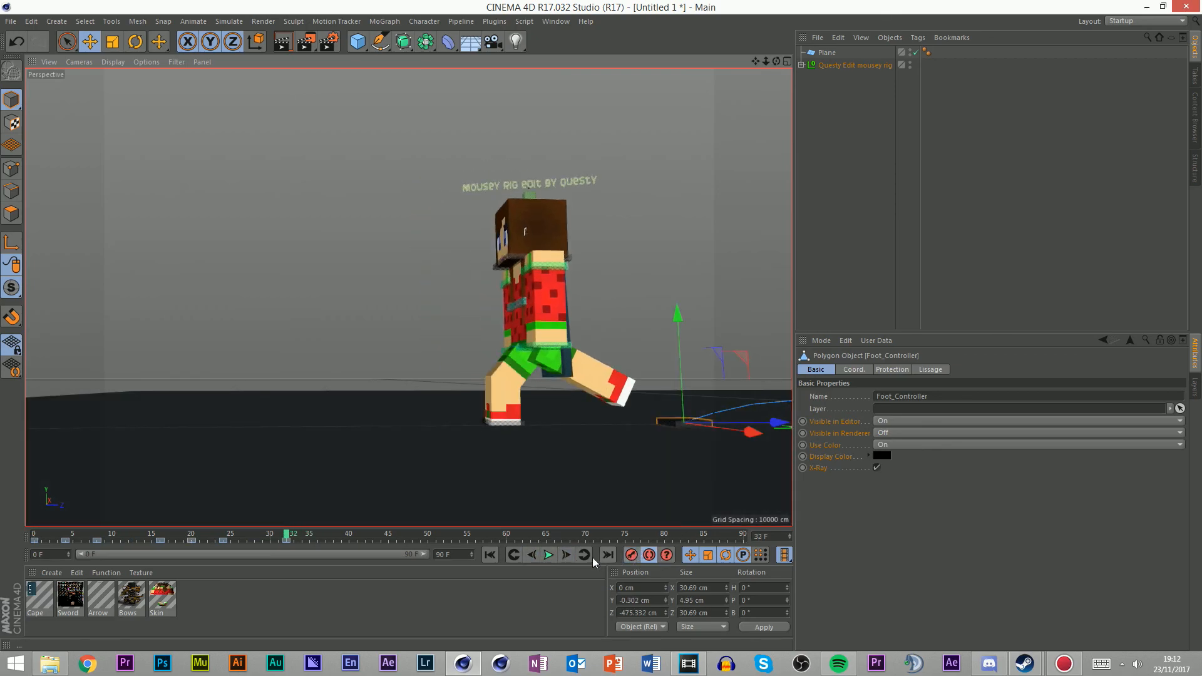
left_click(567, 553)
left_click(567, 554)
left_click(567, 553)
left_click(567, 553)
left_click_drag(749, 358, 491, 356)
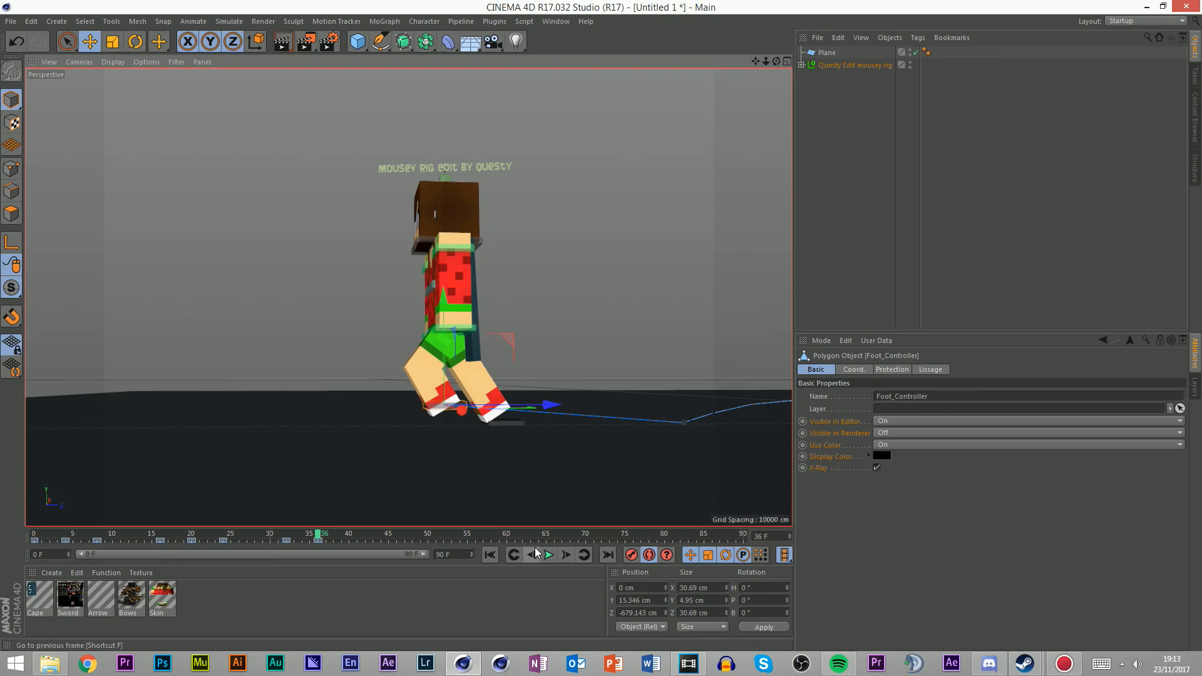
At frame 40, plant the swinging foot controller on the floor at about Z -777 cm and select the other foot controller
left_click(567, 555)
left_click(567, 555)
left_click(568, 555)
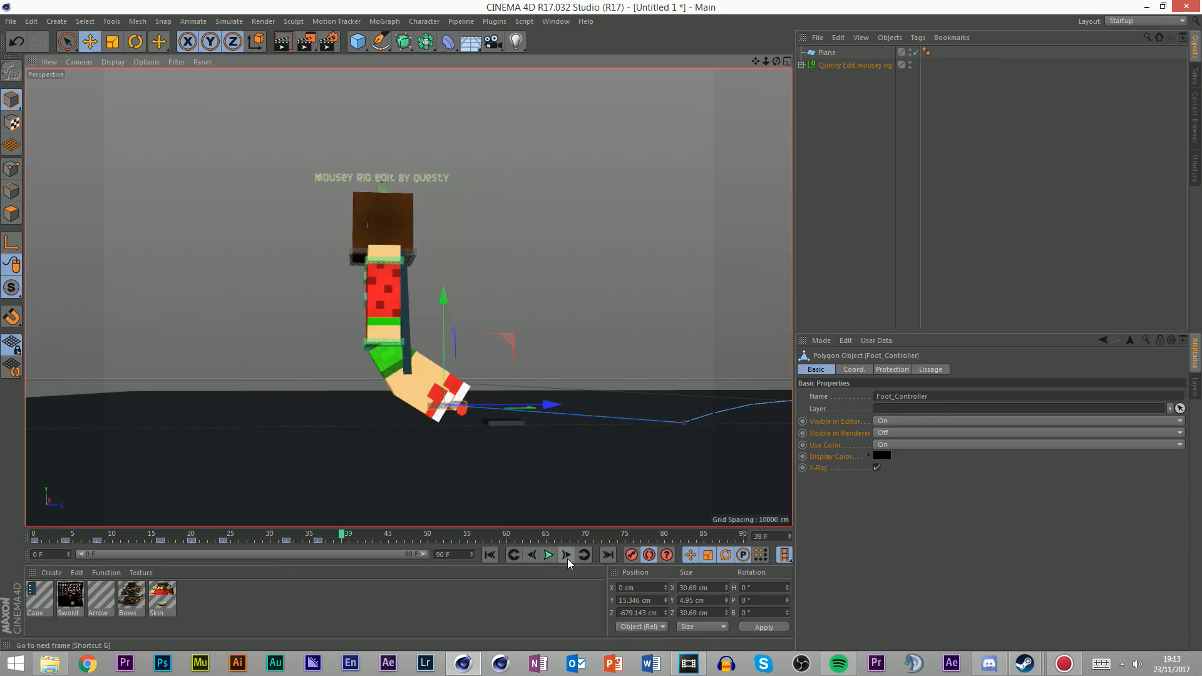
left_click(567, 555)
left_click_drag(499, 361, 390, 360)
left_click(567, 555)
left_click(567, 555)
left_click(530, 554)
left_click(530, 555)
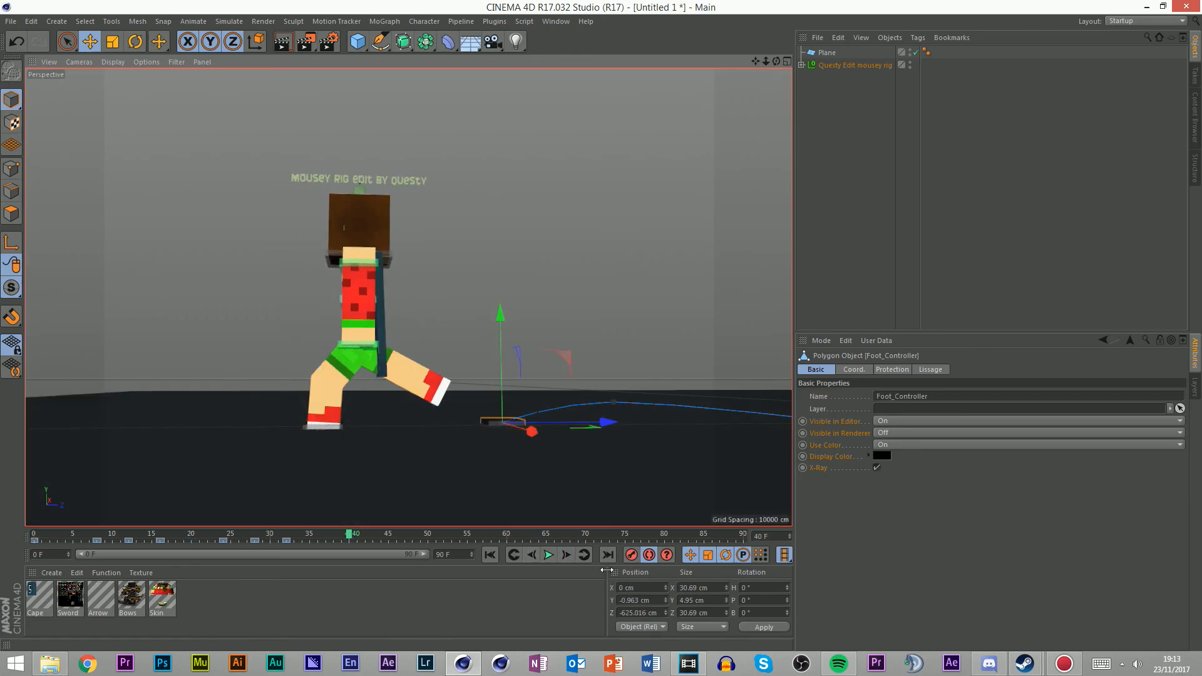
At frame 44, lift the rear foot controller off the floor and bring it forward to the body
left_click(567, 555)
left_click(567, 555)
left_click(567, 555)
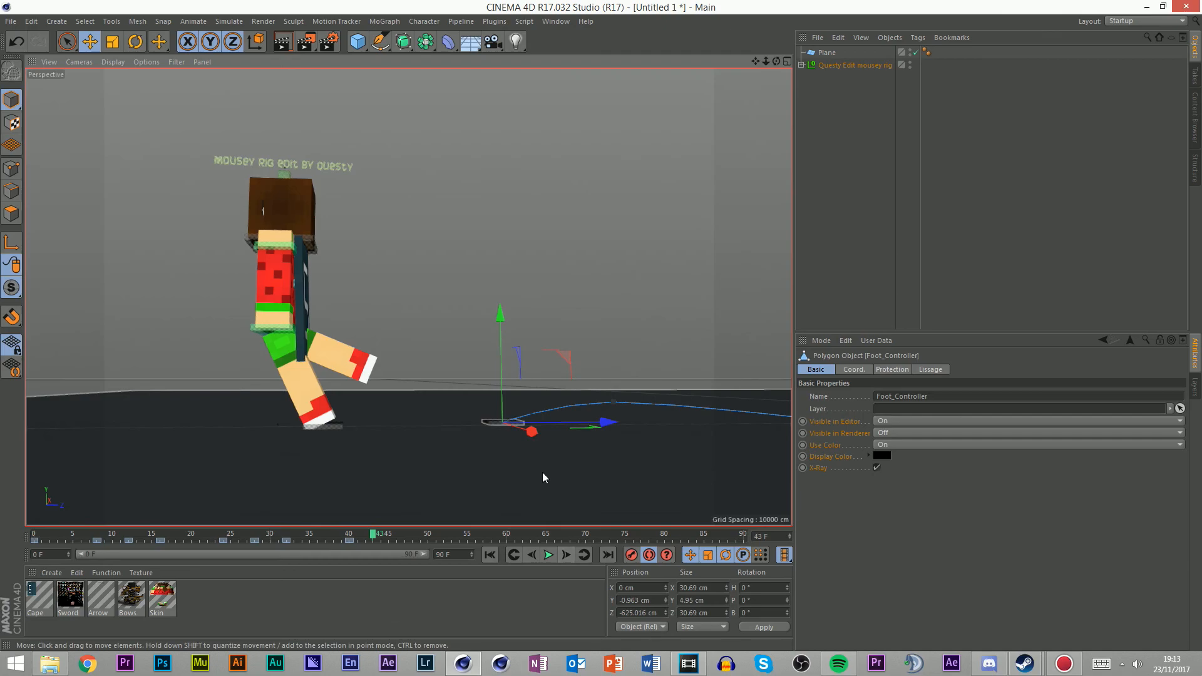
left_click(567, 555)
left_click_drag(552, 368, 282, 343)
At frame 48, plant the swinging foot controller on the floor at about Y -2 cm and Z -926 cm
left_click_drag(753, 62, 920, 39)
left_click_drag(490, 307, 378, 343)
left_click(569, 556)
left_click(570, 556)
left_click(569, 556)
left_click(569, 556)
left_click(524, 557)
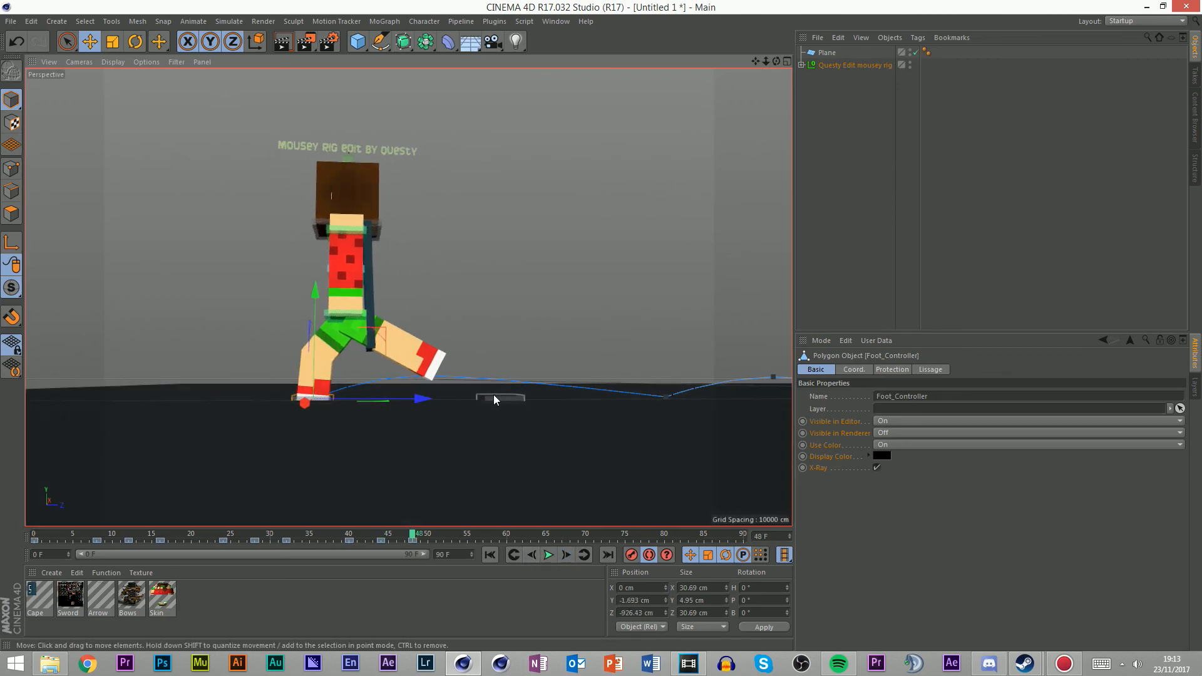
At frame 52, lift the rear foot controller to about Y 16 cm and bring it forward to about Z -972 cm
left_click(565, 555)
left_click(565, 555)
left_click(565, 555)
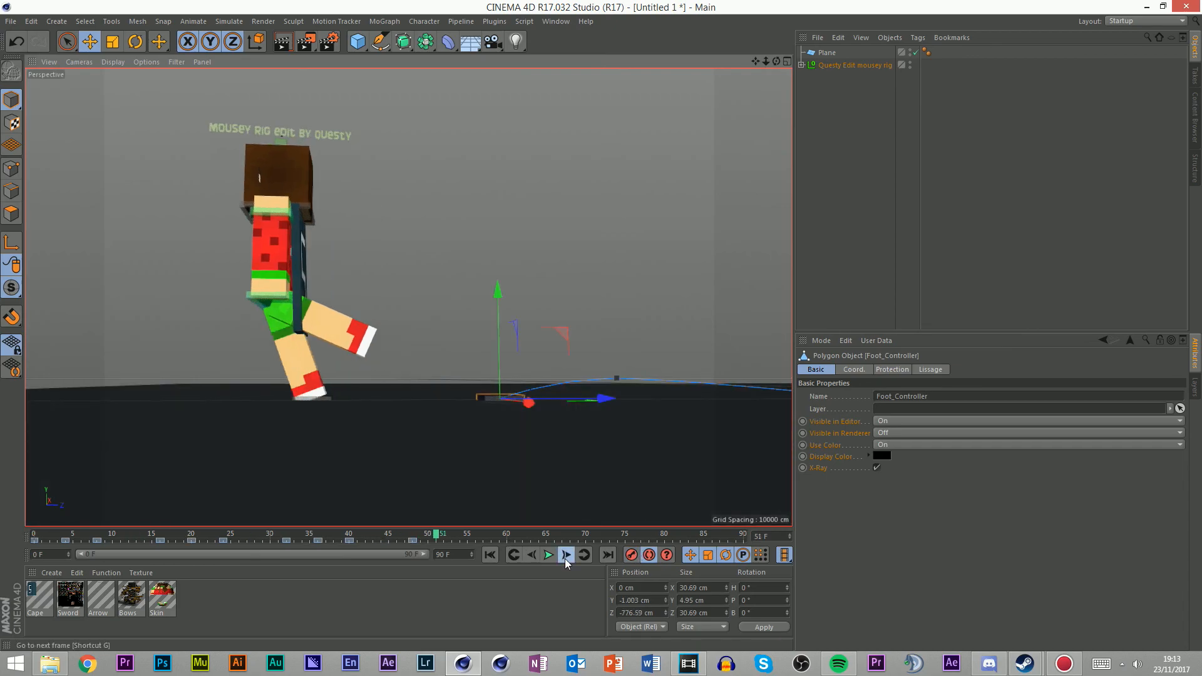
left_click(566, 555)
left_click_drag(553, 337, 316, 314)
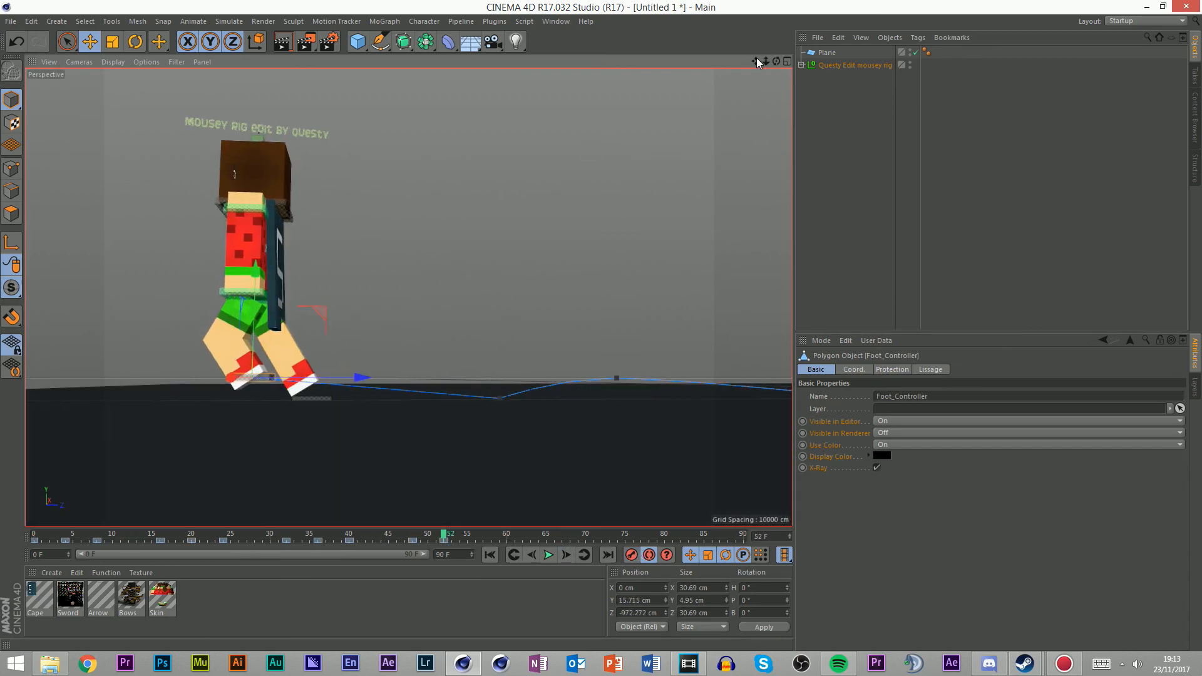
At frame 56, plant the swinging foot controller in front of the body and select the rear foot controller
left_click_drag(757, 60, 755, 58)
left_click(561, 555)
left_click(561, 555)
left_click(561, 555)
left_click(561, 555)
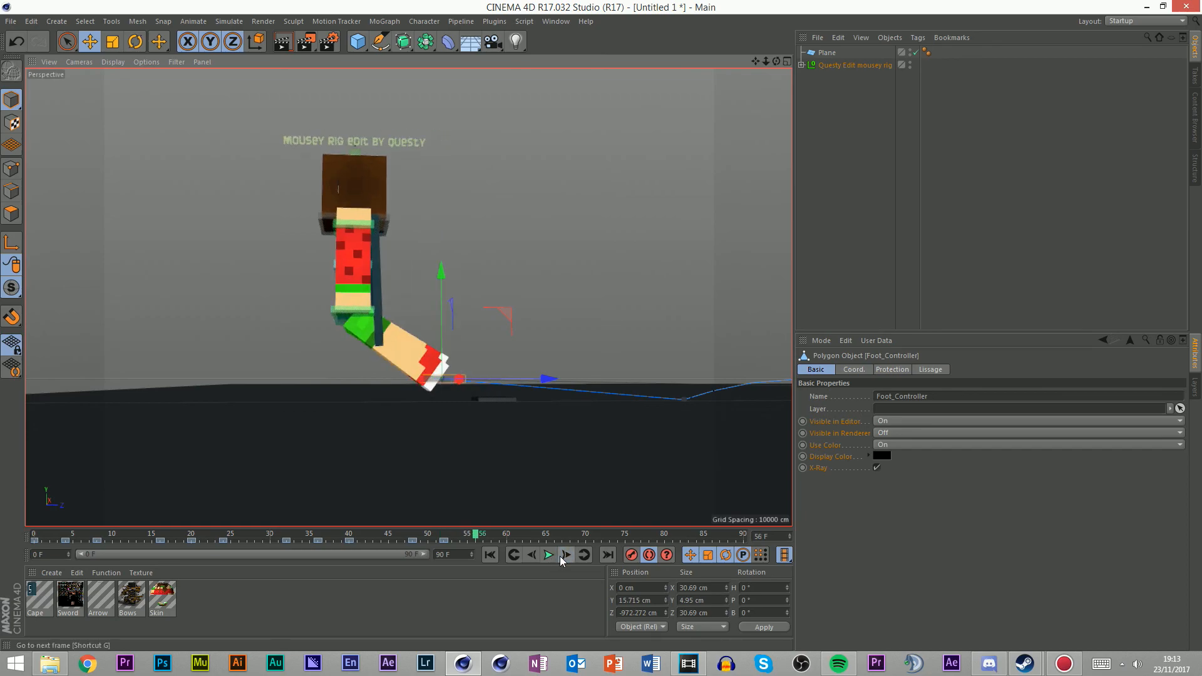
left_click_drag(508, 311, 494, 398)
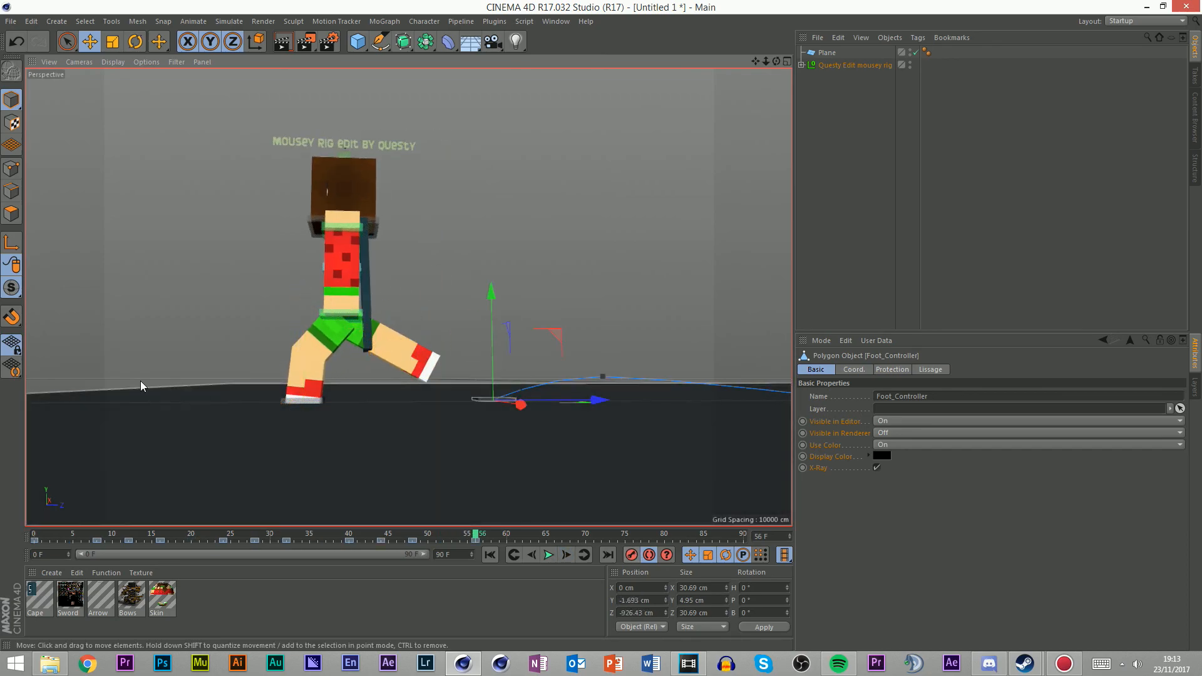
Deselect the foot controller, play back the walk animation to review the steps, and return to frame 0
key("F8")
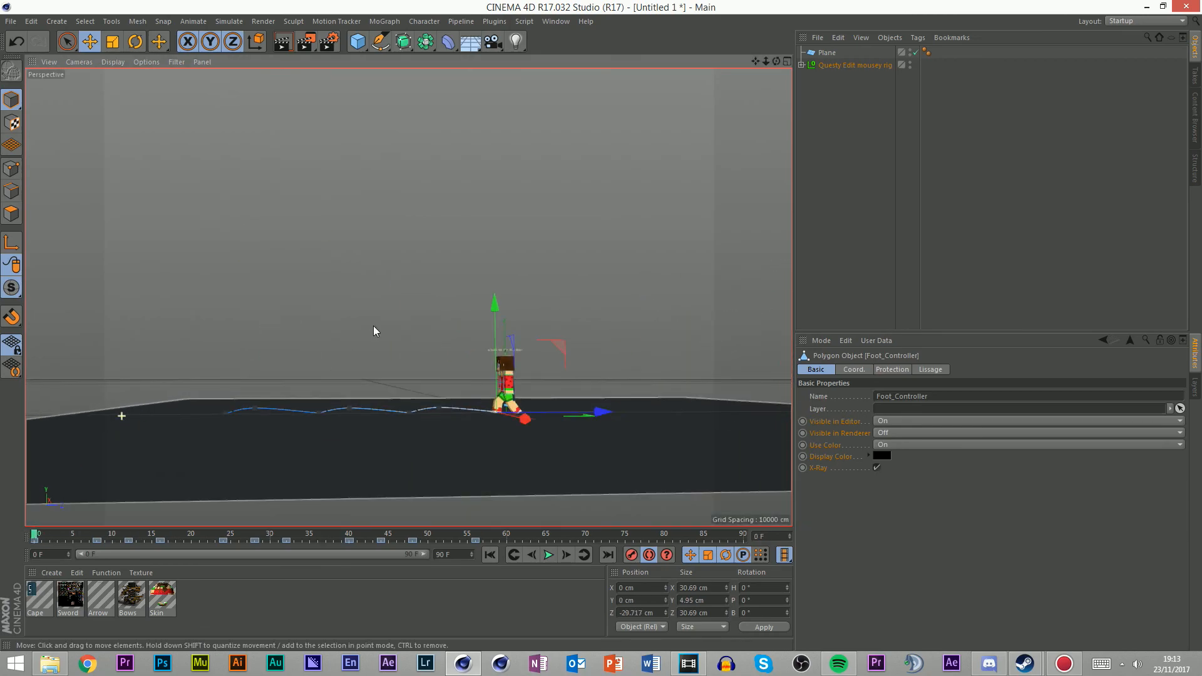
left_click(373, 330)
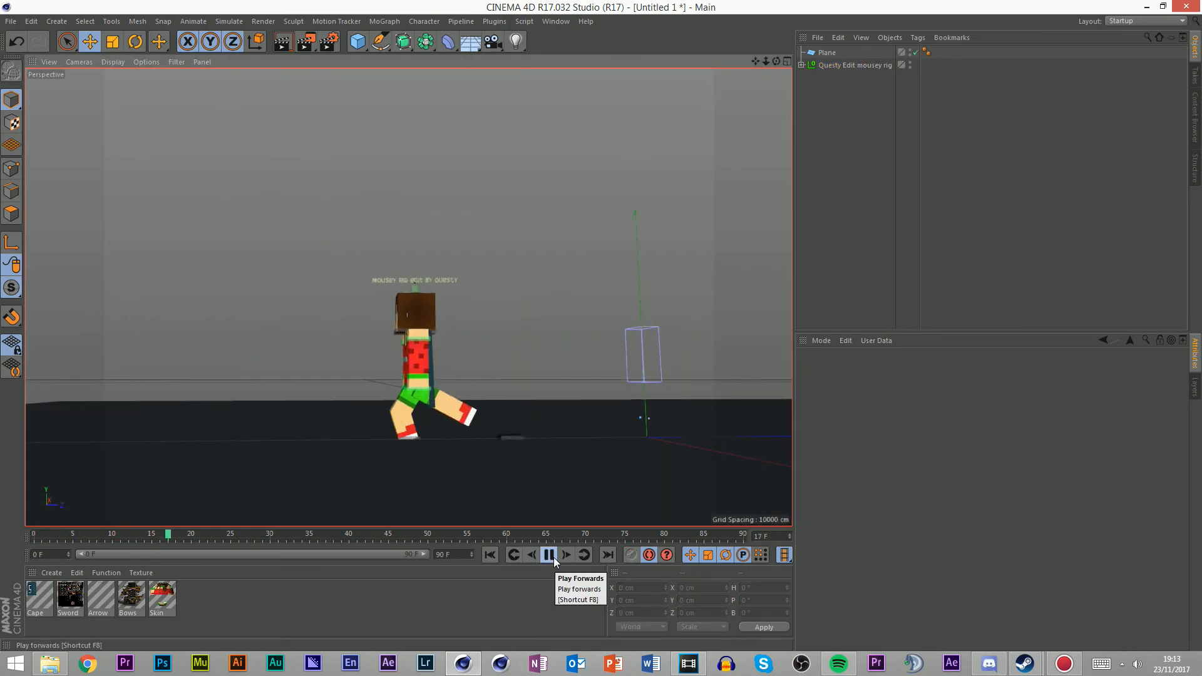
left_click(549, 555)
key("shift+f")
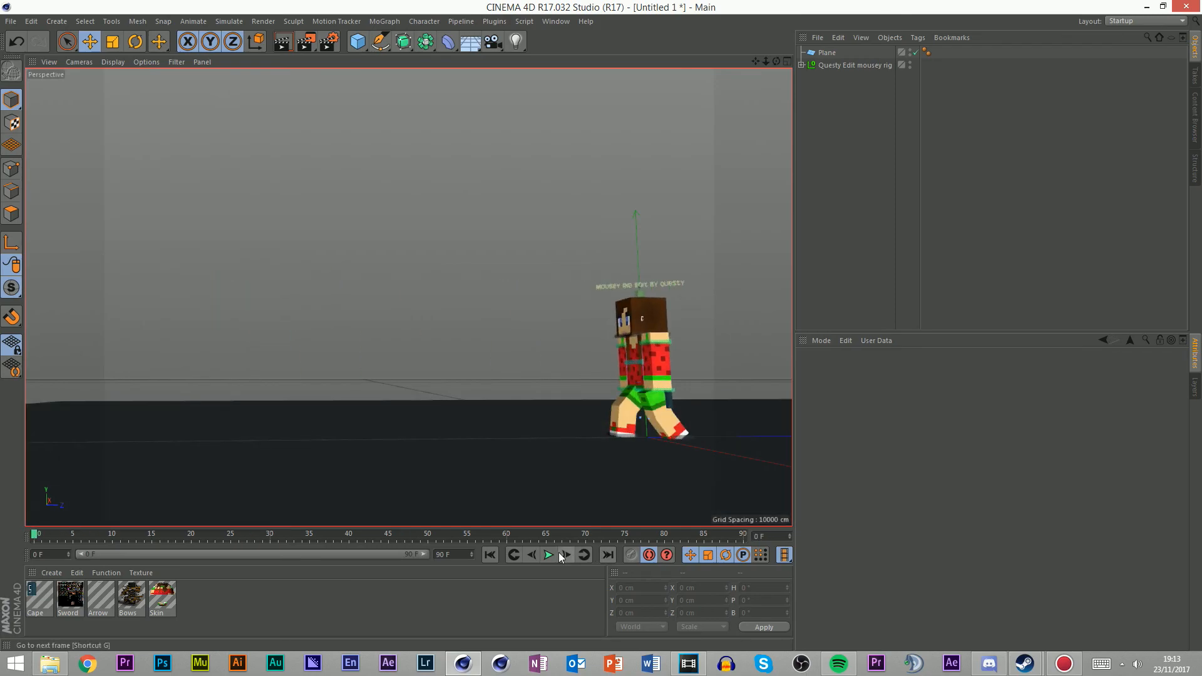
left_click(553, 554)
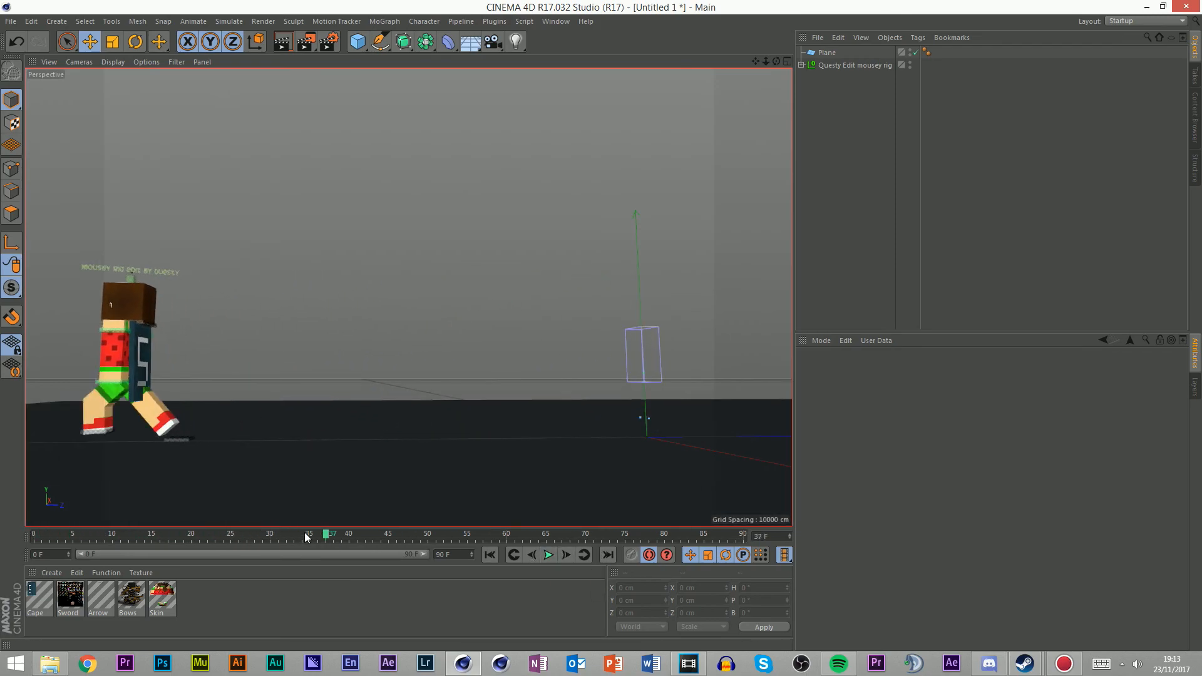
left_click_drag(304, 532, 8, 534)
Try to rotate the character's hip controller at frame 0, seen from the front
scroll(694, 384, "up", 6)
scroll(782, 92, "down", 3)
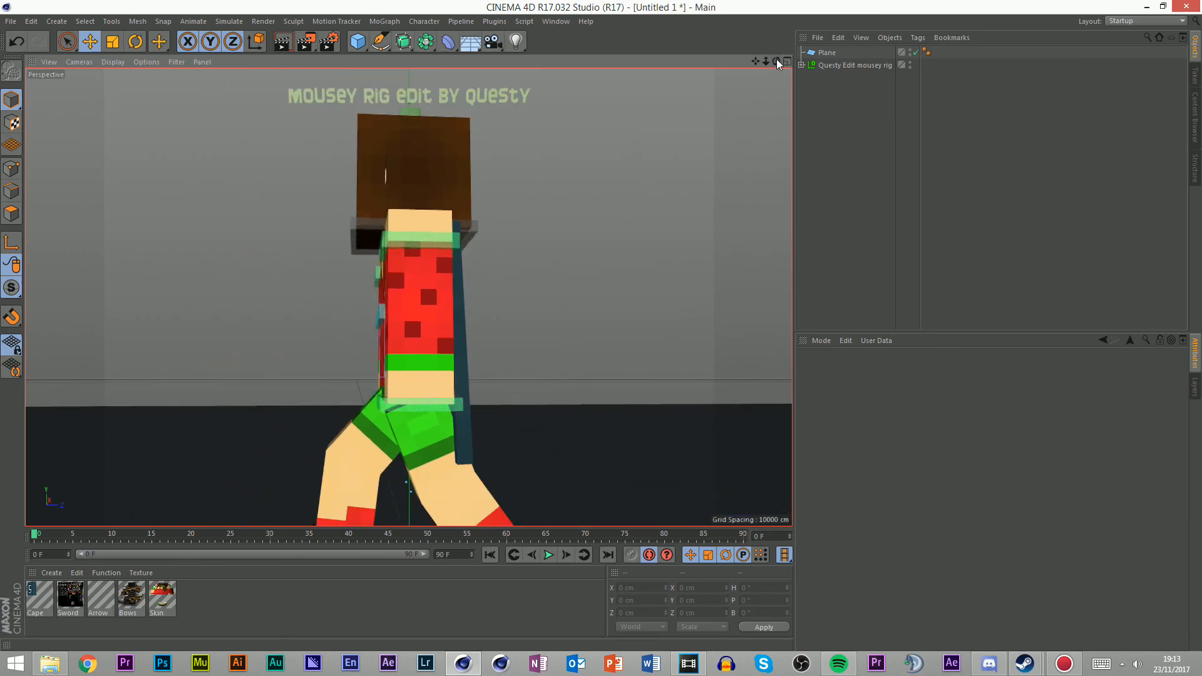
left_click_drag(774, 63, 626, 69)
key("r")
left_click(329, 411)
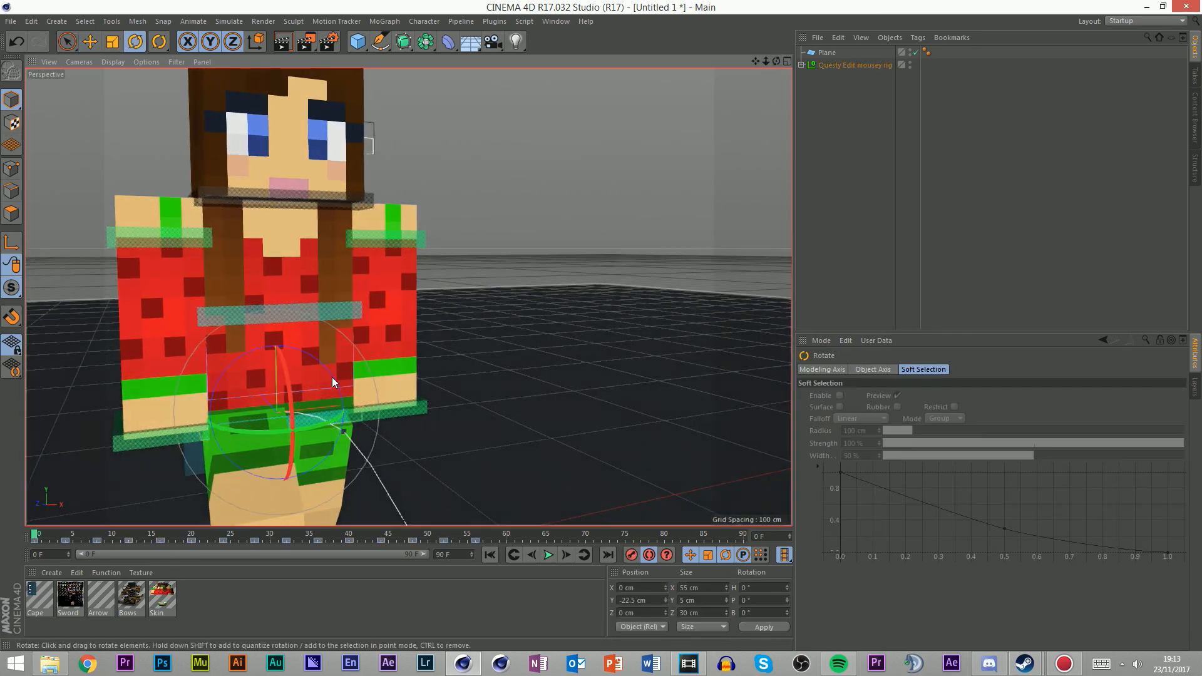
key("e")
key("r")
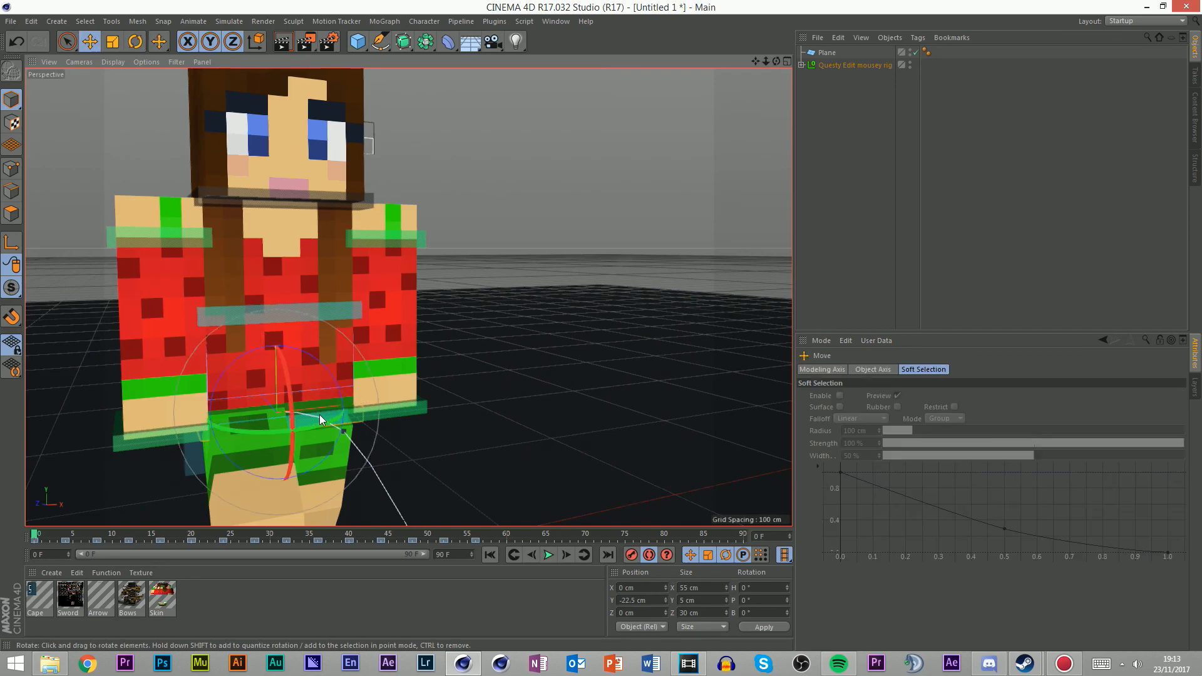
left_click_drag(319, 415, 445, 373)
key("ctrl+z")
key("ctrl+z")
Try scaling the hip controller to about 120%
left_click(113, 42)
left_click(123, 41)
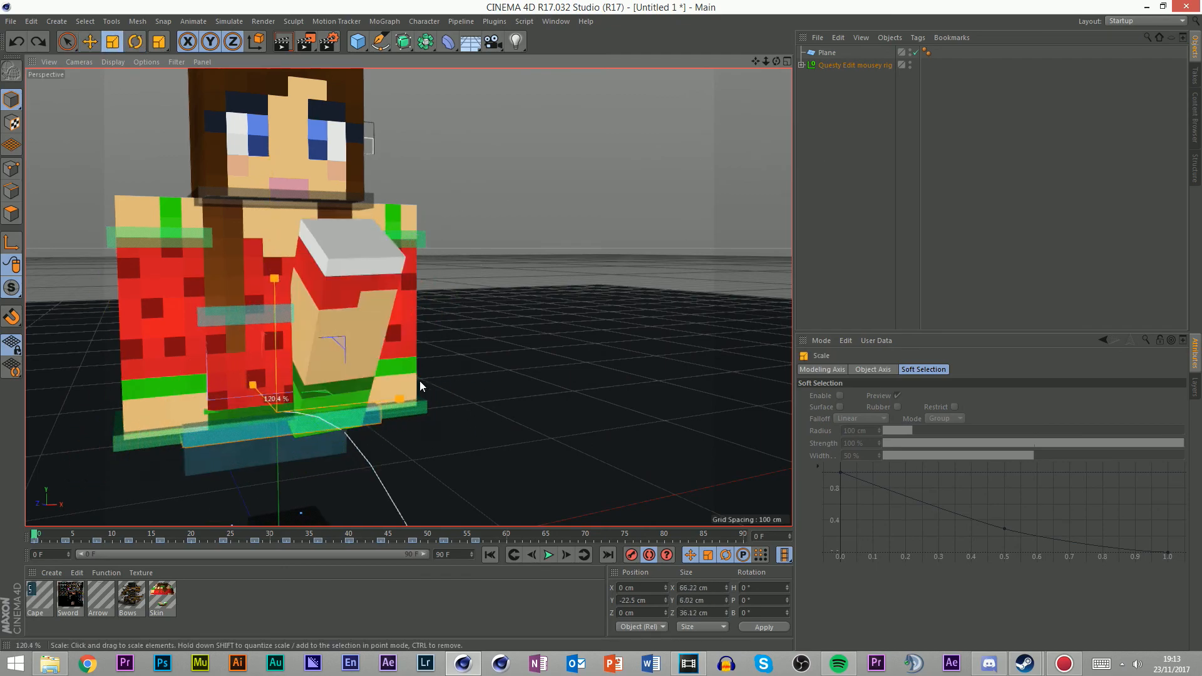
key("ctrl+z")
left_click(517, 152)
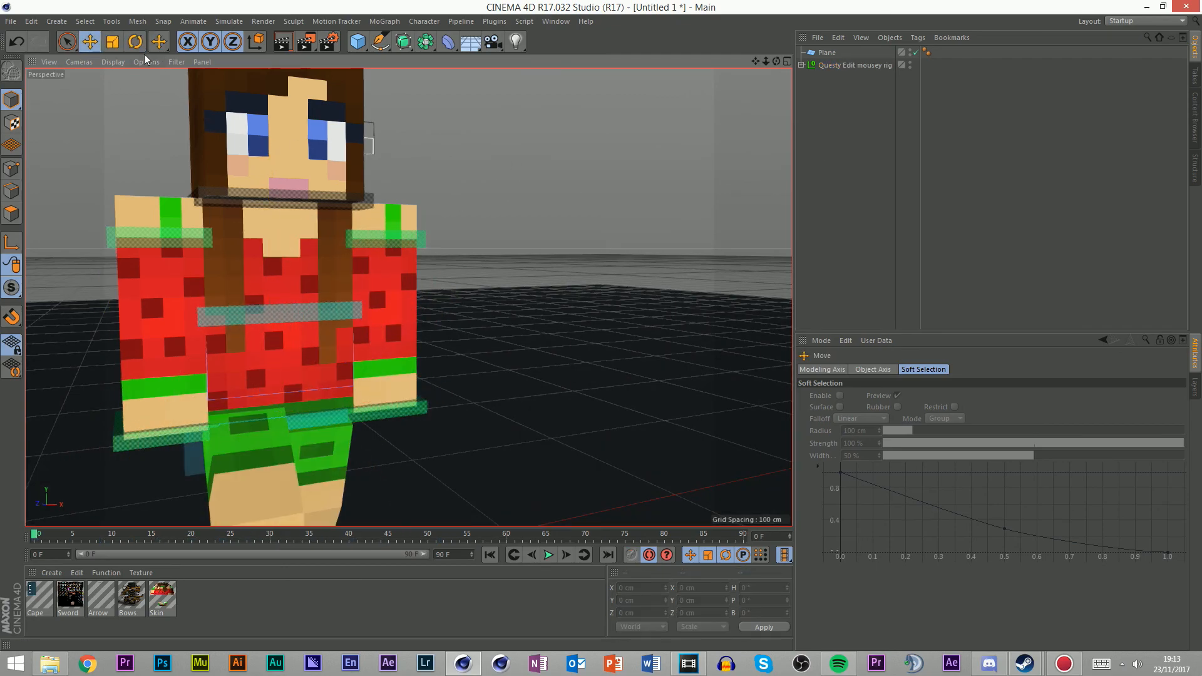
Select the root controller at frame 0 and tilt it forward to a 30° pitch, seen from the side
left_click(343, 415)
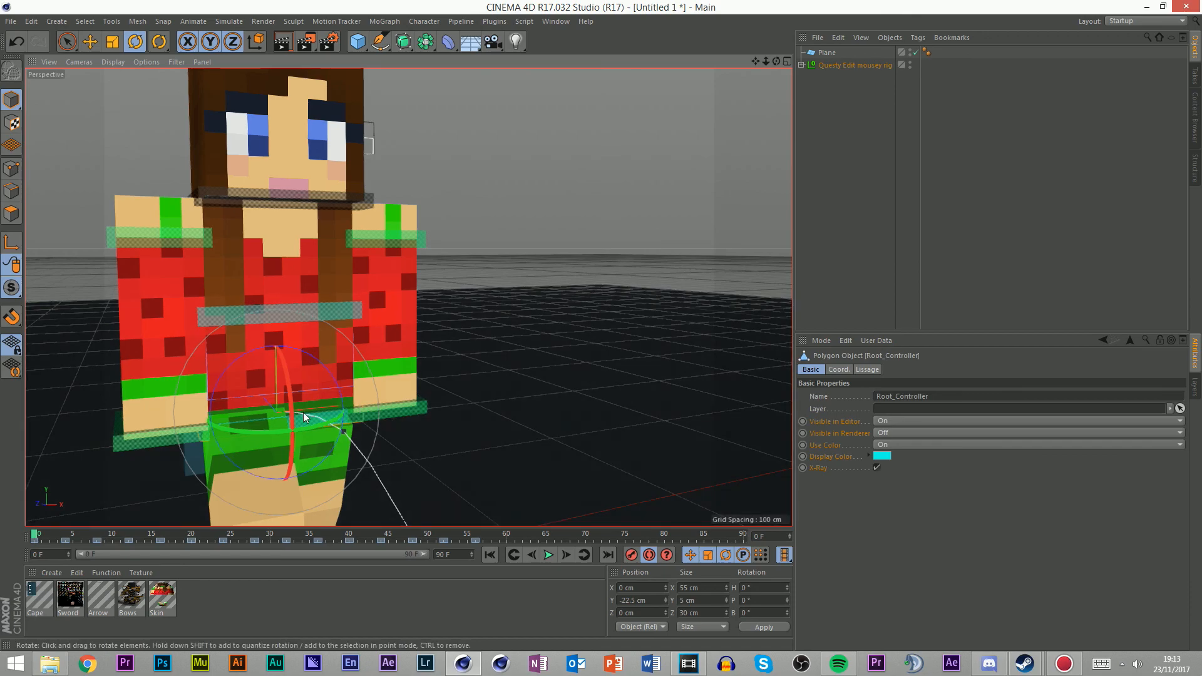
scroll(439, 300, "down", 5)
left_click_drag(777, 60, 757, 80)
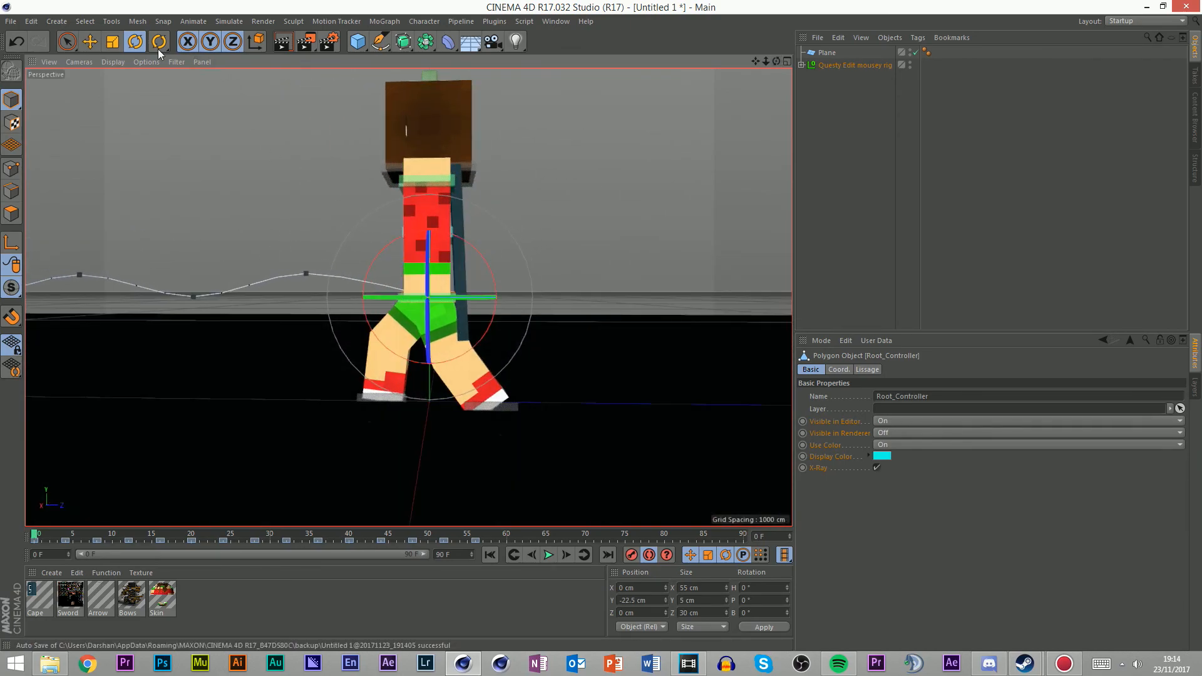
left_click(134, 46)
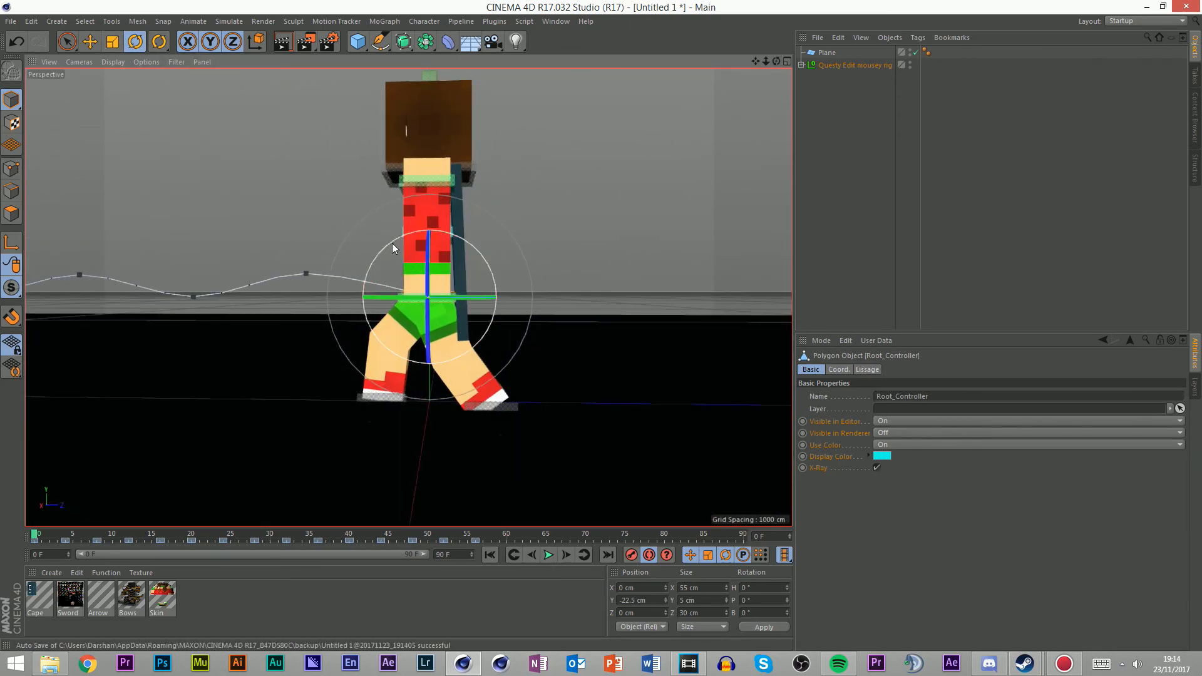
left_click_drag(389, 244, 362, 265)
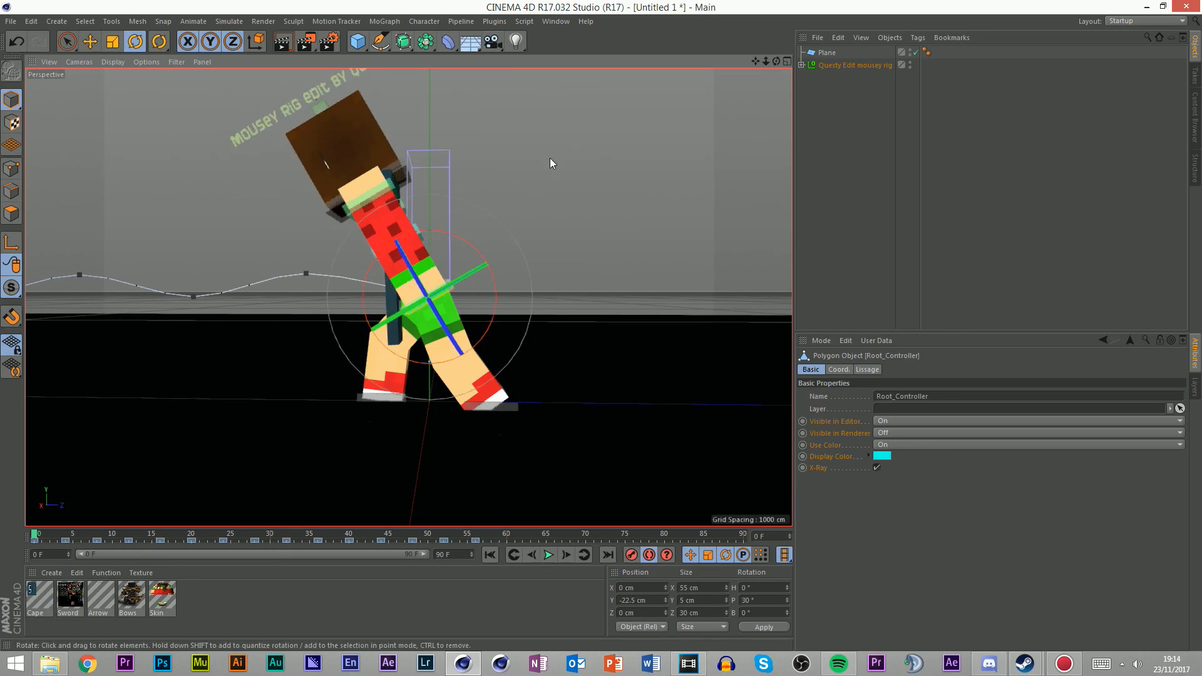
Try moving the near hand controller forward and up toward the front of the leaning body
left_click_drag(753, 67, 447, 209)
left_click(342, 257)
left_click(344, 288)
left_click(339, 288)
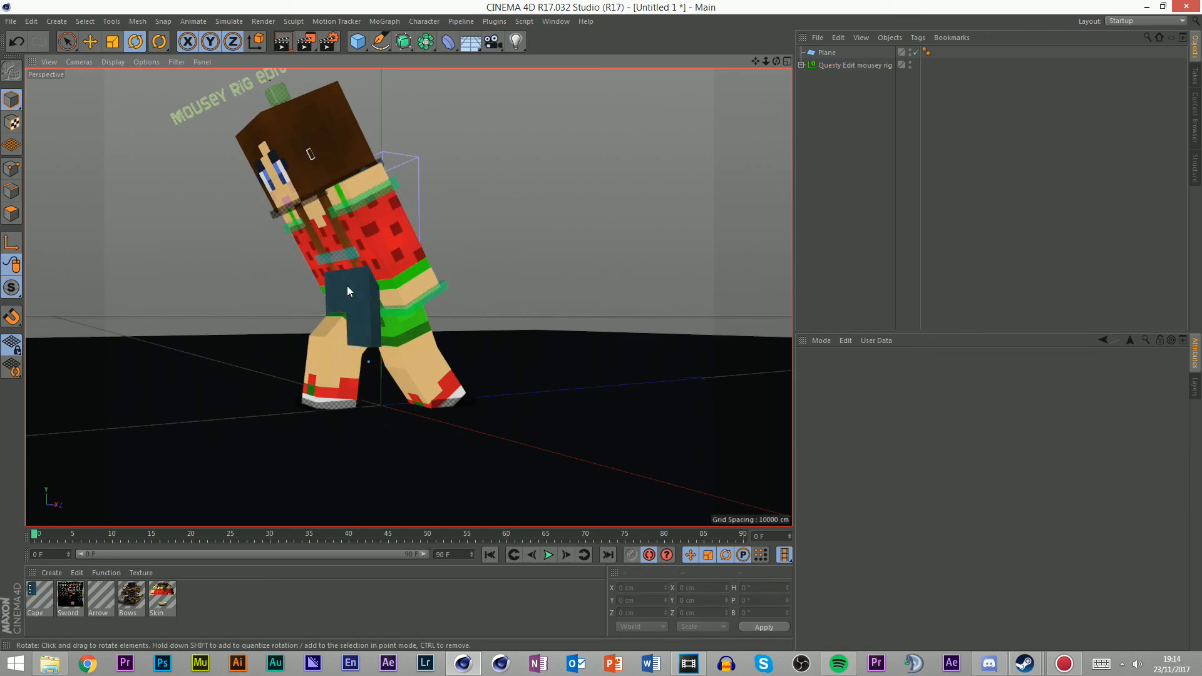
scroll(343, 288, "up", 3)
left_click(402, 387)
key("e")
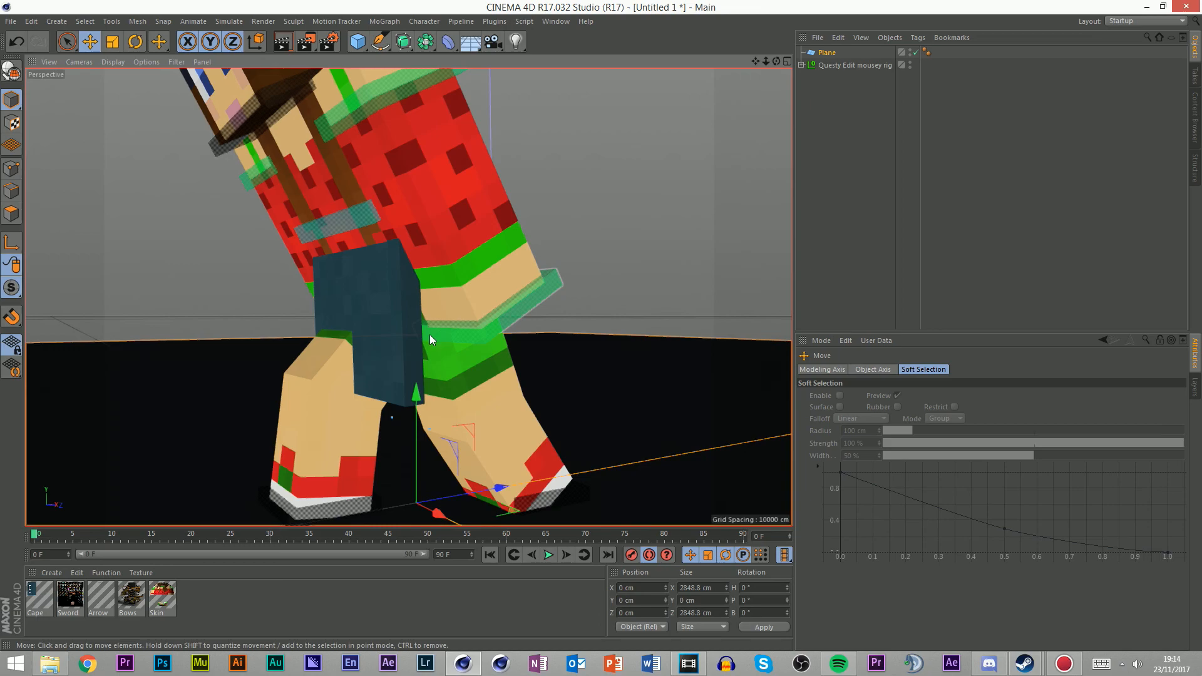
left_click(430, 334)
left_click_drag(430, 334, 333, 274)
key("ctrl+z")
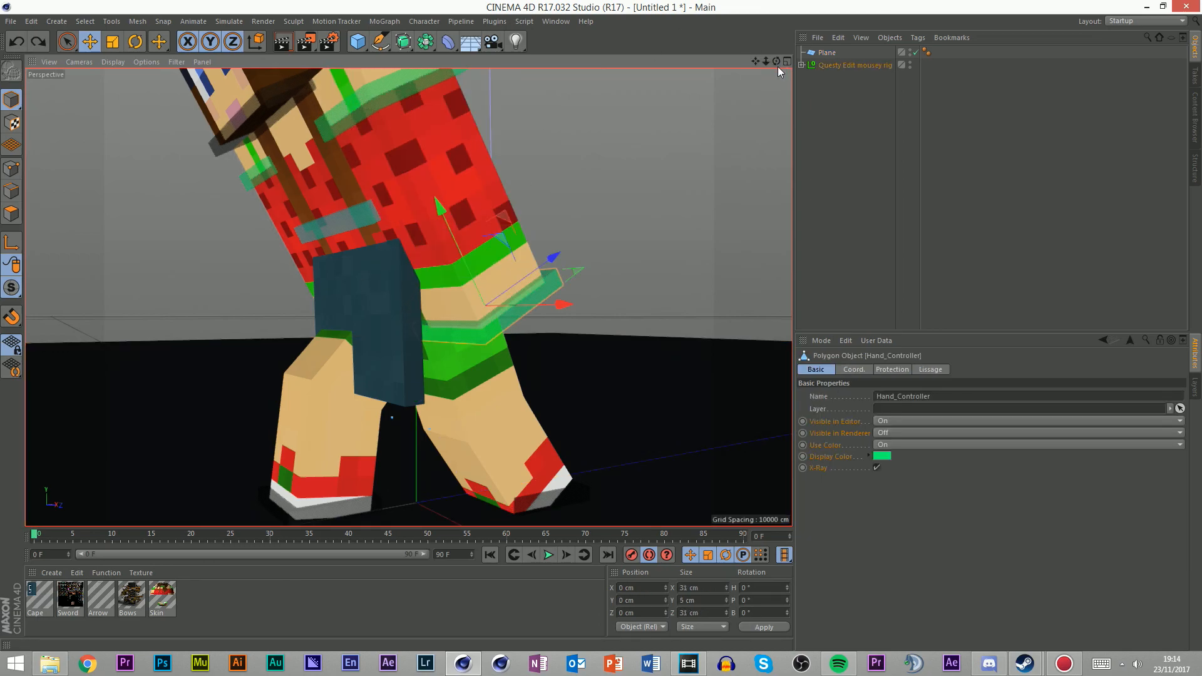
Play back the animation with the leaning body to review the pose, and return to frame 0
left_click(836, 63)
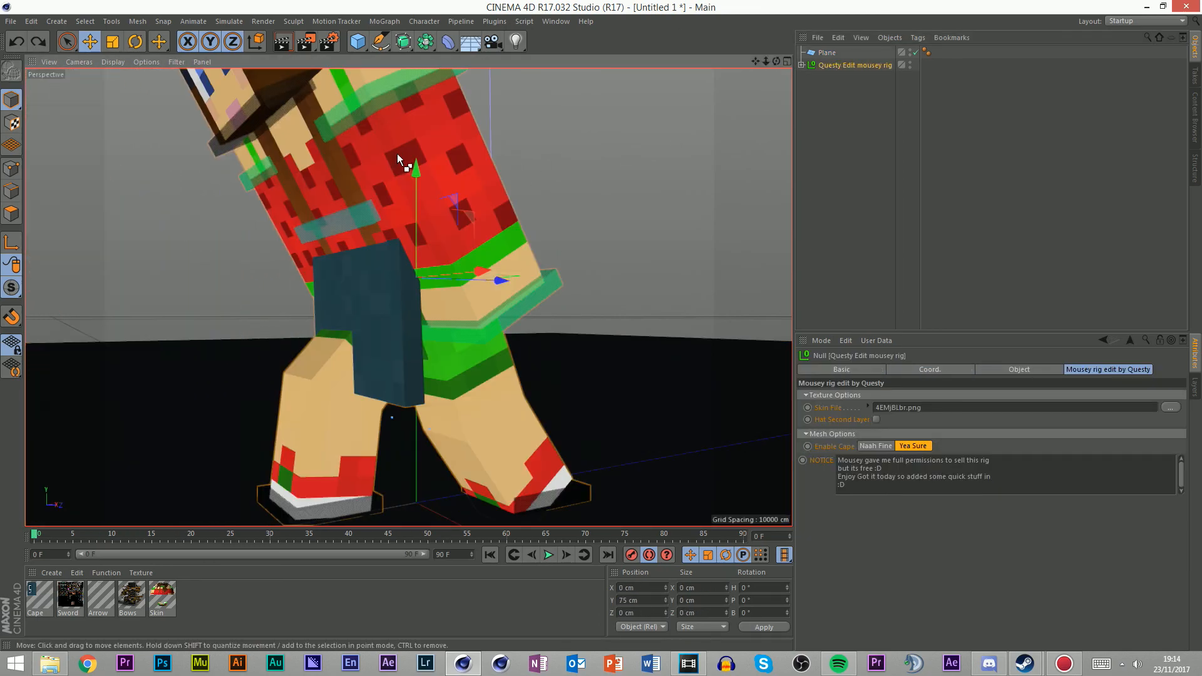
left_click_drag(775, 61, 651, 106)
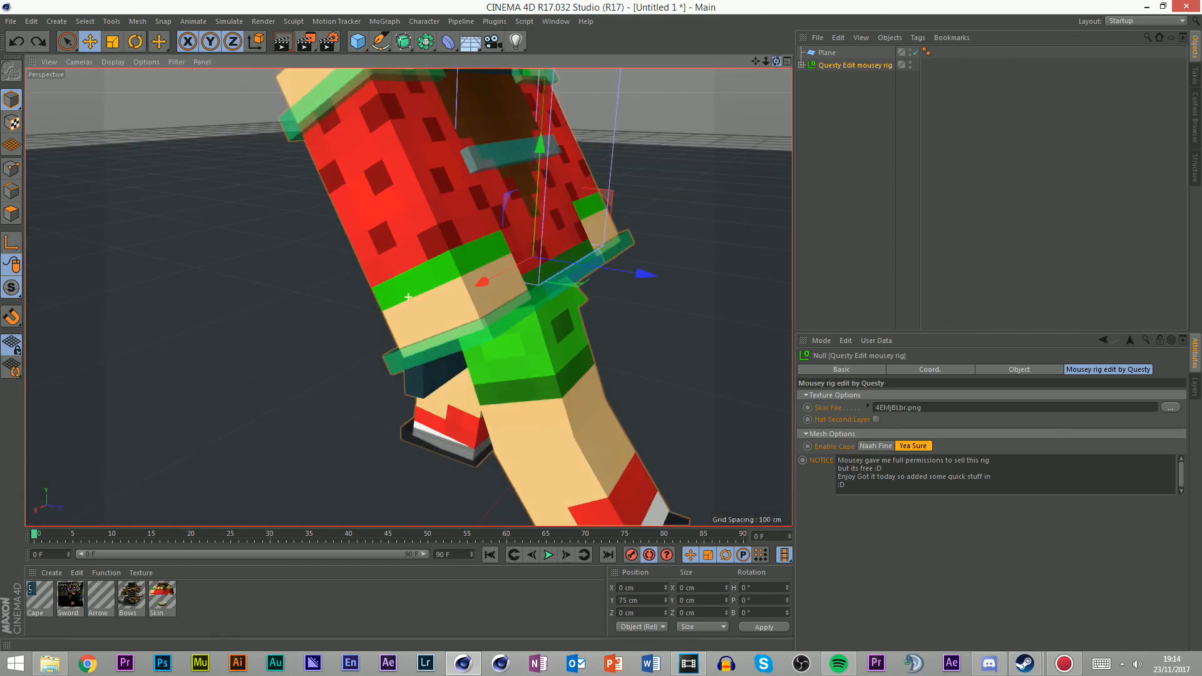
left_click(694, 149)
left_click_drag(776, 61, 628, 225)
scroll(628, 225, "down", 5)
left_click(549, 554)
left_click(549, 555)
left_click_drag(207, 539, 136, 539)
left_click_drag(66, 535, 34, 530)
left_click(359, 251)
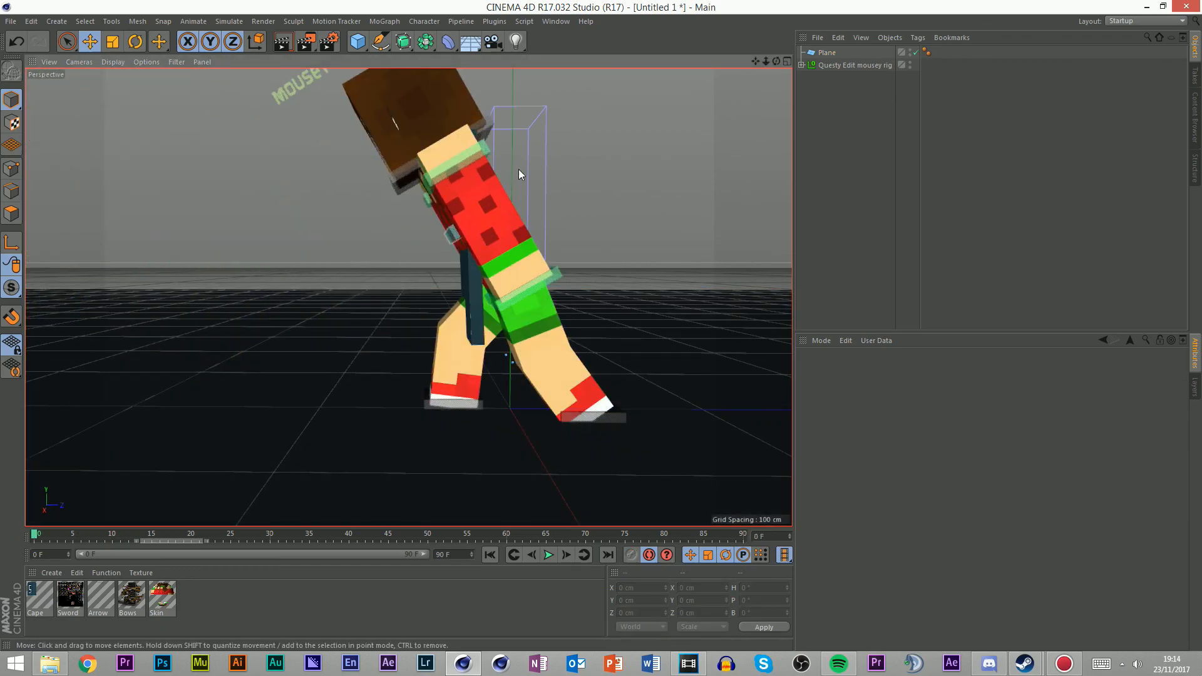
Show the scene's layers and save the project to the Desktop as run
left_click(1194, 386)
key("ctrl+s")
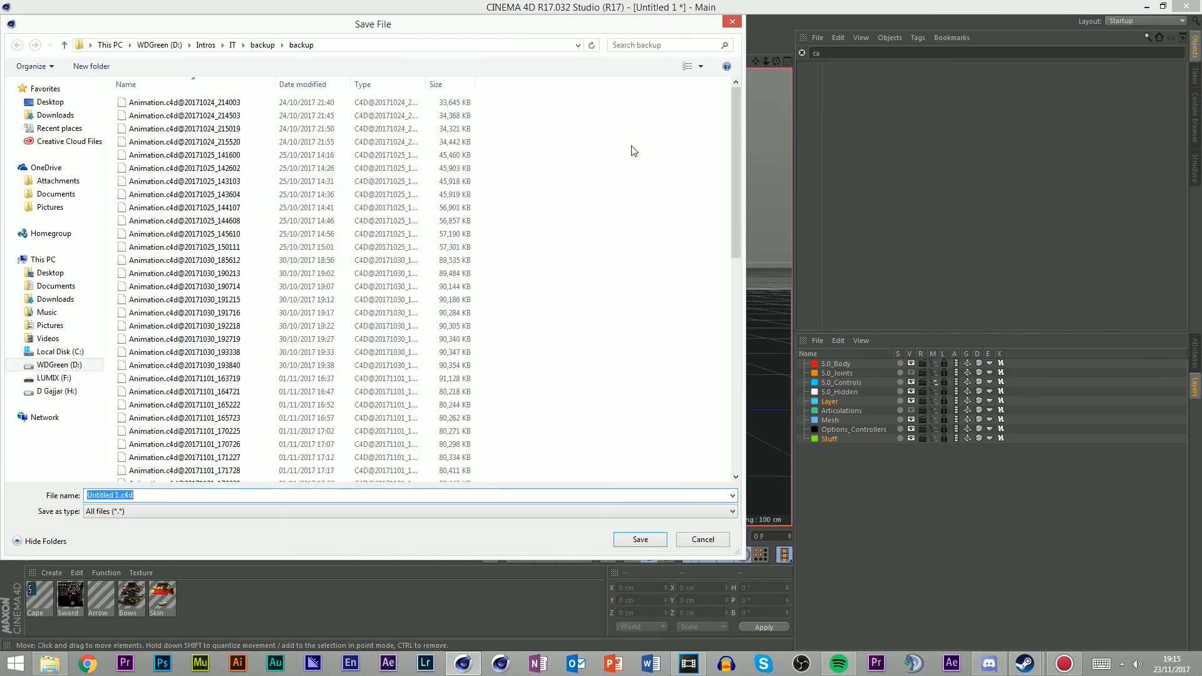
left_click(95, 259)
left_click(94, 273)
type("ru")
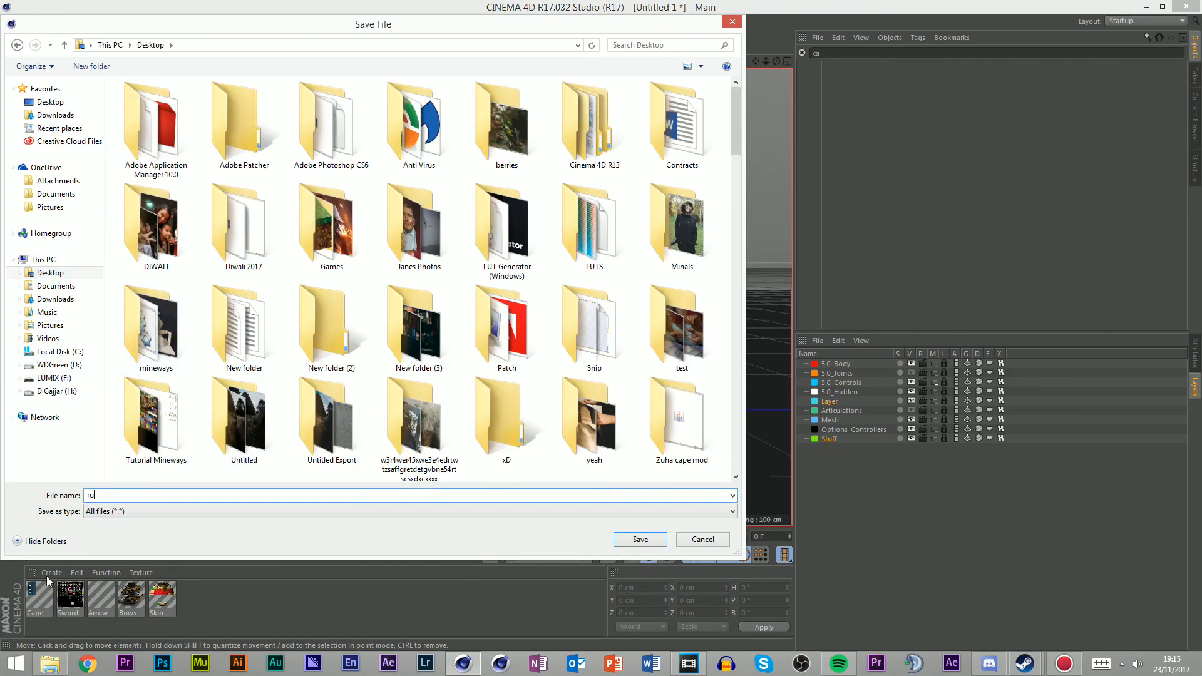
type("n")
key("Return")
Select the near hand controller, replay the leaning walk animation repeatedly, and return to frame 0
left_click(296, 216)
left_click(523, 292)
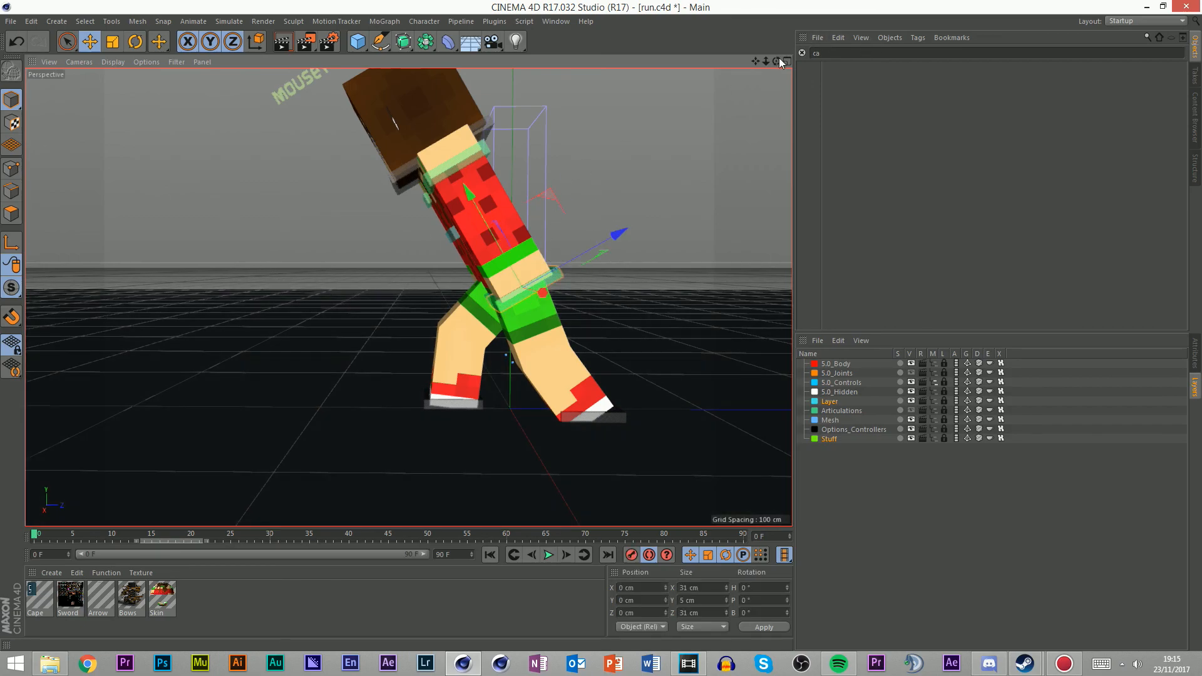
left_click(739, 114)
left_click(22, 24)
left_click(233, 192)
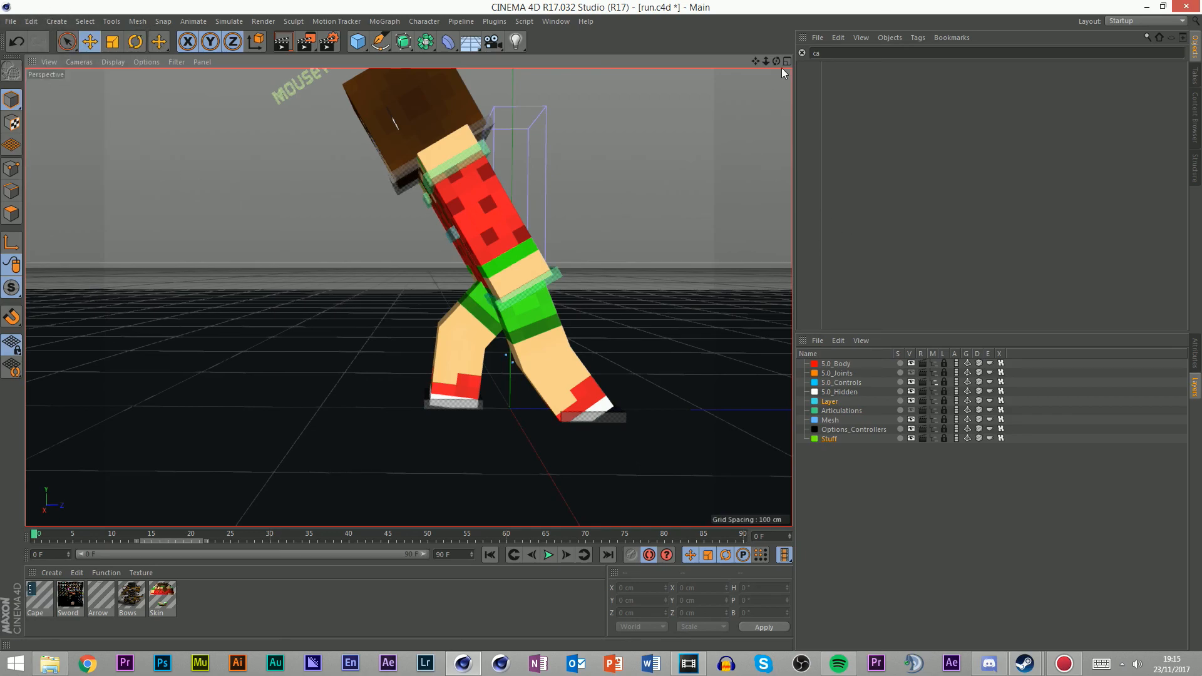
left_click(540, 290)
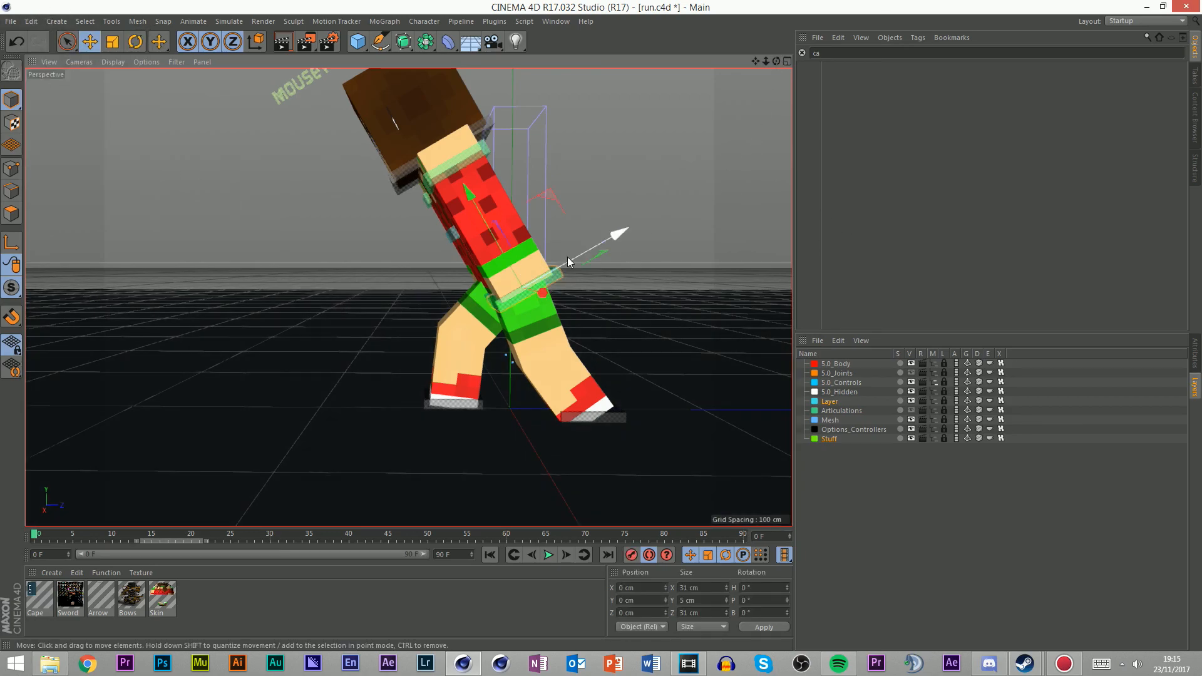
scroll(566, 258, "down", 5)
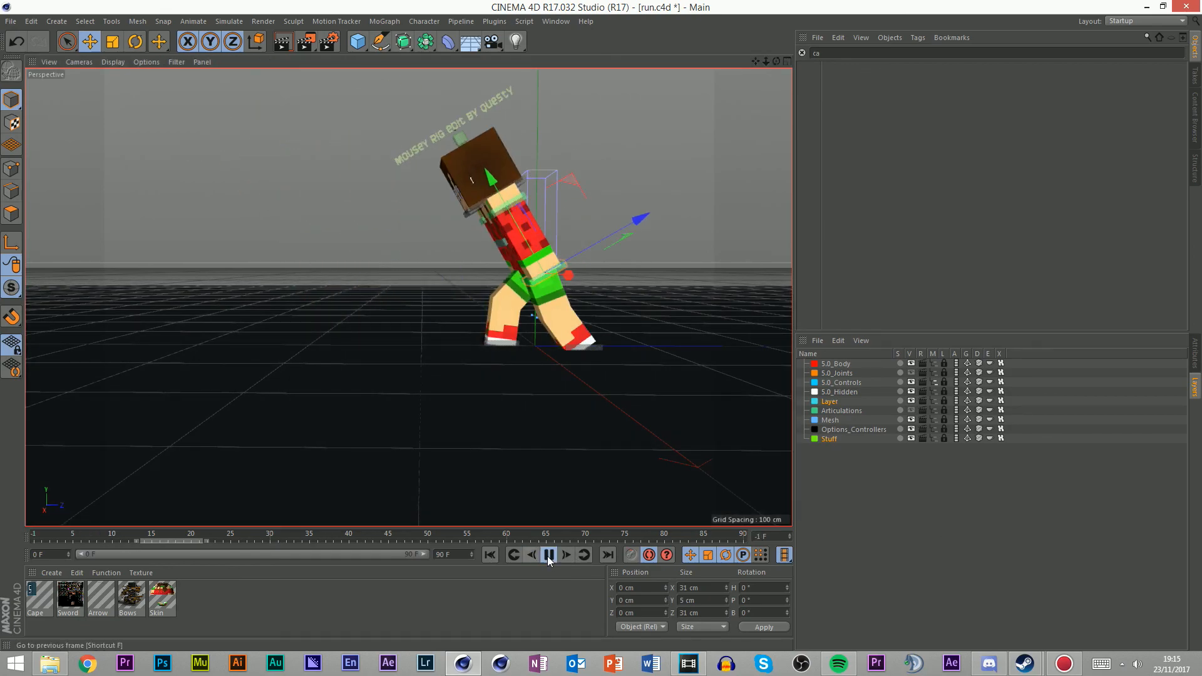
left_click(547, 556)
left_click(547, 556)
left_click_drag(113, 535, 19, 516)
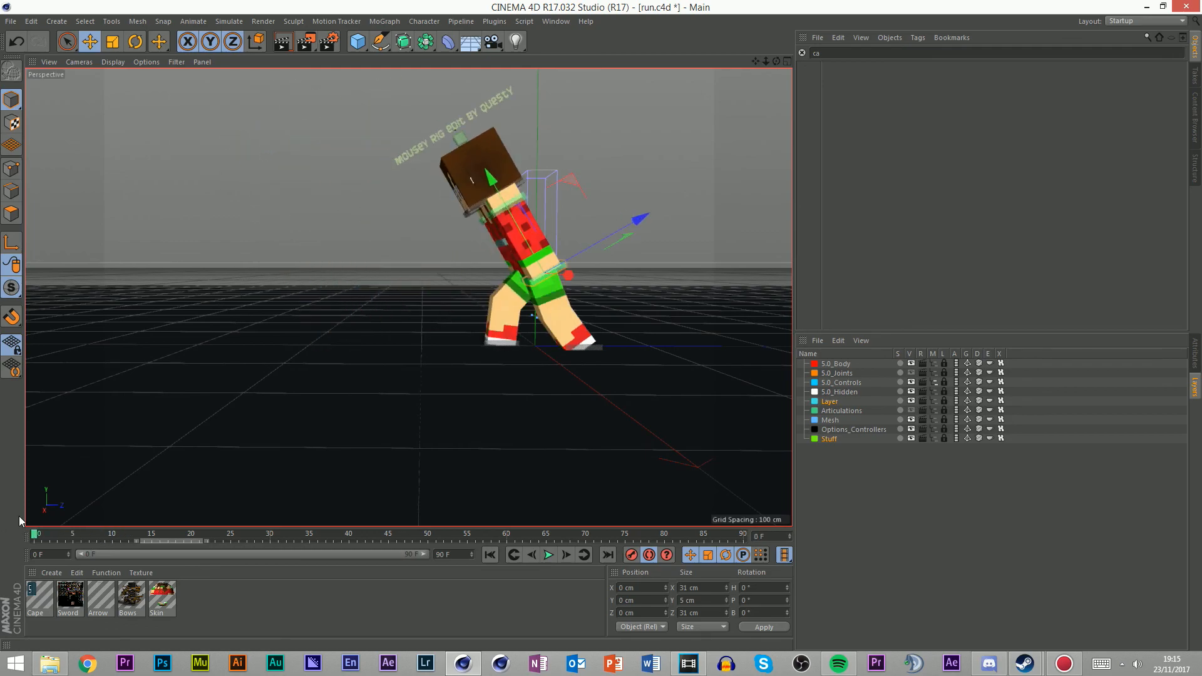
left_click(551, 557)
left_click_drag(133, 536, 0, 539)
Tilt the character's upper body further forward at frame 0 with a rotation, and deselect it
left_click(643, 126)
scroll(539, 221, "up", 5)
scroll(676, 228, "down", 4)
scroll(676, 228, "up", 1)
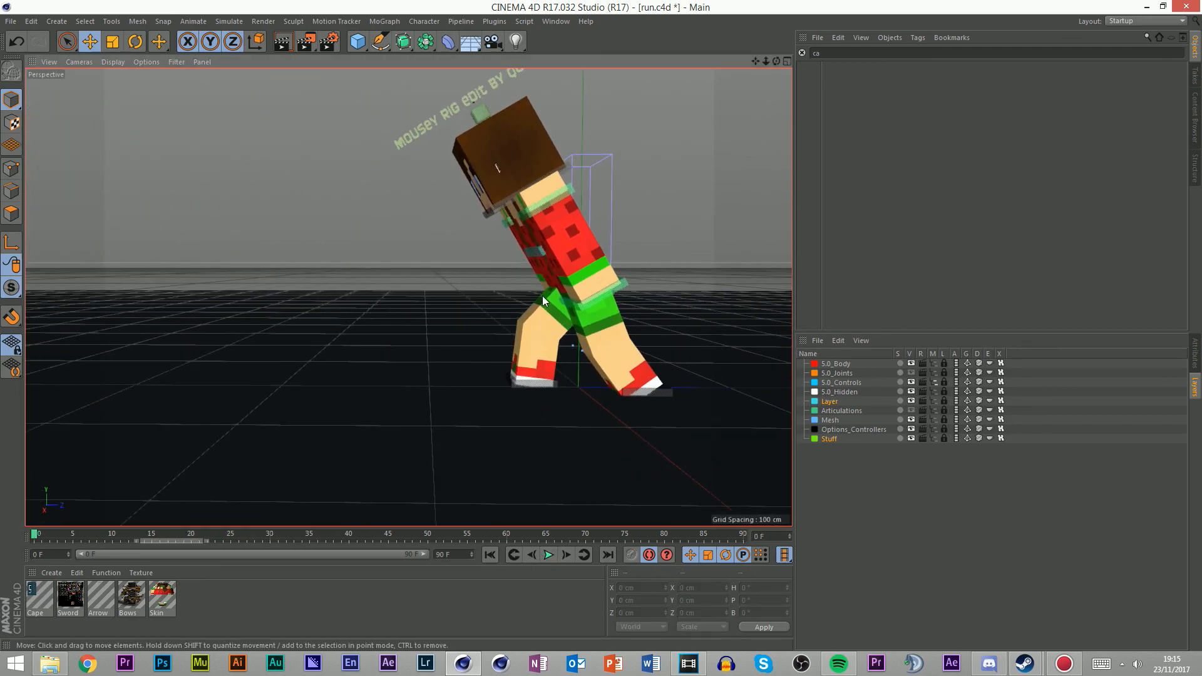
left_click(559, 295)
key("r")
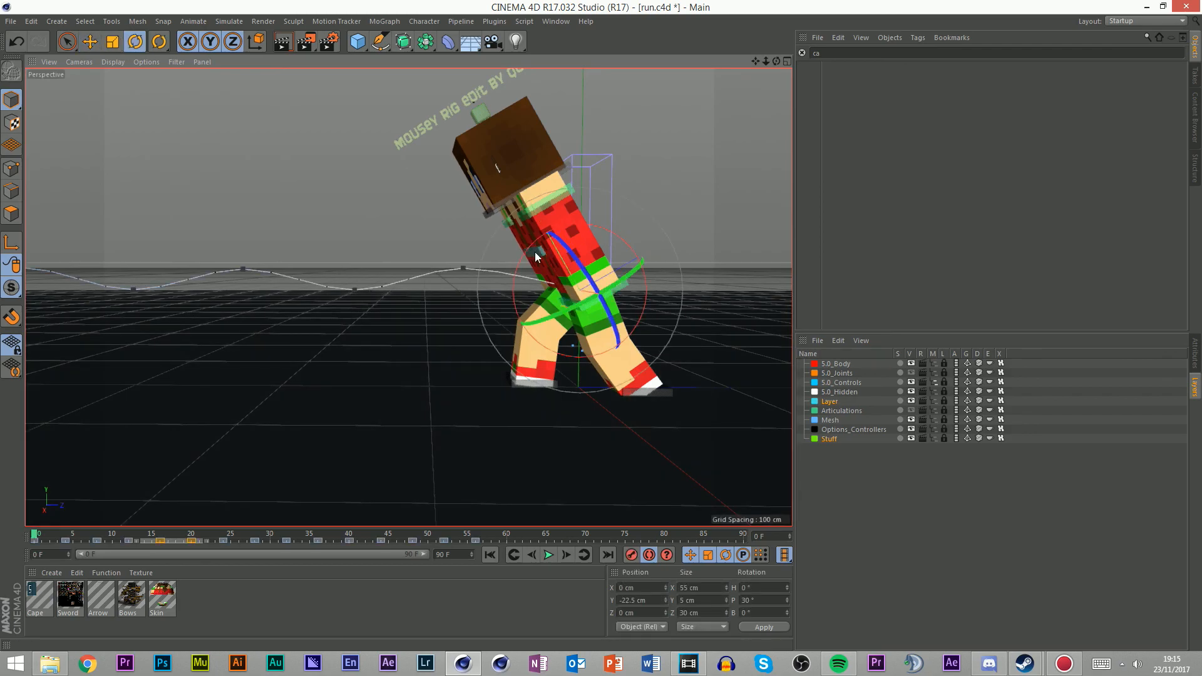
left_click_drag(532, 252, 477, 245)
left_click(593, 146)
Go to frame 4, select the root controller and show its coordinate attributes
left_click(622, 284)
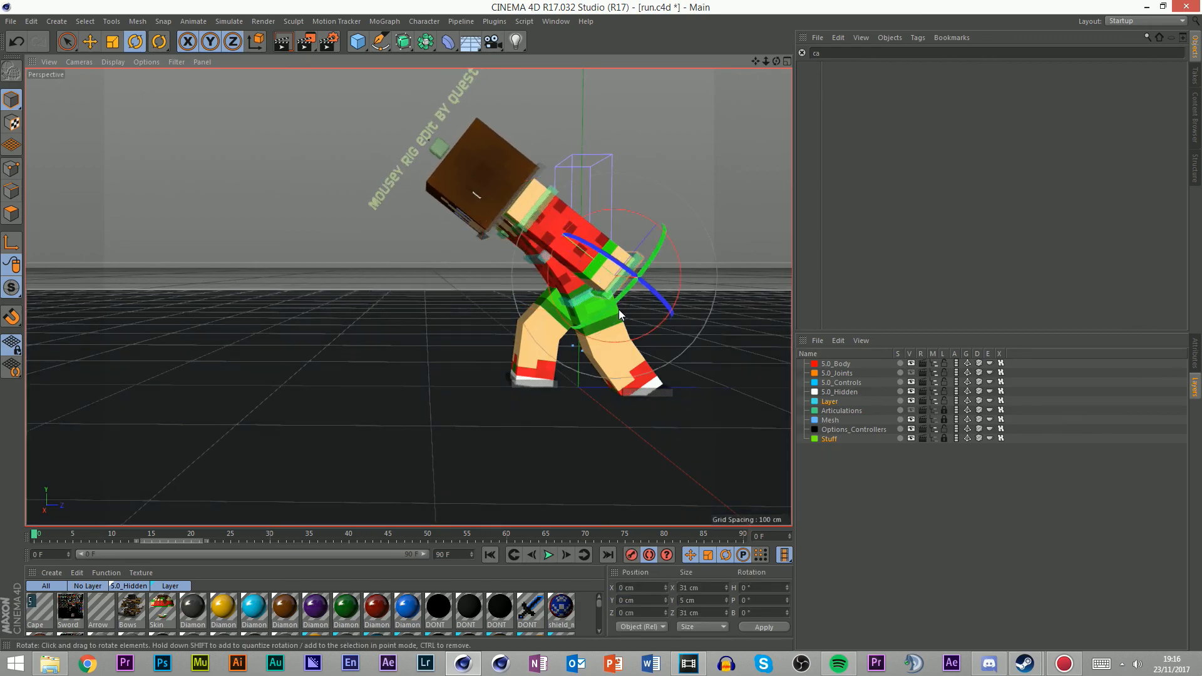
left_click(586, 293)
key("e")
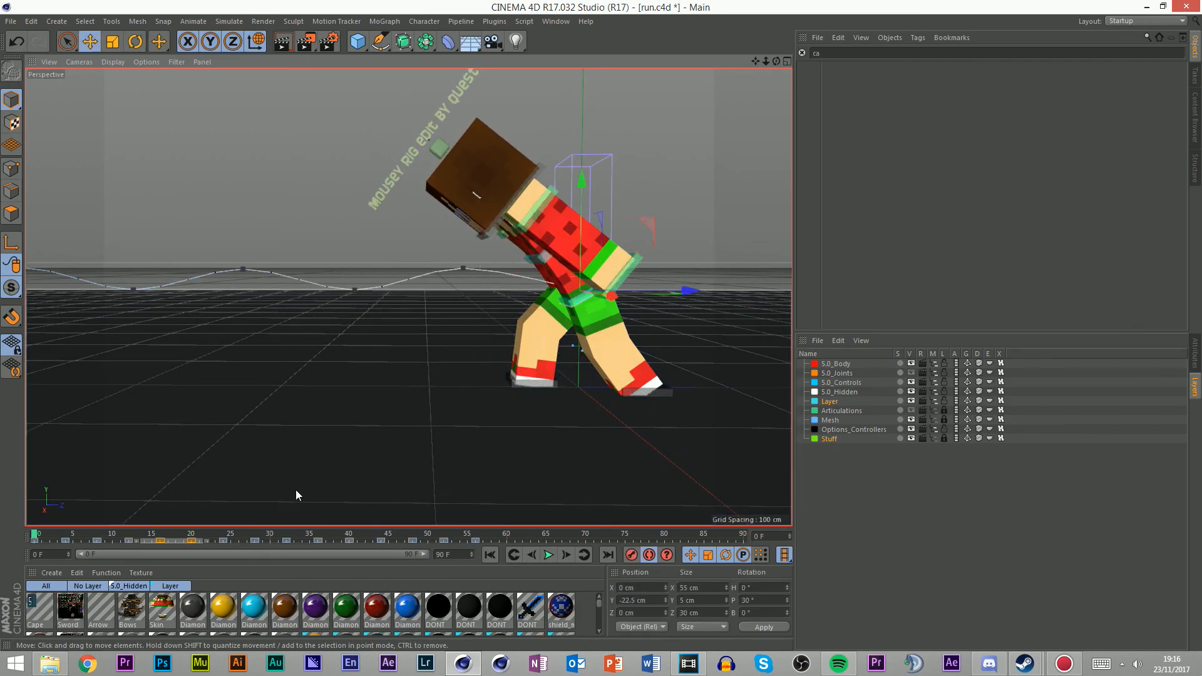
scroll(350, 488, "down", 5)
left_click_drag(37, 535, 75, 540)
left_click(65, 543)
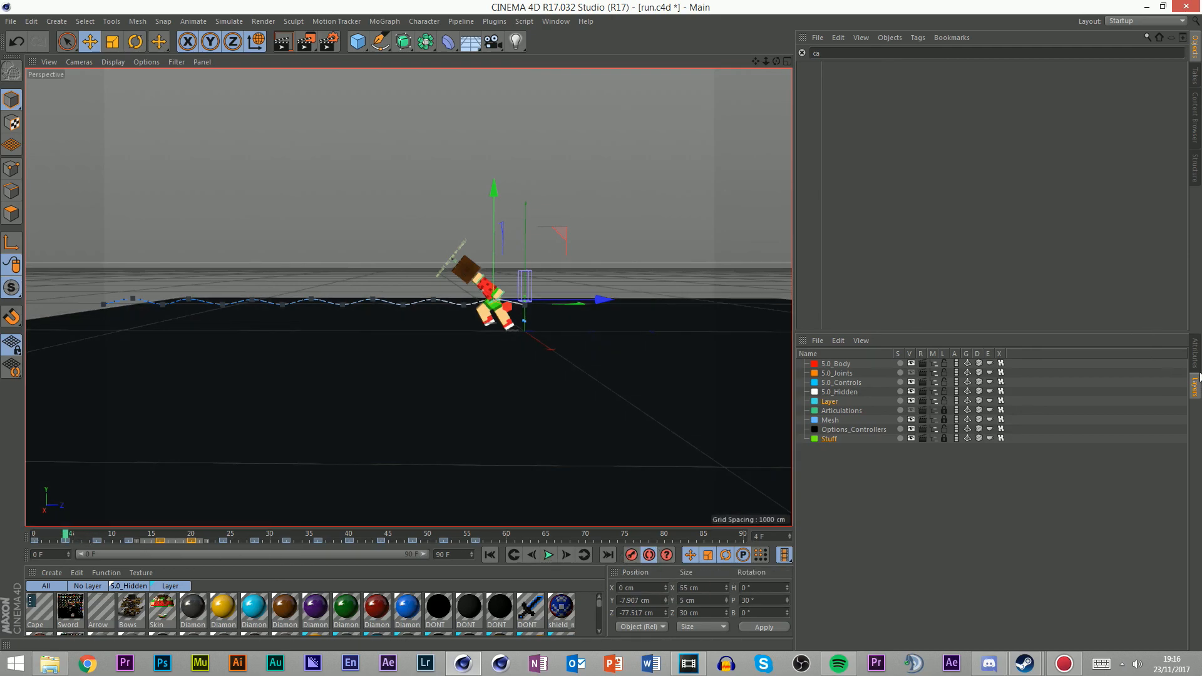
left_click(1196, 352)
scroll(438, 306, "up", 3)
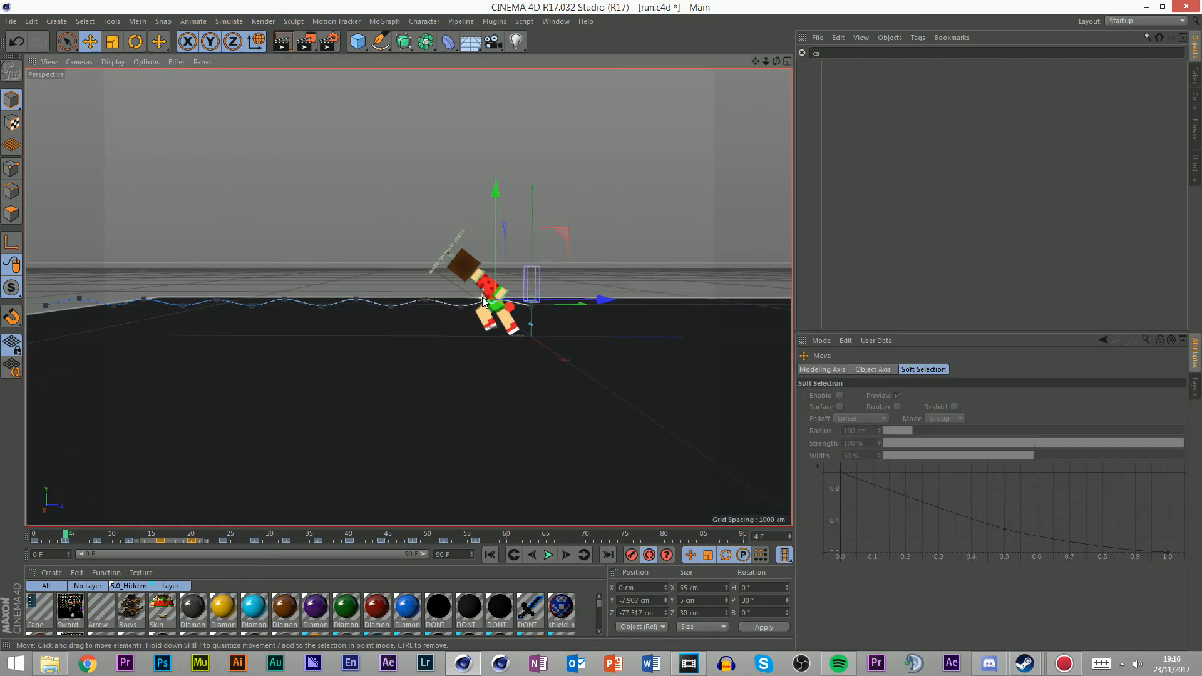
scroll(402, 311, "up", 3)
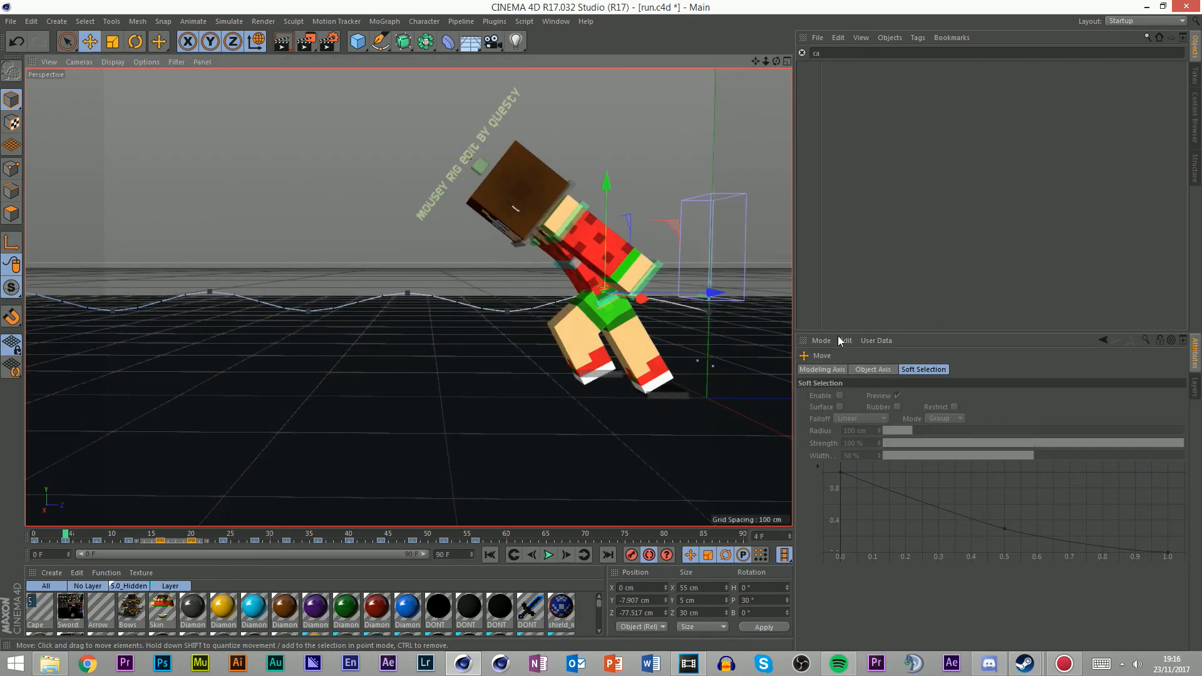
left_click(608, 295)
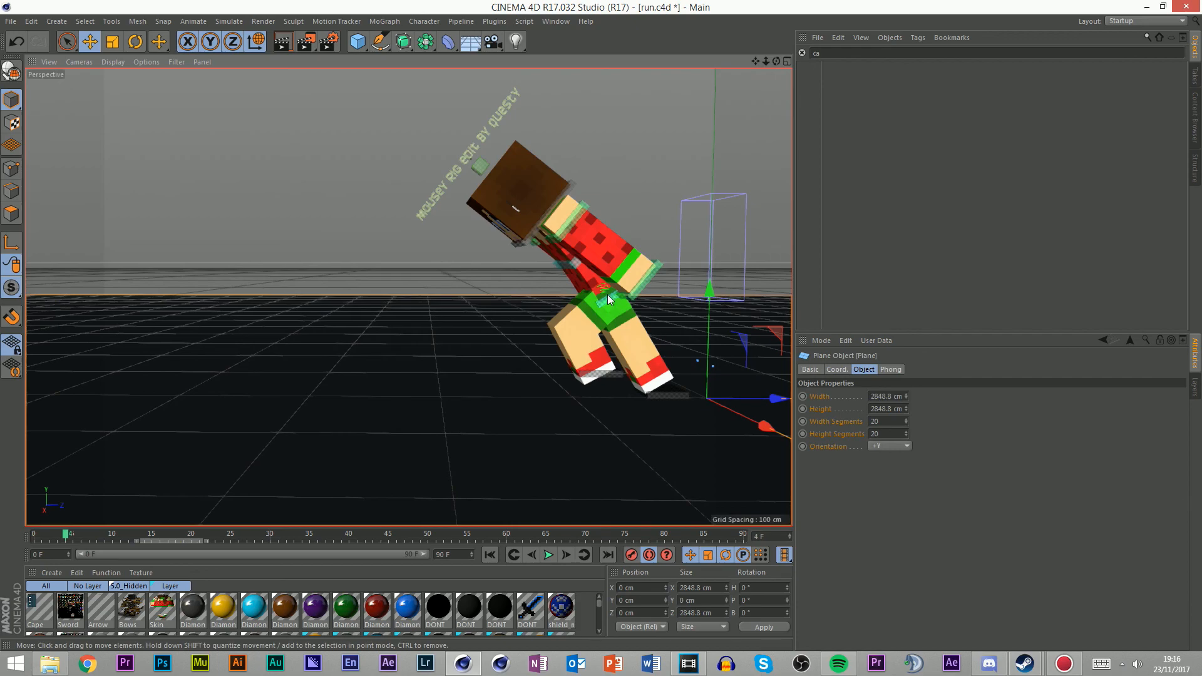
left_click(839, 369)
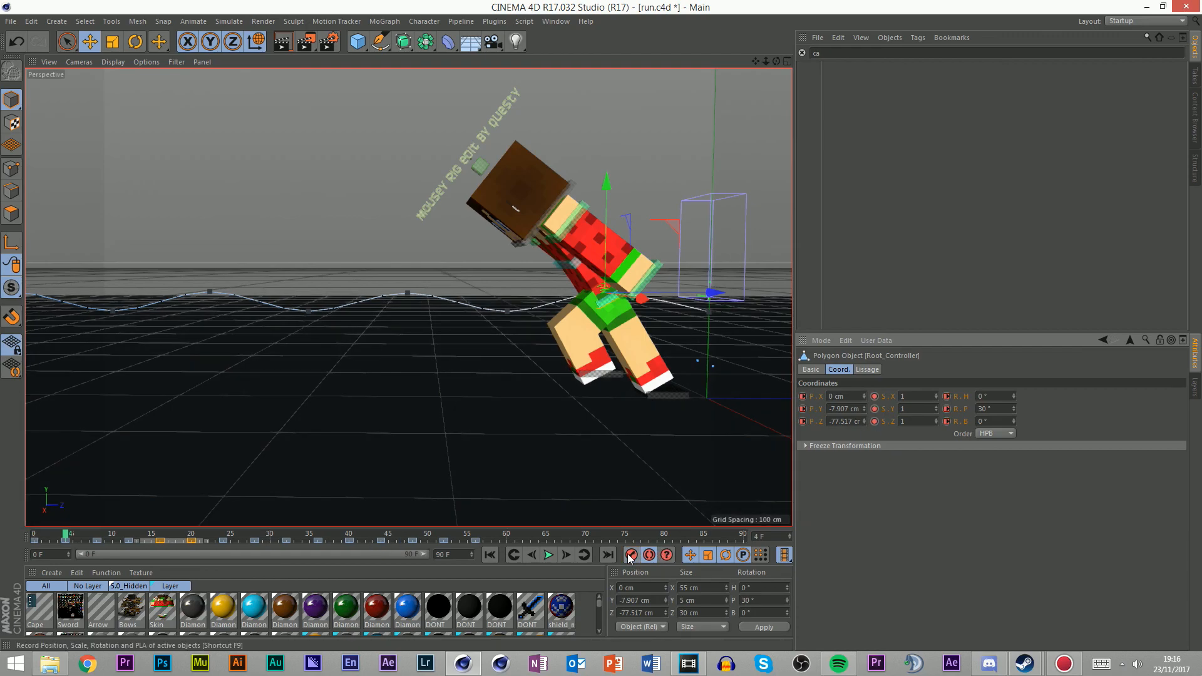
Undo the last change, try a rotation further along the timeline, and return to frame 0
key("ctrl+z")
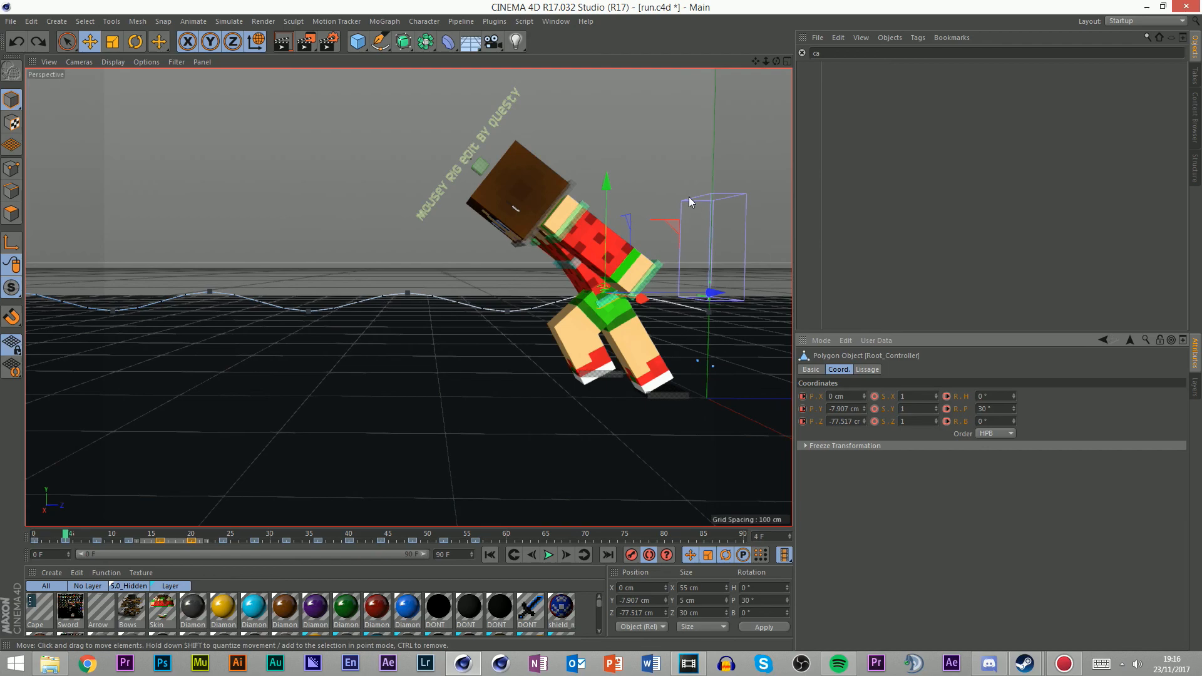
left_click(124, 536)
key("r")
left_click_drag(454, 246, 488, 273)
key("ctrl+z")
left_click(333, 472)
left_click_drag(130, 535, 17, 519)
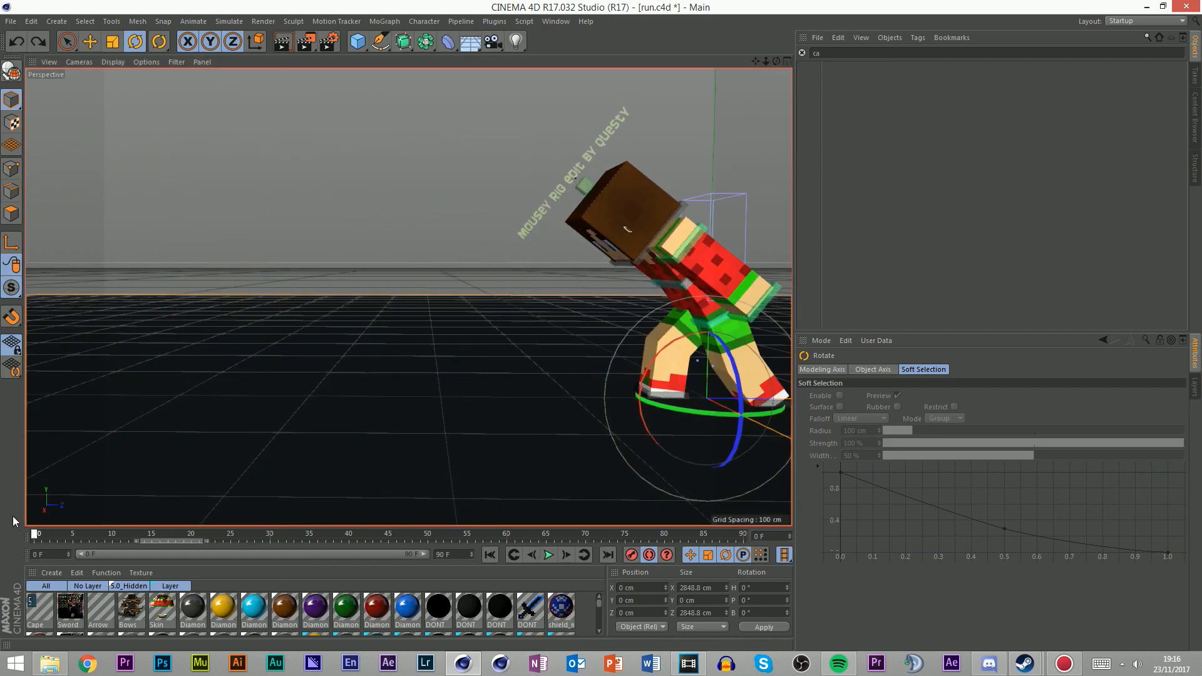
Select the root controller, scrub and play back the animation along its motion path, and return to frame 0
left_click(716, 327)
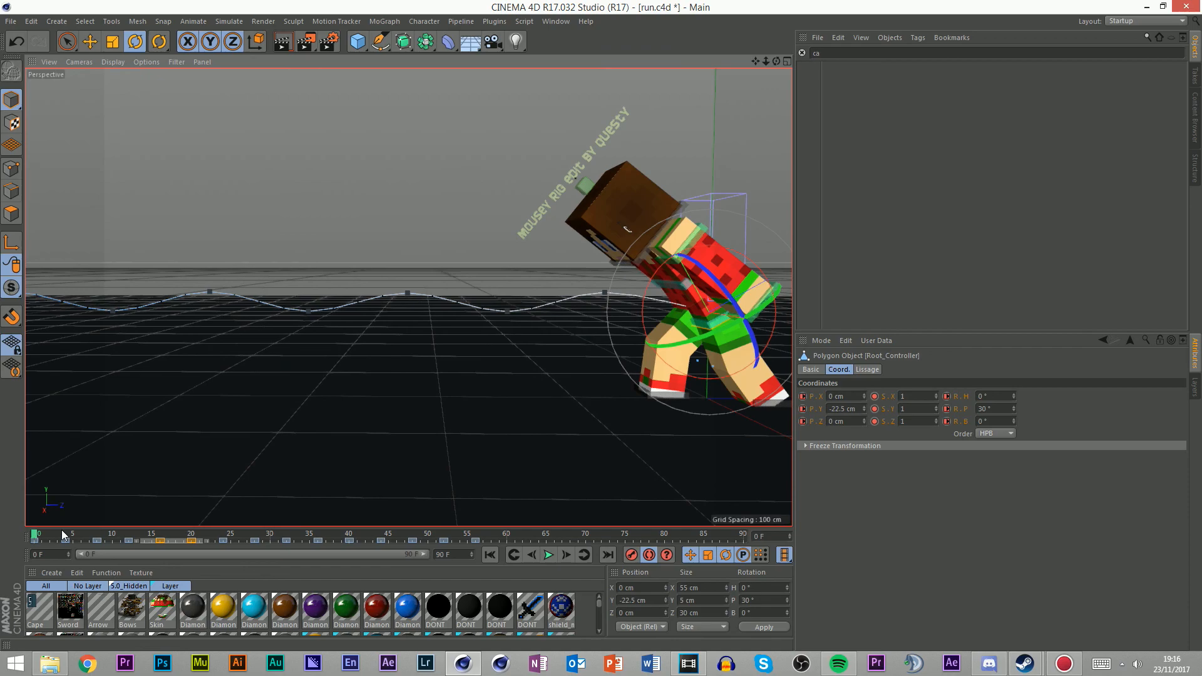
key("e")
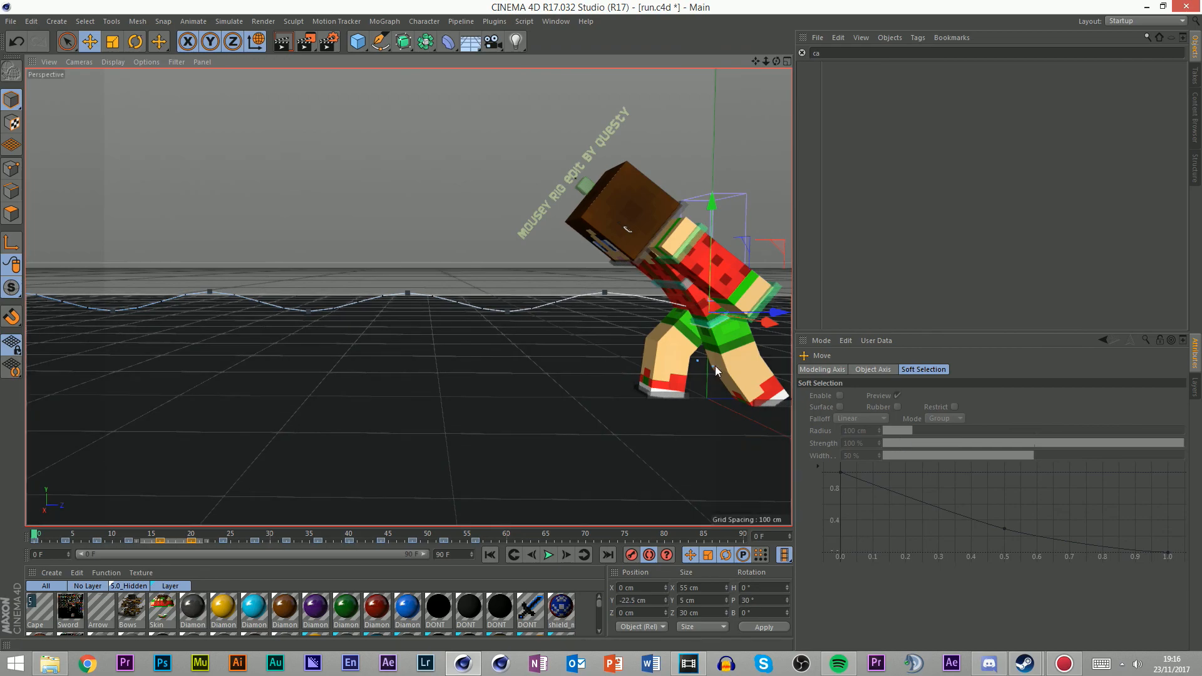
scroll(356, 355, "down", 3)
scroll(509, 337, "down", 3)
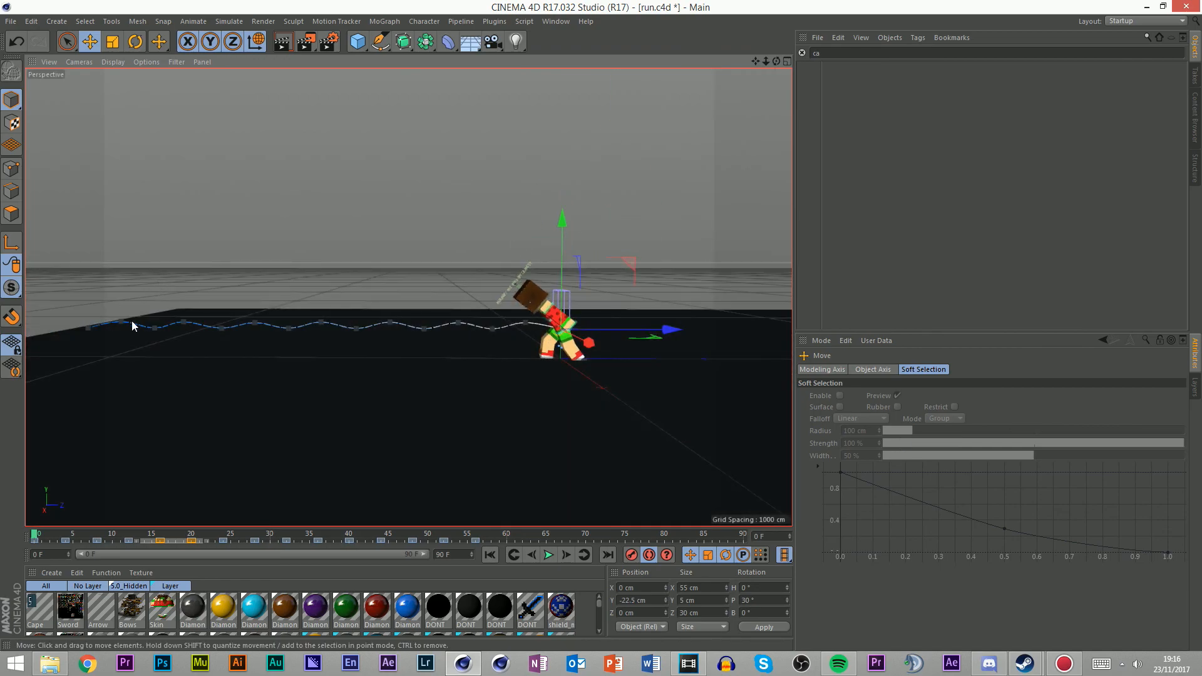
scroll(617, 349, "down", 2)
scroll(424, 334, "up", 2)
left_click_drag(35, 536, 421, 565)
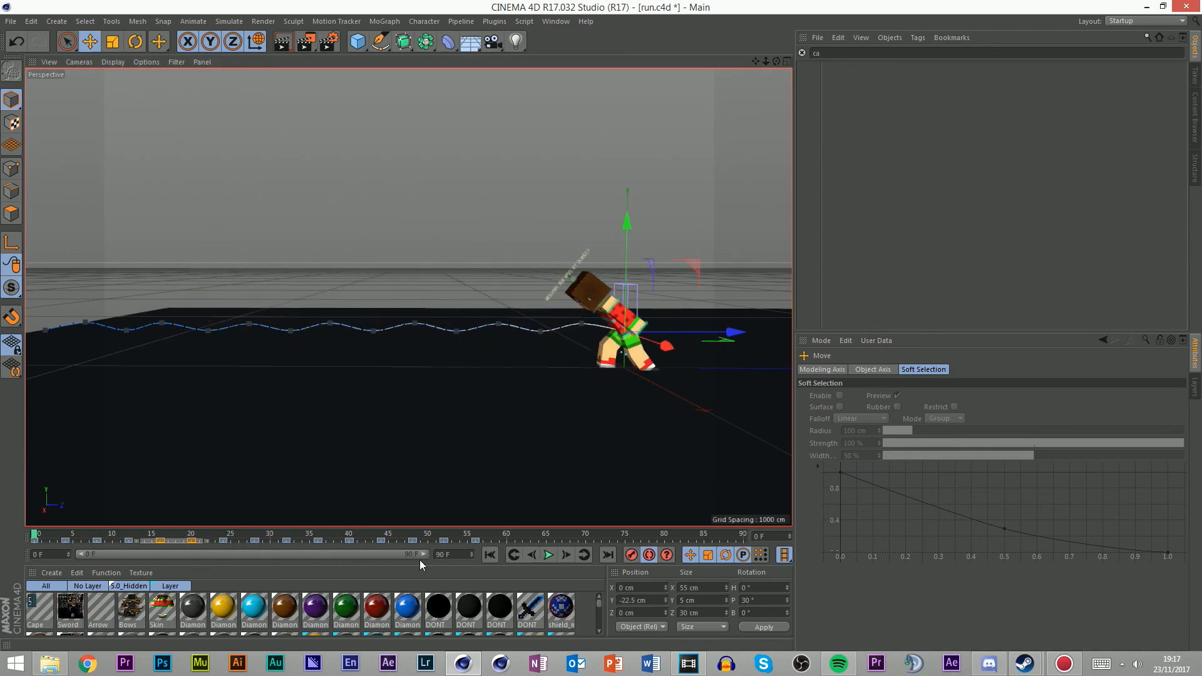
left_click(547, 554)
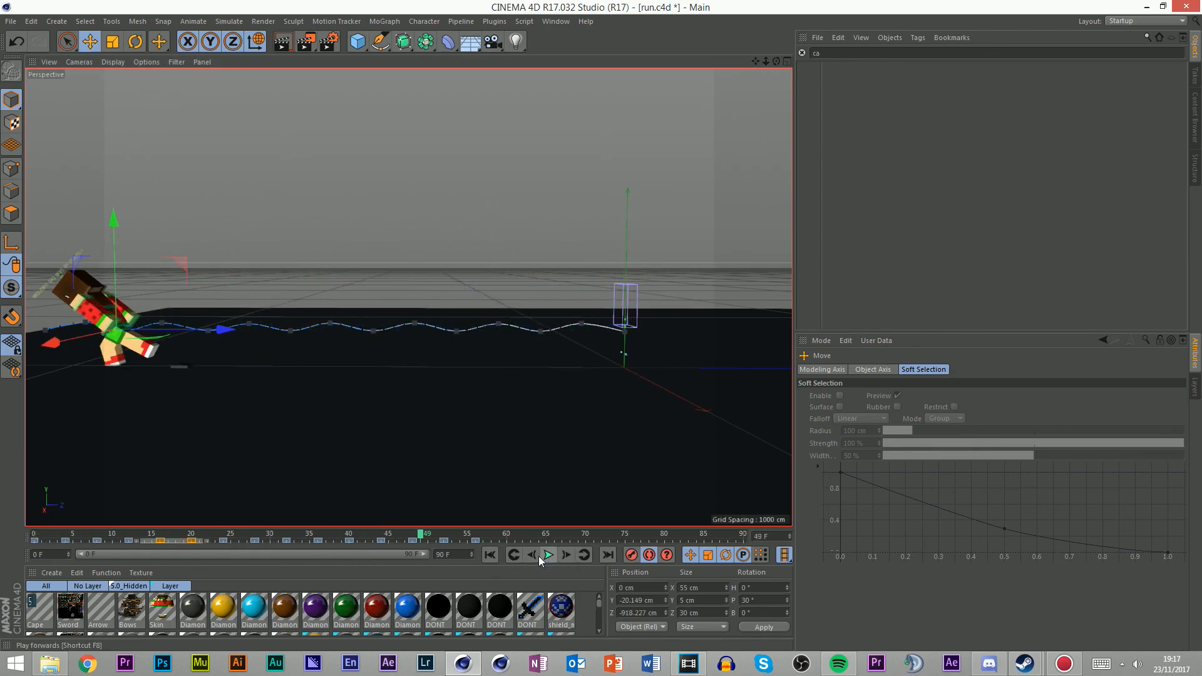
left_click_drag(238, 528, 238, 531)
left_click_drag(105, 537, 34, 536)
scroll(703, 325, "up", 6)
left_click(607, 242)
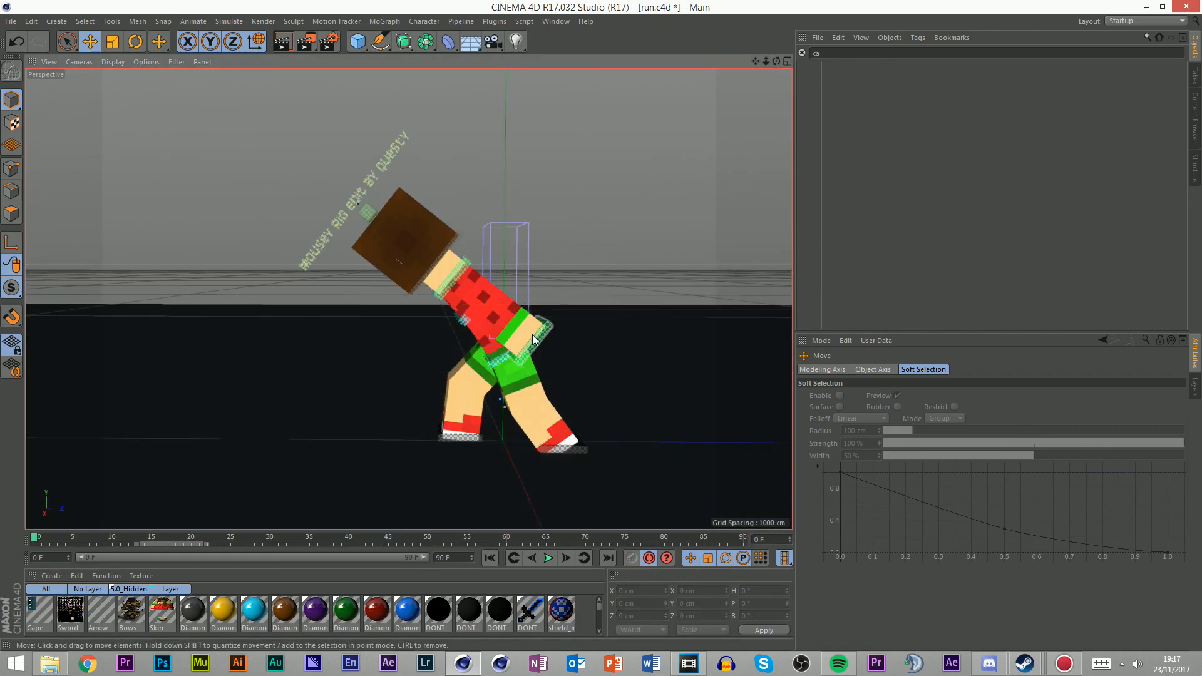
left_click(544, 341)
left_click_drag(777, 62, 901, 53)
scroll(325, 352, "up", 4)
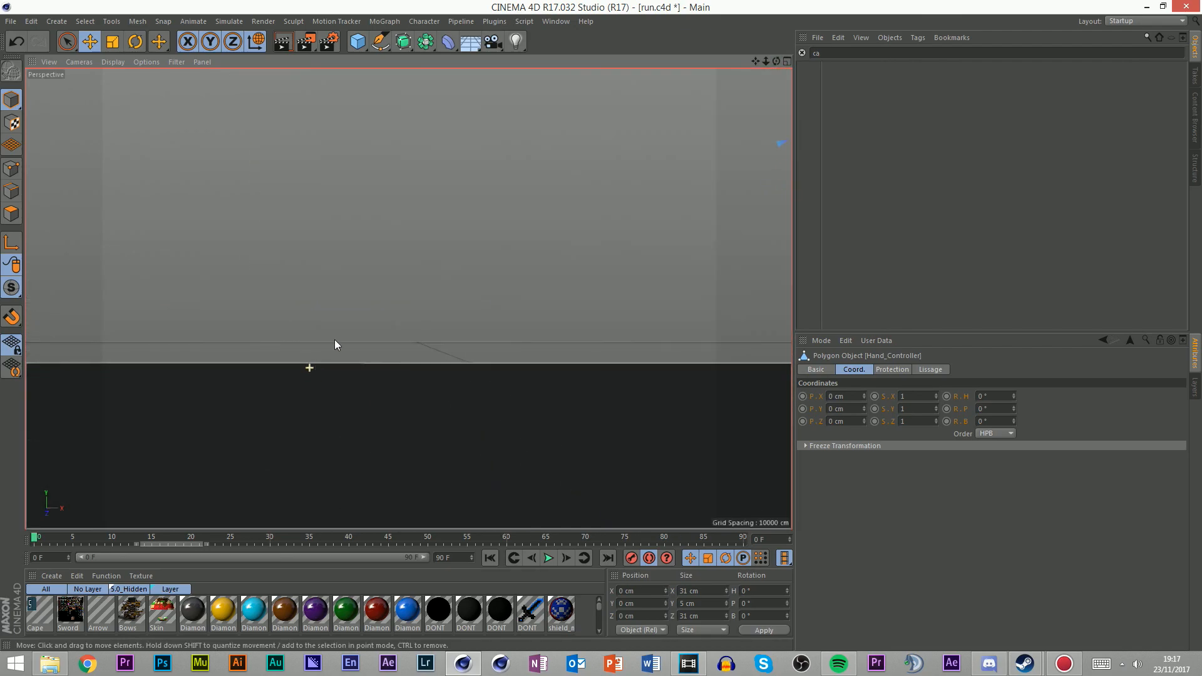
scroll(335, 340, "down", 4)
left_click(348, 319, "shift")
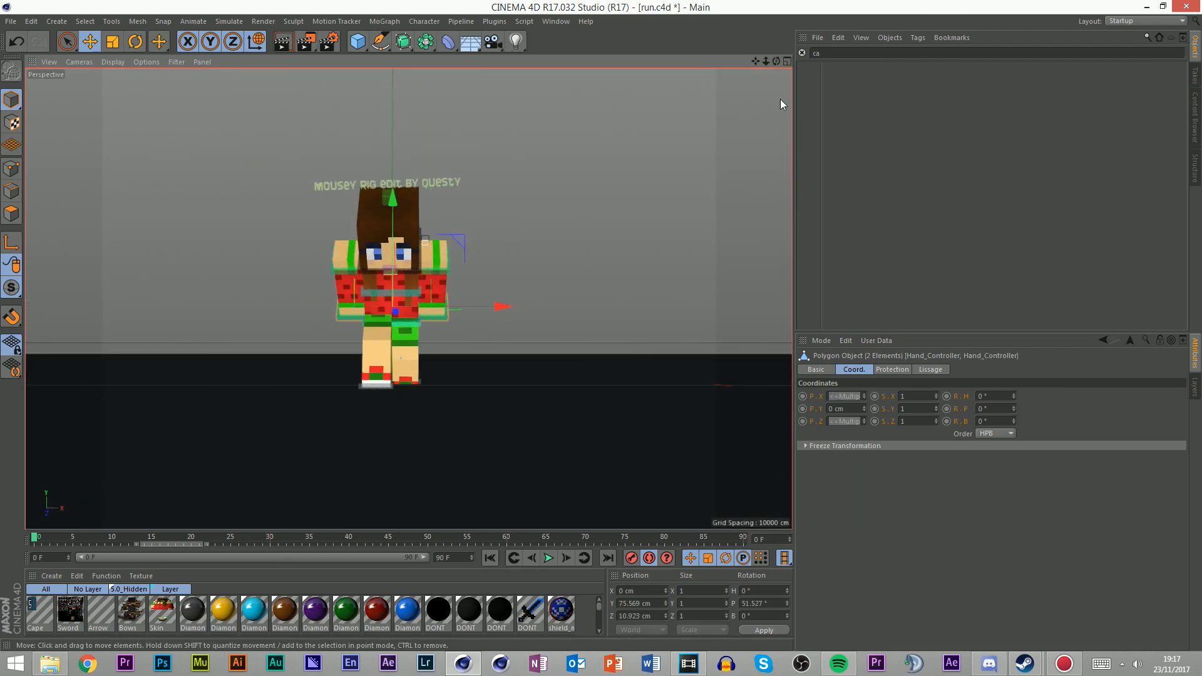
left_click_drag(778, 60, 464, 266)
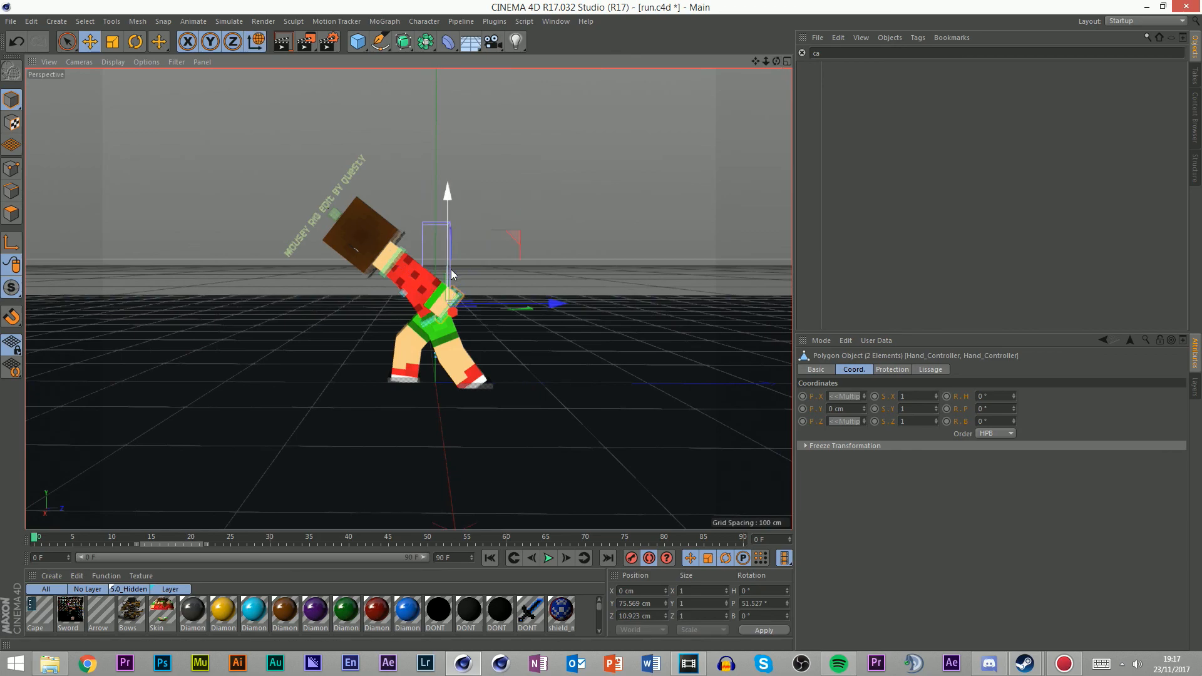
left_click(498, 242)
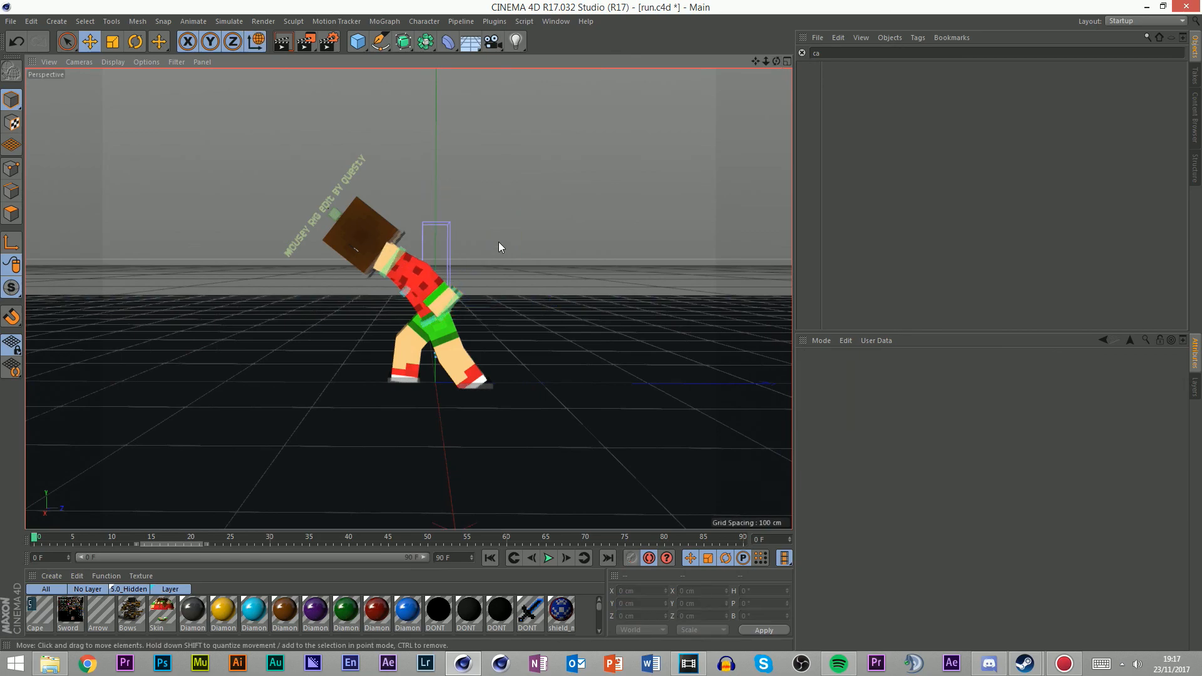
Select the head controller at frame 0 and pitch it to about -35° so the face looks in the running direction
left_click(397, 265)
left_click(524, 185)
left_click(399, 257)
left_click(399, 256)
left_click_drag(775, 62, 701, 82)
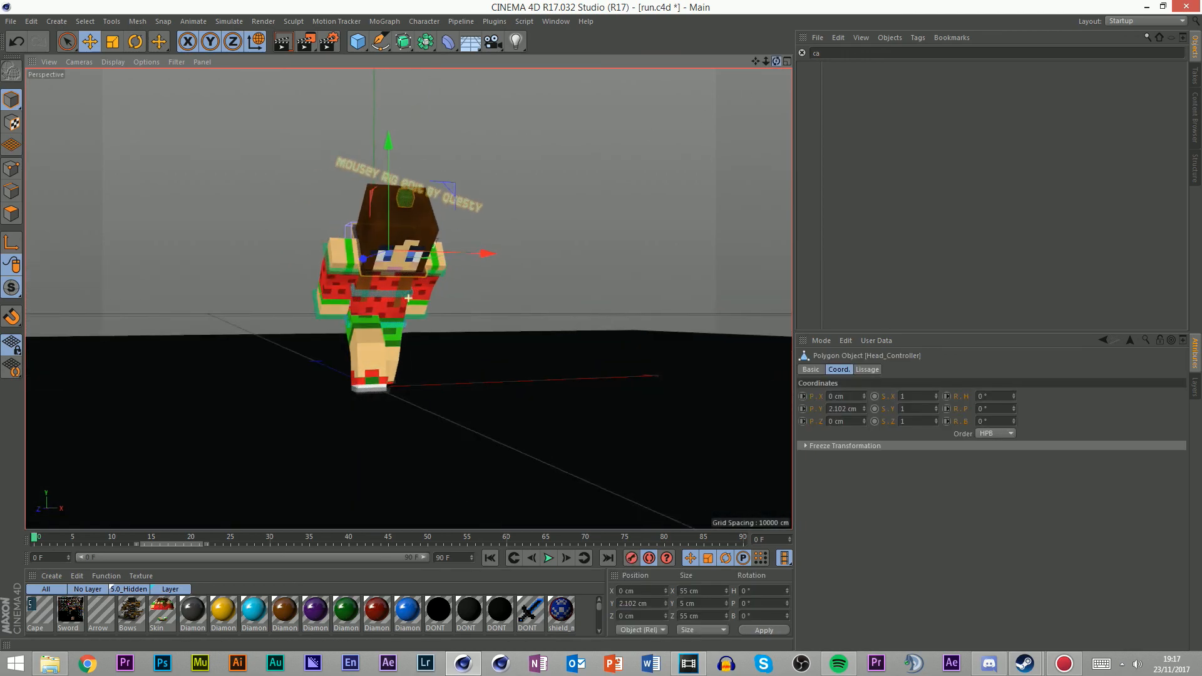
key("r")
left_click_drag(389, 281, 409, 225)
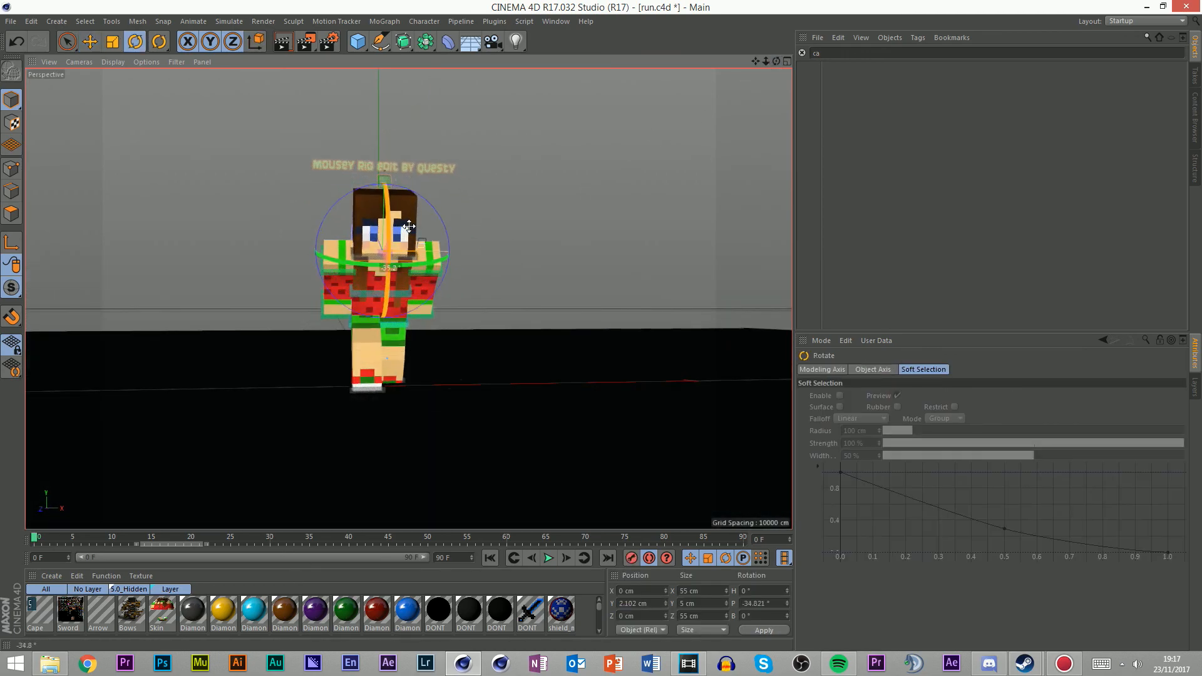
left_click_drag(408, 298, 352, 279, "alt")
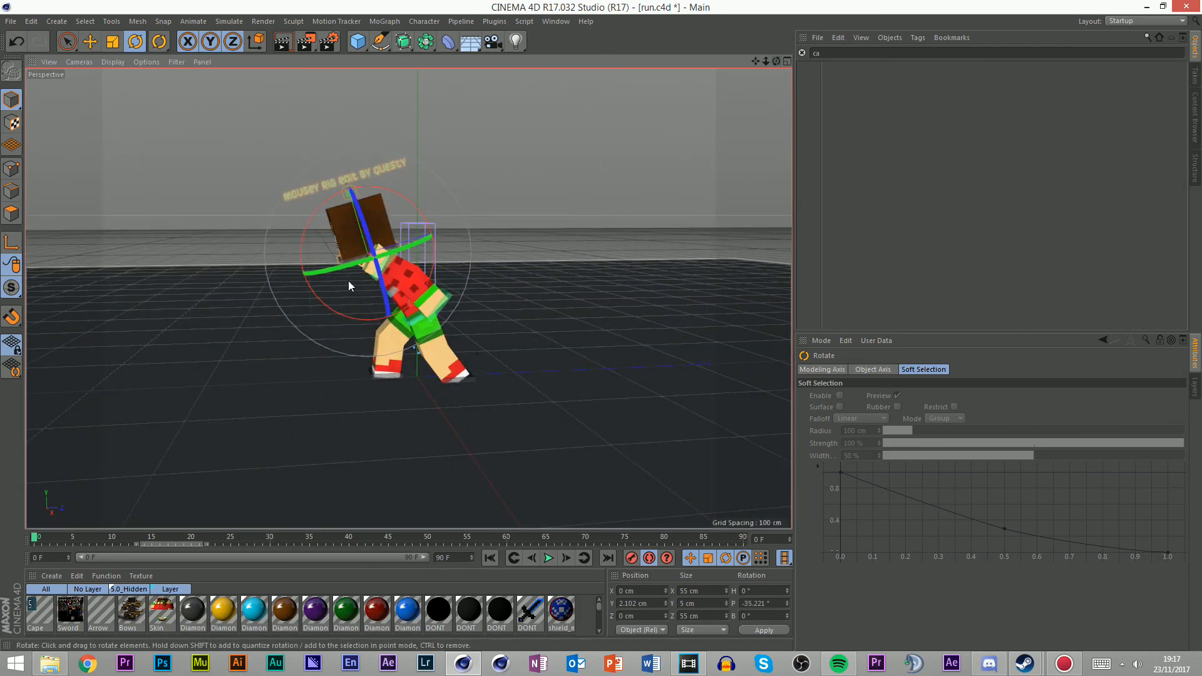
Select the character's left shoulder controller and rotate it to swing that arm forward and up
left_click(388, 263)
scroll(425, 227, "up", 5)
left_click_drag(778, 60, 781, 60)
scroll(429, 285, "down", 5)
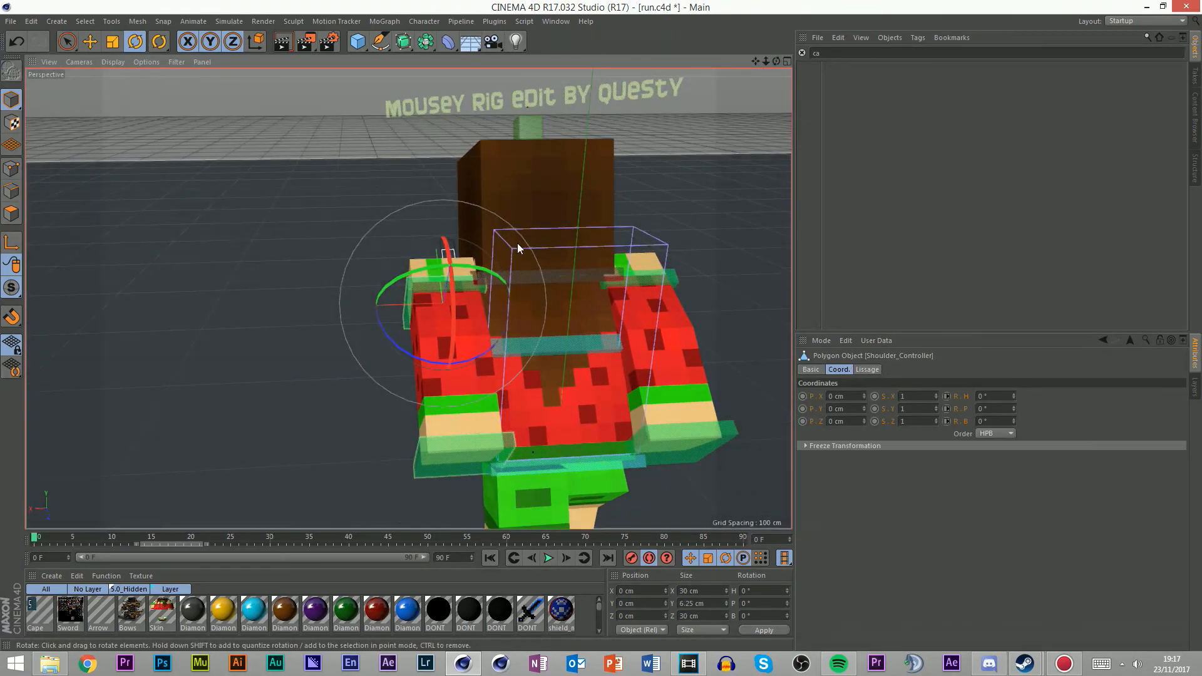
left_click_drag(518, 315, 464, 319)
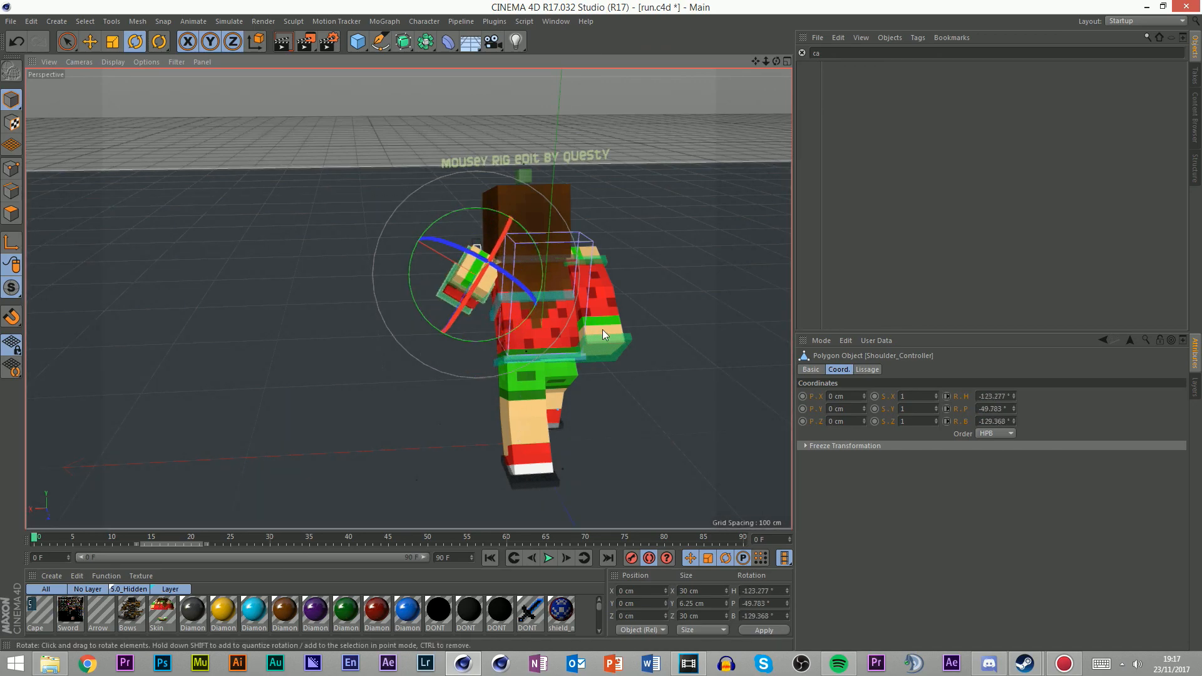
key("ctrl+z")
left_click_drag(776, 61, 1152, 63)
left_click_drag(166, 270, 218, 234)
Rotate the character's right shoulder controller to swing that arm backward and slightly away from the body
left_click_drag(776, 61, 845, 60)
left_click_drag(487, 303, 468, 293)
left_click_drag(475, 223, 465, 232)
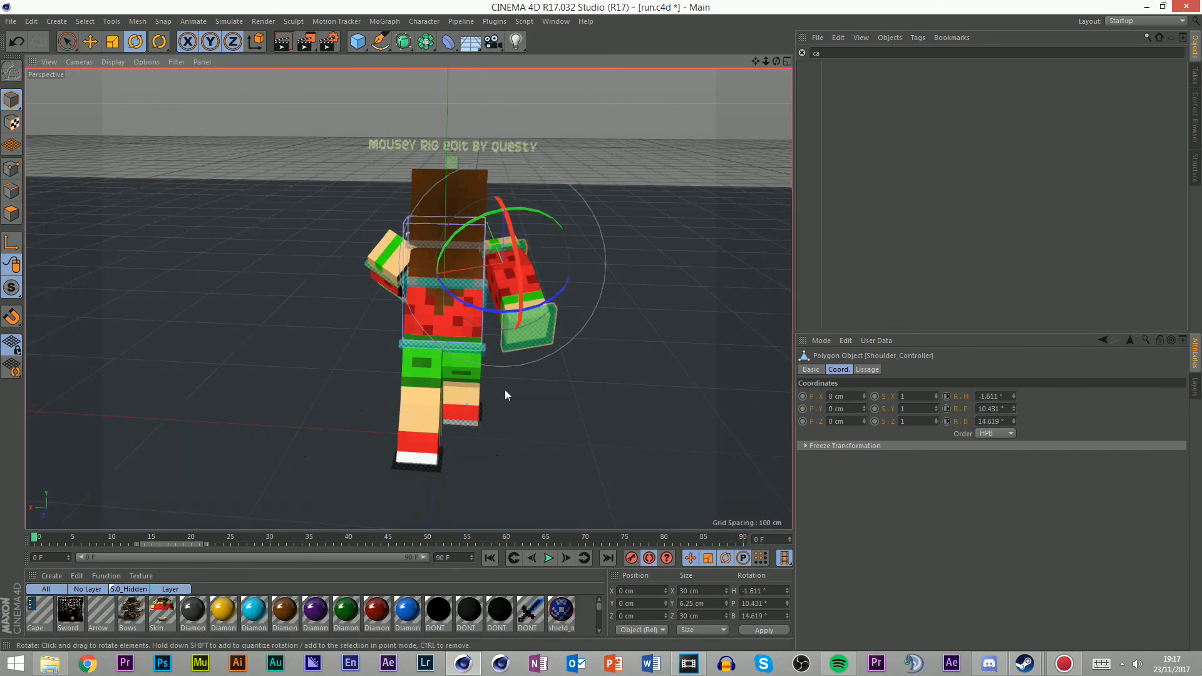
Refine the forward arm's shoulder rotation to about H -97.8°, P -38.5°, B -96.6° and view the pose from the side
left_click_drag(776, 61, 905, 33)
left_click_drag(367, 279, 384, 235)
left_click_drag(353, 259, 340, 262)
middle_click_drag(510, 252, 630, 276, "alt")
scroll(629, 276, "down", 3)
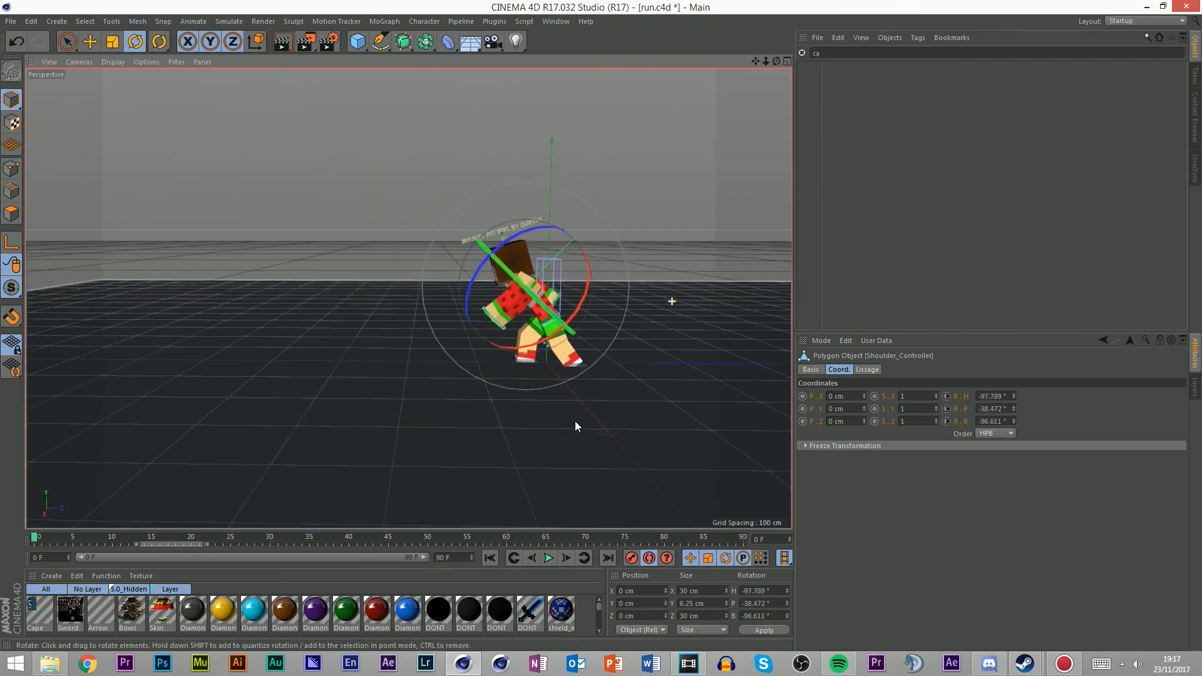
Advance to frame 8 and examine the arm poses against the stride
left_click(565, 557)
left_click(566, 557)
left_click(566, 558)
left_click(566, 558)
left_click(566, 558)
left_click(566, 557)
left_click(566, 558)
left_click(566, 558)
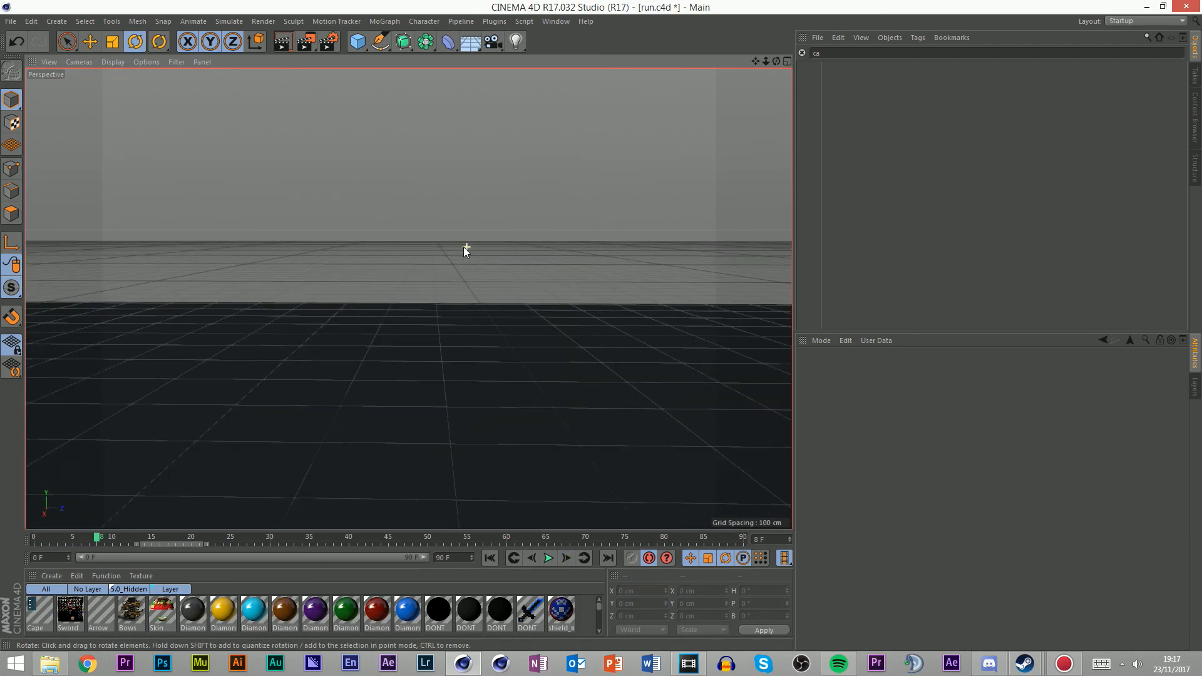
scroll(402, 330, "up", 2)
scroll(401, 330, "up", 2)
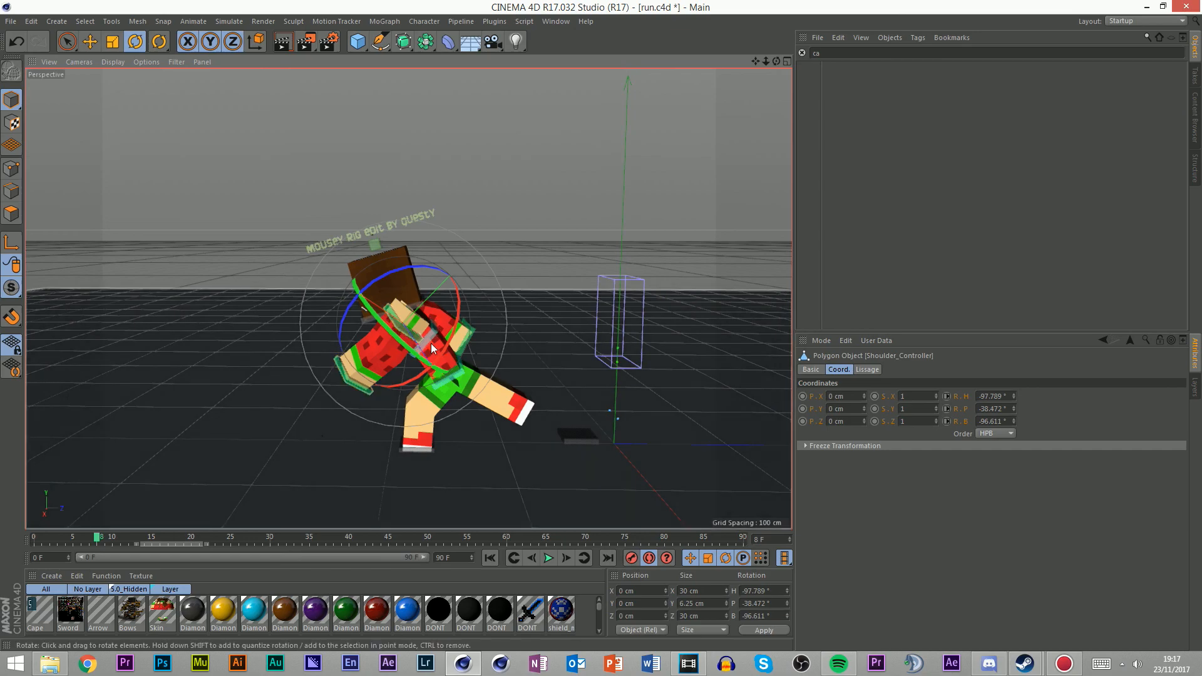
Return to frame 0 and try to rotate the root controller
left_click(432, 351)
left_click_drag(97, 537, 35, 538)
left_click_drag(638, 358, 599, 384)
key("ctrl+z")
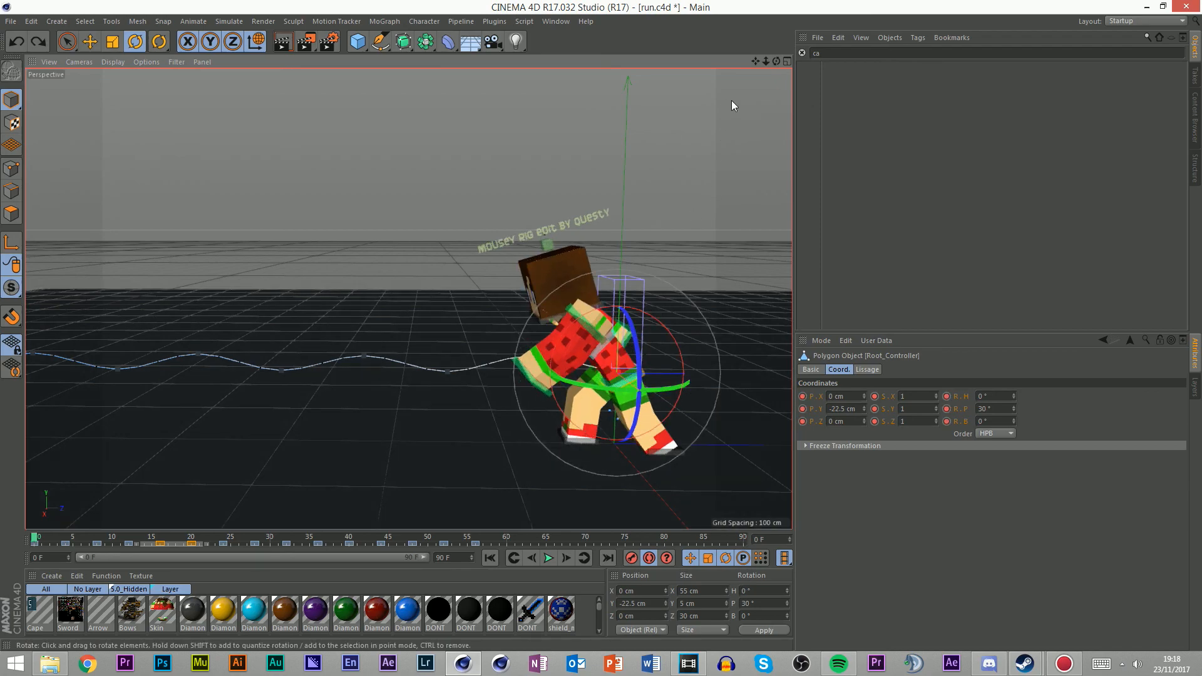
Select the body controller from a front view and try twisting the torso by about -10°
left_click_drag(775, 60, 776, 59)
left_click(303, 286)
left_click(300, 307)
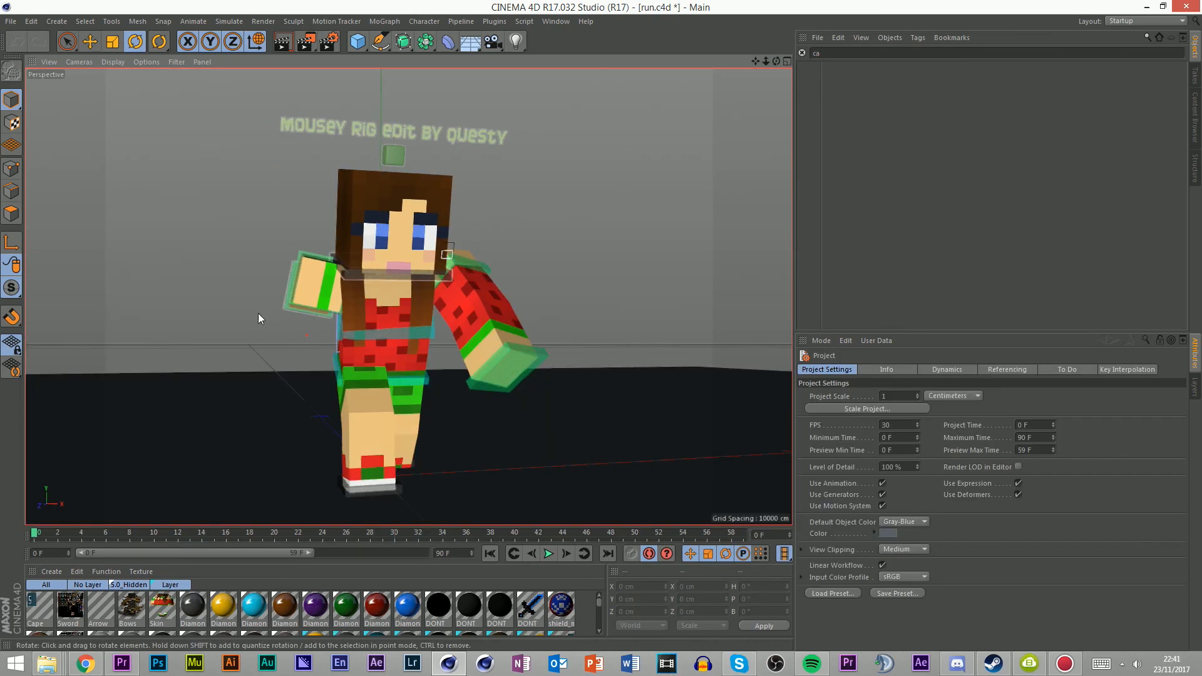
left_click(340, 332)
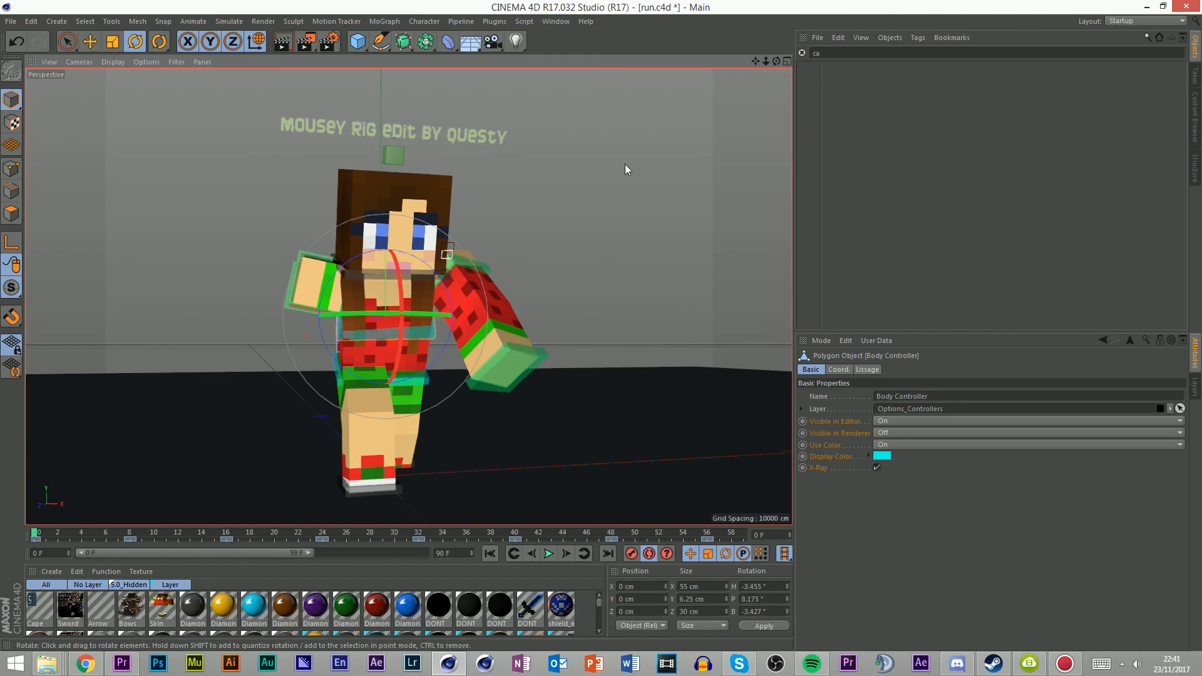
left_click_drag(776, 61, 553, 227)
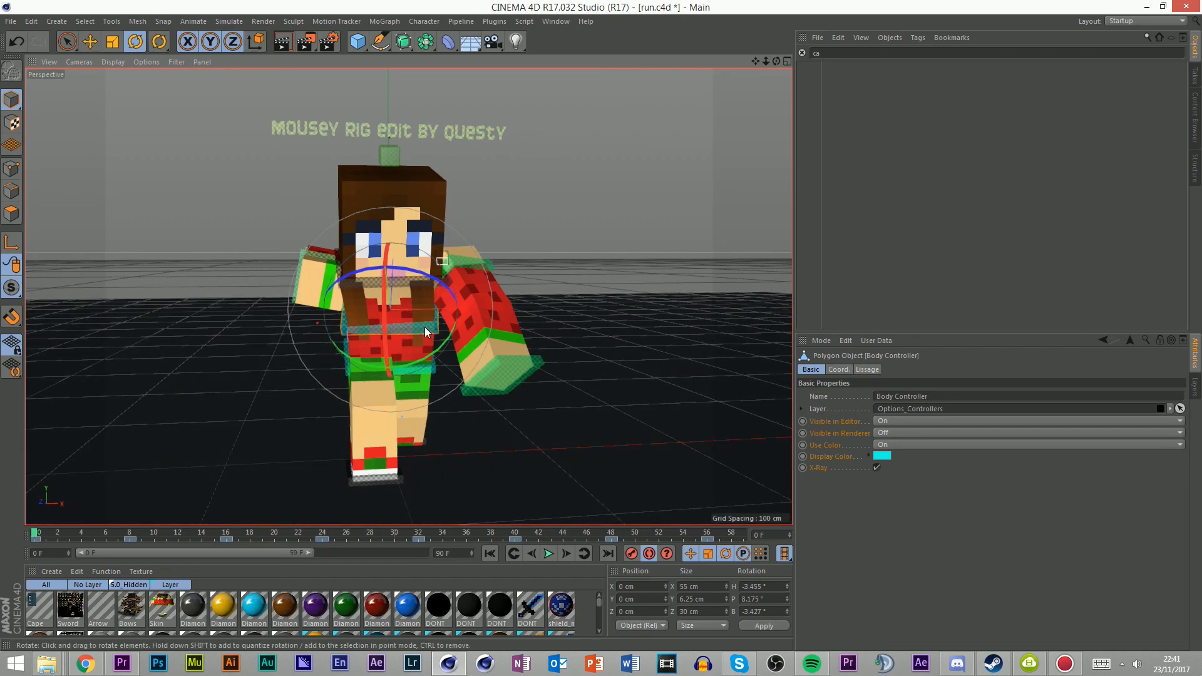
left_click(448, 278)
left_click(399, 331)
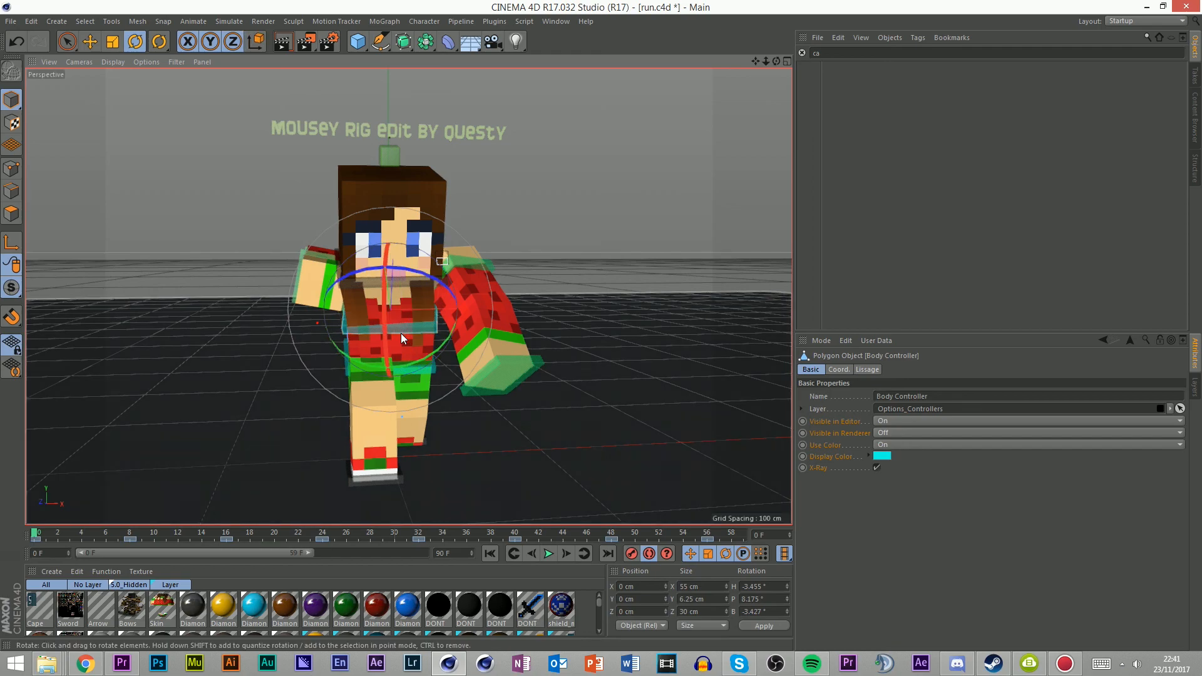
left_click_drag(404, 316, 415, 319)
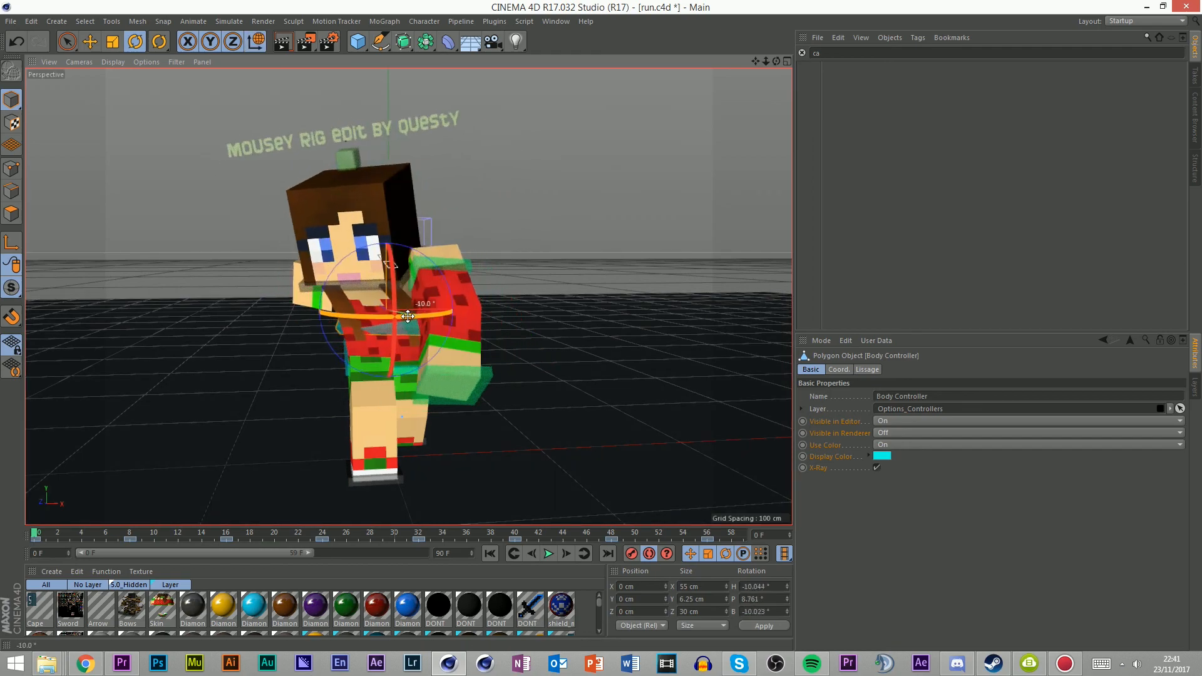
key("ctrl+z")
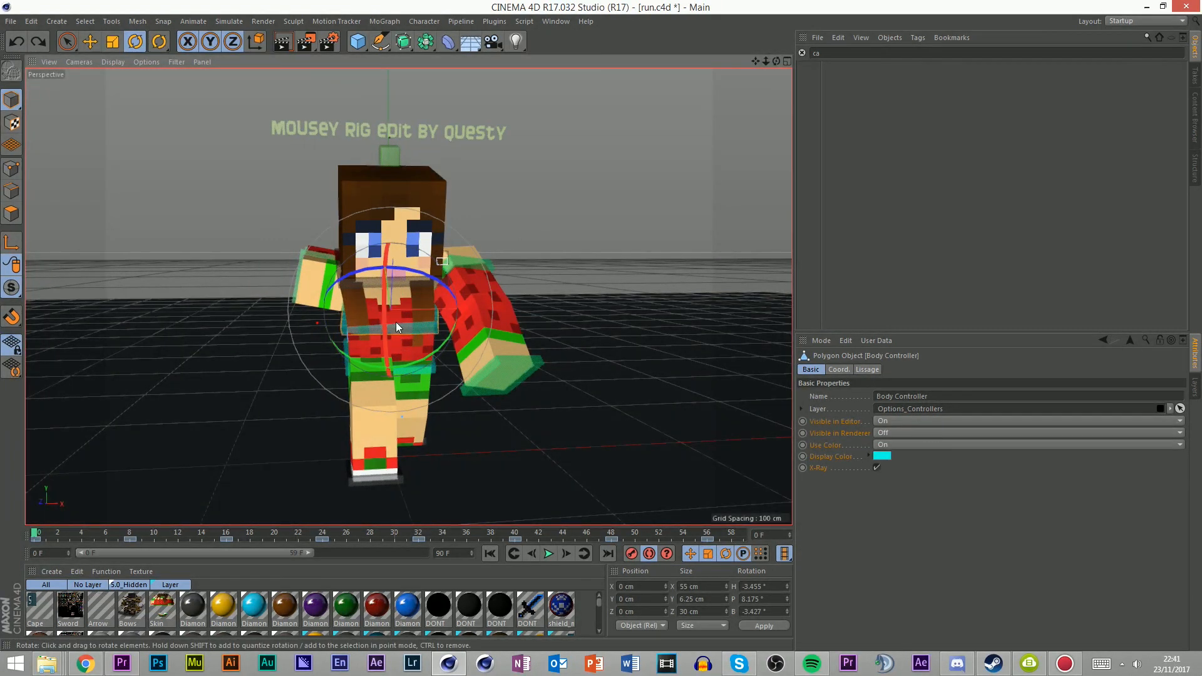
Switch the coordinate system and try further twists of the body controller
left_click(258, 42)
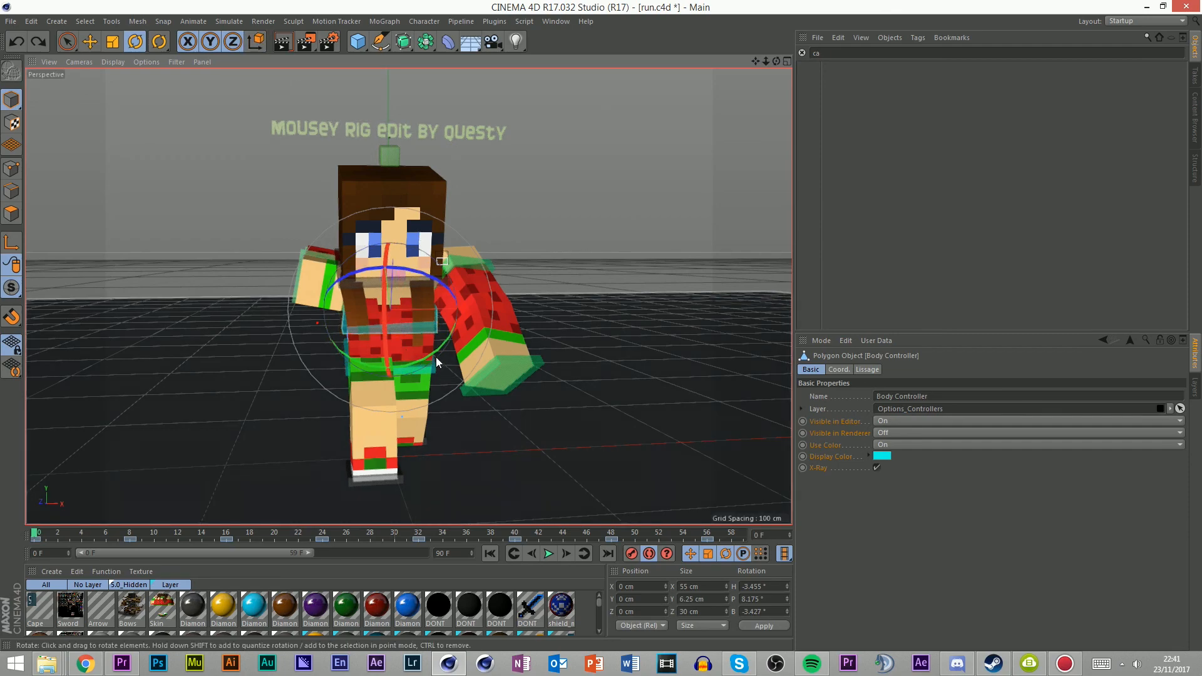
left_click_drag(408, 319, 397, 314)
left_click_drag(777, 61, 776, 81)
left_click_drag(398, 328, 369, 312)
key("ctrl+z")
key("ctrl+y")
key("ctrl+z")
key("ctrl+z")
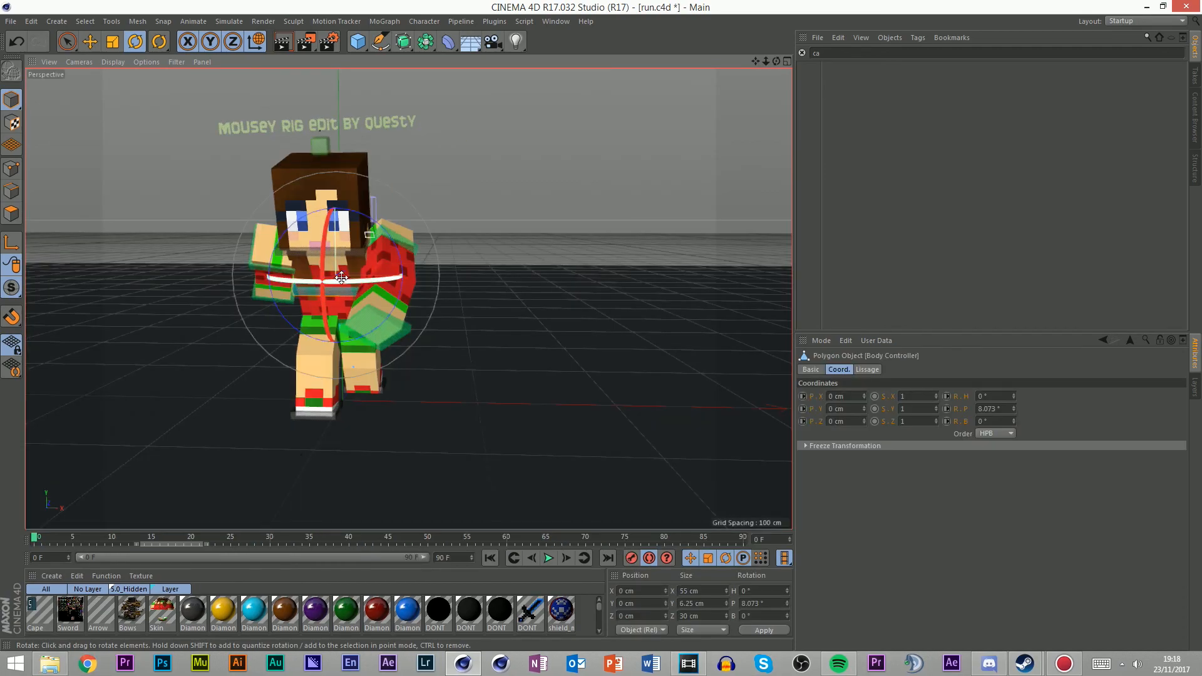
Try small twists of the body controller about the vertical axis at frame 0, undoing them
left_click_drag(341, 278, 591, 202)
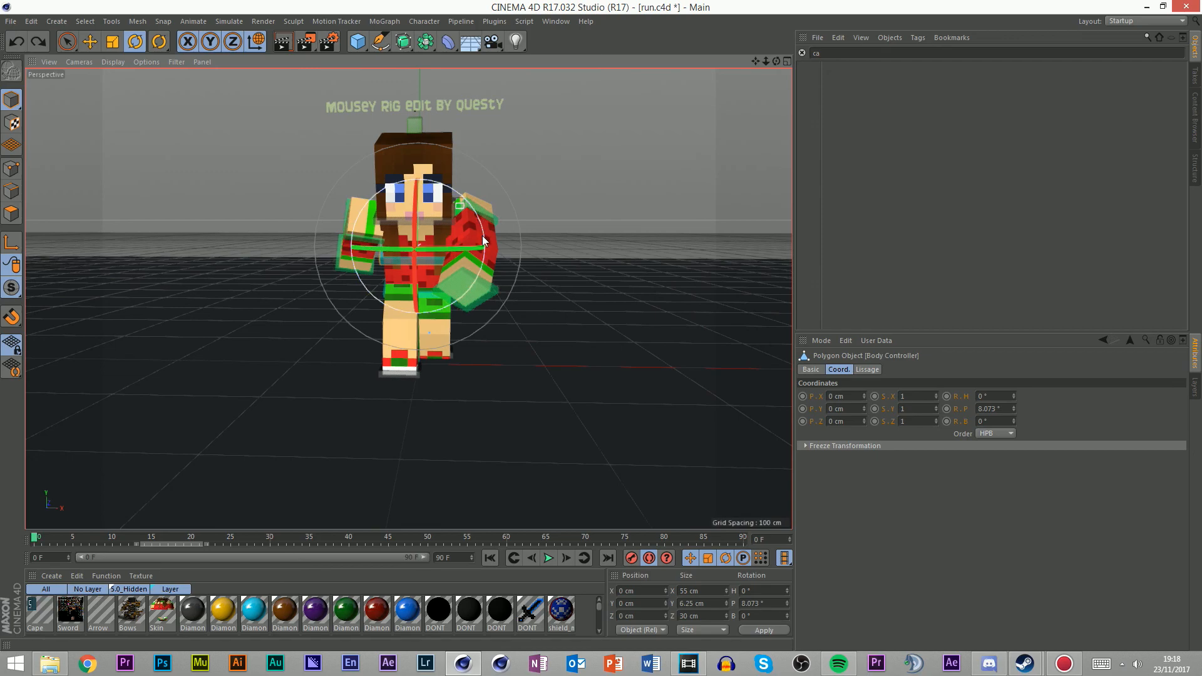
left_click_drag(432, 250, 411, 246)
key("ctrl+z")
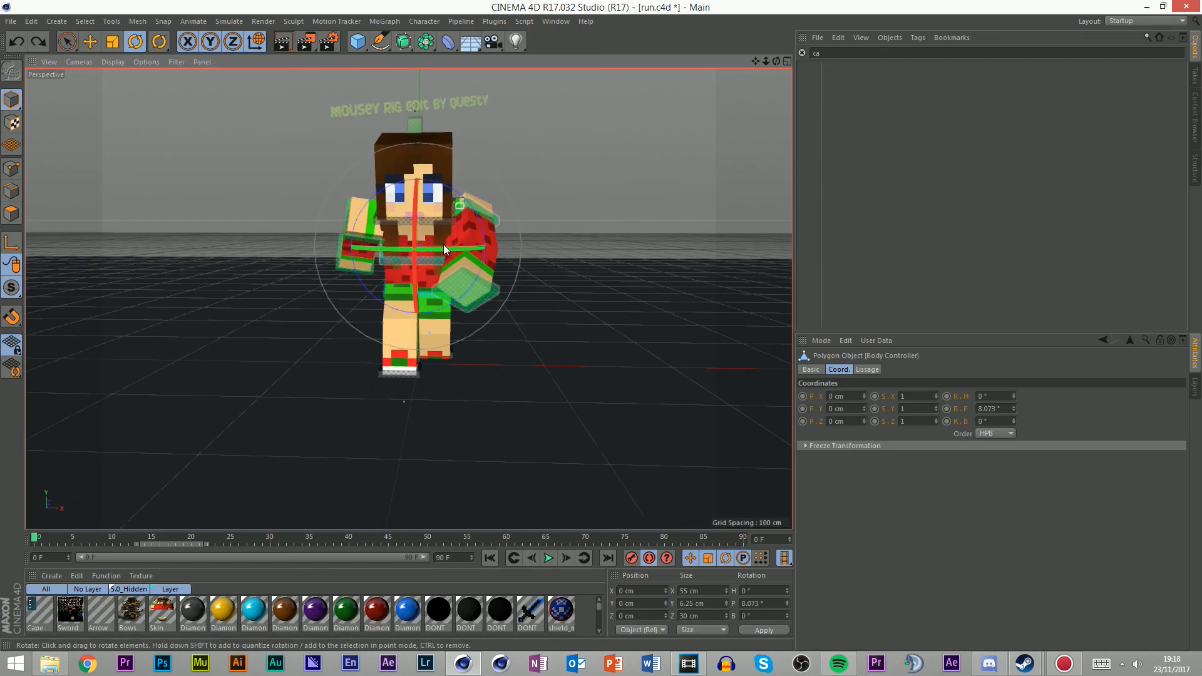
mouse_move(424, 244)
left_mouse_down()
mouse_move(453, 245)
mouse_move(394, 244)
mouse_move(423, 246)
left_mouse_up()
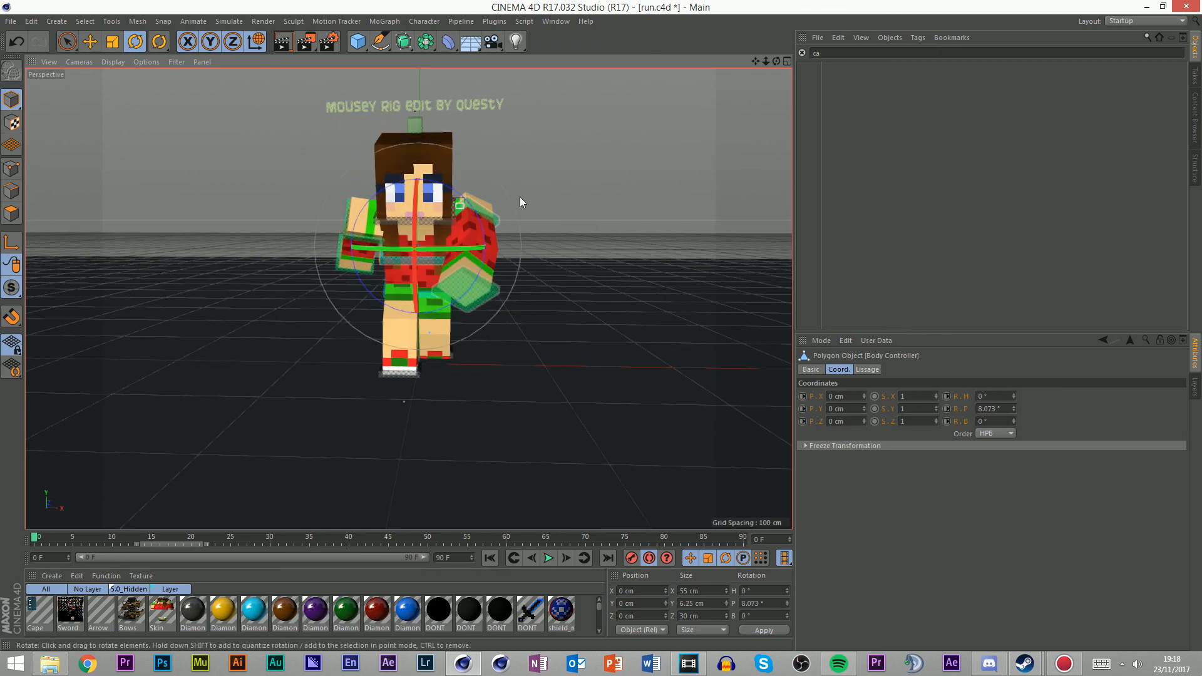
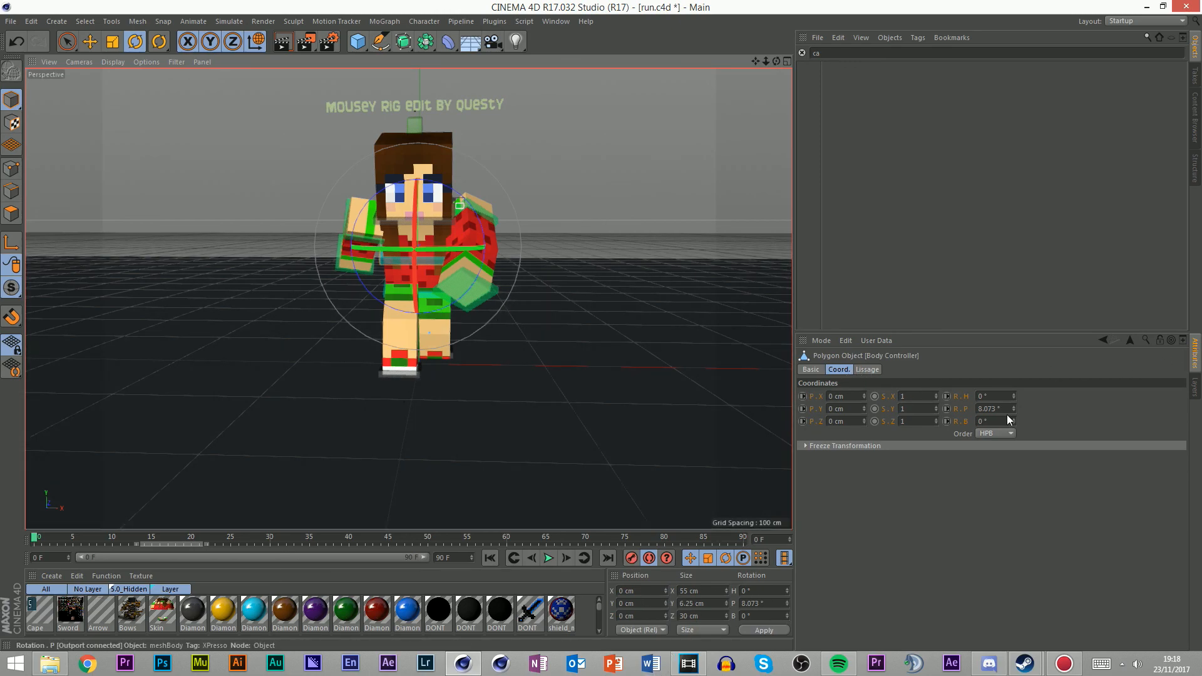
mouse_move(452, 242)
left_mouse_down()
mouse_move(431, 247)
mouse_move(447, 247)
left_mouse_up()
key("ctrl+z")
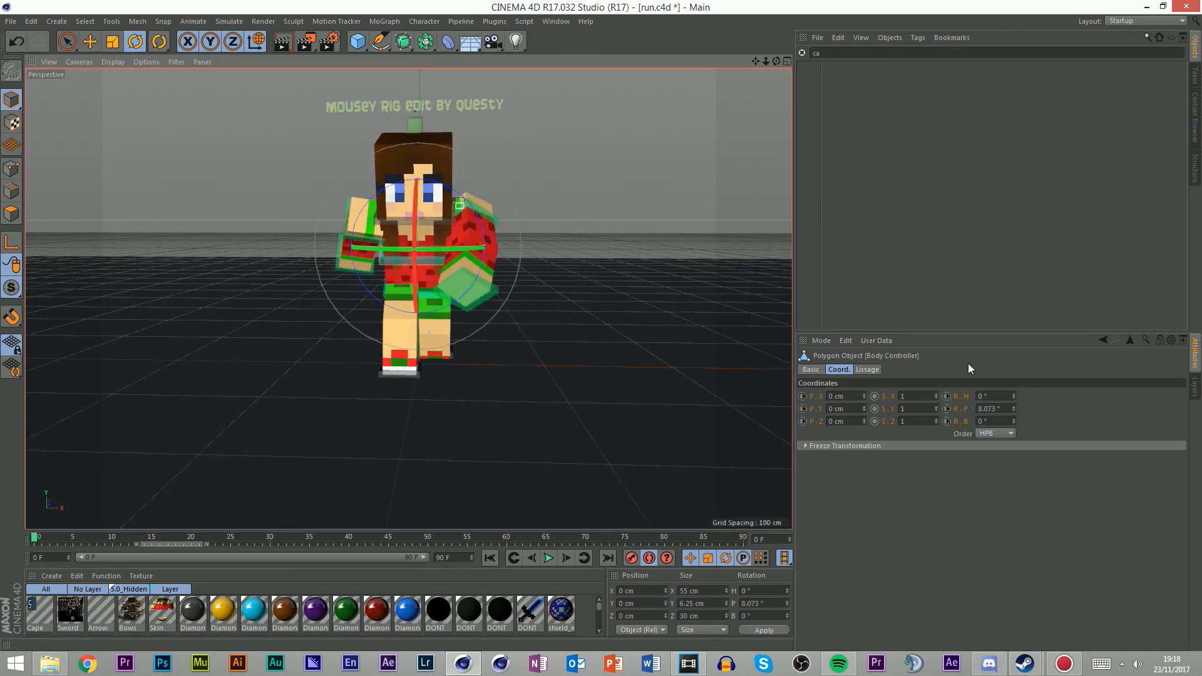
Try a 5° heading and a 5° bank on the body controller, undoing each change
left_click(999, 392)
type("5")
key("Return")
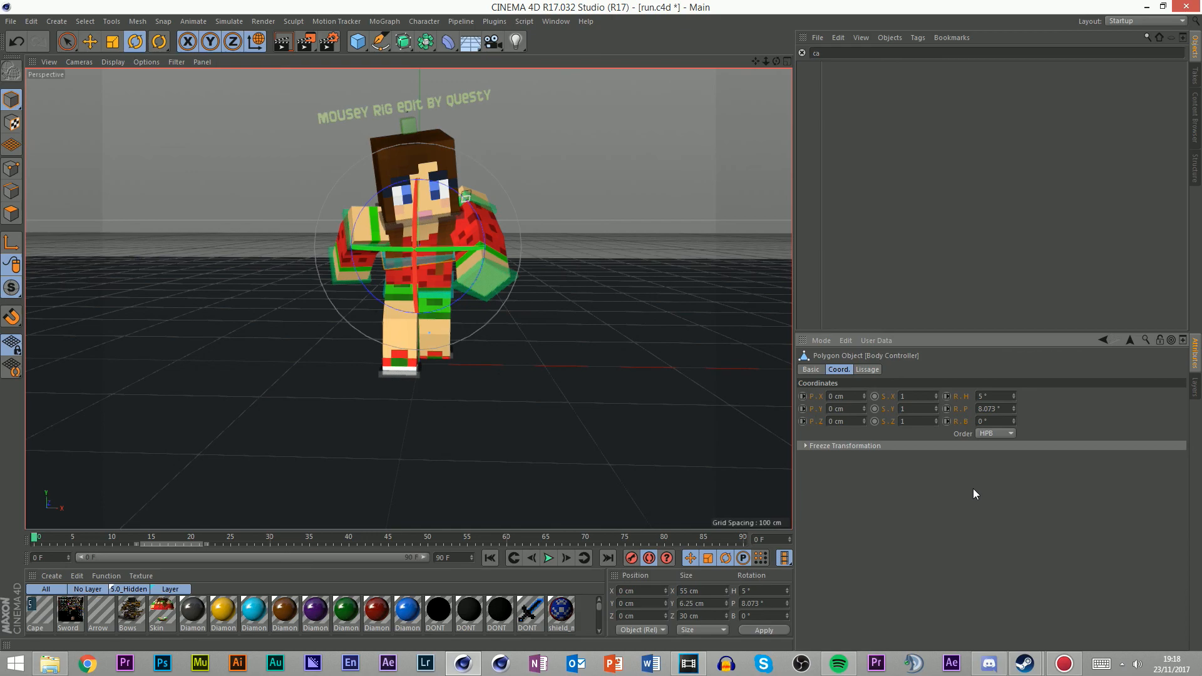
key("ctrl+z")
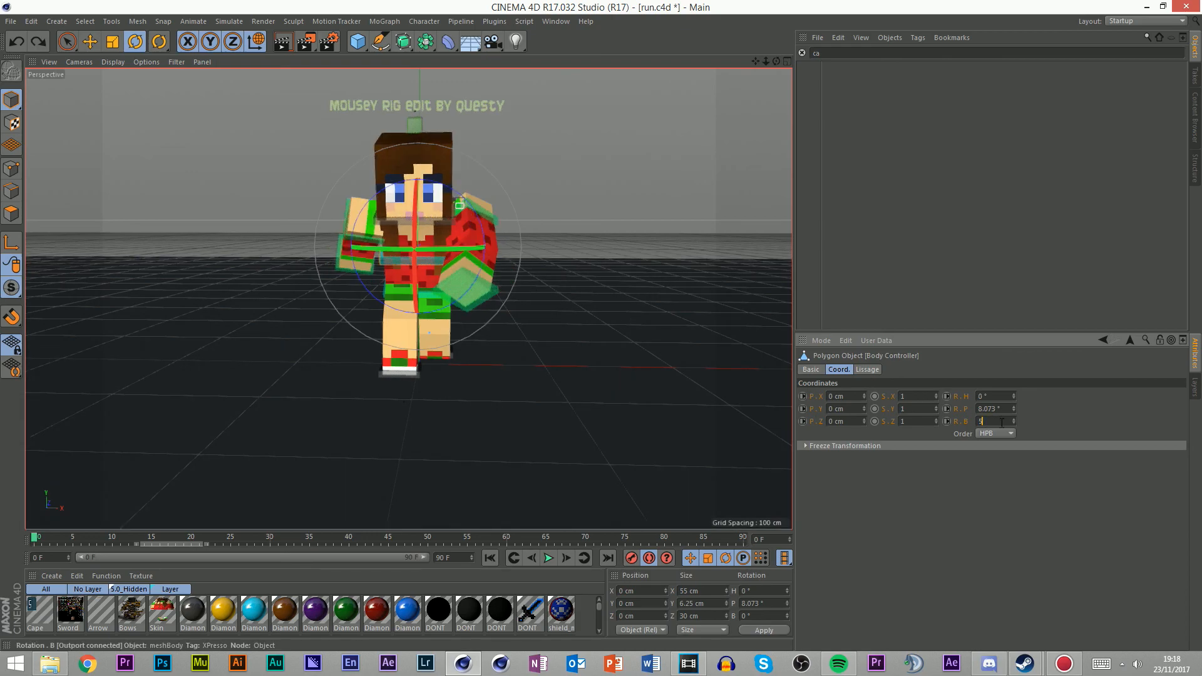
key("Return")
key("ctrl+z")
Twist the body controller about the world vertical axis at frame 0 to H -3.455°, P 8.175°, B -3.427°
key("w")
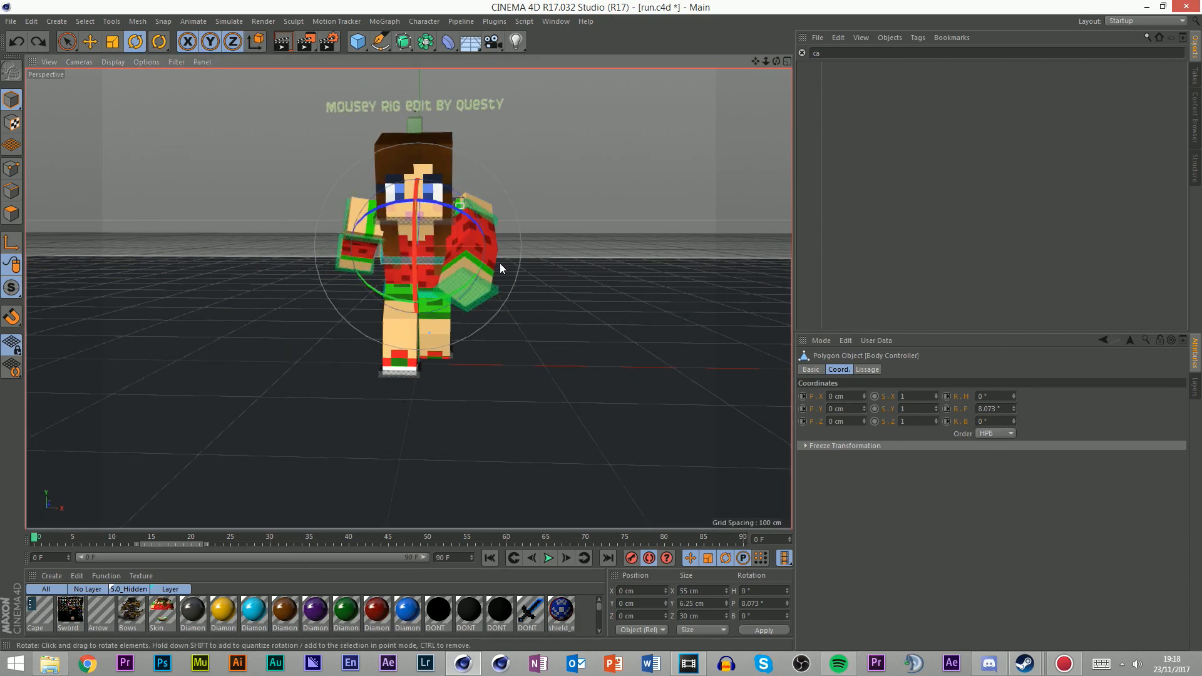
left_click_drag(408, 249, 420, 248)
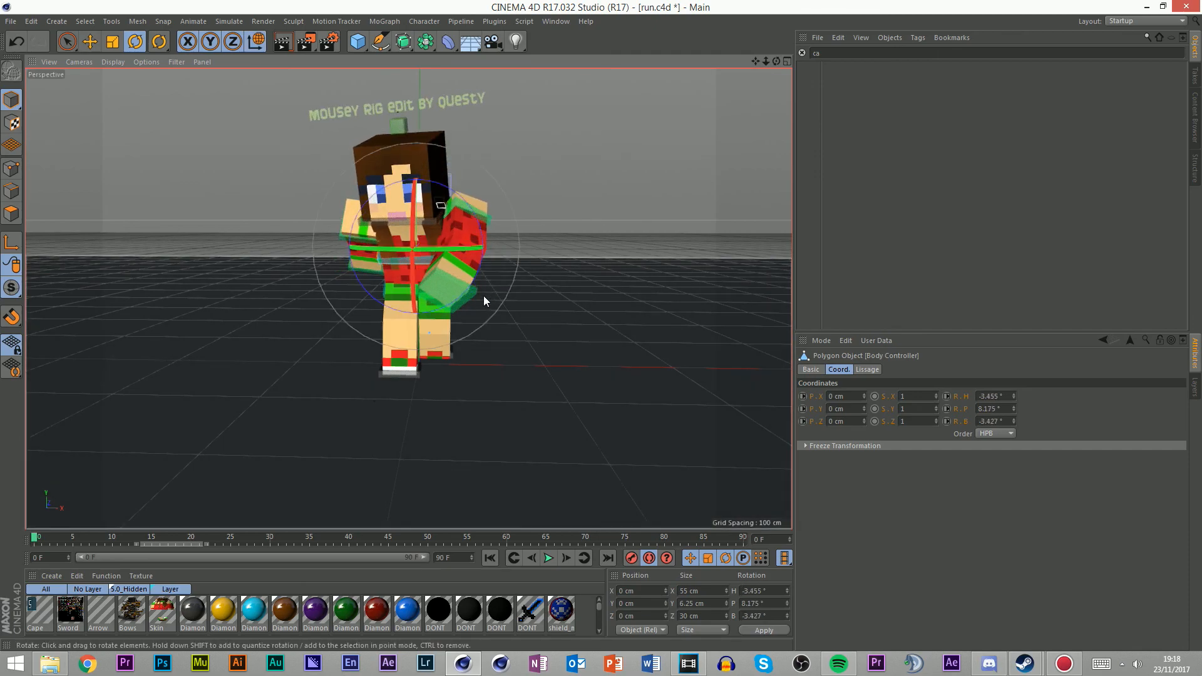
Advance to frame 8 and twist the body controller the opposite way to about H 3.15°, P 8.34°, B 3.19°
left_click(571, 561)
left_click(570, 561)
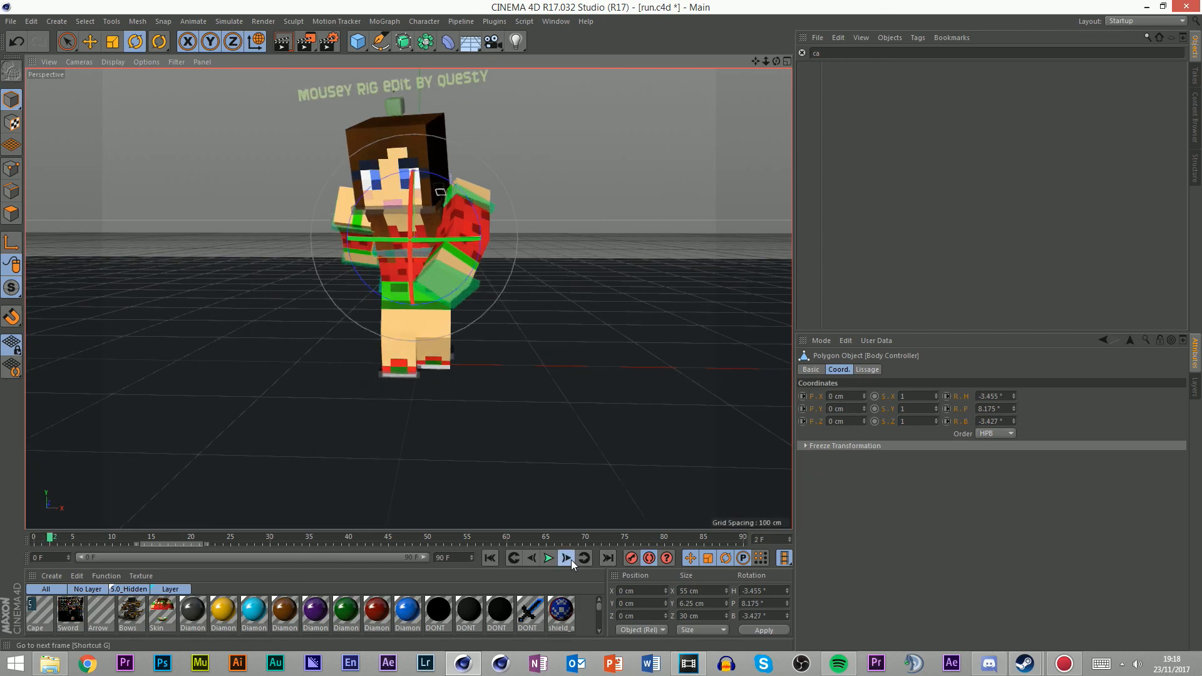
left_click(571, 560)
left_click(571, 560)
left_click(571, 560)
left_click(571, 560)
left_click(571, 560)
left_click(570, 557)
left_click_drag(409, 261, 423, 262)
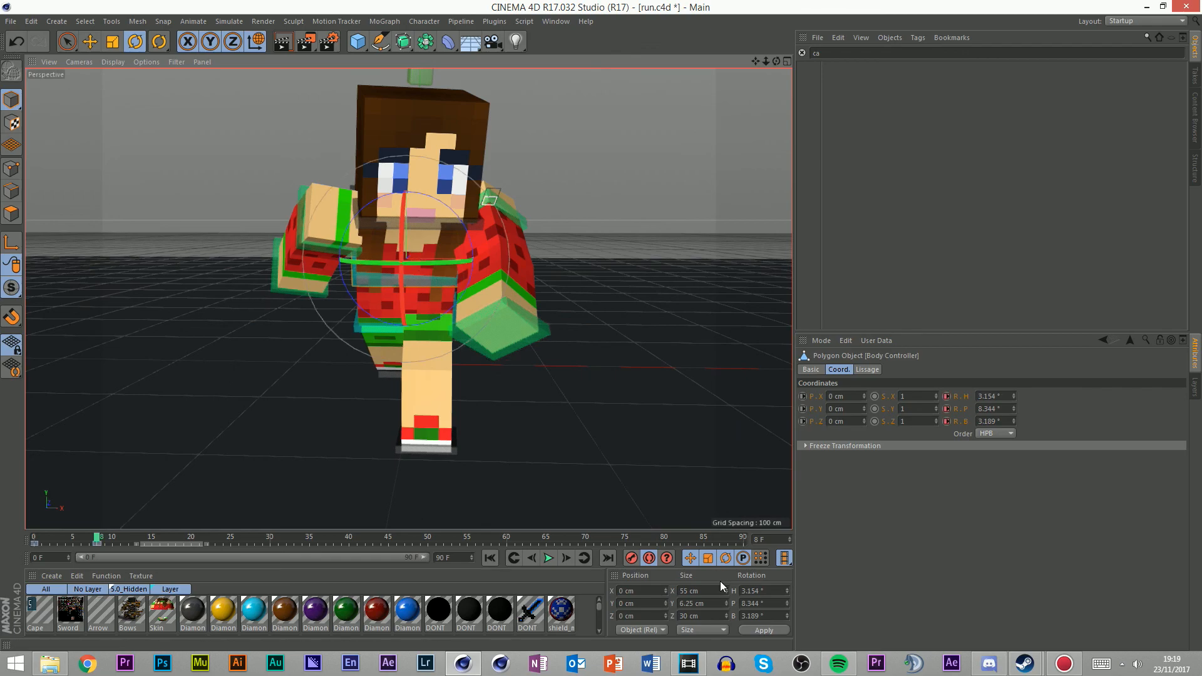
At frame 8, reset the body controller's heading and bank to 0° and twist it to about H 3.4°, P 8.4°, B 3.5°
left_click(766, 590)
left_click(996, 395)
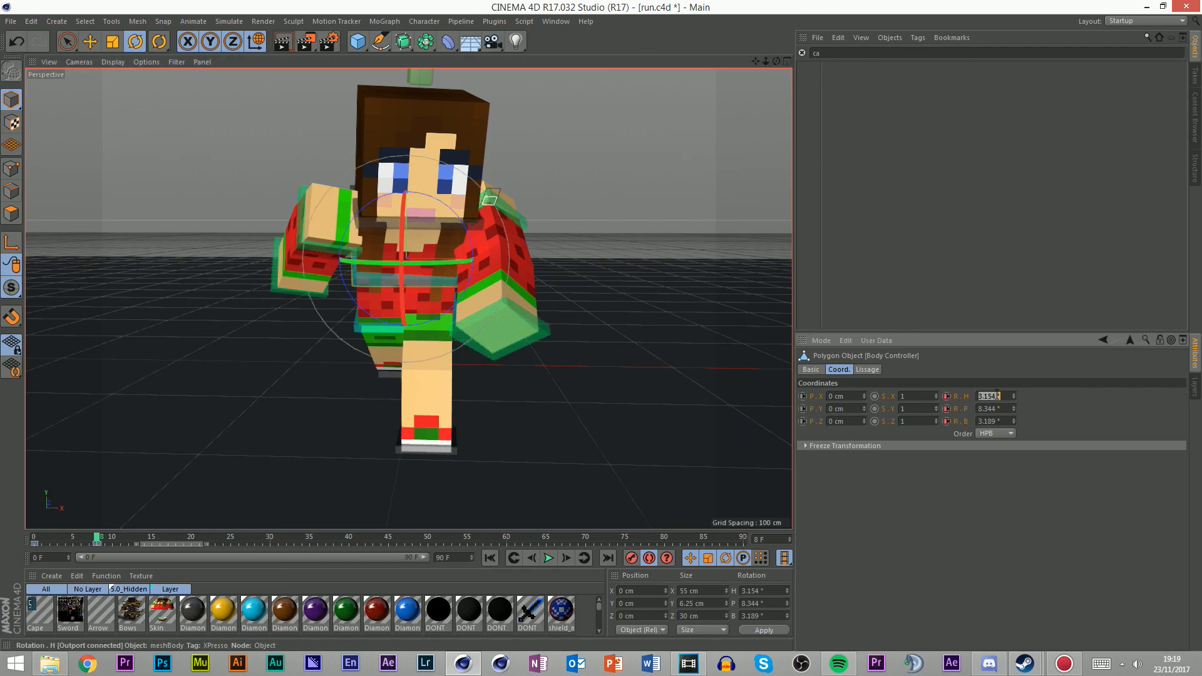
type("0")
key("Tab")
key("Tab")
type("0")
key("Return")
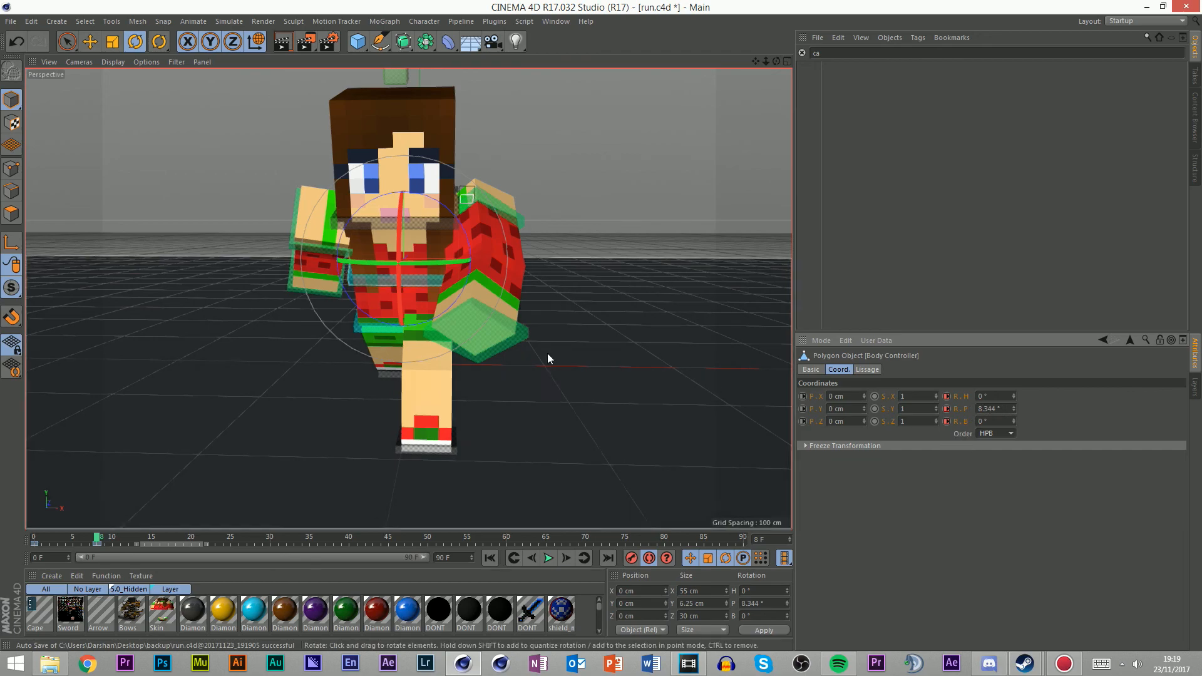
left_click_drag(397, 293, 439, 257)
key("ctrl+z")
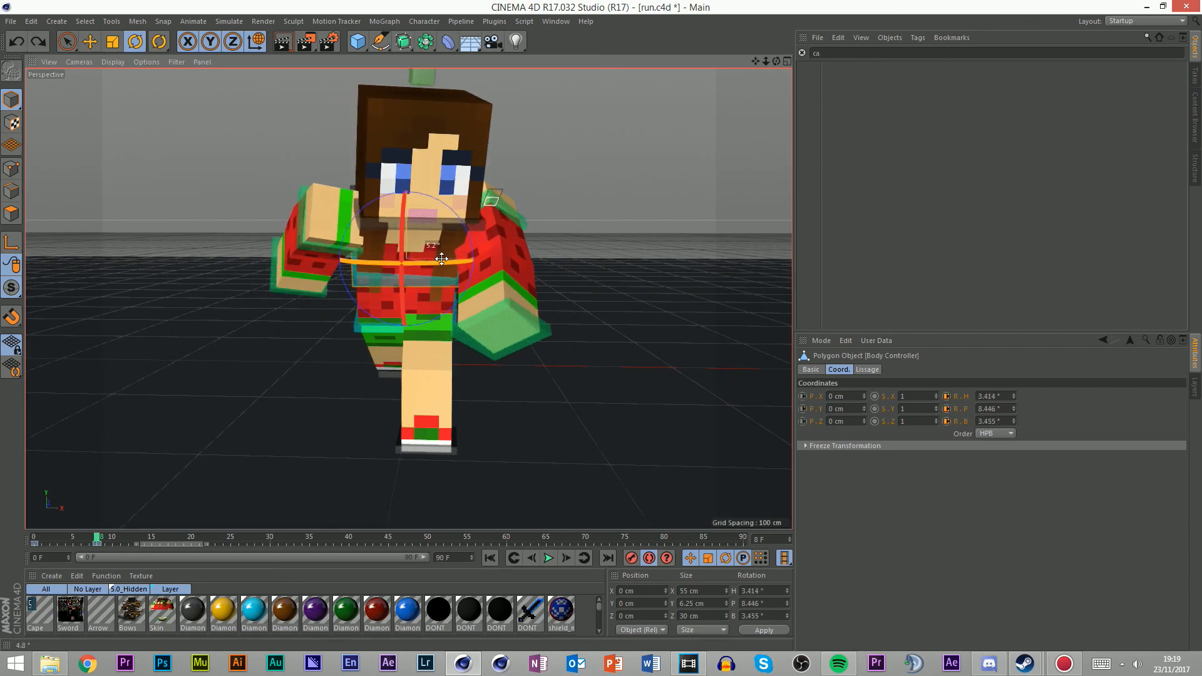
Copy the body controller's rotation keys at frames 0 and 8 and paste them starting at frame 16
mouse_move(99, 537)
left_mouse_down()
mouse_move(34, 528)
mouse_move(71, 510)
mouse_move(44, 507)
mouse_move(94, 515)
left_mouse_up()
left_click(33, 544)
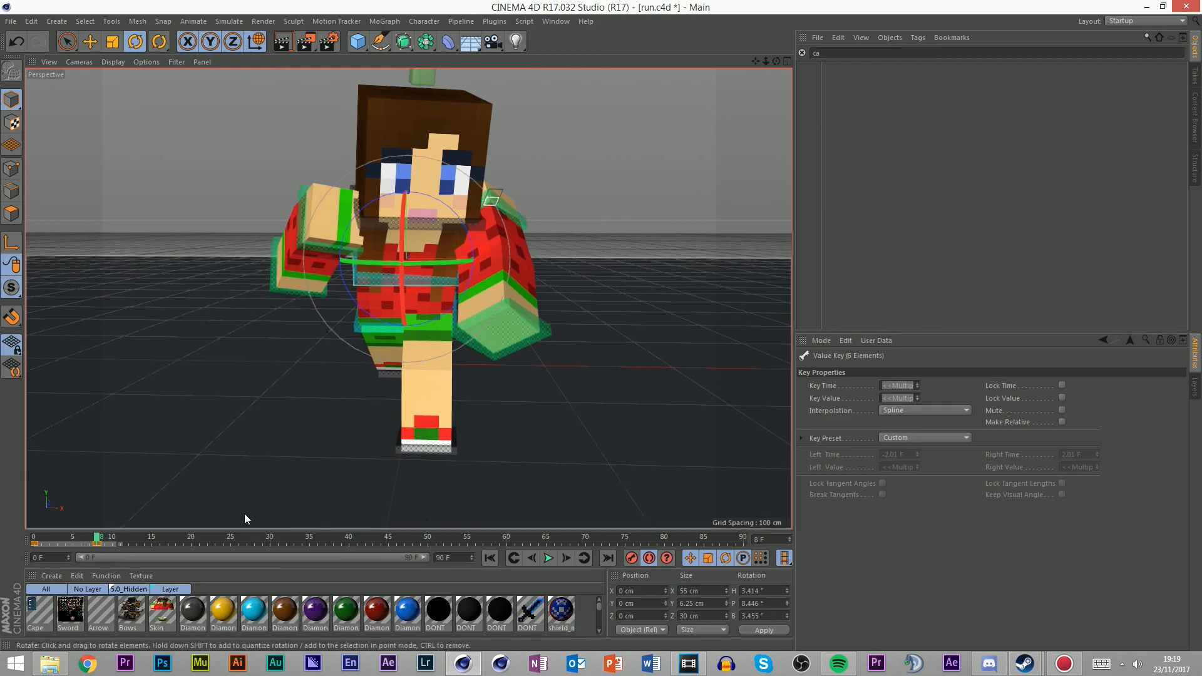
left_click_drag(181, 535, 12, 540)
left_click_drag(208, 545, 74, 545)
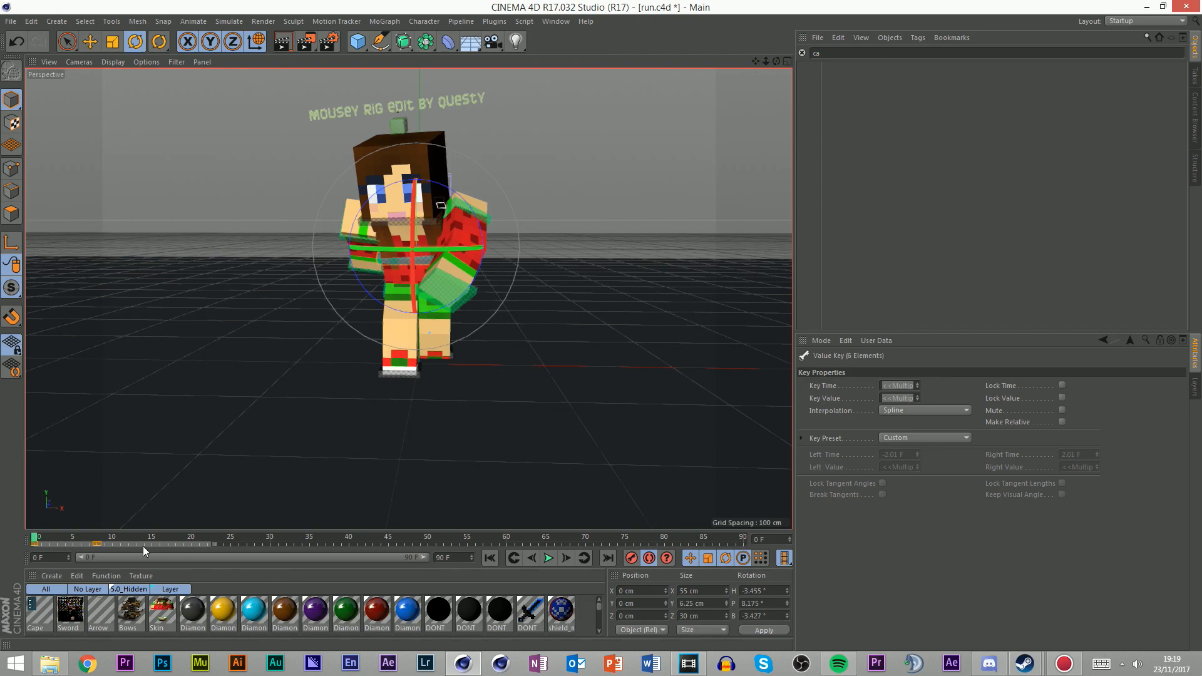
left_click(99, 538)
left_click(566, 558)
left_click(567, 558)
left_click(568, 558)
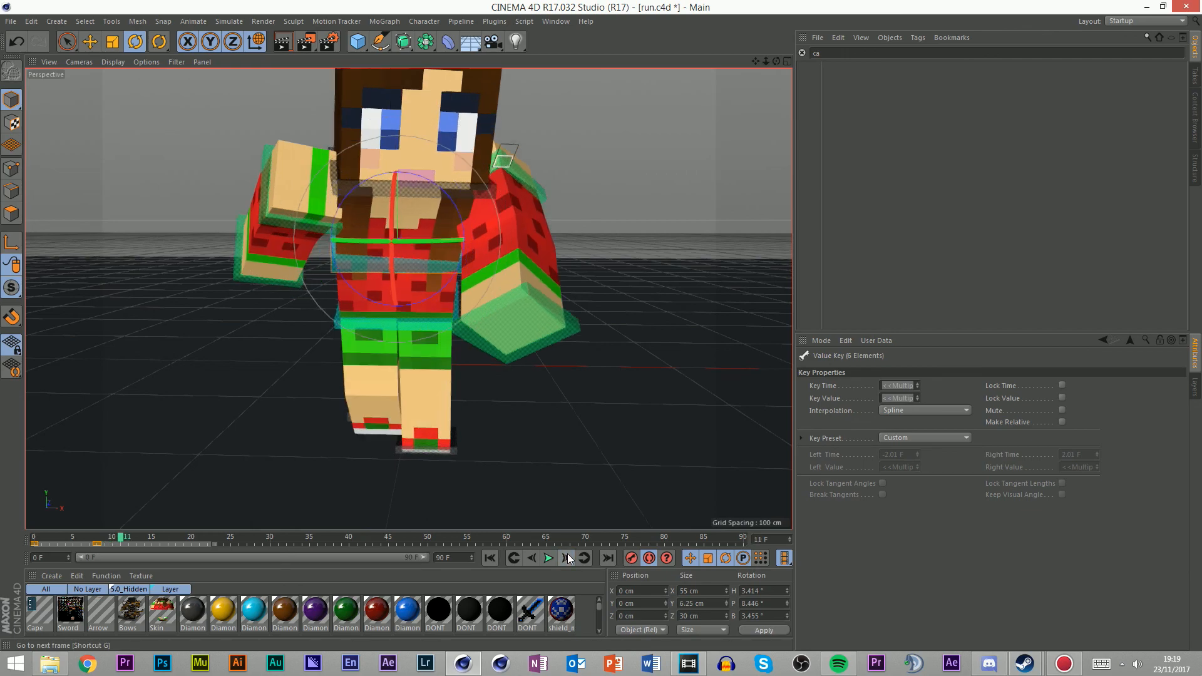
left_click(567, 558)
left_click(568, 558)
left_click(567, 558)
left_click(568, 558)
left_click(568, 558)
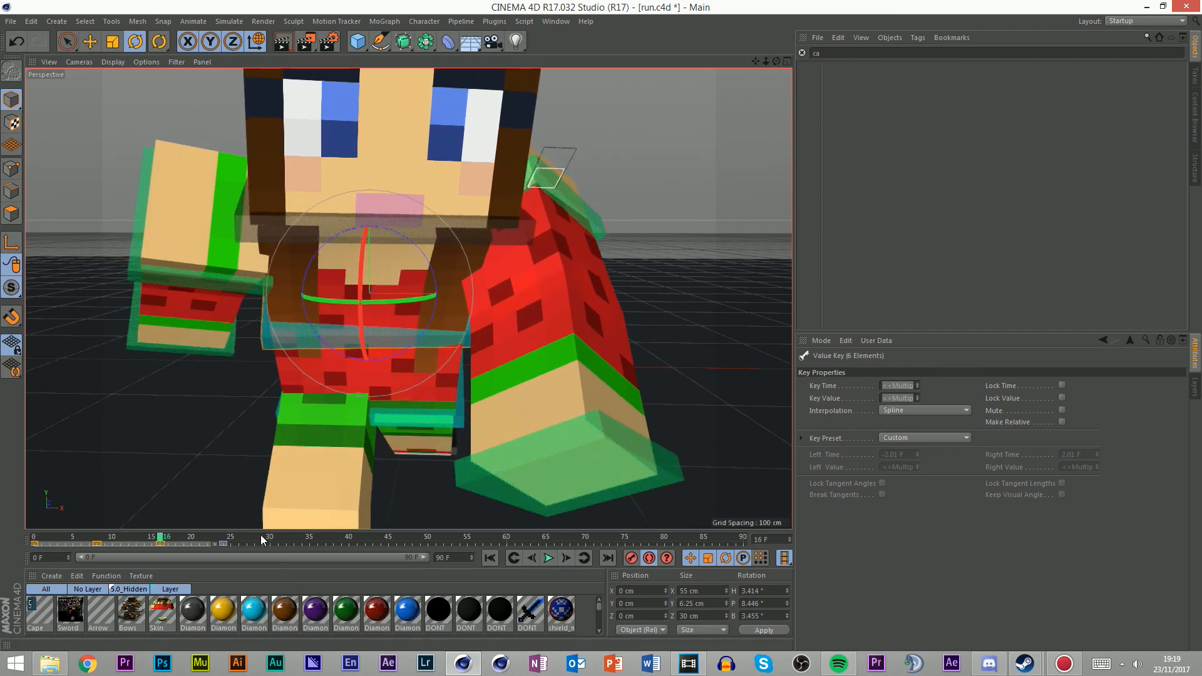
Paste the same pair of body twist keys again at frames 32 and 48, extending the pattern to frame 56
left_click(224, 539)
left_click(571, 558)
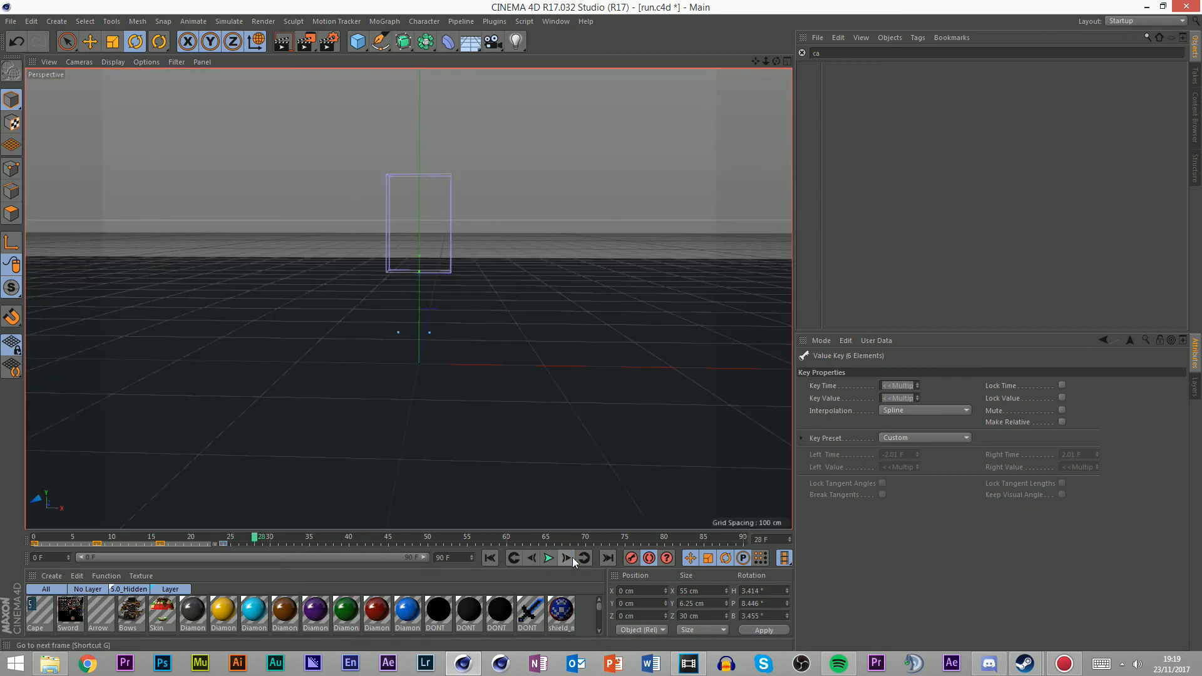
left_click(568, 557)
left_click(568, 558)
left_click(568, 558)
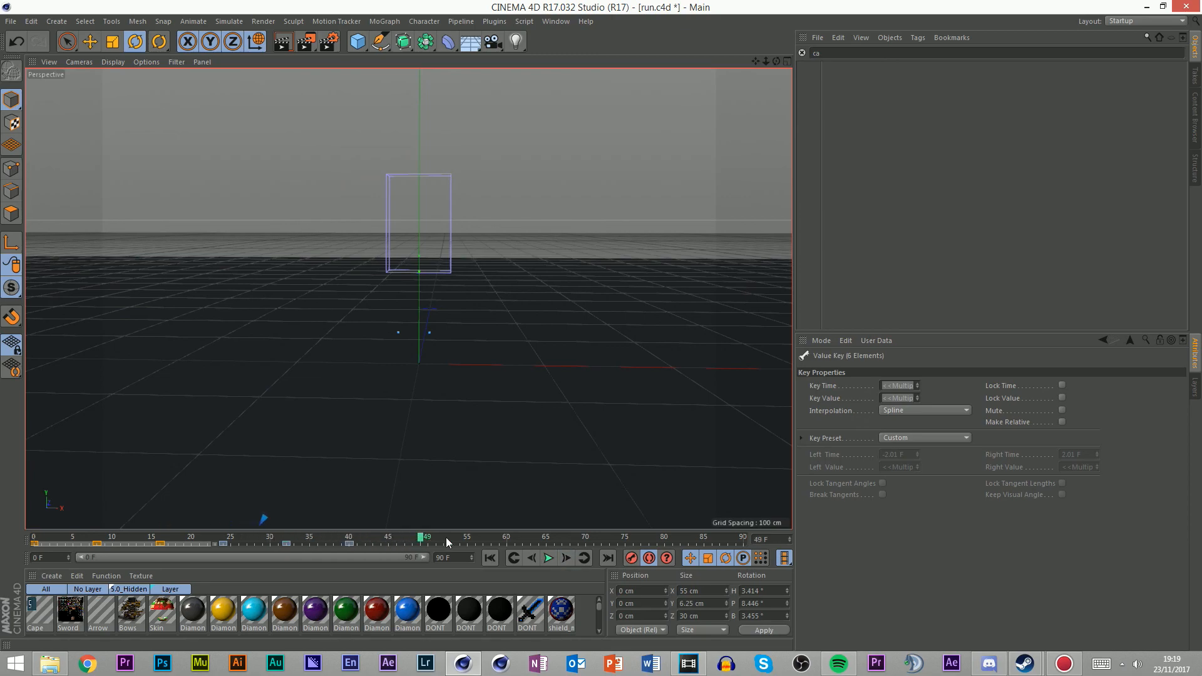
left_click_drag(414, 539, 58, 539)
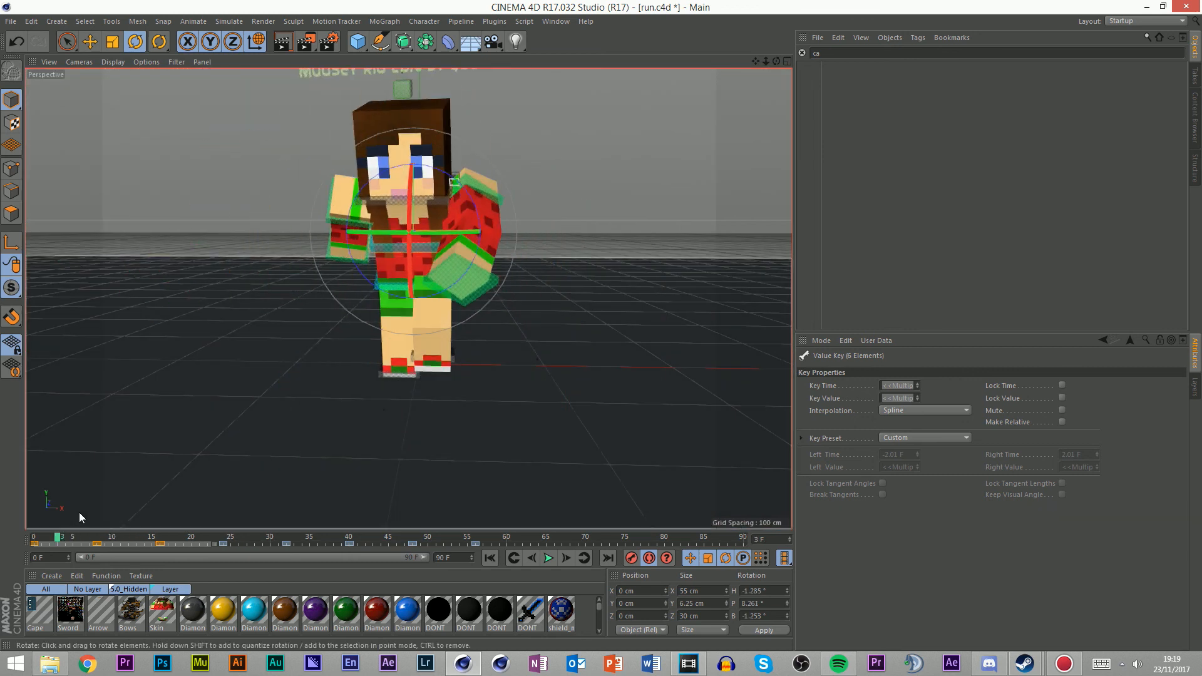
Play back the run from a distance to check the repeated body twist, and rewind to frame 0
scroll(438, 164, "down", 8)
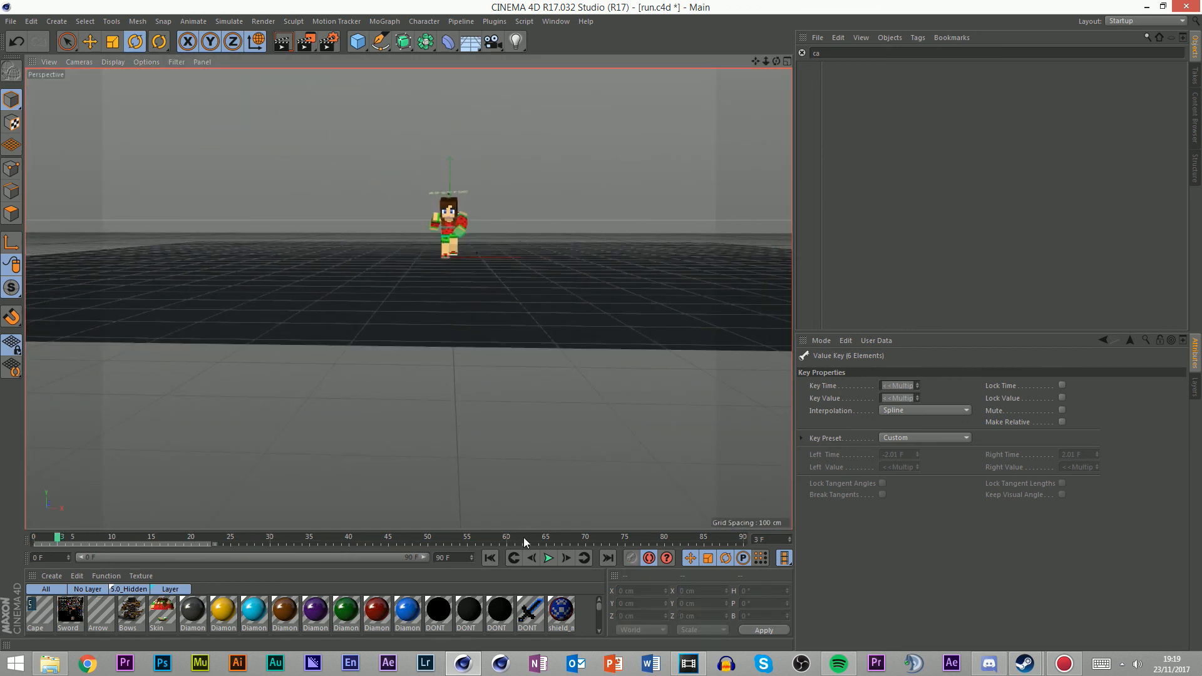
left_click(548, 557)
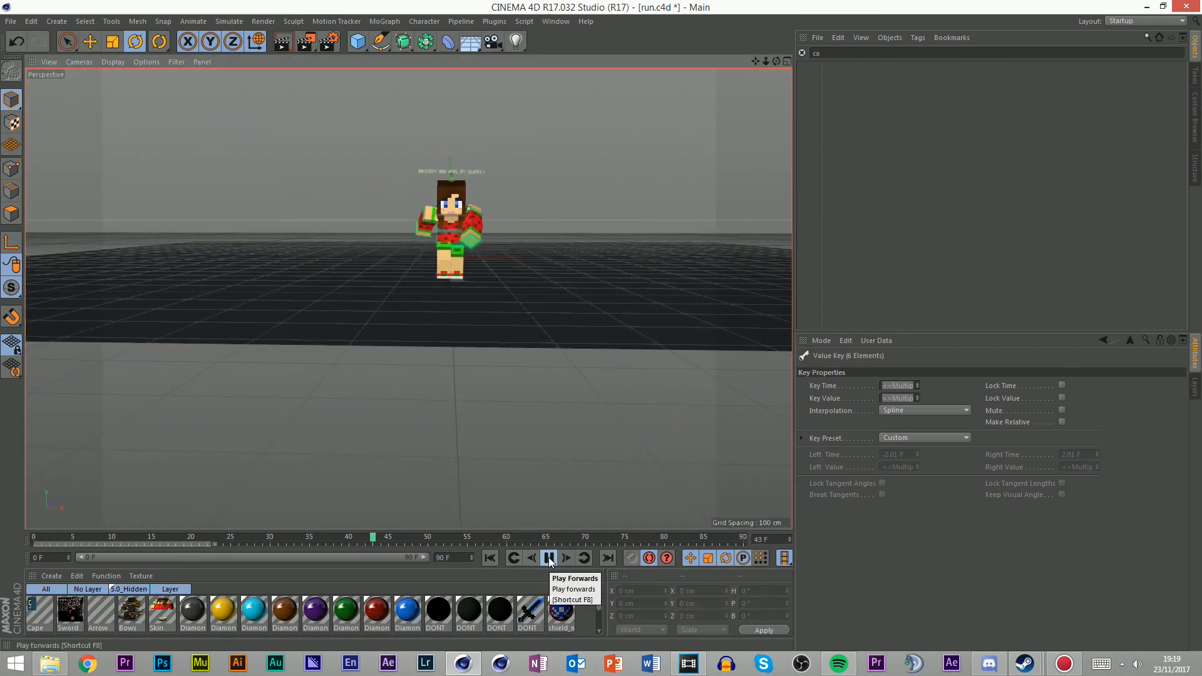
left_click(549, 561)
left_click_drag(515, 544, 372, 533)
left_click_drag(343, 538, 33, 495)
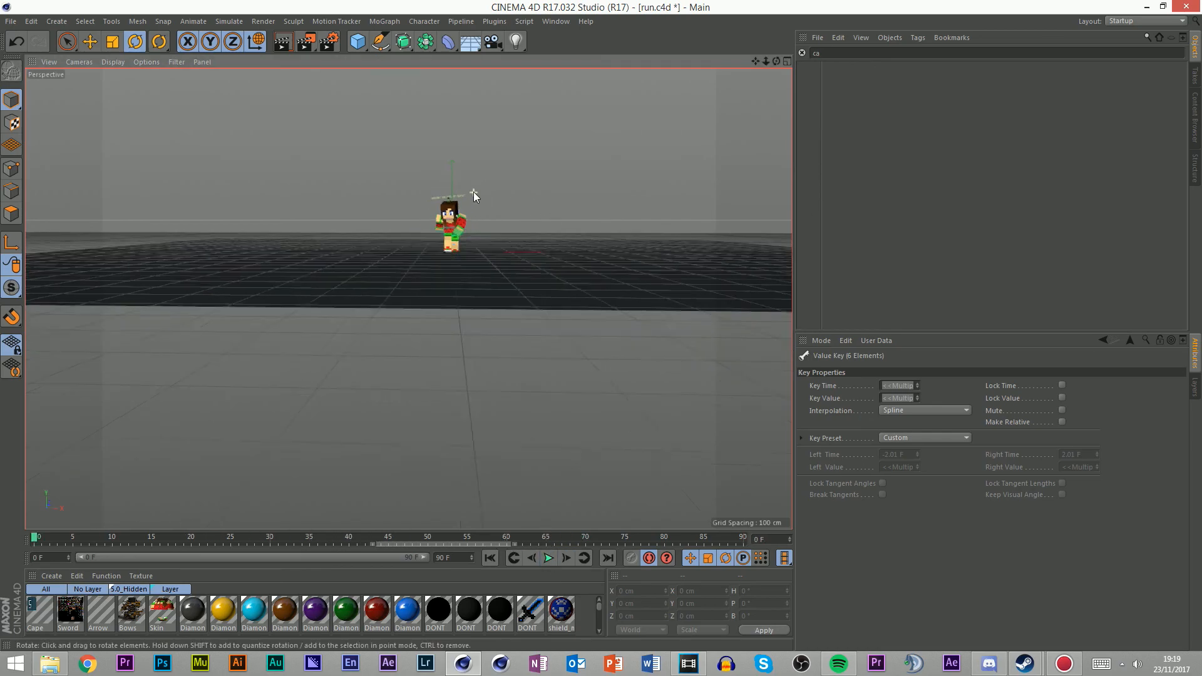
Turn the head controller at frame 0 against the torso twist to about H 15.3°, P -34.0°, B 12.5°
scroll(452, 242, "up", 6)
left_click(466, 239)
scroll(467, 238, "up", 3)
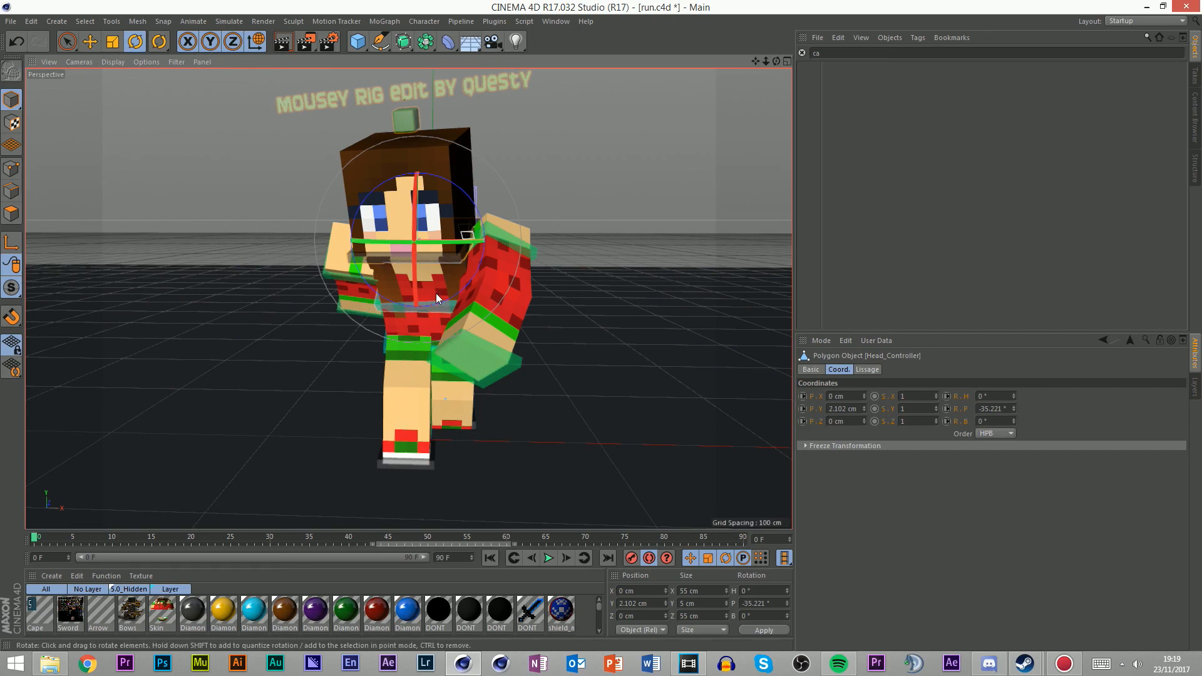
left_click_drag(467, 239, 448, 237)
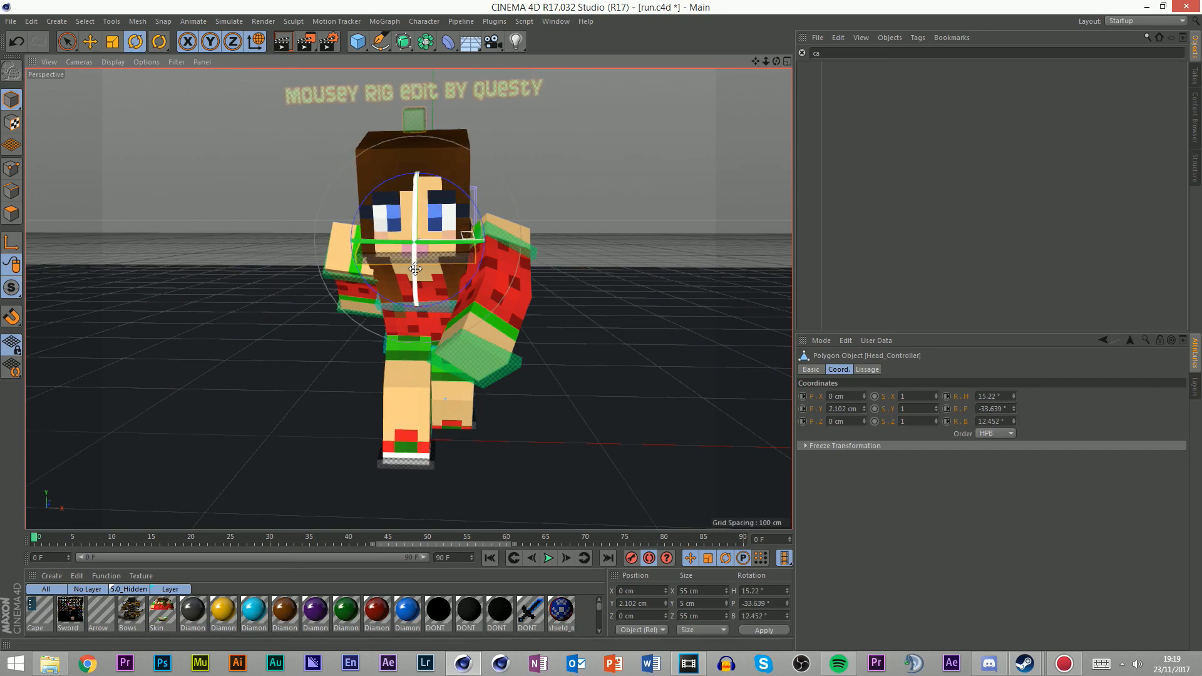
left_click(565, 559)
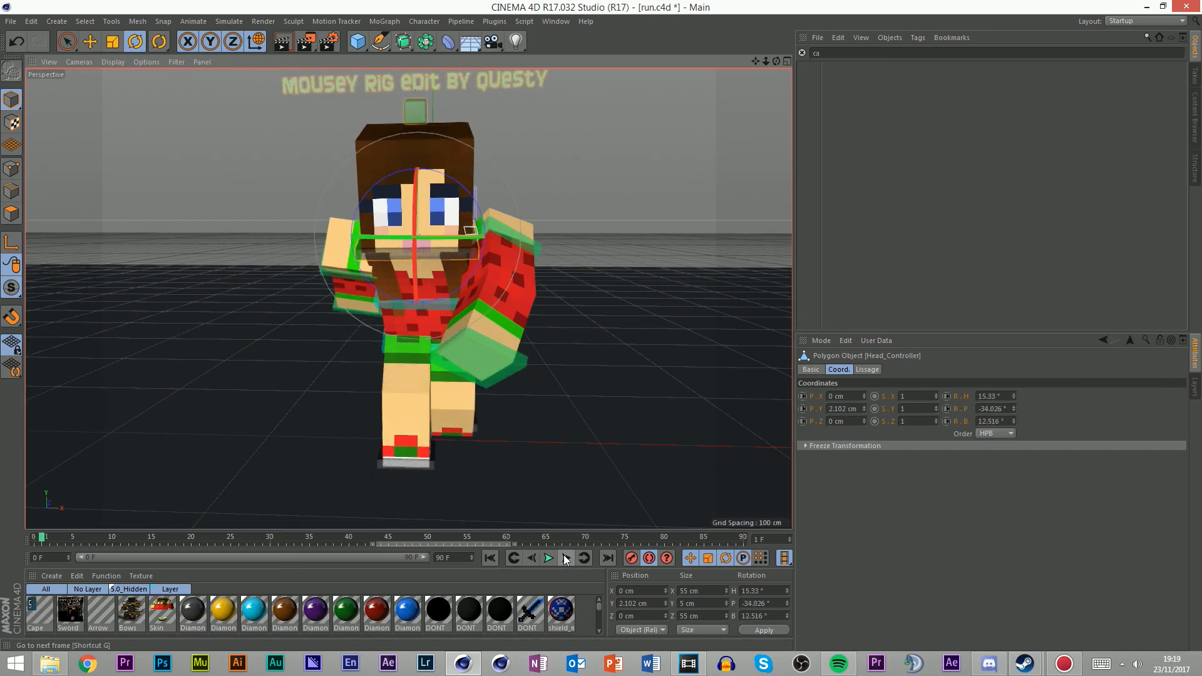
left_click(536, 559)
Advance to frame 8 and turn the head controller the opposite way to about H -12.8°, P -34.1°, B -10.9°
left_click_drag(437, 250, 502, 281)
key("ctrl+z")
left_click(568, 556)
left_click(568, 556)
left_click(569, 556)
left_click(568, 556)
left_click(537, 558)
mouse_move(457, 262)
left_mouse_down()
mouse_move(428, 219)
mouse_move(433, 263)
left_mouse_up()
key("ctrl+z")
scroll(494, 216, "down", 4)
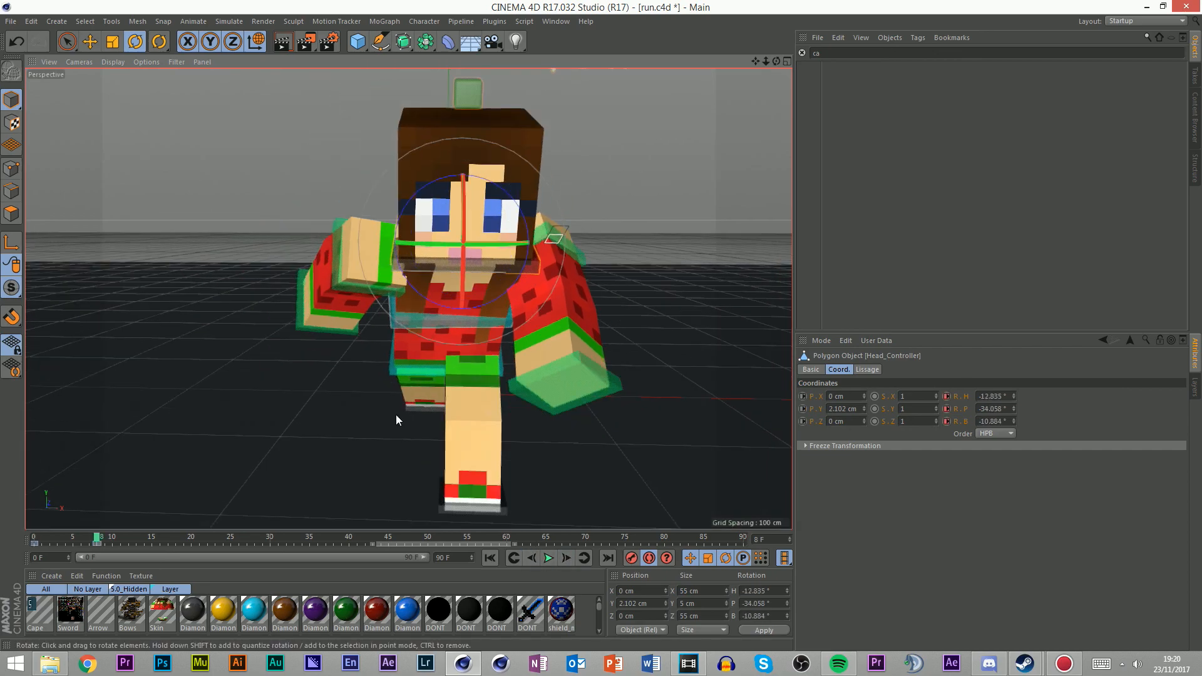
Preview the head turn, and repeat the head controller's keys from frames 0 and 8 every 8 frames through frame 56
left_click(513, 558)
left_click(551, 558)
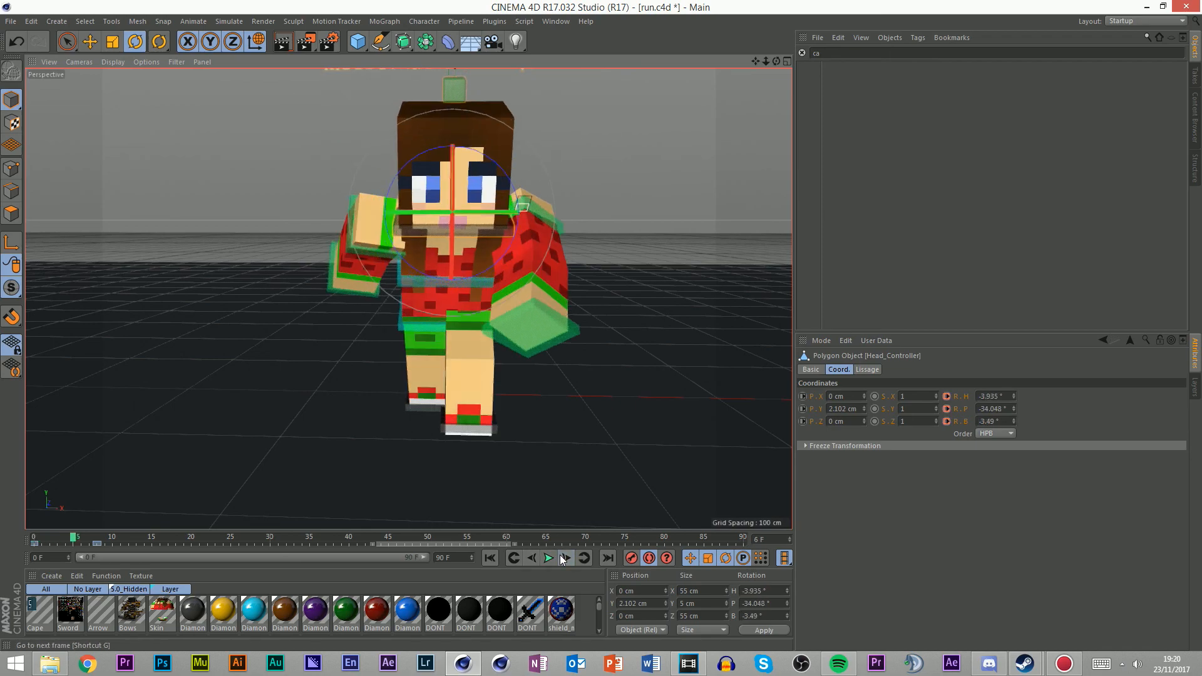
scroll(334, 249, "down", 6)
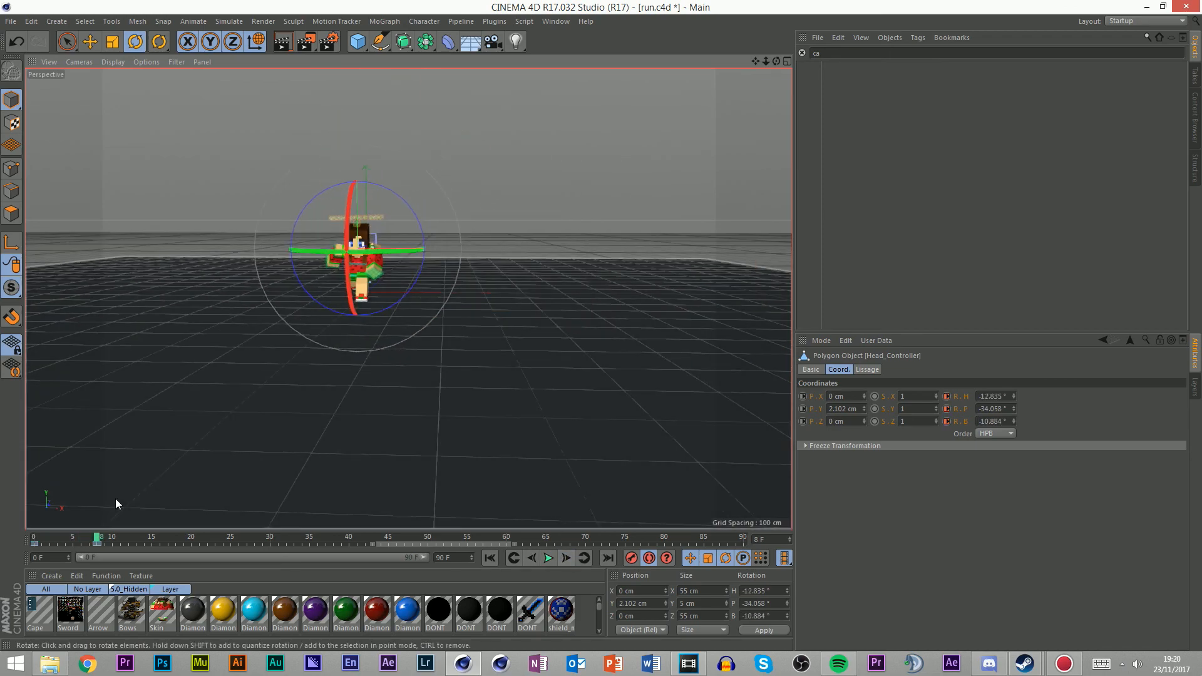
left_click_drag(76, 539, 31, 540)
left_click_drag(114, 538, 34, 538)
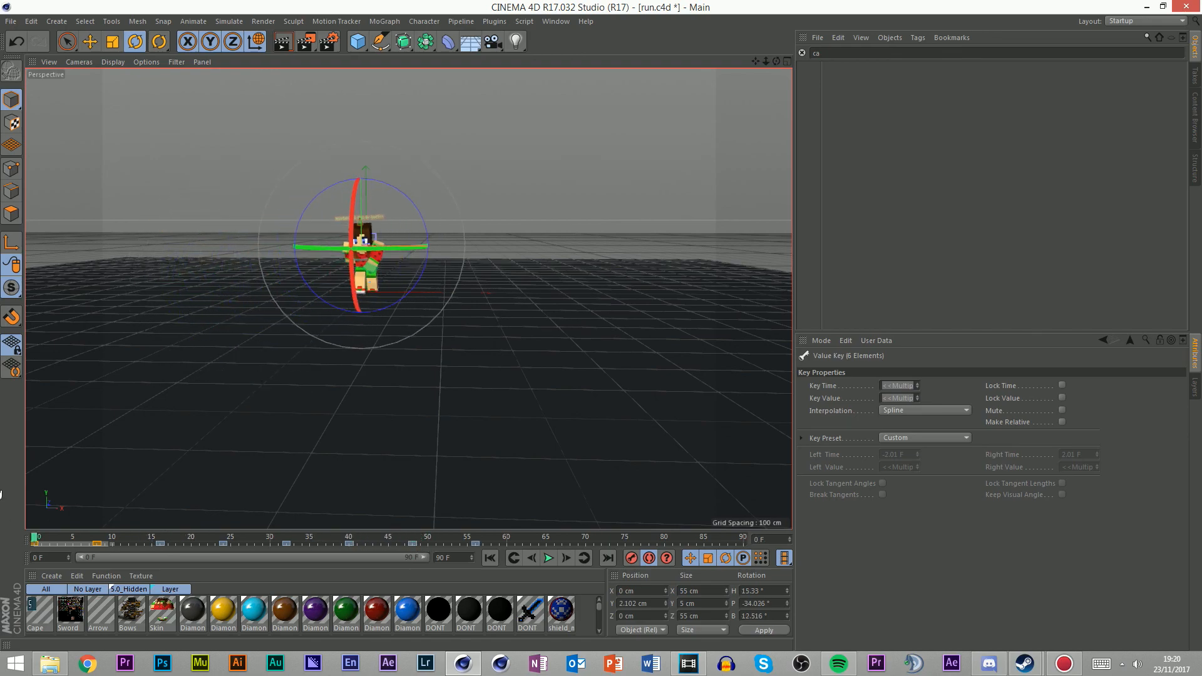
left_click(552, 146)
Play back the run to check the head movement, return to frame 0 and save the scene
left_click(549, 558)
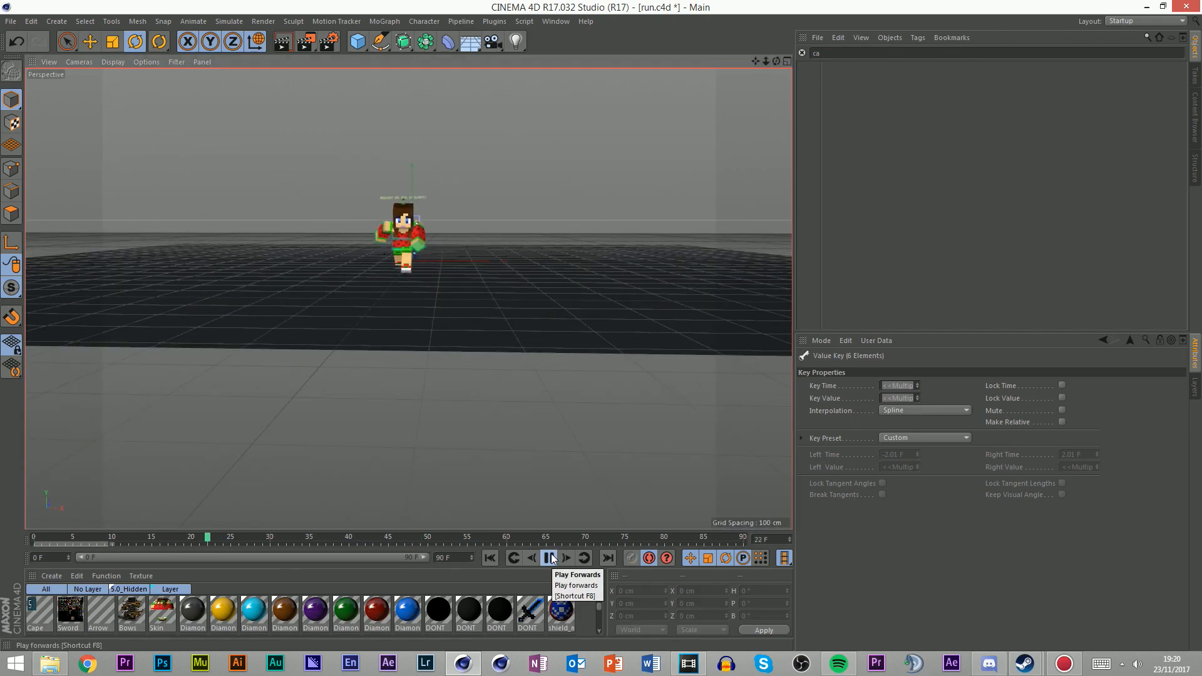
left_click(551, 558)
scroll(380, 155, "up", 5)
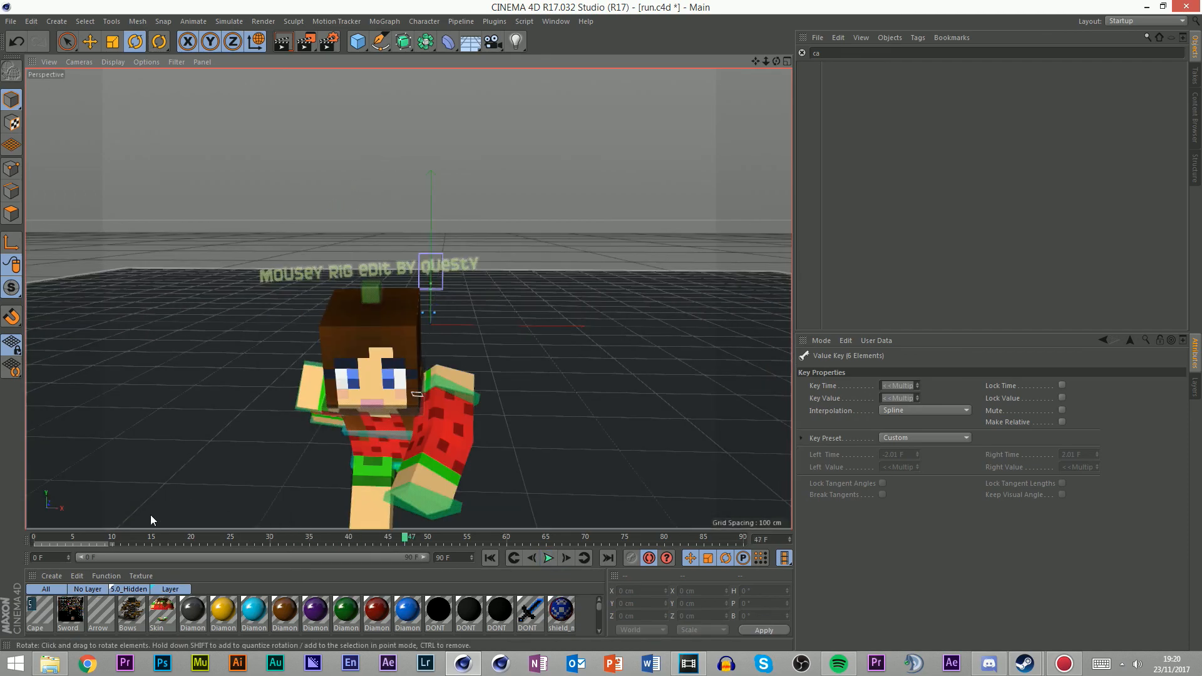
left_click_drag(55, 538, 28, 537)
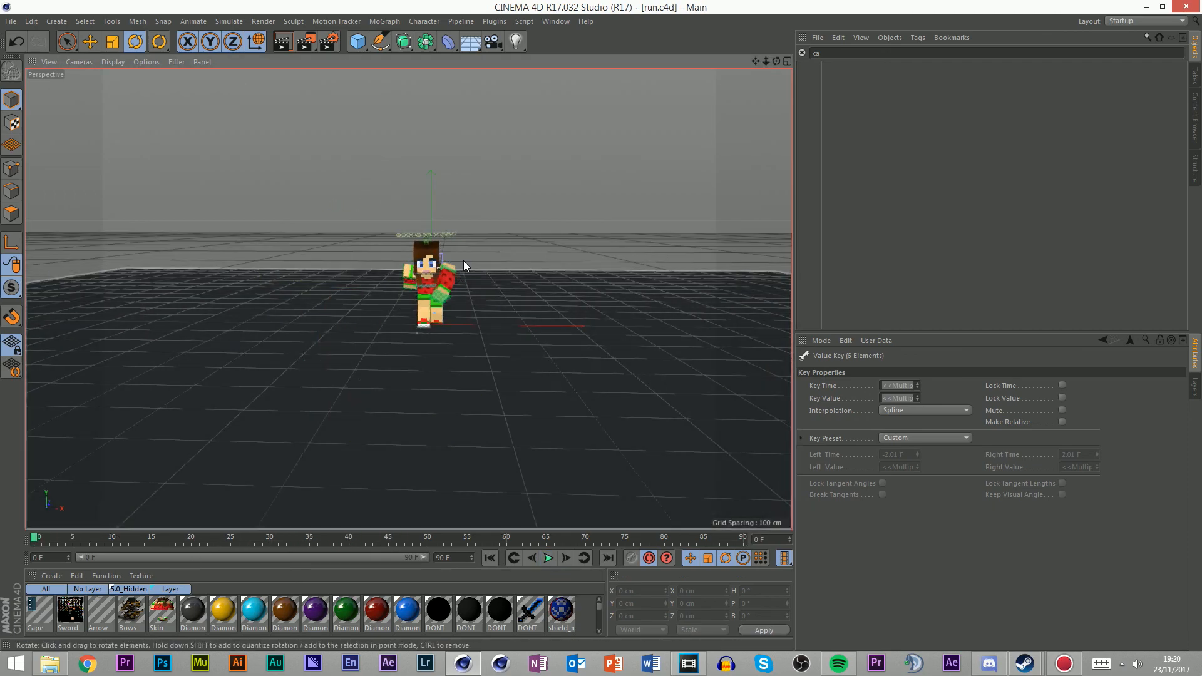
Rotate the character's left shoulder controller at frame 0 to about H -67.8°, P -35.6°, B -86.5°
scroll(411, 300, "up", 4)
scroll(403, 275, "down", 3)
scroll(453, 276, "up", 5)
left_click(494, 255)
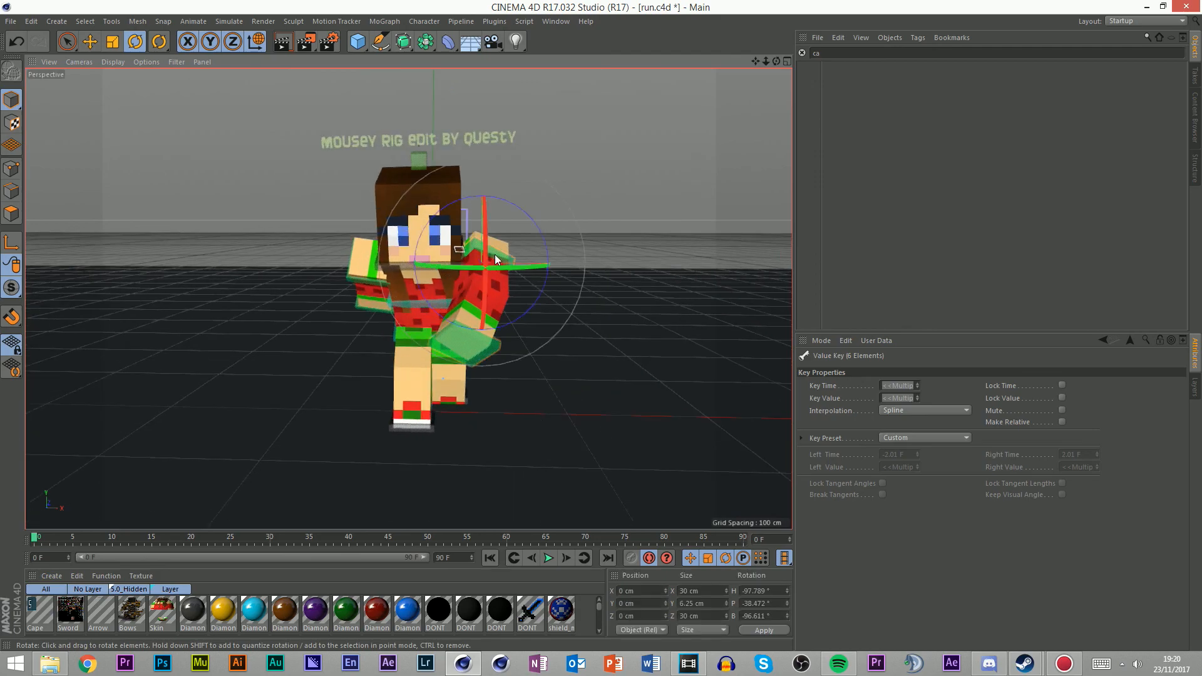
left_click(474, 353)
key("e")
left_click_drag(776, 61, 571, 213)
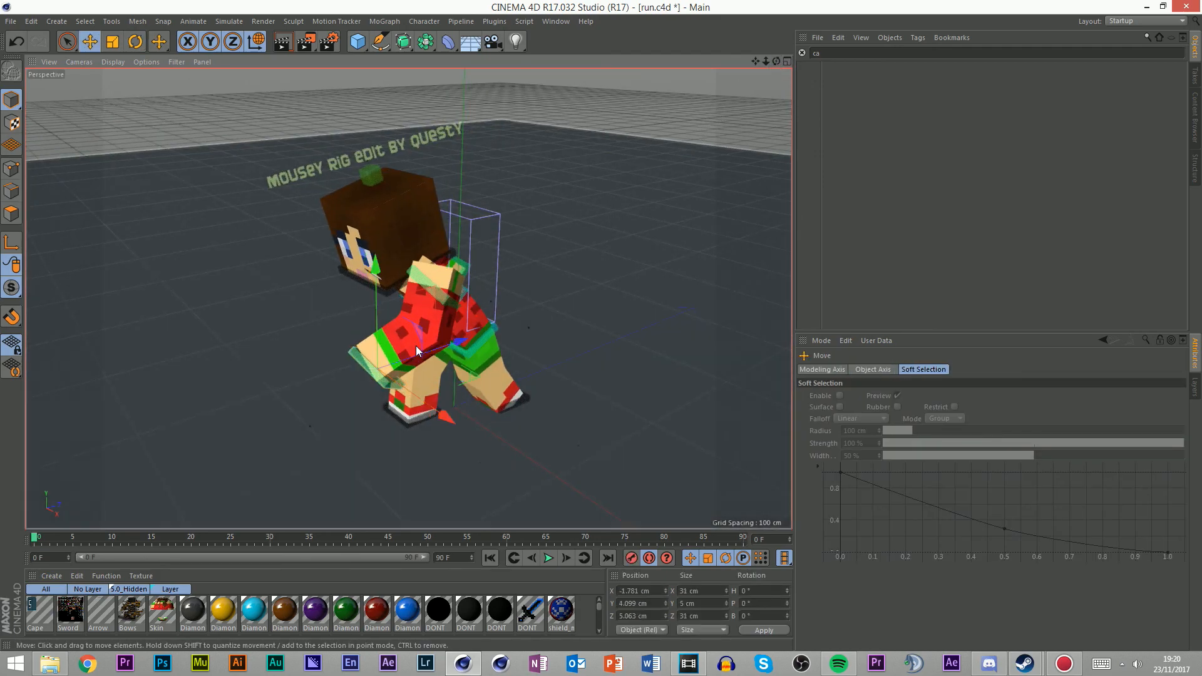
mouse_move(777, 62)
left_mouse_down()
mouse_move(720, 64)
mouse_move(777, 63)
left_mouse_up()
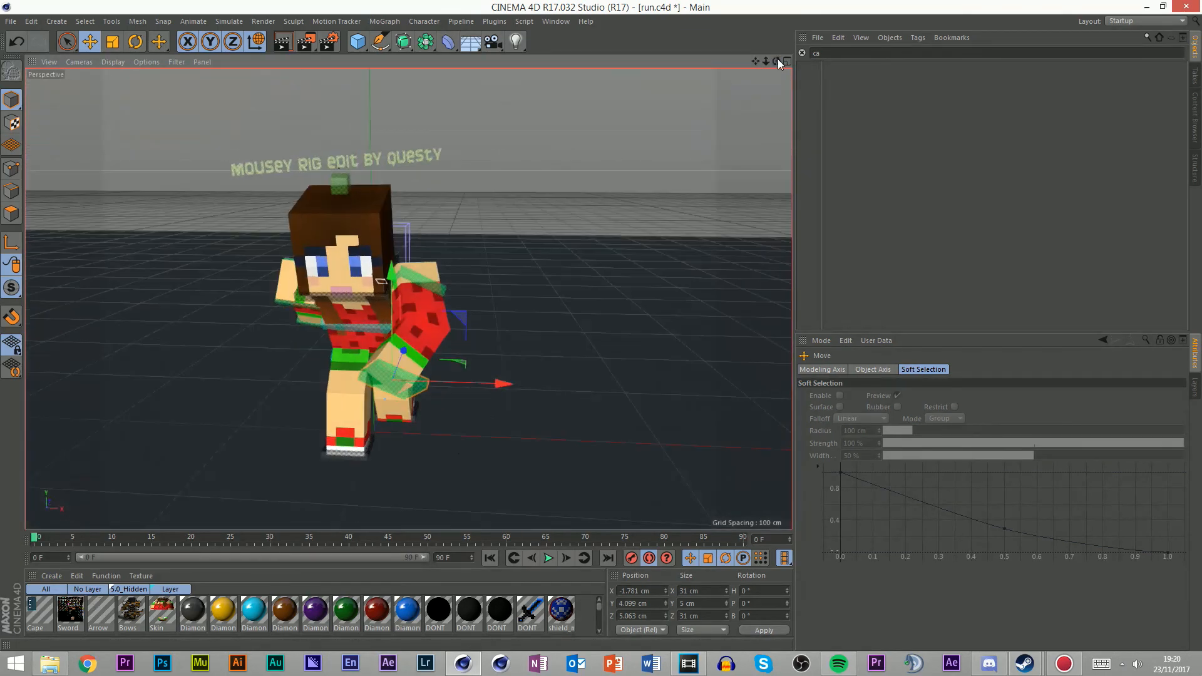
left_click(424, 282)
key("r")
left_click_drag(450, 294, 413, 283)
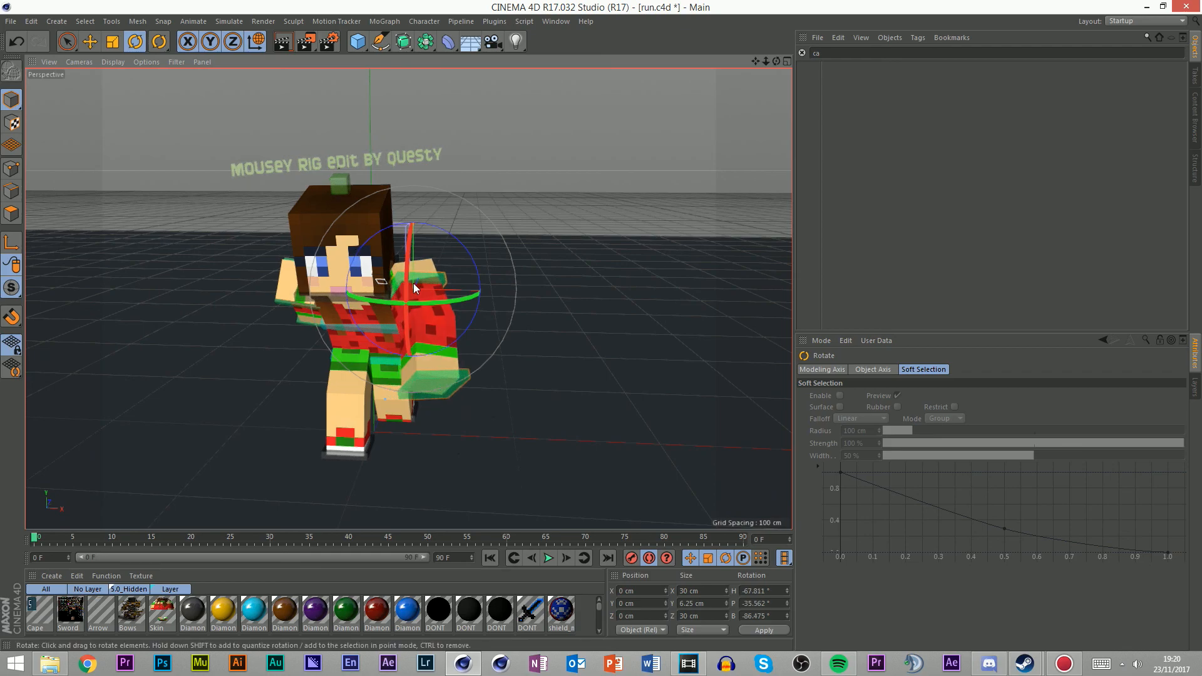
left_click_drag(776, 61, 737, 99)
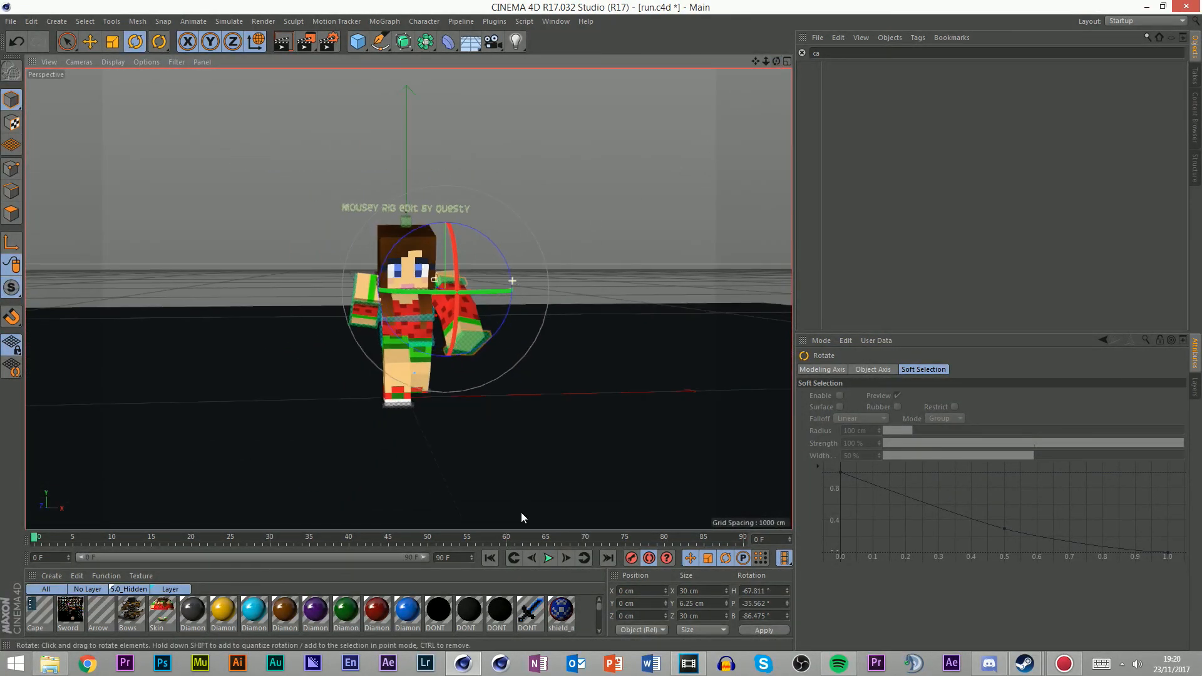
Advance to frame 8 and rotate the character's right shoulder controller so that arm swings forward
left_click(565, 557)
left_click(565, 558)
left_click(565, 558)
left_click(565, 558)
left_click(565, 557)
left_click(566, 558)
left_click(565, 557)
left_click(565, 558)
left_click(391, 312)
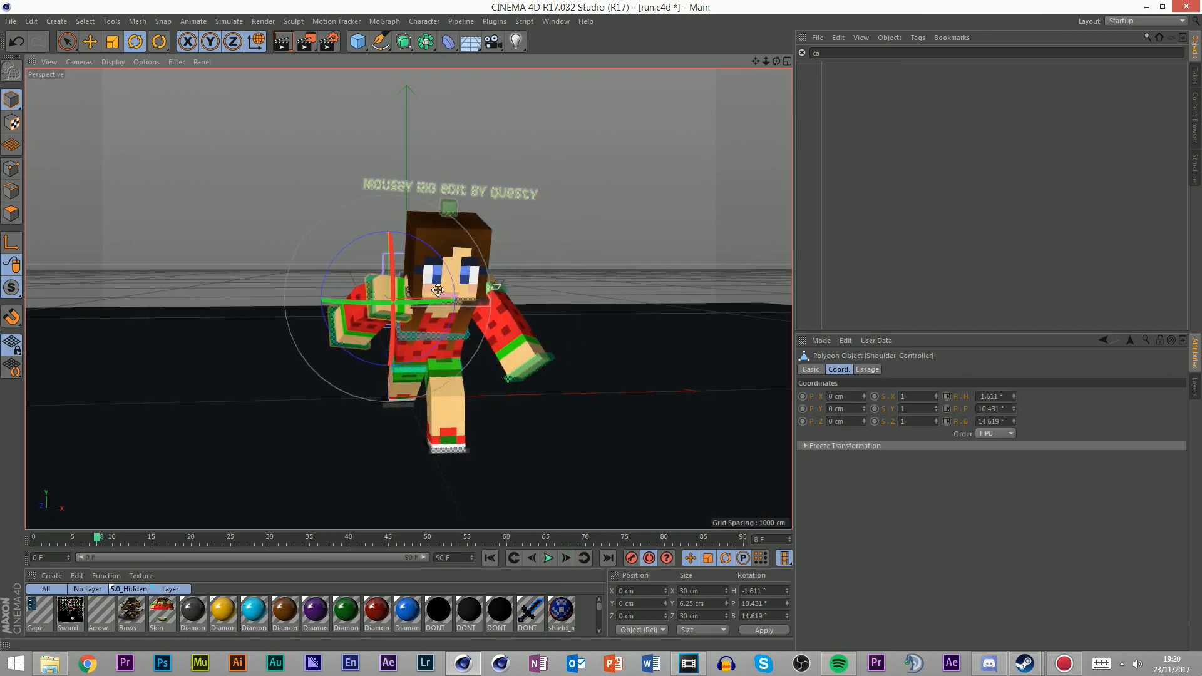
left_click_drag(772, 62, 760, 72)
left_click_drag(436, 276, 413, 248)
At frame 8, swing the left shoulder controller backward and set the right one to about H 62.9°, P -56.3°, B 82.5°
left_click(502, 289)
left_click_drag(473, 328, 558, 396)
left_click_drag(447, 282, 476, 294)
left_click_drag(776, 61, 671, 112)
left_click_drag(358, 287, 421, 223)
left_click_drag(776, 61, 738, 94)
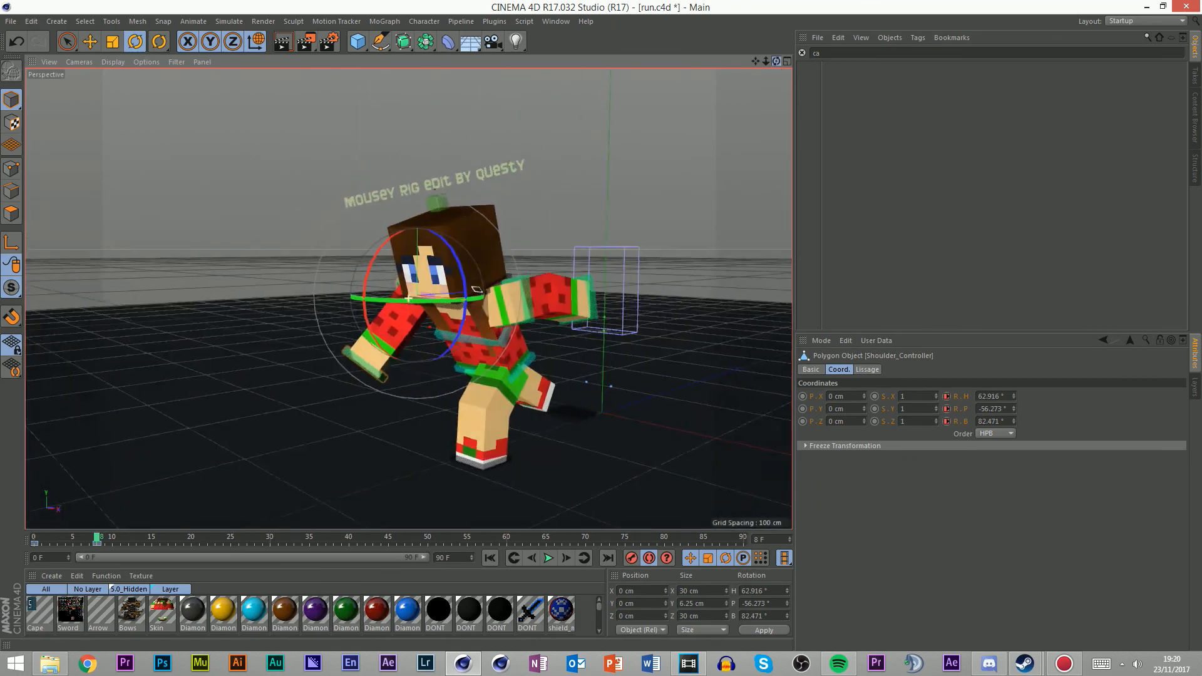
Return to frame 0 and step frame by frame to frame 8 to examine the arm swing from the front
left_click(91, 539)
left_click_drag(91, 539, 20, 533)
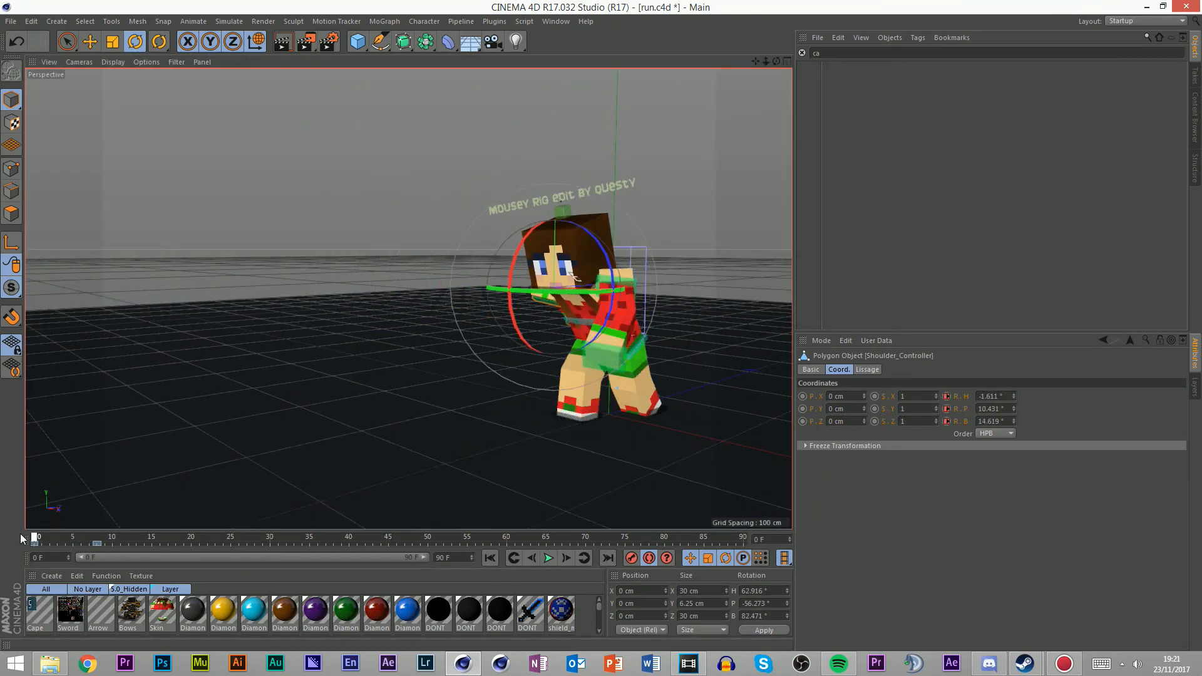
left_click_drag(776, 60, 701, 61)
key("s")
left_click_drag(777, 61, 782, 59)
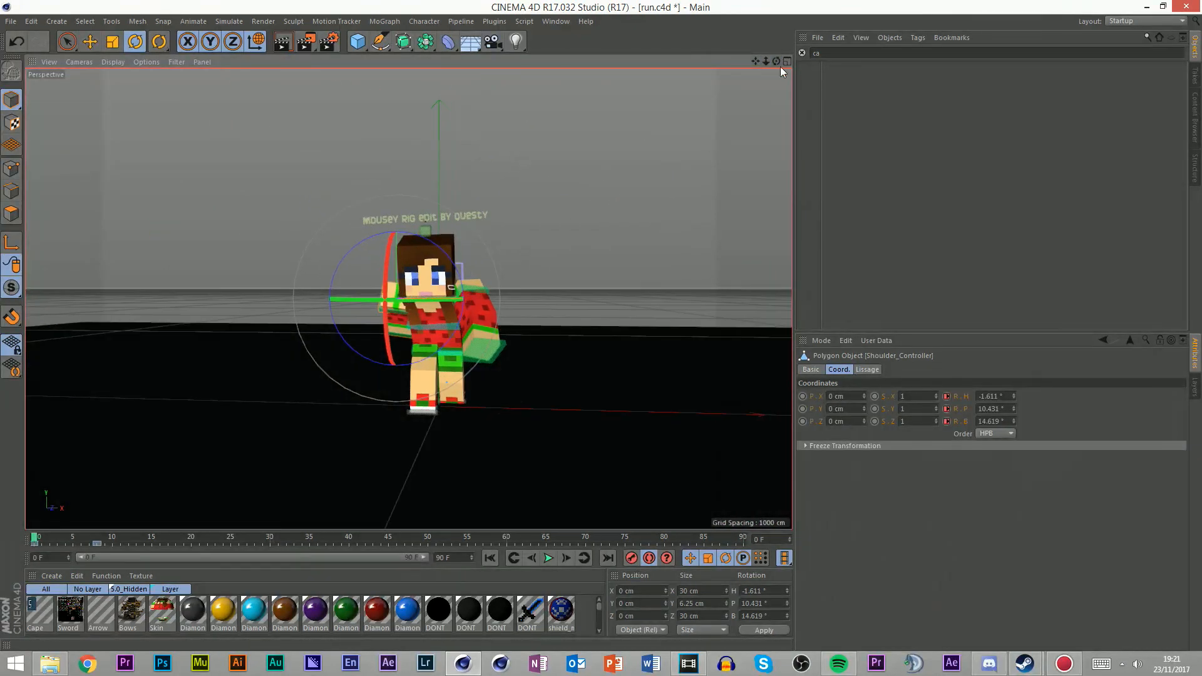
left_click(564, 562)
left_click(565, 562)
left_click(564, 562)
left_click(565, 562)
left_click(565, 562)
left_click(564, 562)
left_click(565, 562)
left_click(564, 562)
Jump back and forth between the keyframes at frames 0 and 8 to compare the two arm poses
left_click(517, 560)
left_click(584, 559)
left_click(516, 560)
left_click(584, 560)
left_click(514, 559)
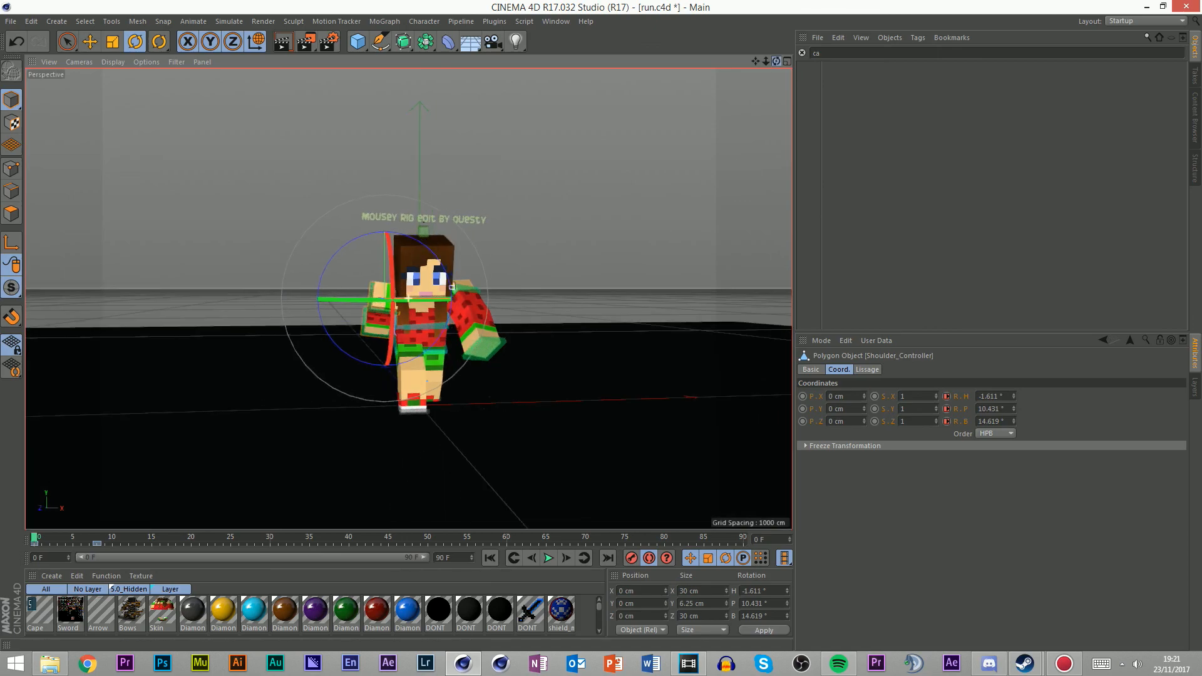
left_click(589, 558)
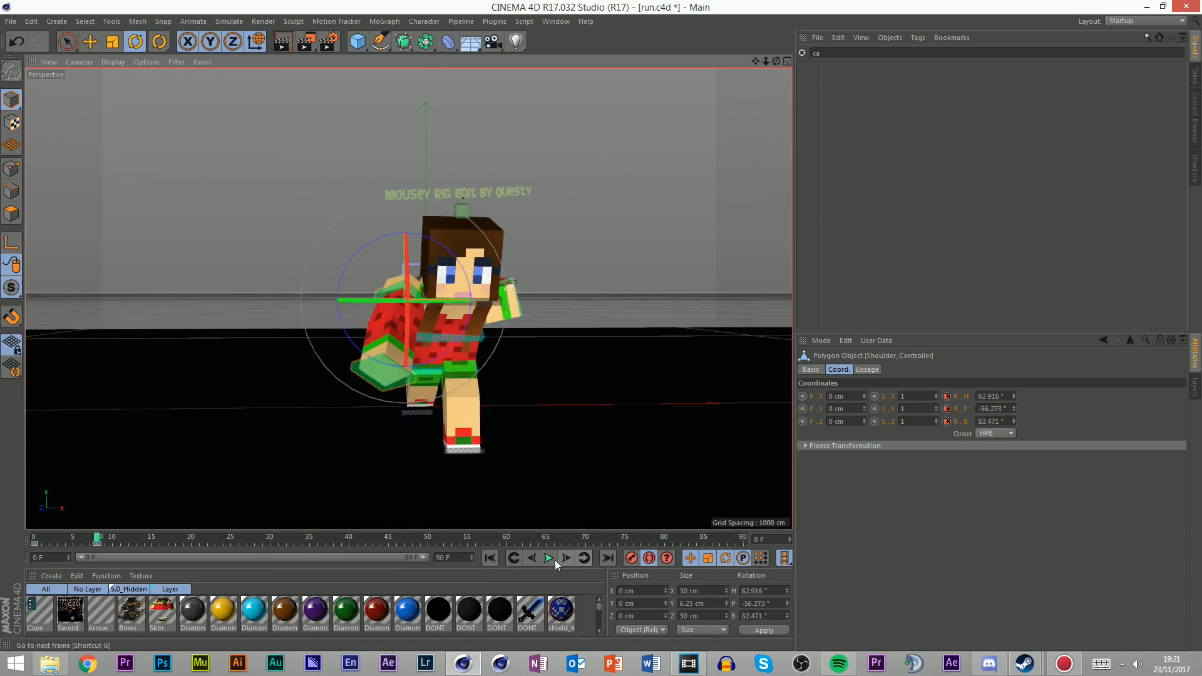
Adjust the swing of the character's right shoulder controller at frame 0, and return to frame 8 to view the pose from the side
left_click(514, 558)
left_click_drag(395, 341, 390, 375)
left_click(584, 557)
left_click_drag(777, 61, 582, 69)
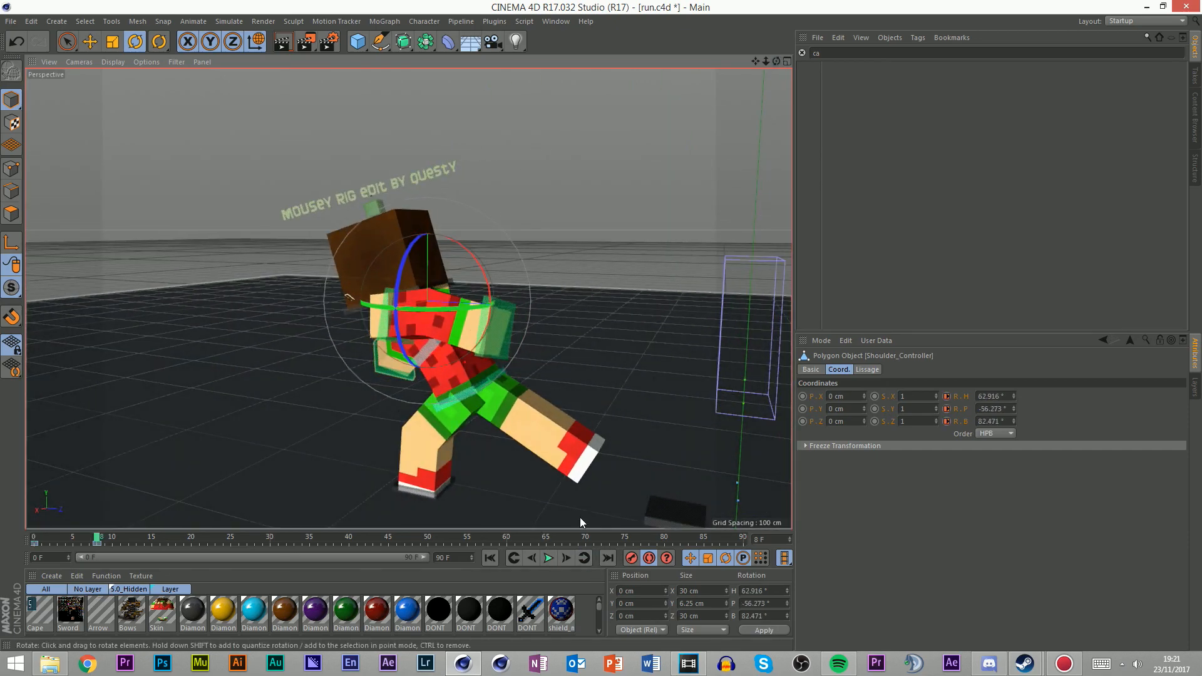
At frame 0, rotate the right shoulder controller to about H -13.7°, P 35.6°, B 19.9° and compare the pose with frame 8
left_click(515, 558)
left_click_drag(294, 327, 310, 328, "alt")
scroll(310, 328, "down", 8)
left_click_drag(776, 61, 790, 41)
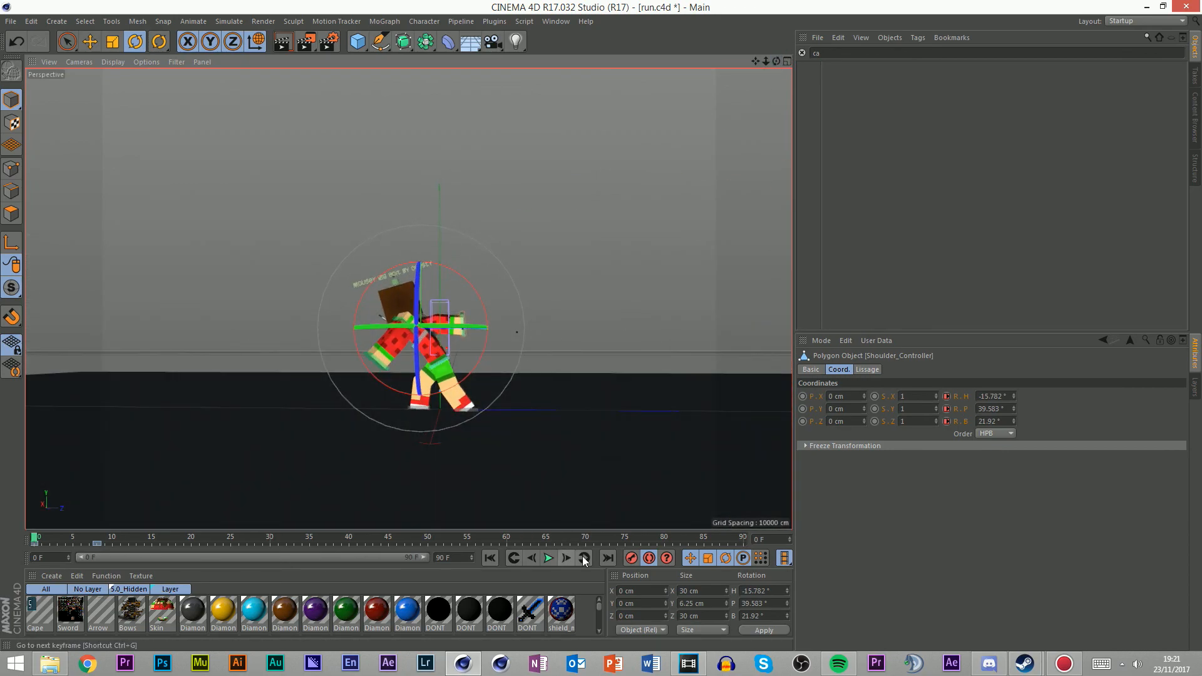
left_click(583, 557)
left_click(513, 557)
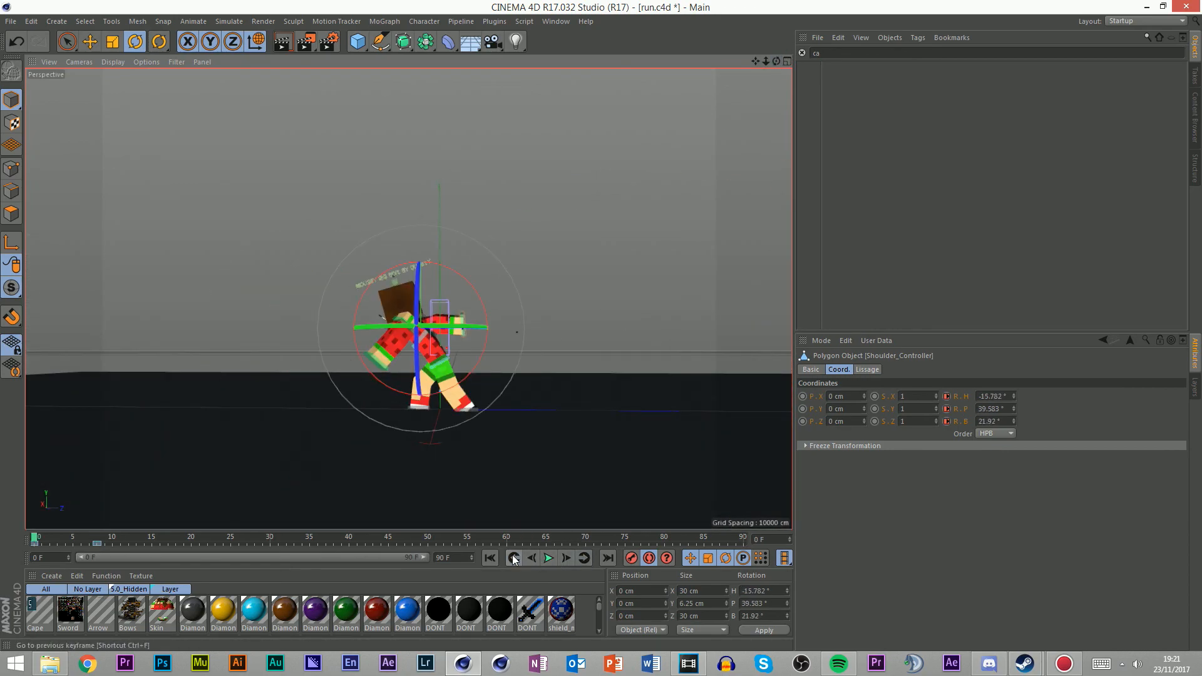
left_click_drag(487, 314, 408, 358)
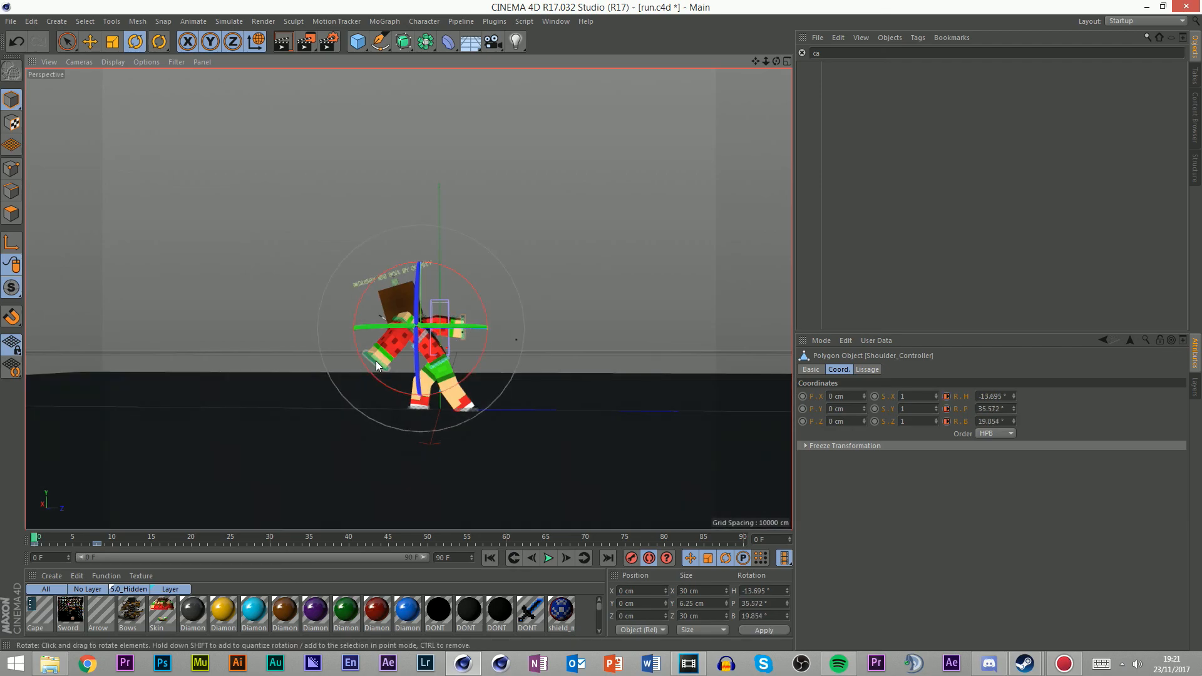
left_click(513, 558)
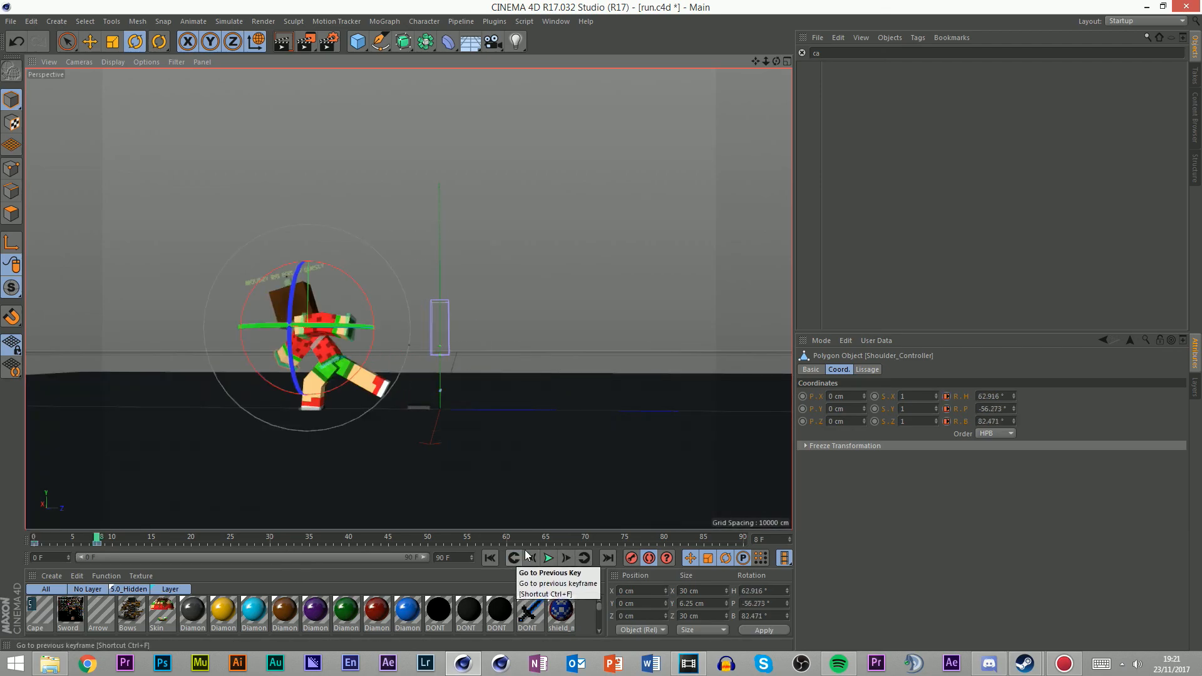
left_click(513, 558)
Select both shoulder controllers and repeat their keyframes from frames 0 and 8 along the timeline at 8-frame intervals through frame 56
left_click_drag(776, 62, 933, 83)
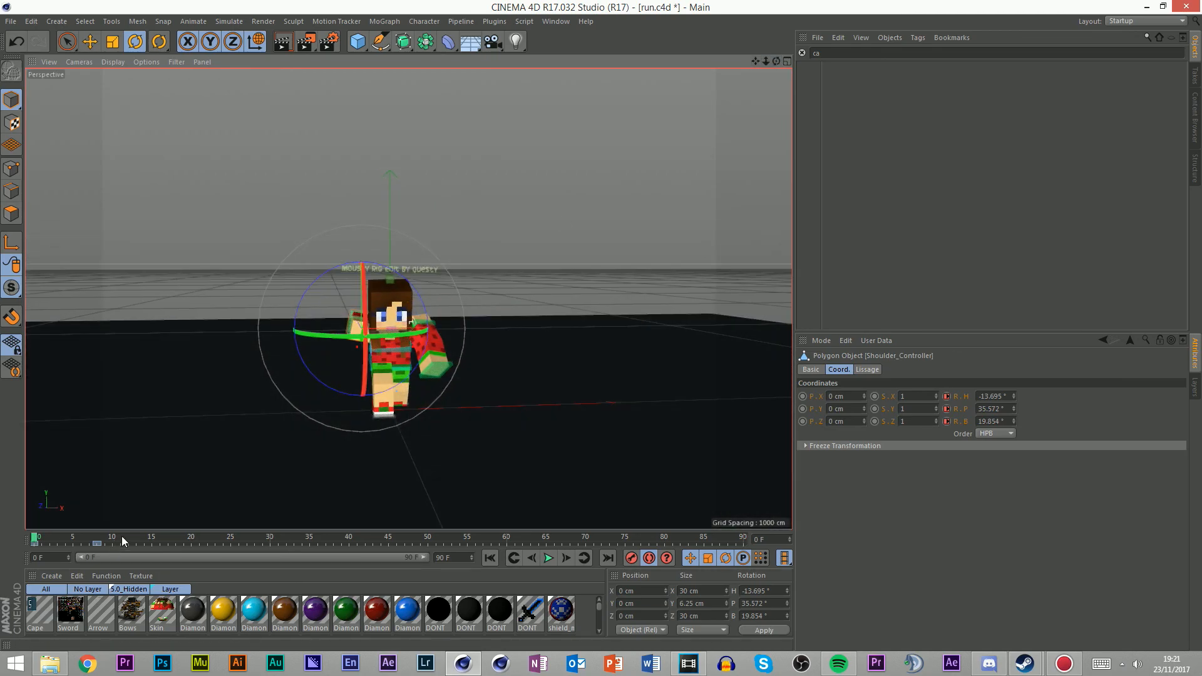
scroll(348, 323, "up", 6)
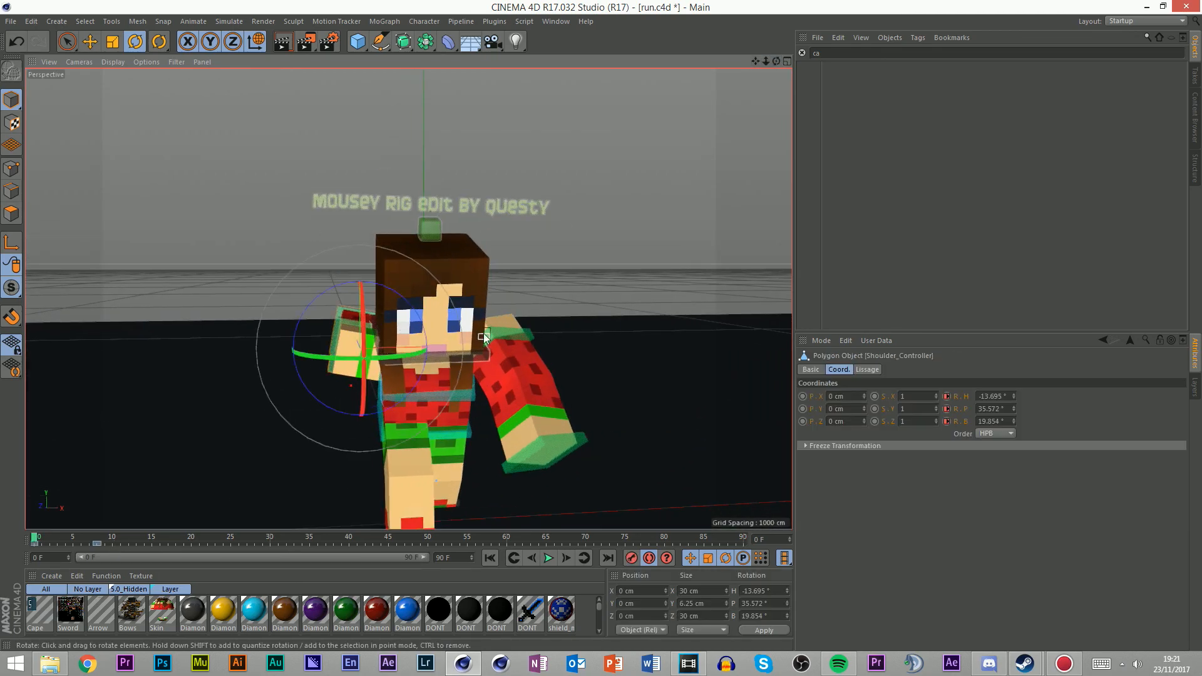
left_click(512, 336, "shift")
scroll(415, 333, "down", 5)
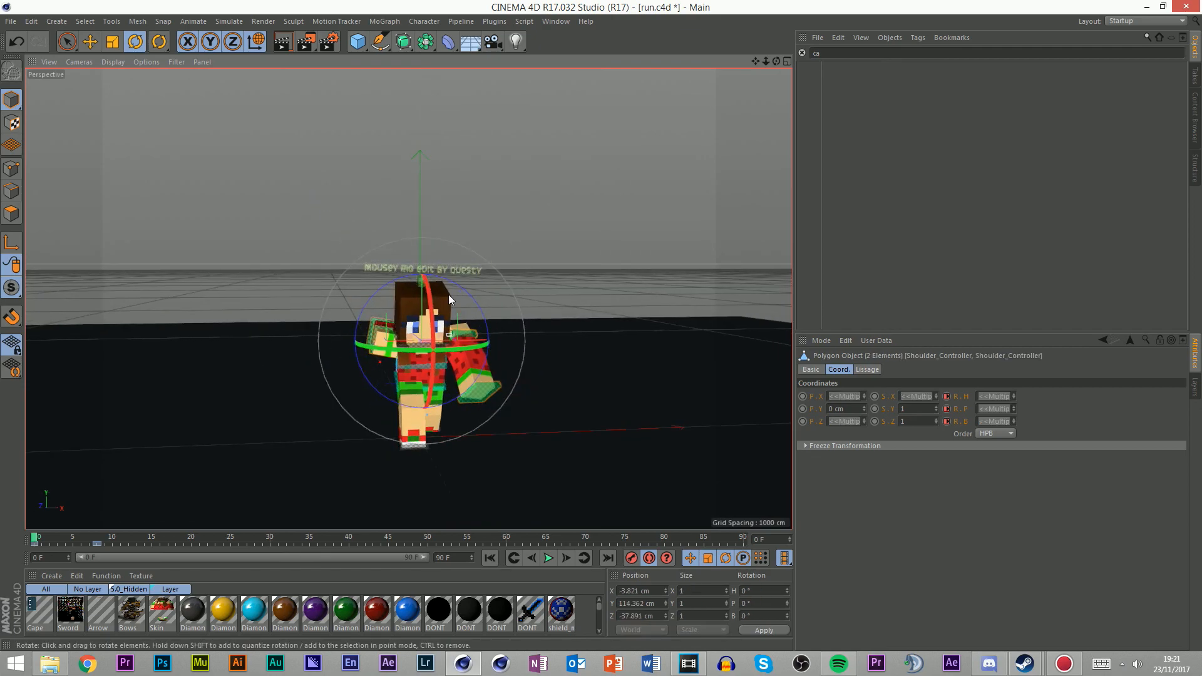
scroll(504, 356, "up", 5)
scroll(505, 356, "down", 4)
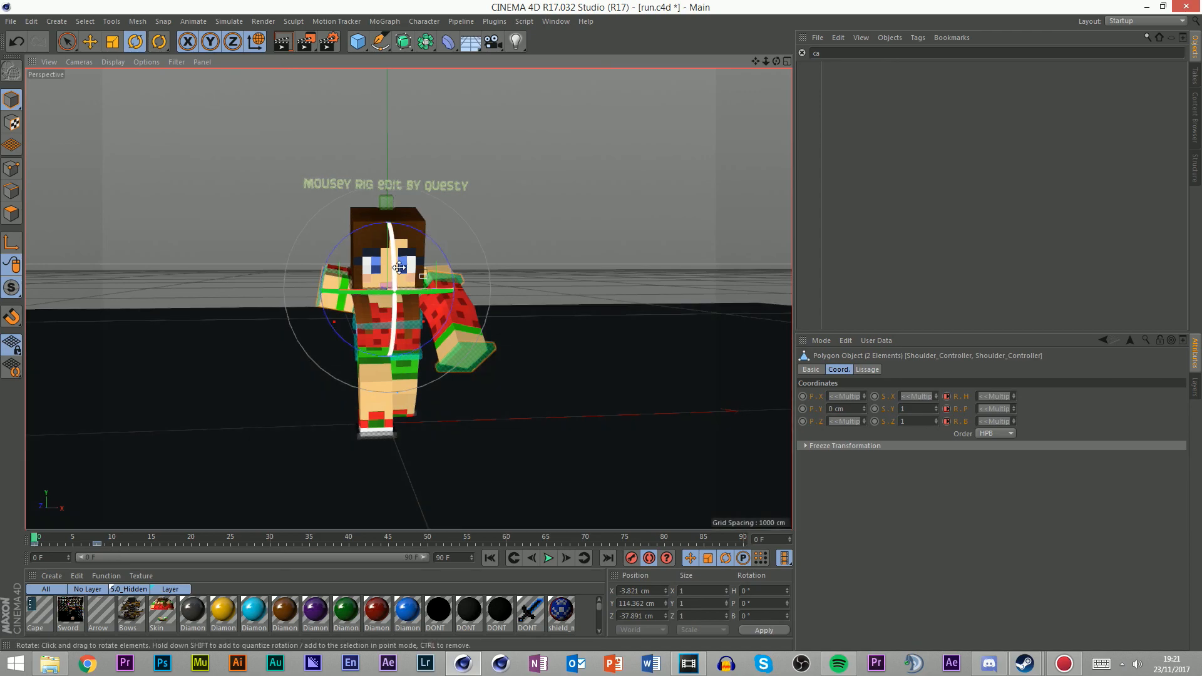
left_click(93, 542)
left_click_drag(93, 542, 367, 541)
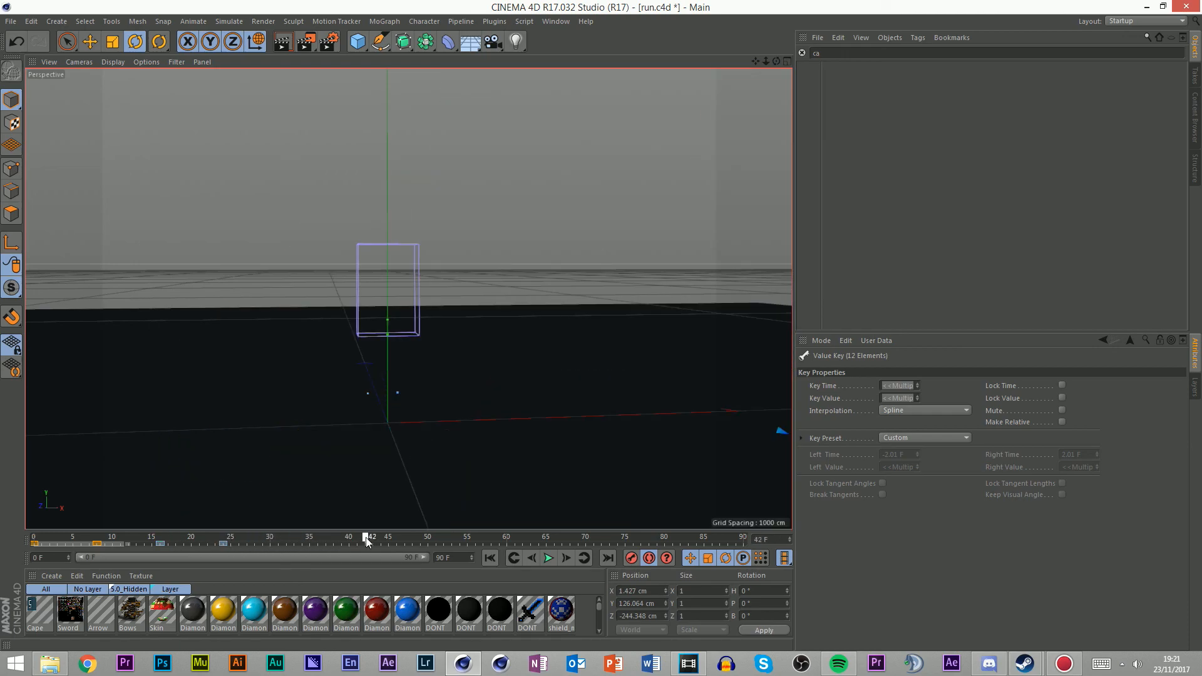
left_click_drag(286, 540, 32, 539)
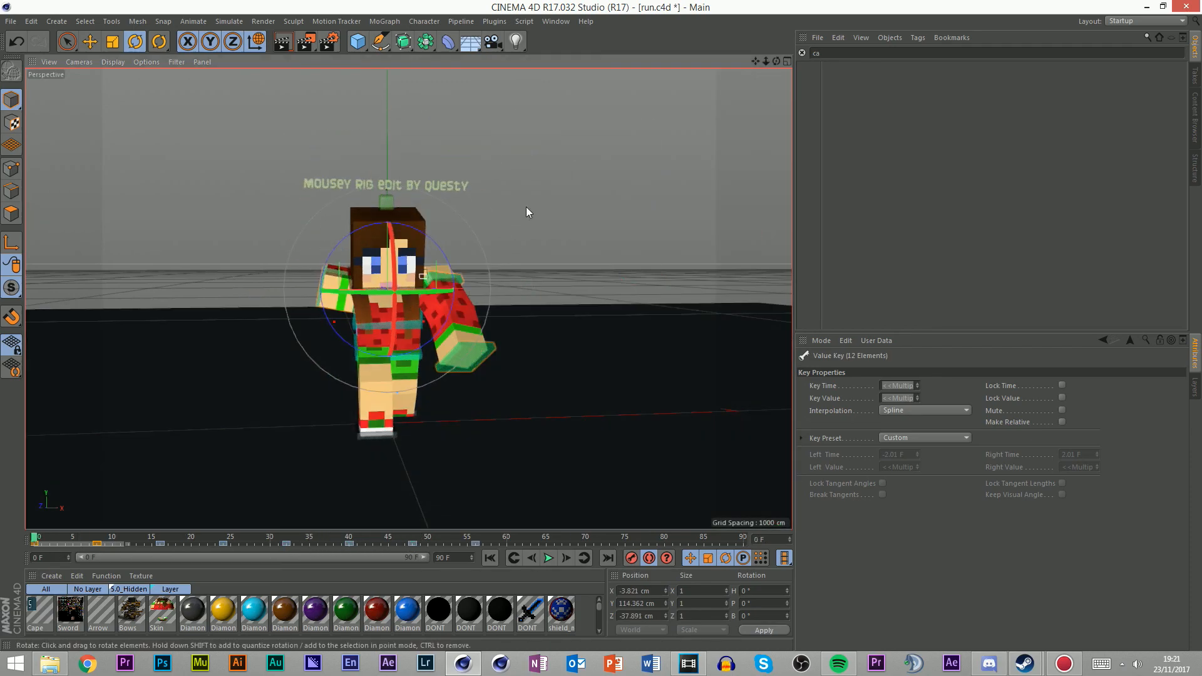
Deselect the controllers, play the run animation from an angled side view, and shorten the preview range to end near frame 58
left_click(525, 207)
scroll(388, 337, "down", 5)
scroll(388, 337, "down", 5)
scroll(458, 256, "up", 5)
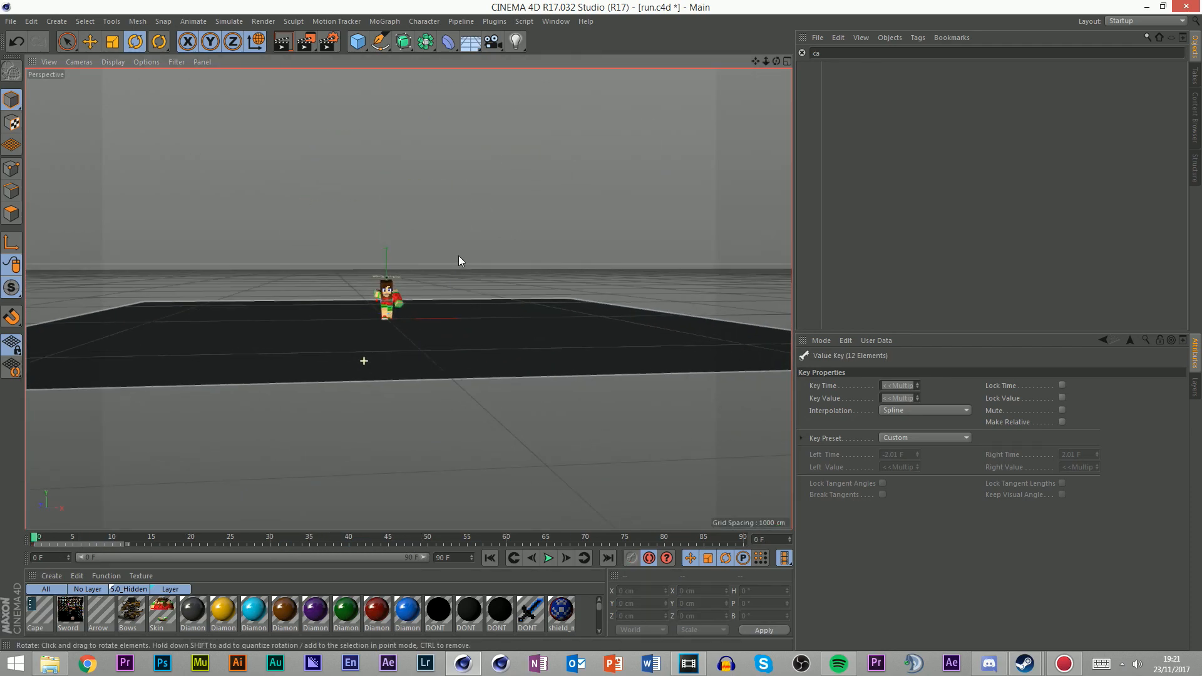
scroll(377, 401, "down", 2)
left_click_drag(776, 62, 797, 54)
left_click(554, 557)
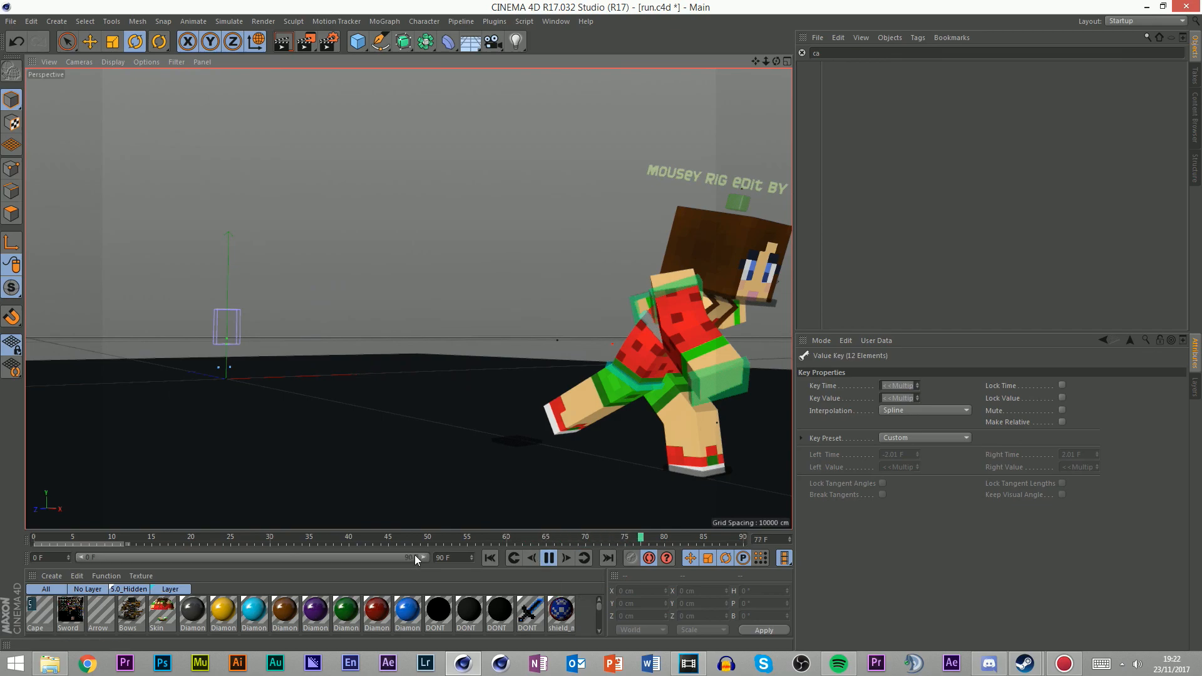
left_click_drag(422, 556, 308, 557)
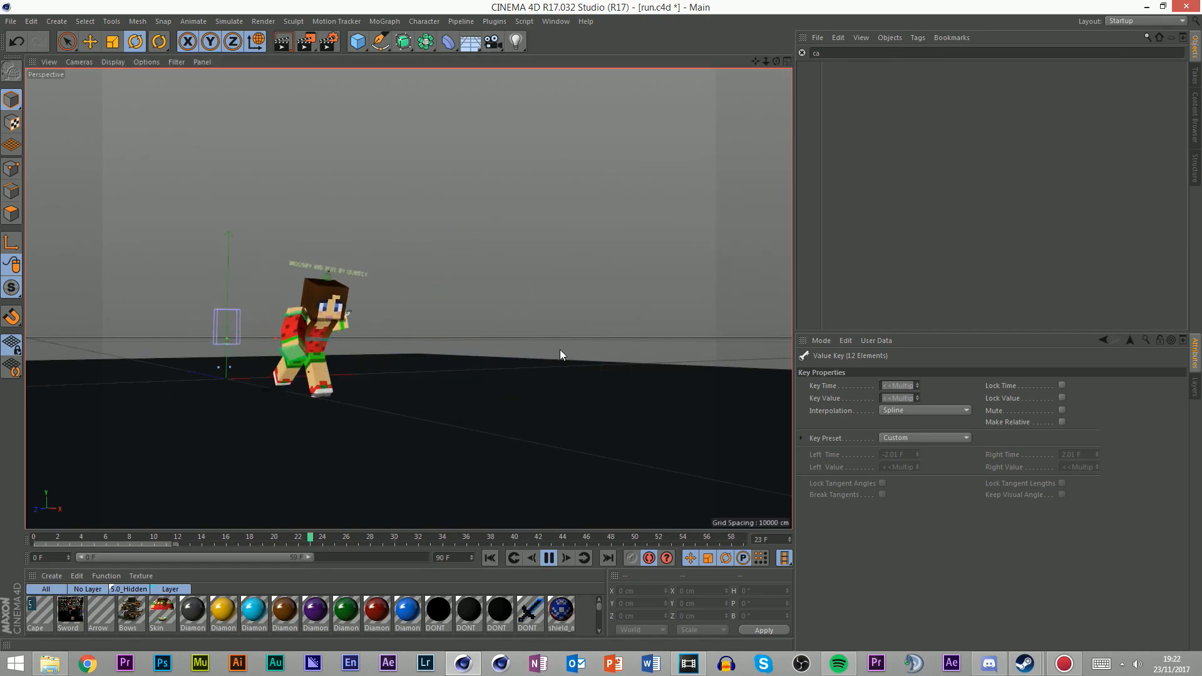